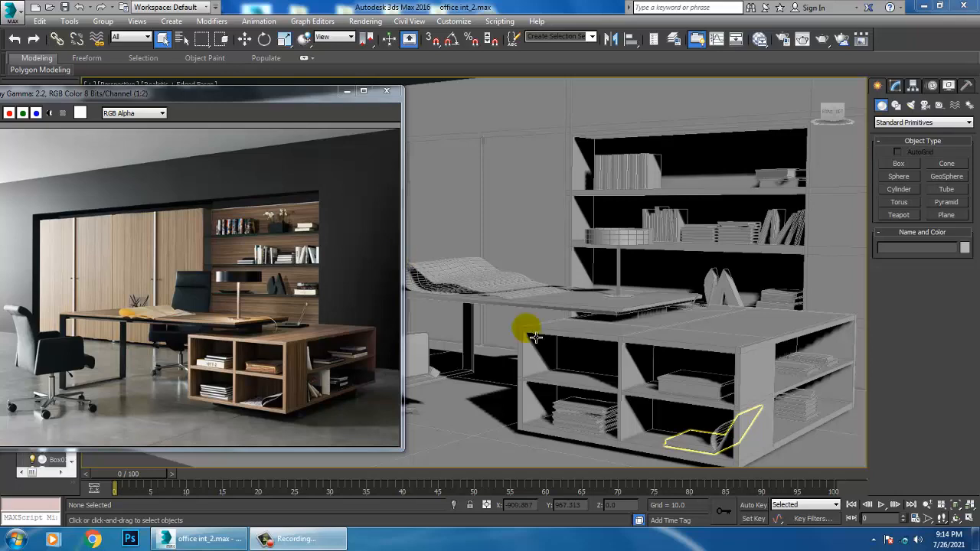
Examine the office scene in perspective and in an enlarged Right view, and zoom into the reference photo around the desk chair
left_click(508, 214)
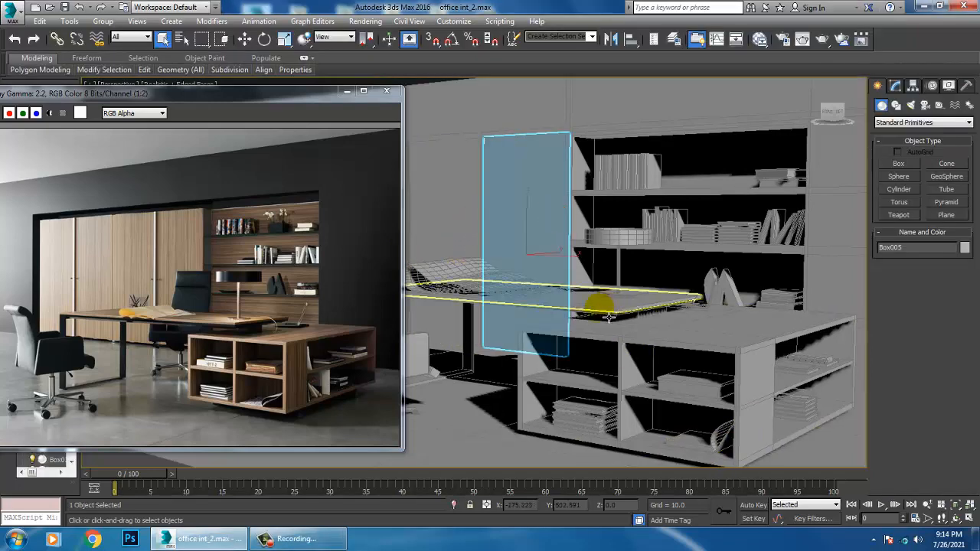
middle_click_drag(543, 306, 662, 338, "alt")
scroll(662, 339, "down", 5)
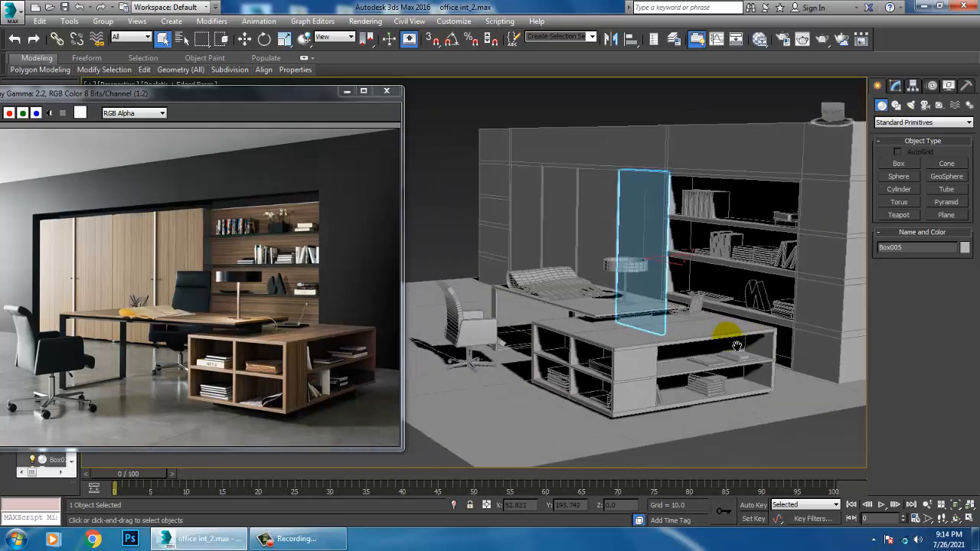
middle_click_drag(731, 342, 754, 329, "alt")
key("alt+w")
right_click(460, 423)
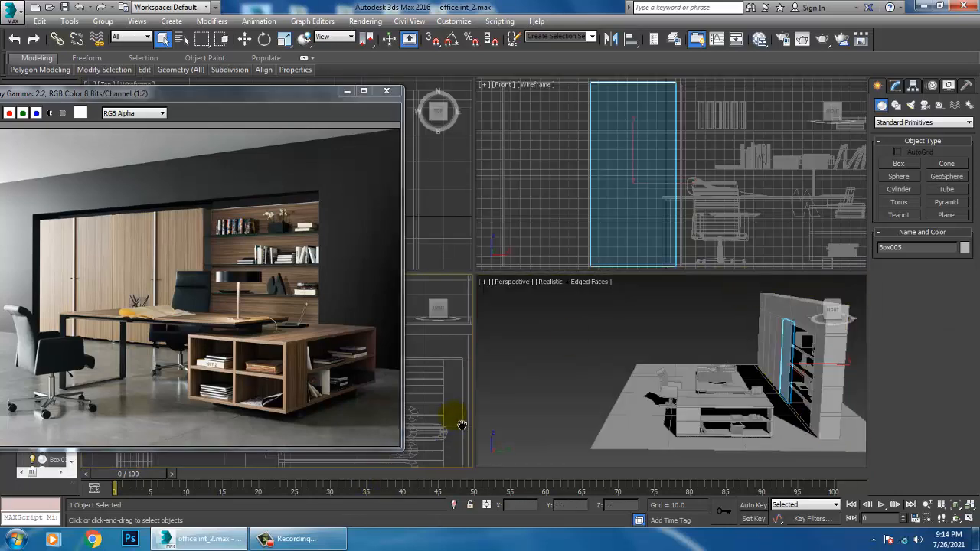
key("z")
key("alt+w")
scroll(582, 361, "down", 4)
middle_click_drag(552, 360, 657, 341)
middle_click_drag(556, 330, 585, 327)
middle_click_drag(650, 336, 652, 320)
scroll(646, 328, "up", 2)
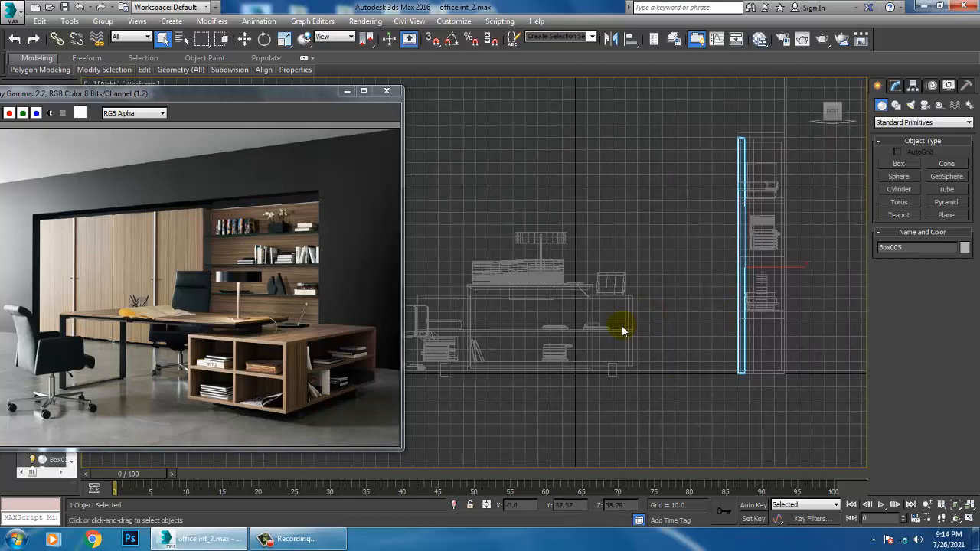
middle_click_drag(693, 295, 729, 290)
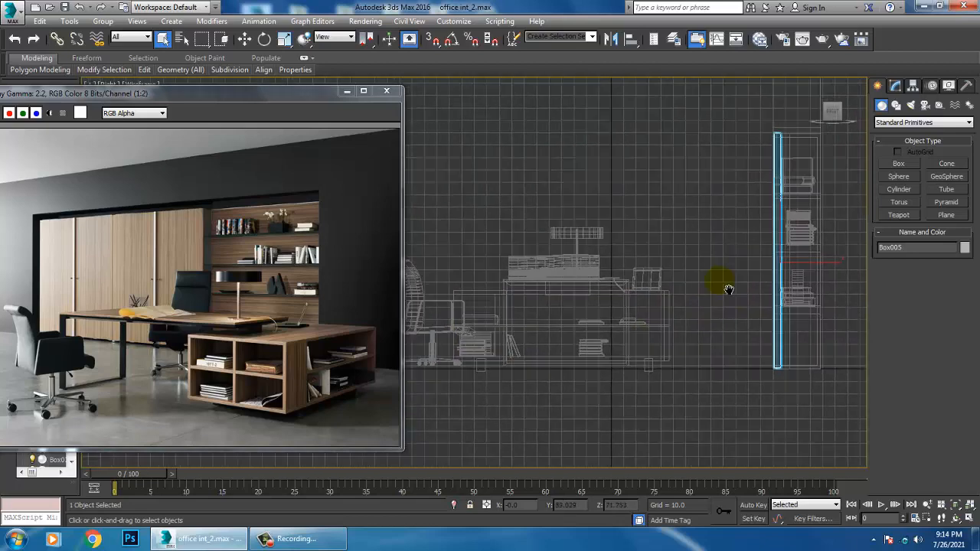
middle_click_drag(600, 330, 623, 333)
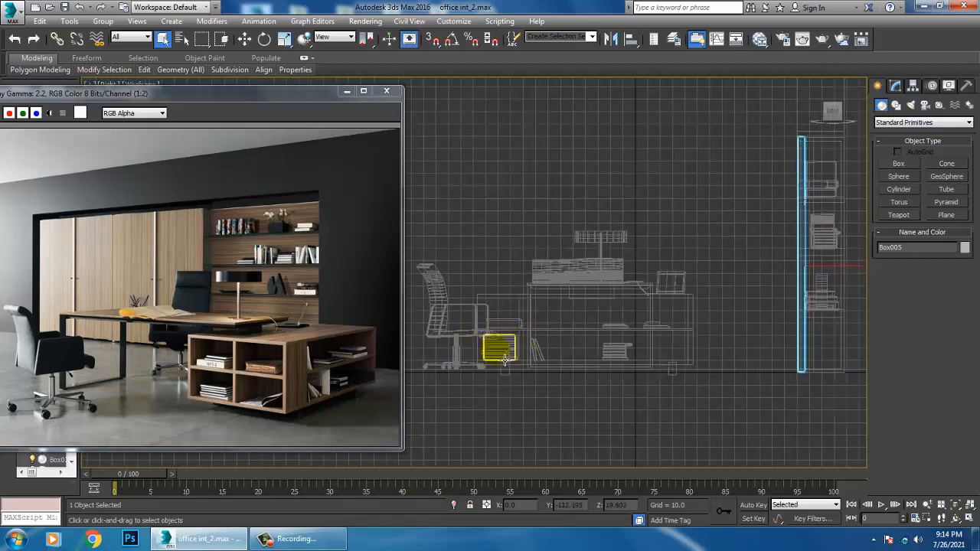
scroll(193, 317, "up", 1)
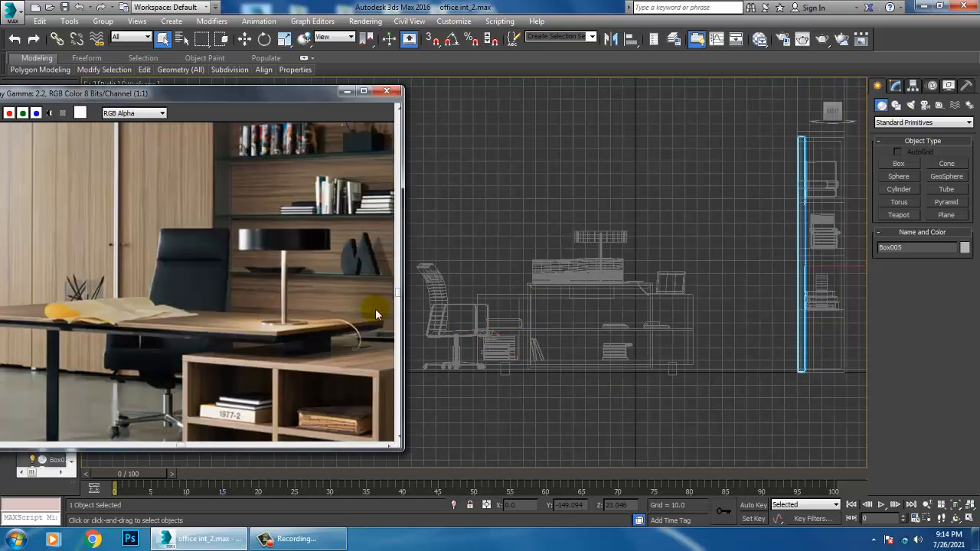
Draw an open L-shaped line of two straight segments in the Right view as the chair's backrest and seat profile
left_click(900, 105)
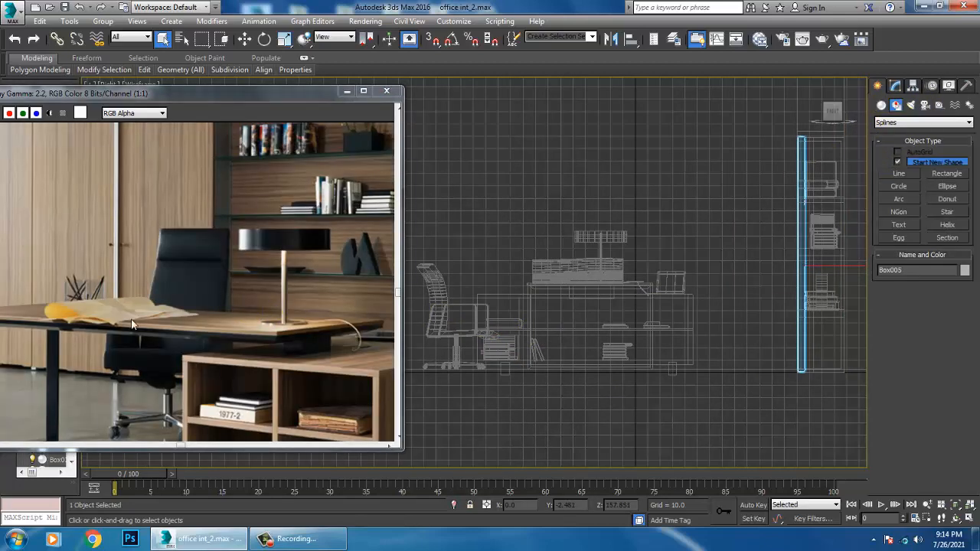
middle_click_drag(805, 298, 791, 303)
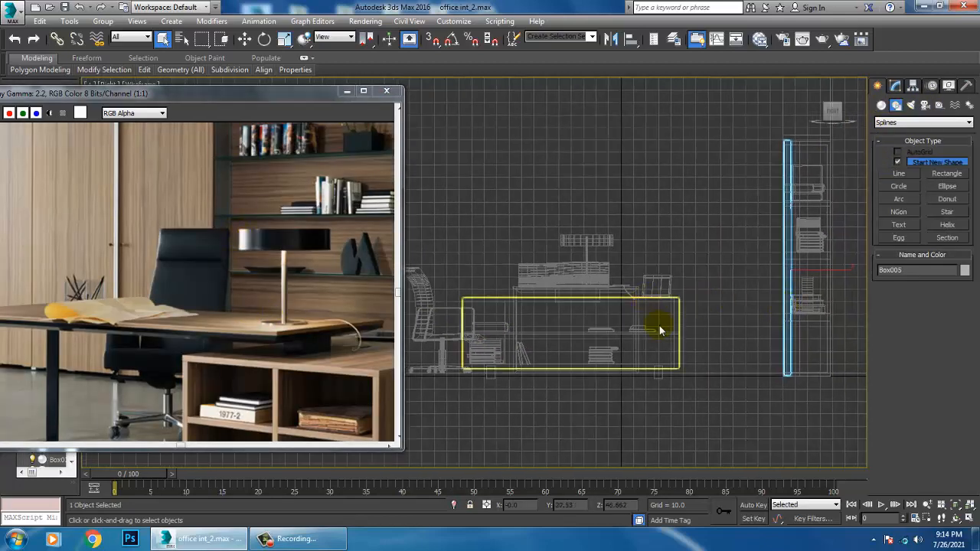
left_click(900, 174)
scroll(684, 270, "up", 2)
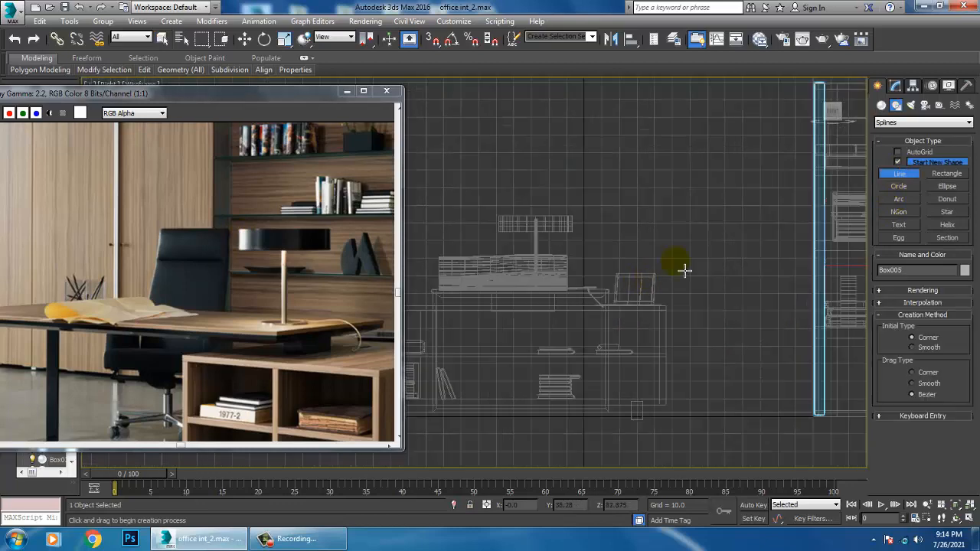
left_click(758, 214)
left_click(744, 320)
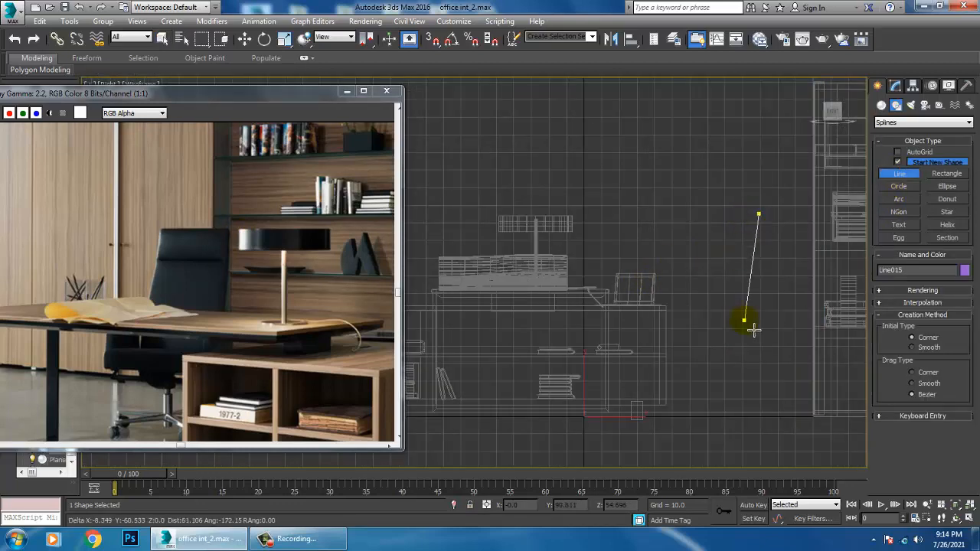
left_click(692, 339)
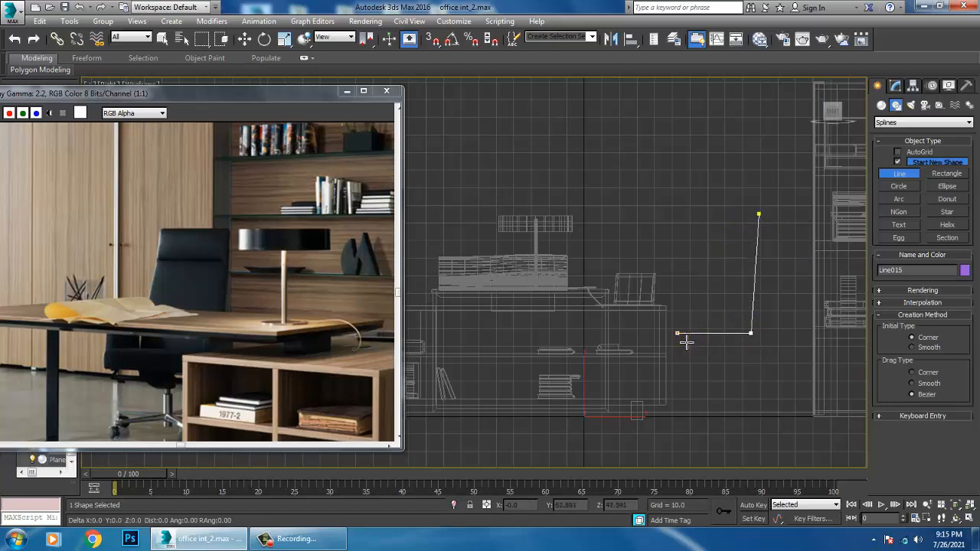
right_click(687, 342)
Return to the perspective view and enable viewport rendering for the L-shaped chair line
key("w")
key("alt+w")
middle_click(689, 427)
key("alt+w")
middle_click_drag(687, 423, 663, 292, "alt")
left_click(897, 86)
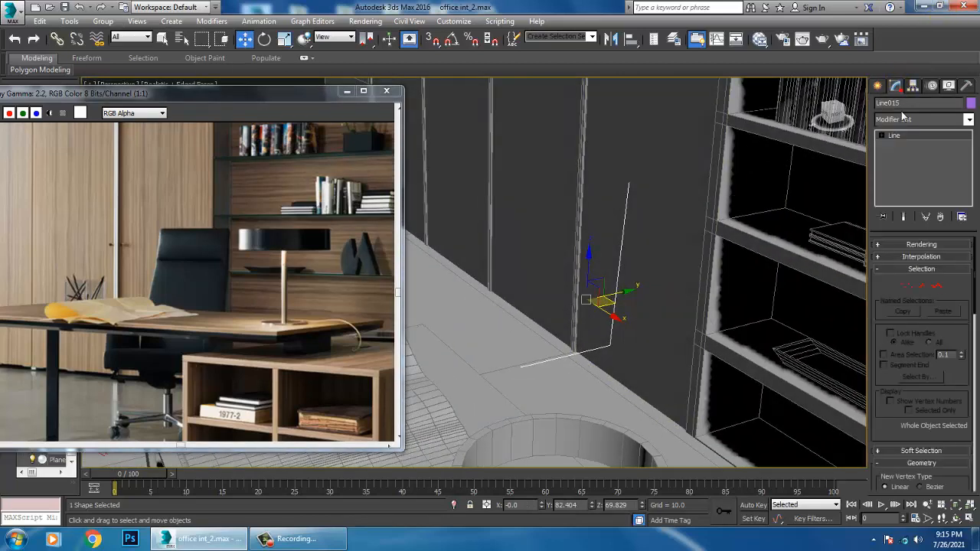
left_click(905, 246)
left_click(907, 265)
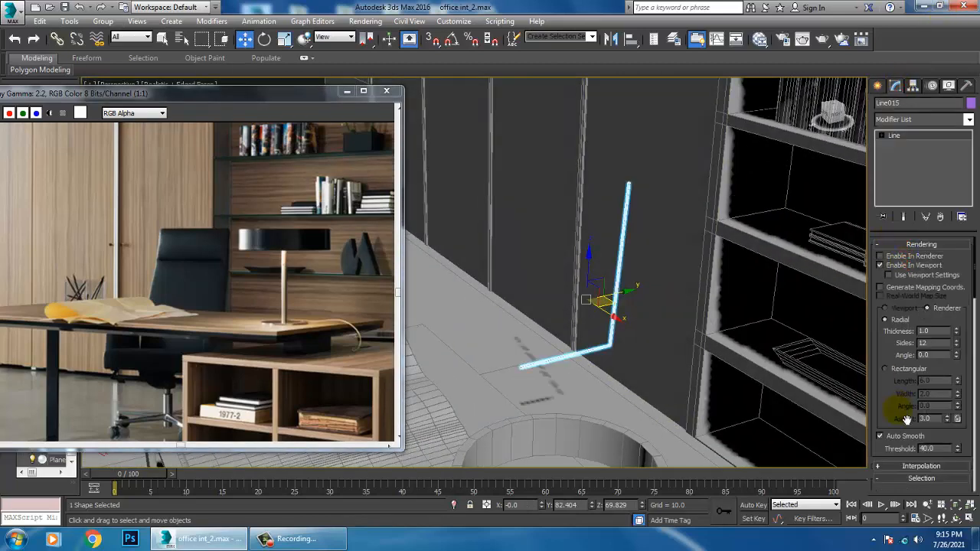
Give the chair line a rectangular cross-section with a length of about 46.04 and a width of about 7.36
left_click(904, 370)
left_click_drag(958, 381, 916, 15)
middle_click_drag(711, 210, 638, 324, "alt")
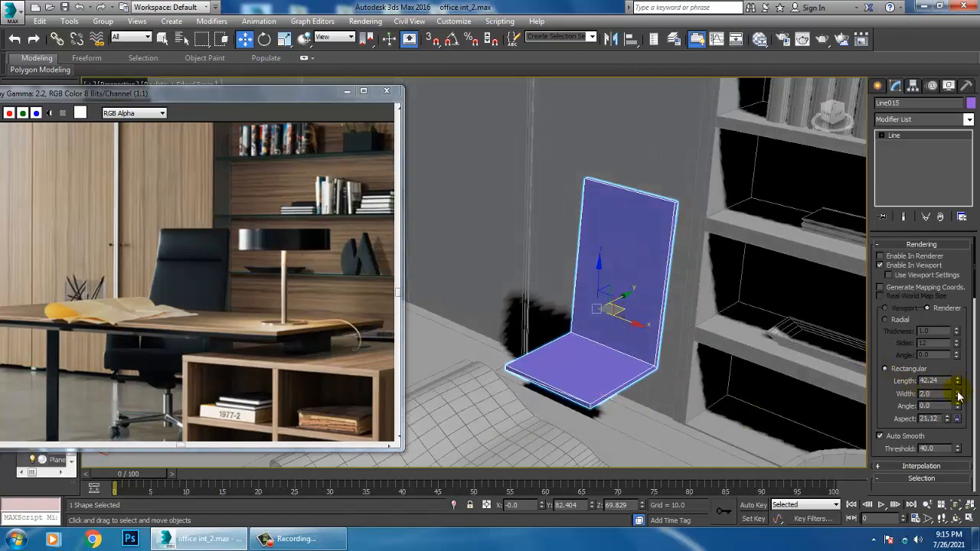
left_click_drag(958, 395, 939, 222)
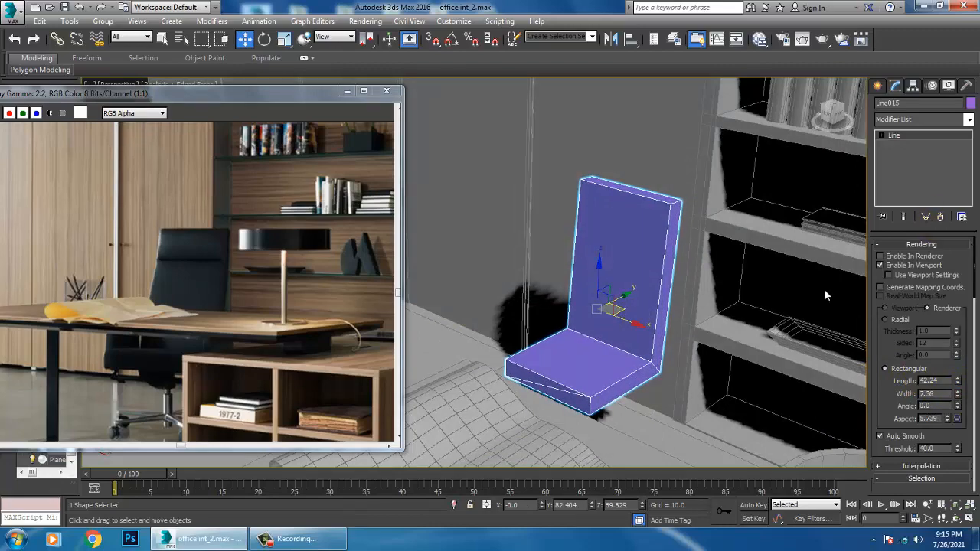
middle_click_drag(825, 296, 949, 467, "alt")
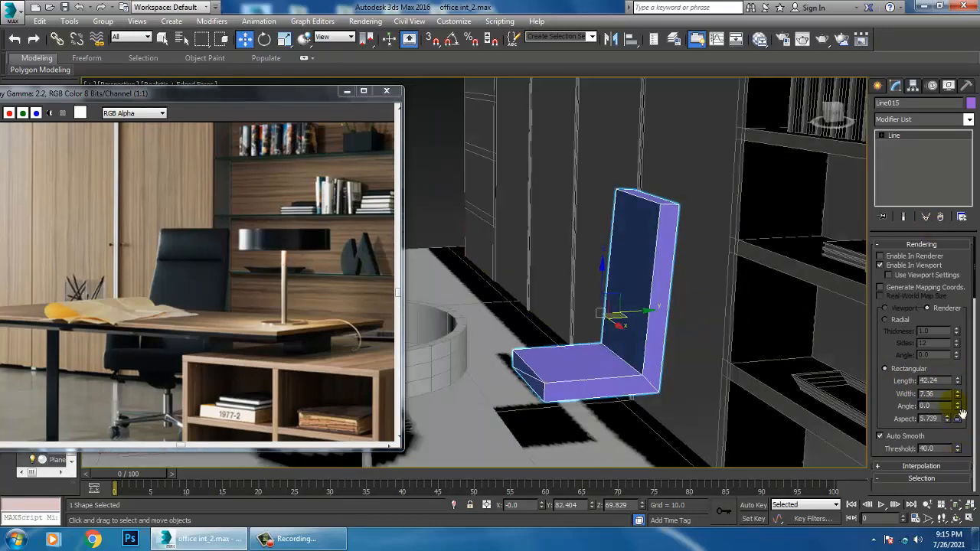
left_click_drag(959, 381, 956, 358)
middle_click_drag(772, 372, 962, 375, "alt")
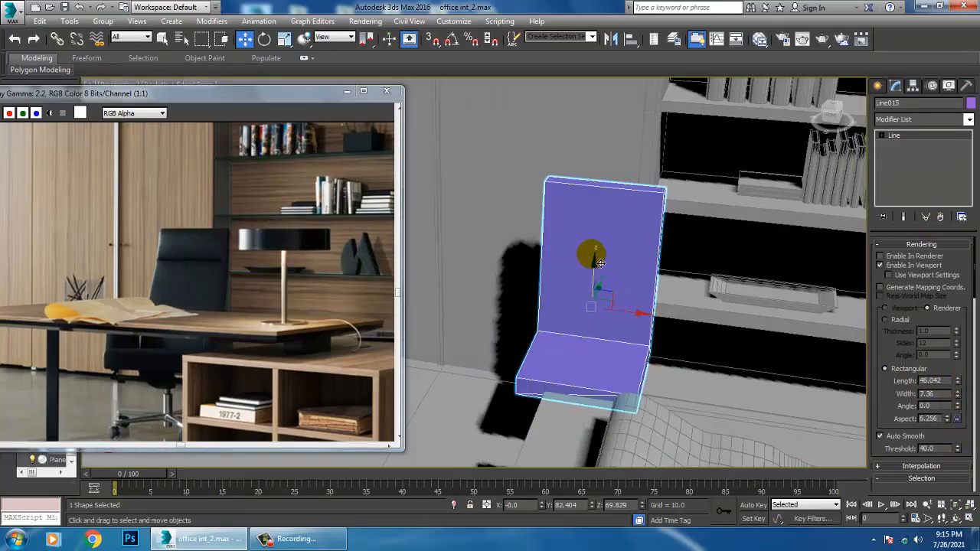
Convert the L-shaped chair line to an Editable Poly
right_click(586, 244)
mouse_move(613, 367)
left_click(740, 389)
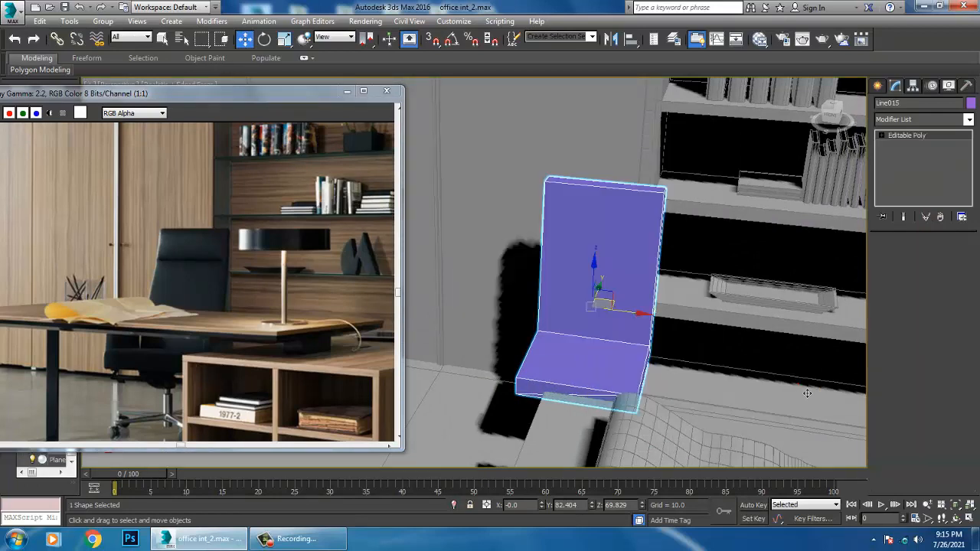
Connect the backrest's four upright edges with one horizontal edge loop across its middle
key("2")
left_click(603, 402)
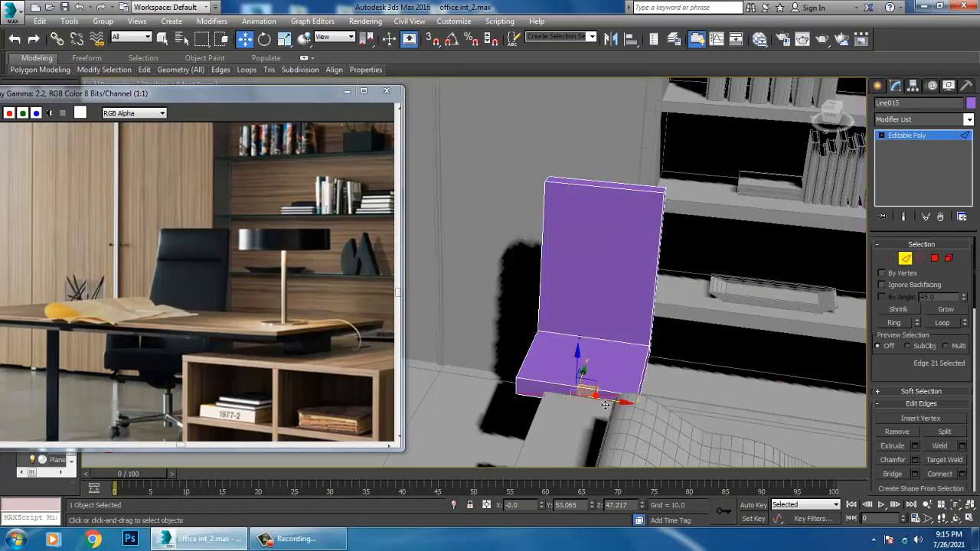
middle_click_drag(604, 404, 621, 329, "alt")
left_click_drag(500, 283, 757, 317)
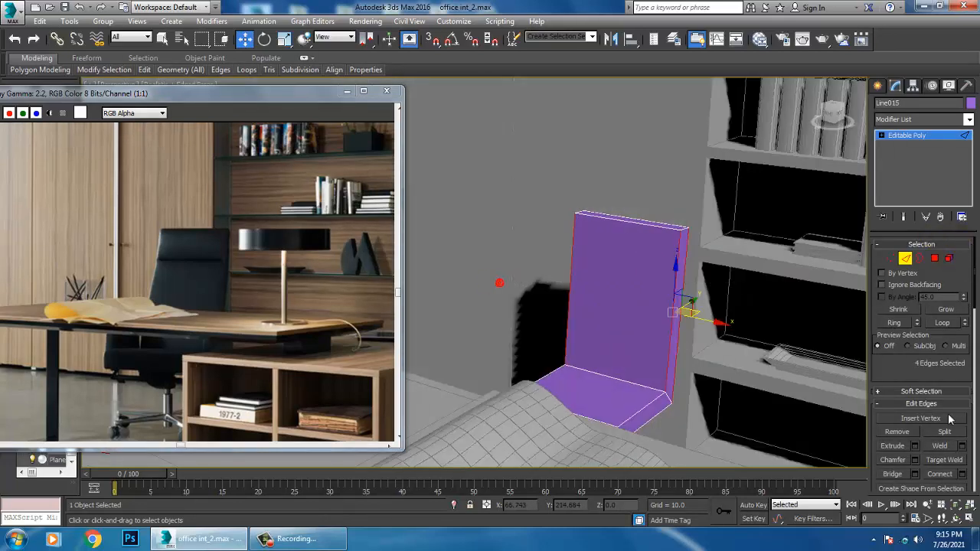
left_click_drag(932, 370, 941, 301)
left_click(961, 402)
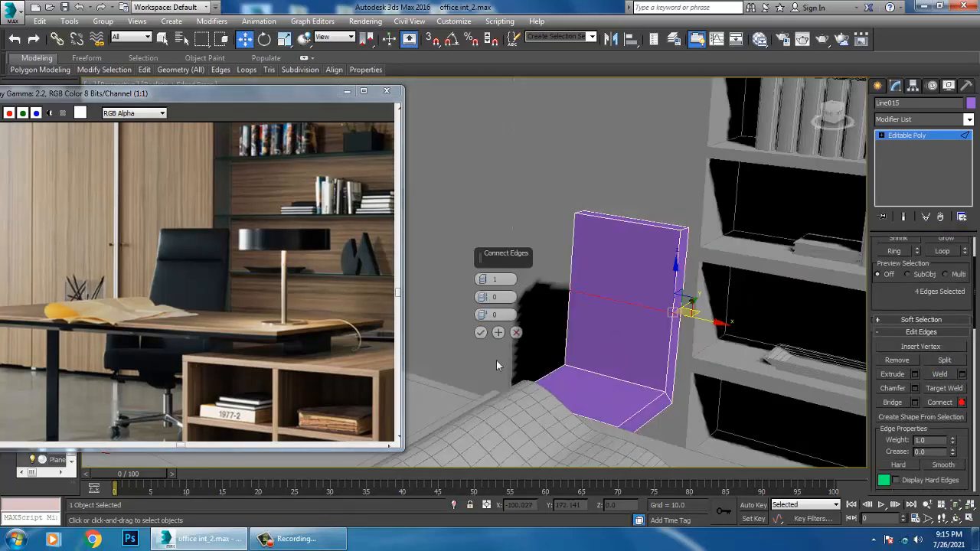
left_click(482, 333)
Scale the backrest's top vertices inward to narrow it, and adjust the scale of the middle row of vertices
middle_click_drag(568, 304, 630, 294, "alt")
key("1")
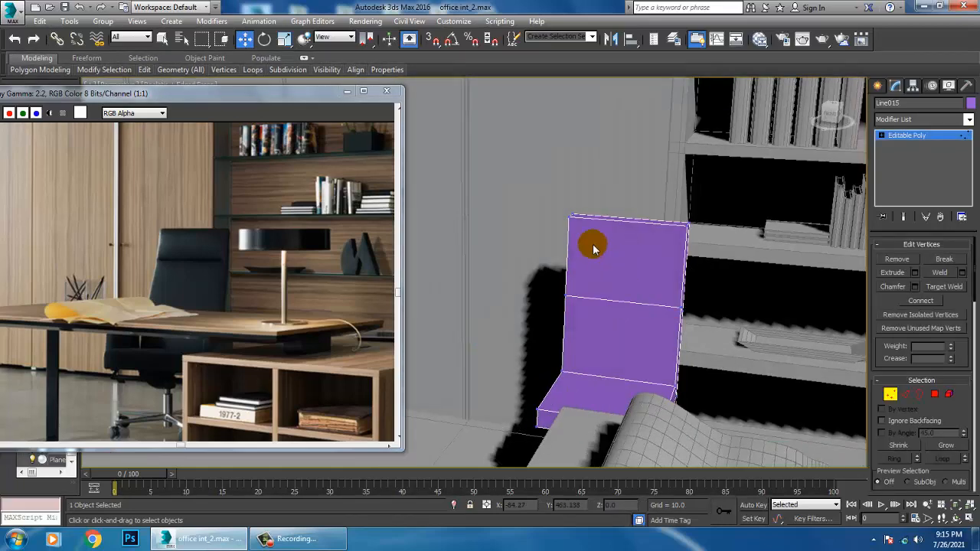
key("r")
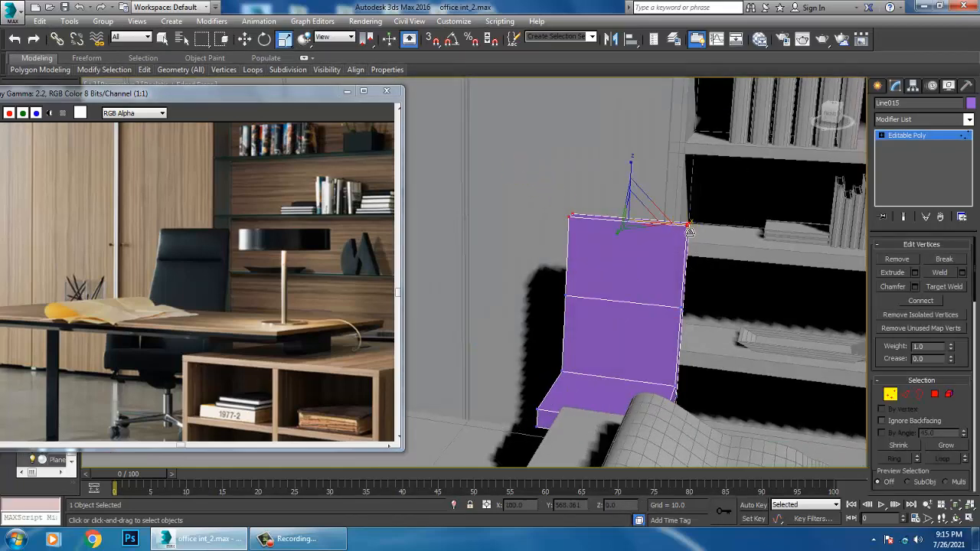
left_click_drag(688, 225, 672, 221)
middle_click_drag(618, 285, 596, 304, "alt")
left_click_drag(518, 283, 689, 315)
mouse_move(688, 320)
middle_mouse_down("alt")
mouse_move(666, 313)
mouse_move(689, 317)
mouse_move(689, 291)
mouse_move(689, 310)
middle_mouse_up("alt")
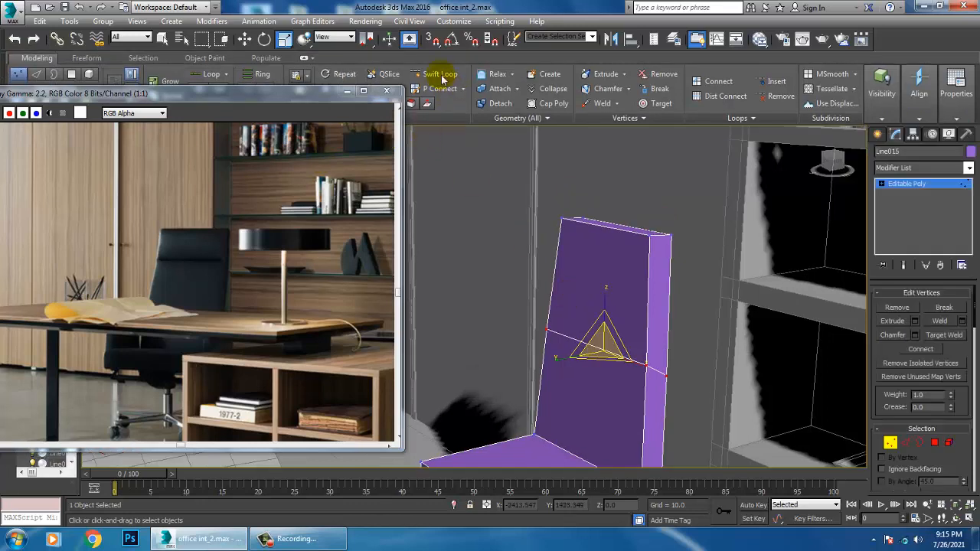
Add horizontal Swift Loop cuts across the upper backrest and lengthwise cuts running down the backrest and seat
left_click(441, 76)
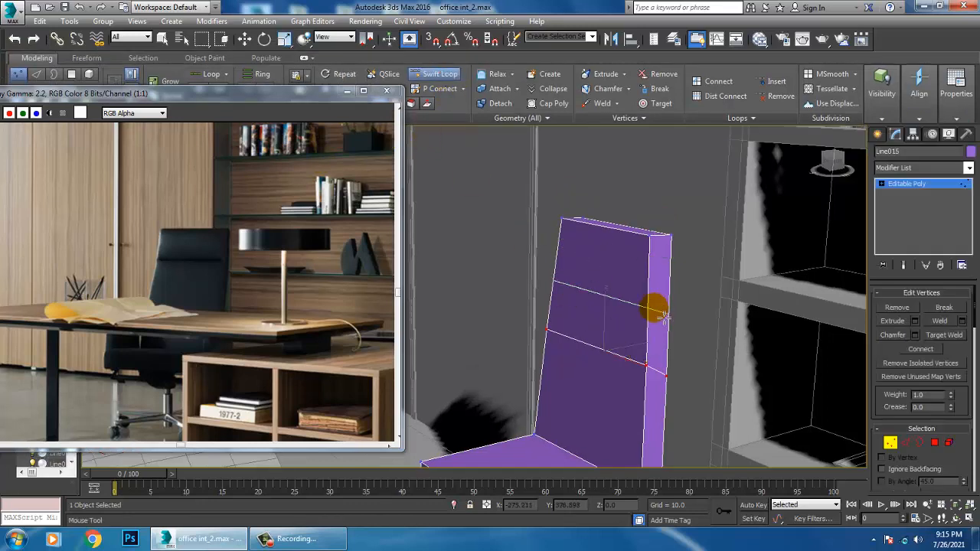
left_click(657, 255)
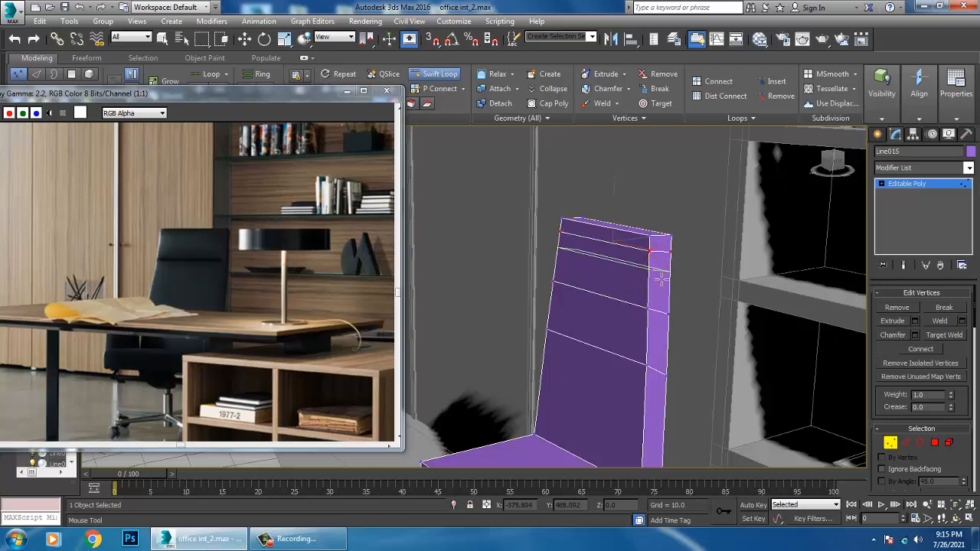
middle_click_drag(607, 306, 657, 294, "alt")
left_click(572, 253)
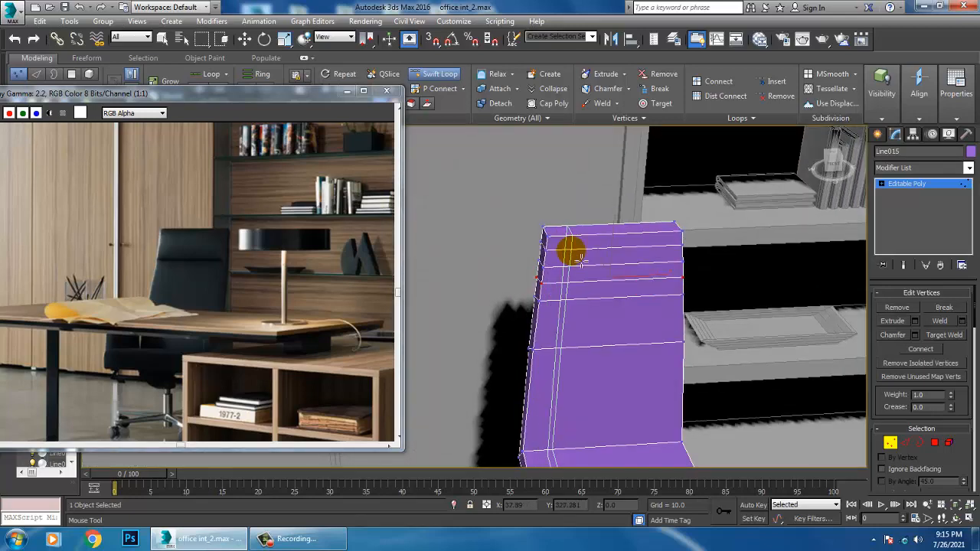
left_click(580, 261)
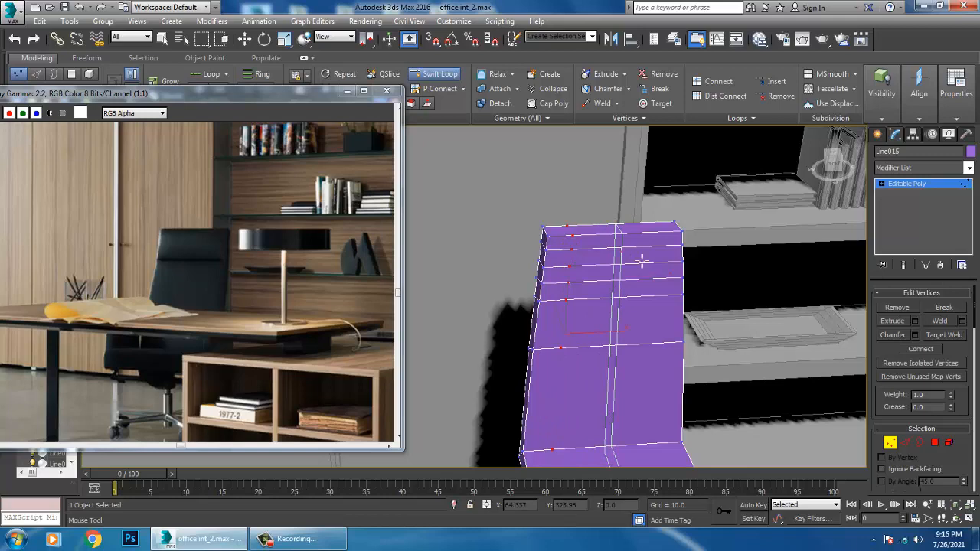
middle_click_drag(722, 393, 681, 353, "alt")
Move the vertices at the seat's front end outward by about 5.2 units along Y to lengthen the seat
key("w")
middle_click_drag(601, 369, 551, 344, "alt")
key("1")
key("1")
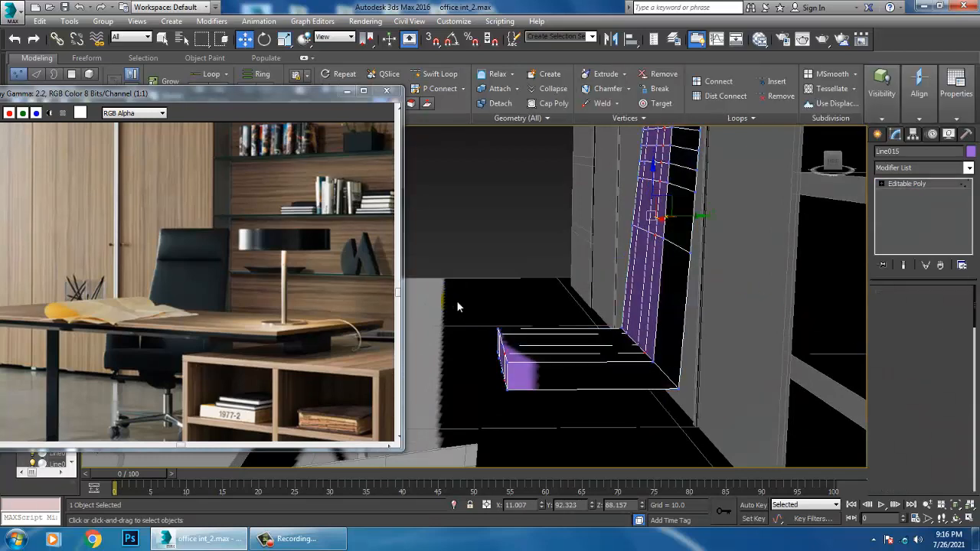
left_click_drag(457, 300, 538, 418)
left_click_drag(545, 365, 527, 365)
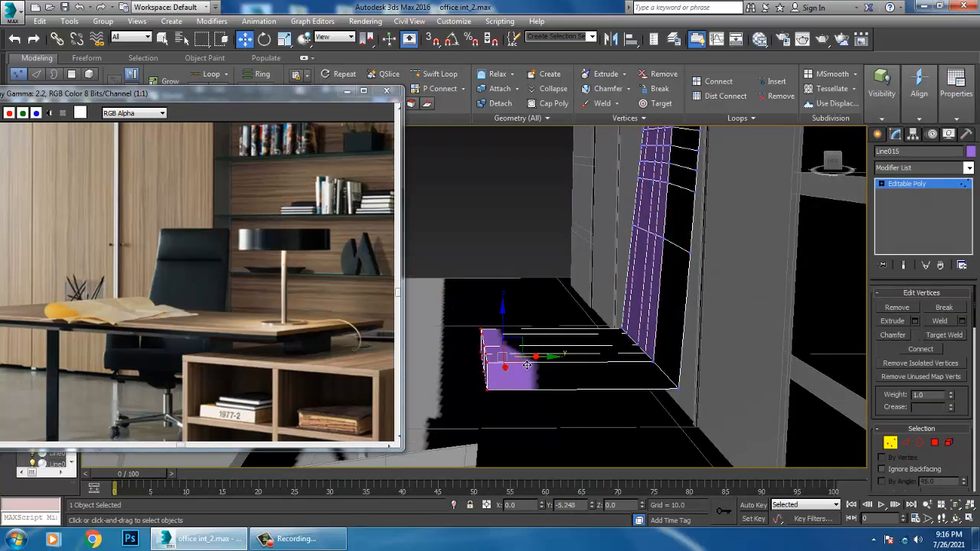
Add a Swift Loop around the chair's thickness, running along the middle of the backrest's side and top faces
middle_click_drag(602, 320, 647, 365, "alt")
left_click(443, 74)
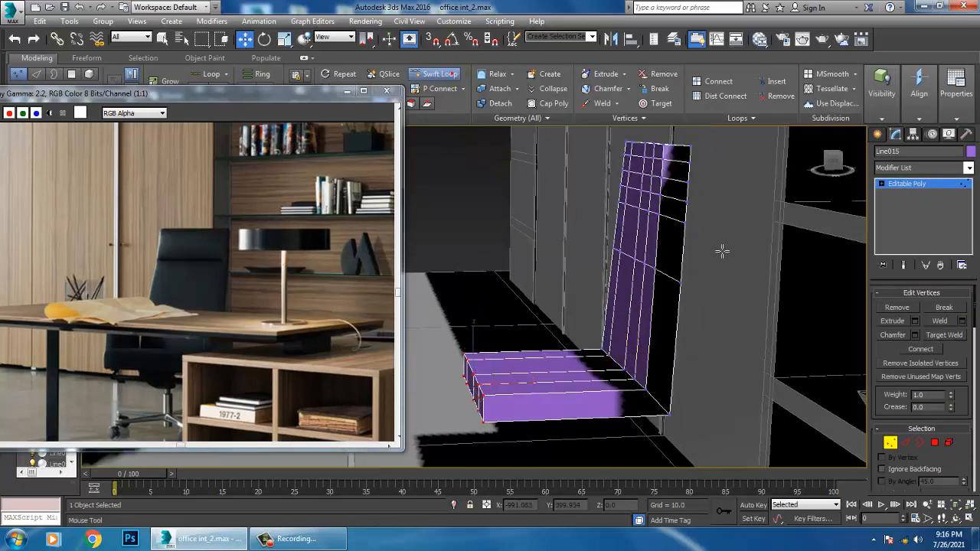
left_click(686, 223)
mouse_move(685, 221)
middle_mouse_down("alt")
mouse_move(704, 245)
mouse_move(676, 212)
mouse_move(689, 233)
middle_mouse_up("alt")
right_click(694, 206)
Chamfer the edge loop around the backrest's top face by about 1.01 with 3 segments
scroll(690, 215, "up", 3)
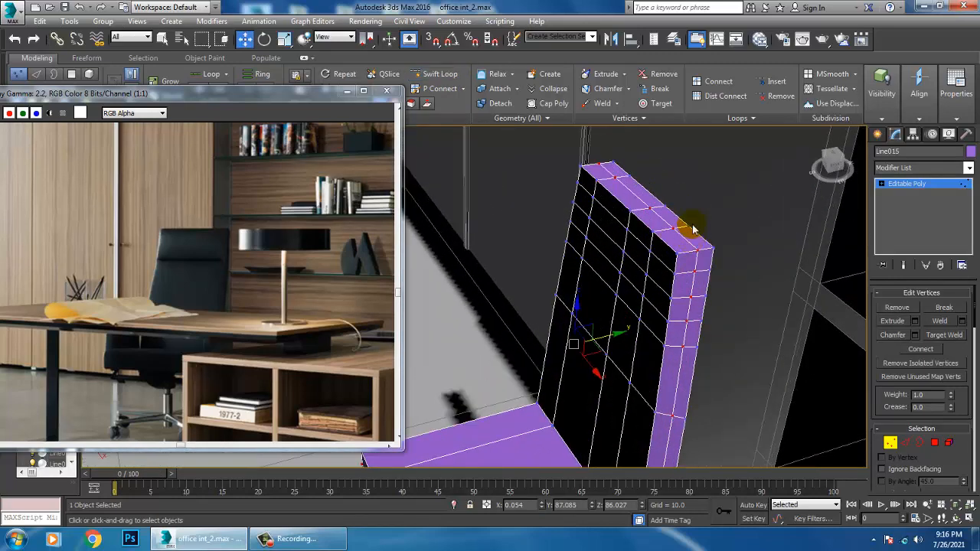
left_click(906, 445)
double_click(674, 265)
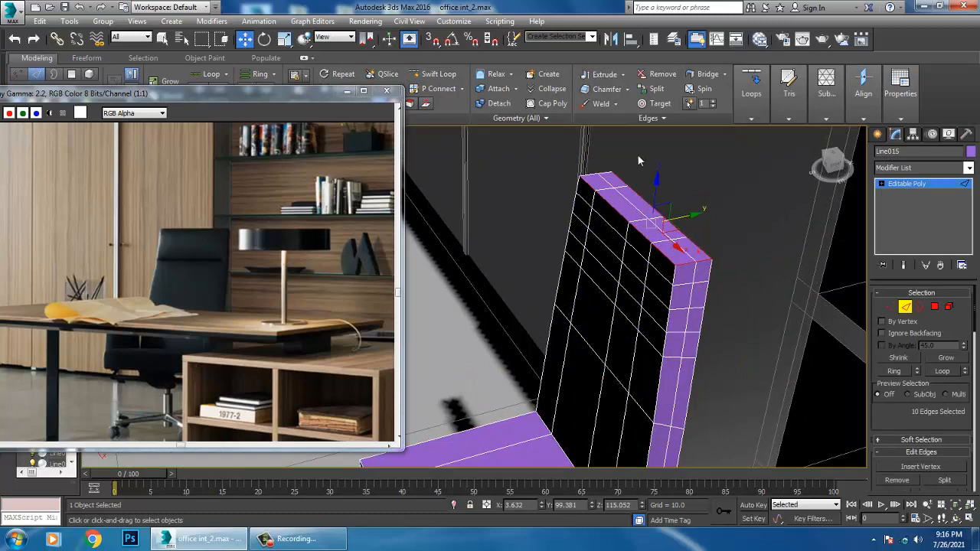
left_click_drag(901, 426, 888, 297)
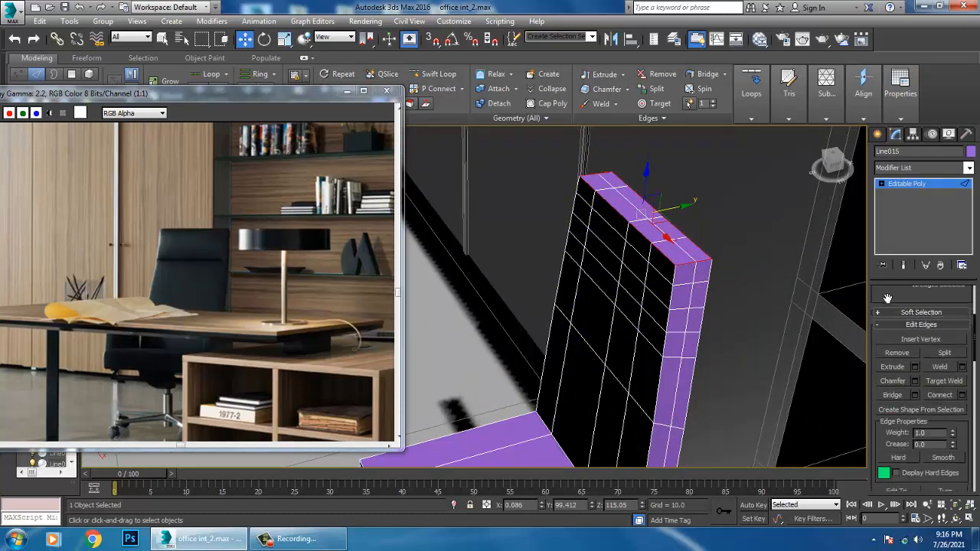
left_click(915, 380)
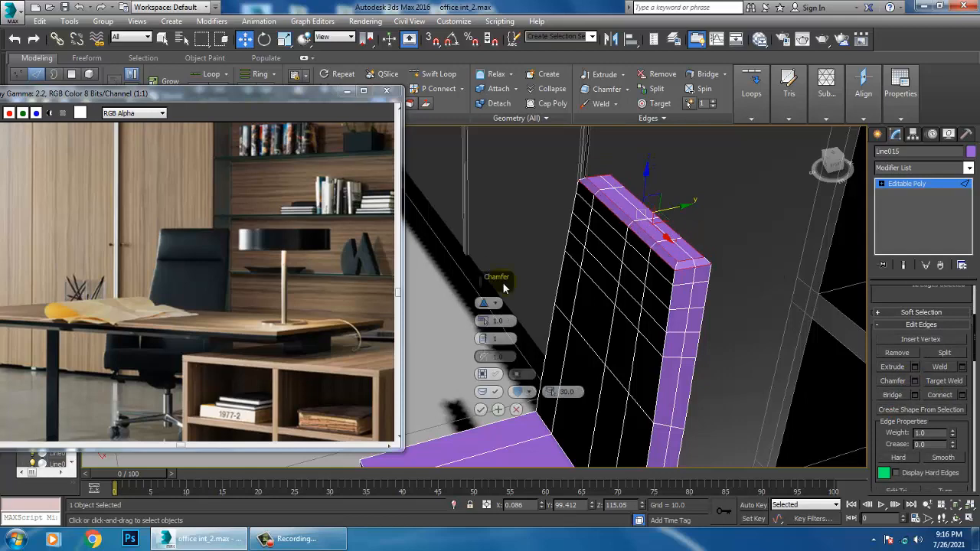
left_click(483, 322)
left_click(483, 339)
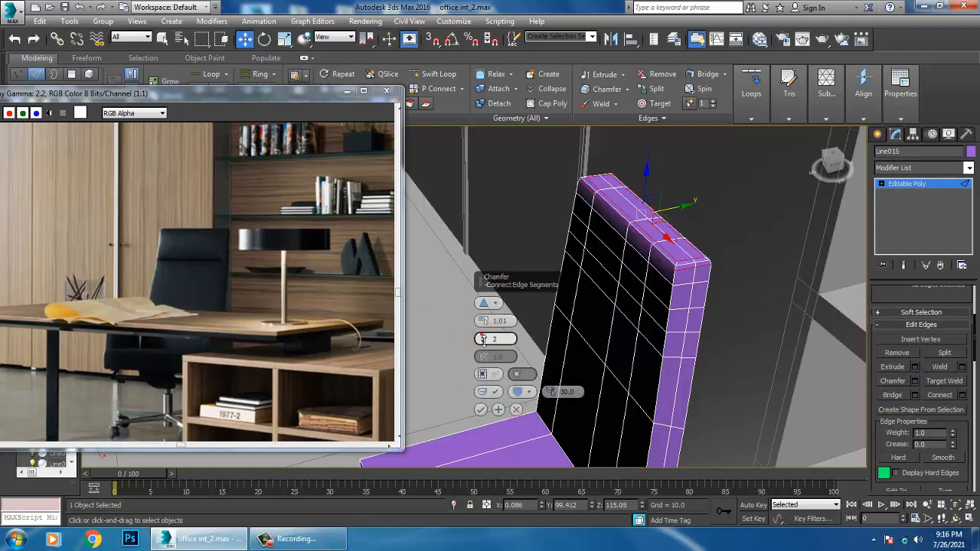
left_click(481, 410)
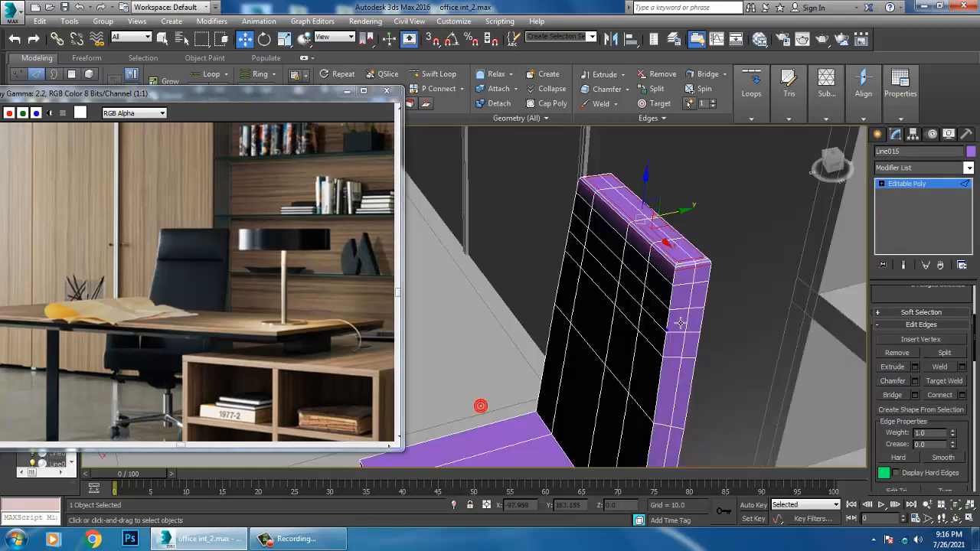
Add four Swift Loop cuts across the seat's width, spaced along its length from the front end to the backrest
middle_click_drag(678, 321, 562, 295, "alt")
scroll(696, 257, "down", 4)
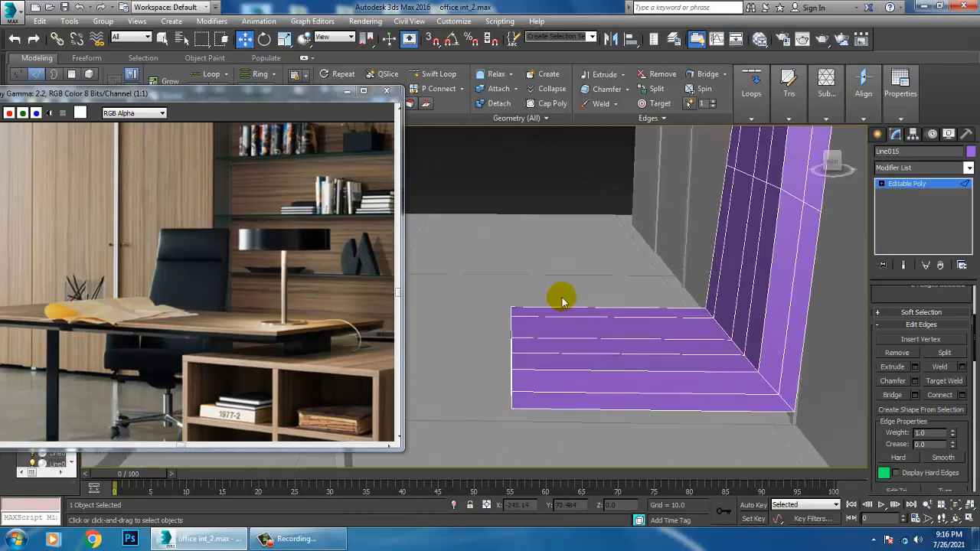
left_click(421, 73)
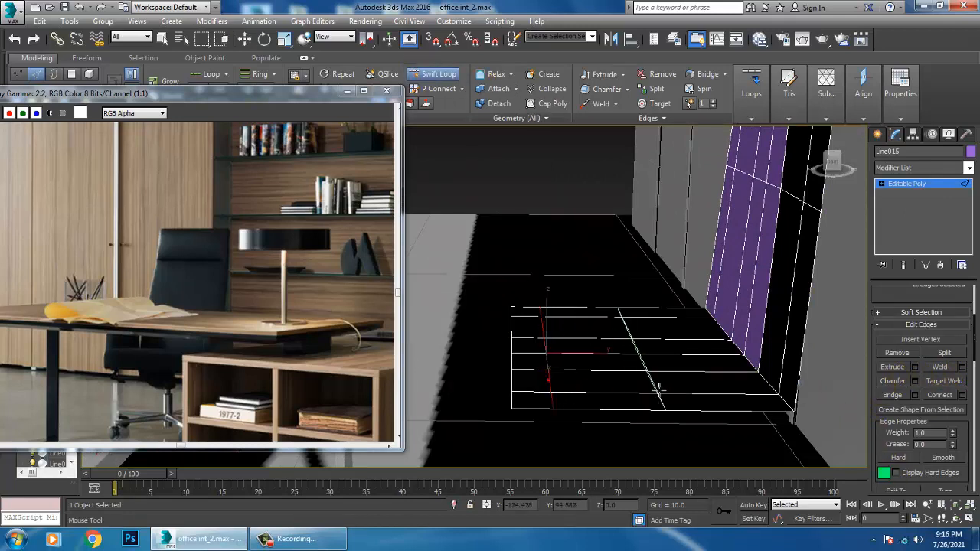
left_click(617, 396)
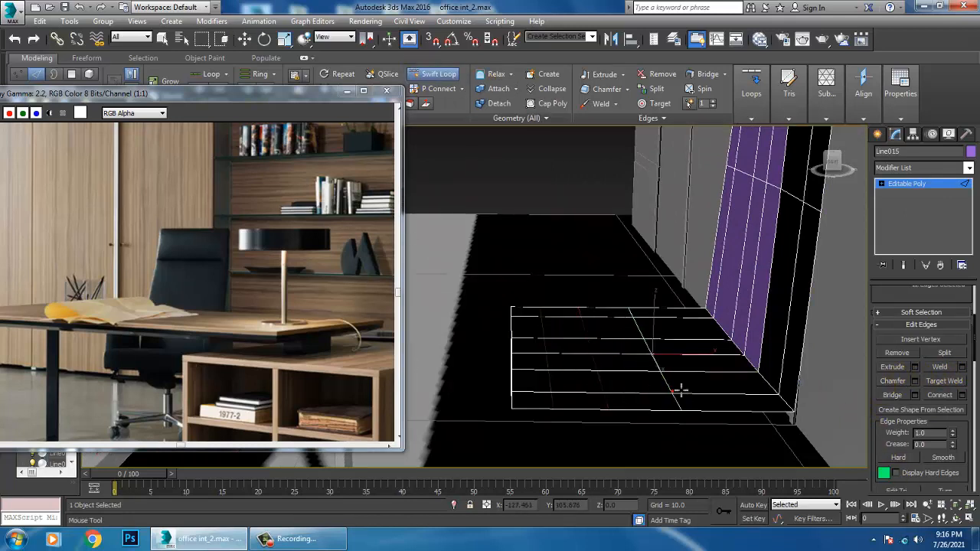
left_click(690, 391)
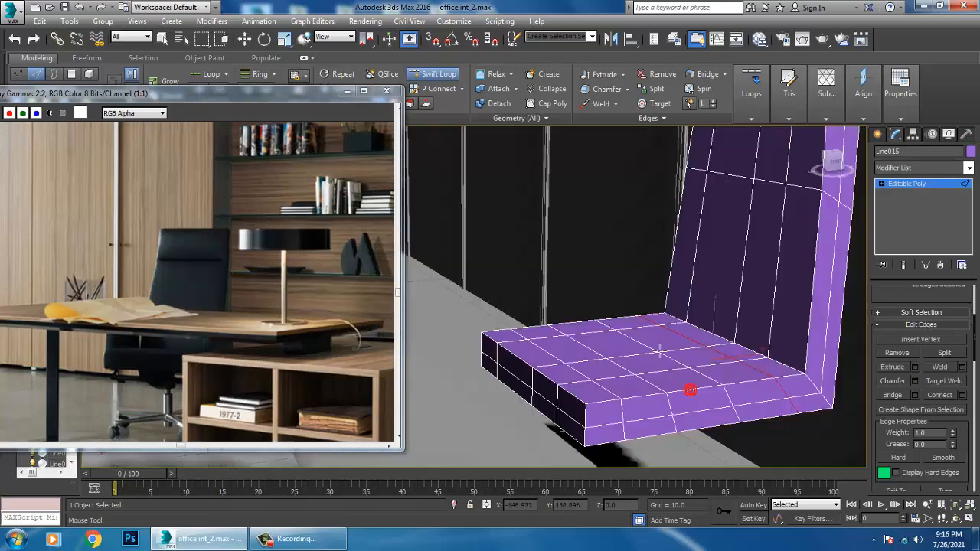
Chamfer the edges around the seat's front face by about 0.751 with 3 segments
middle_click_drag(660, 352, 684, 372, "alt")
key("w")
middle_click_drag(628, 330, 624, 284, "alt")
scroll(646, 273, "up", 3)
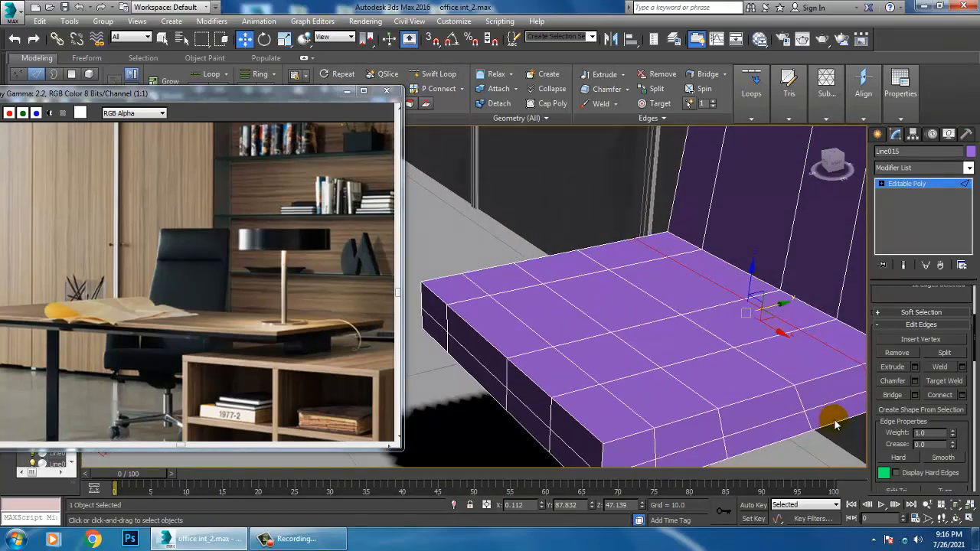
left_click(584, 430)
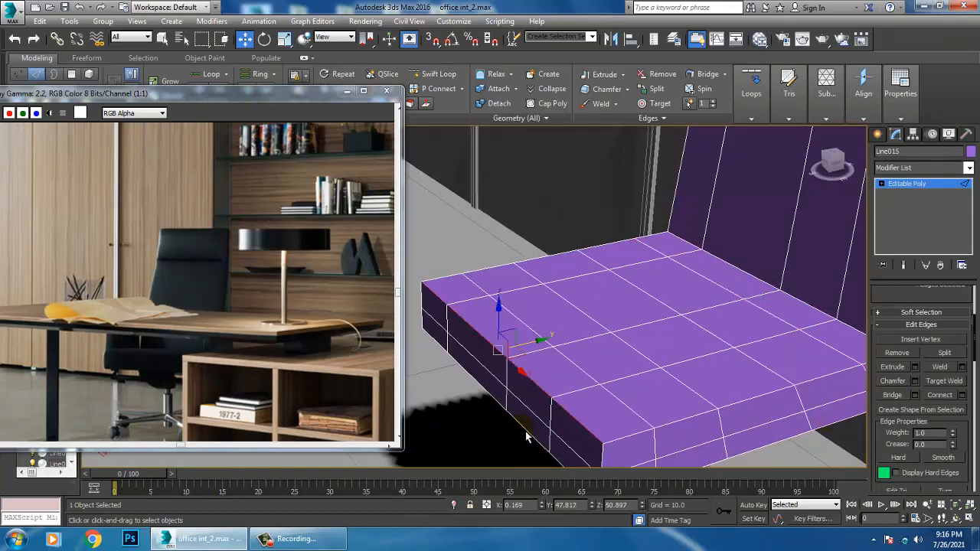
middle_click_drag(529, 433, 624, 420, "alt")
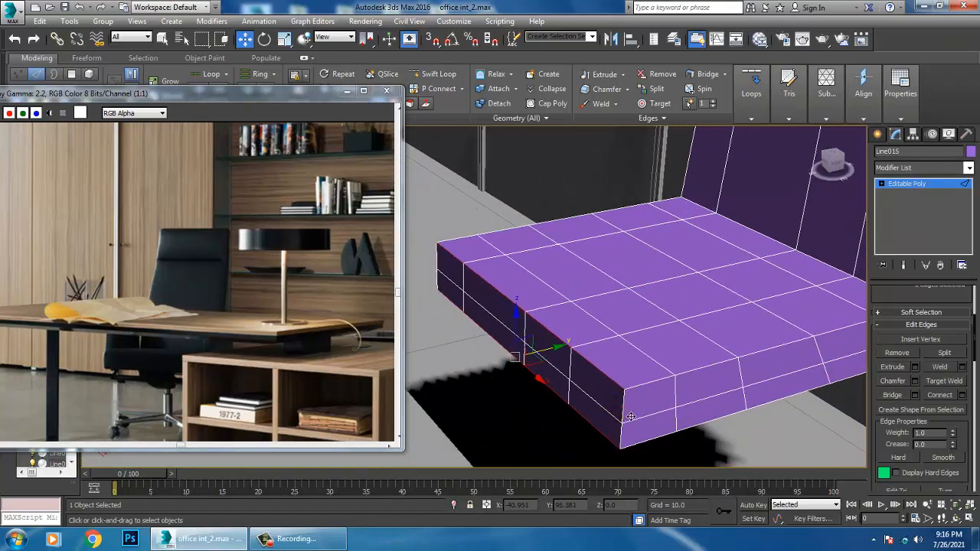
left_click(915, 381)
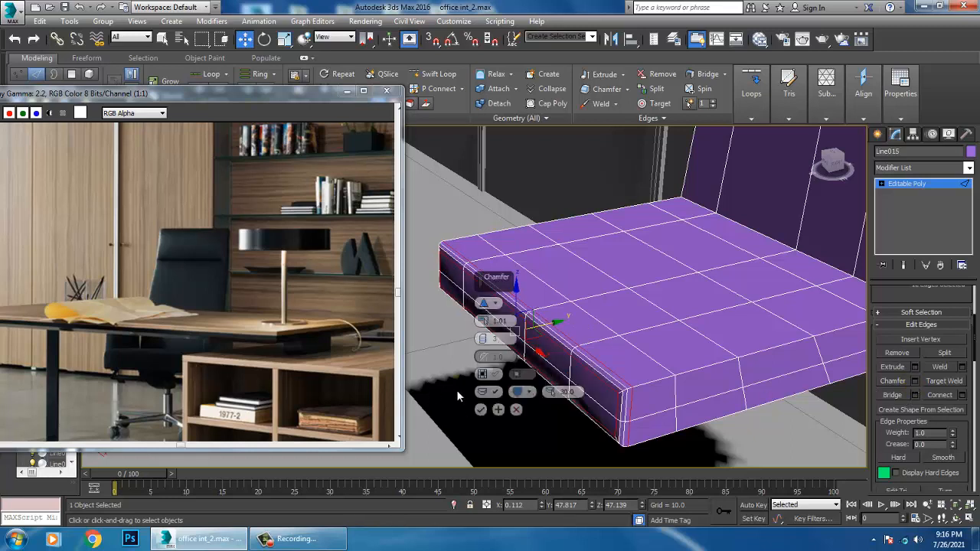
left_click_drag(483, 322, 483, 326)
left_click(481, 410)
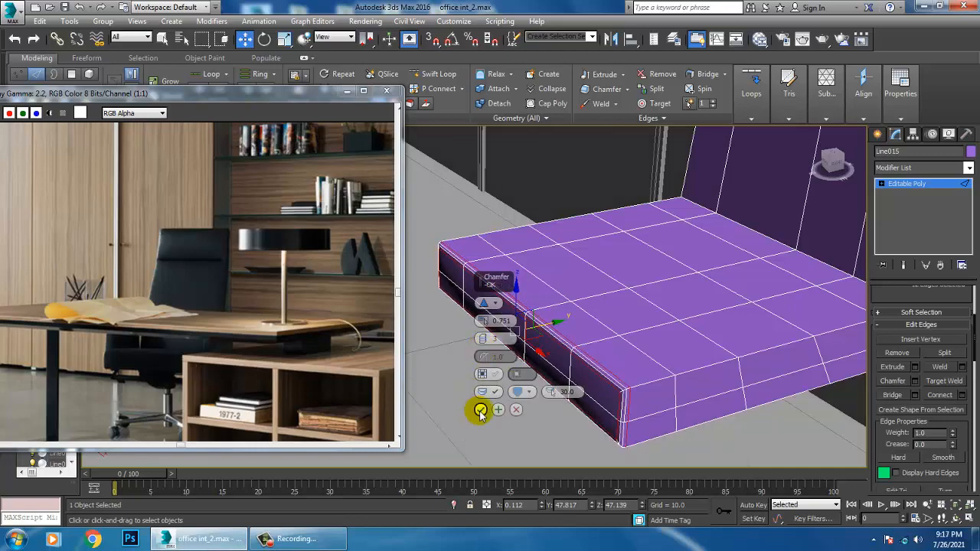
Apply a TurboSmooth modifier with 1 iteration to the chair's seat and backrest
middle_click_drag(725, 350, 706, 310, "alt")
scroll(761, 349, "down", 4)
scroll(743, 371, "down", 2)
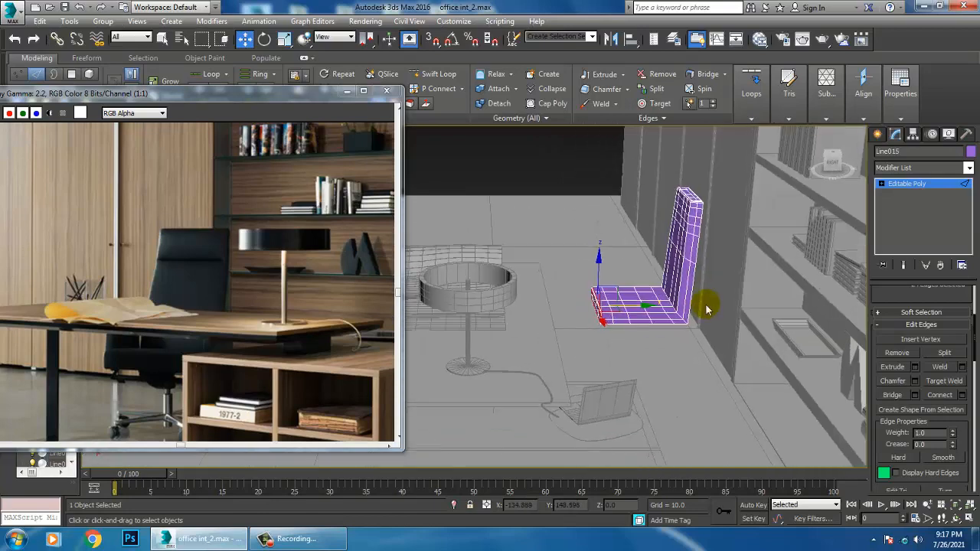
scroll(708, 313, "up", 5)
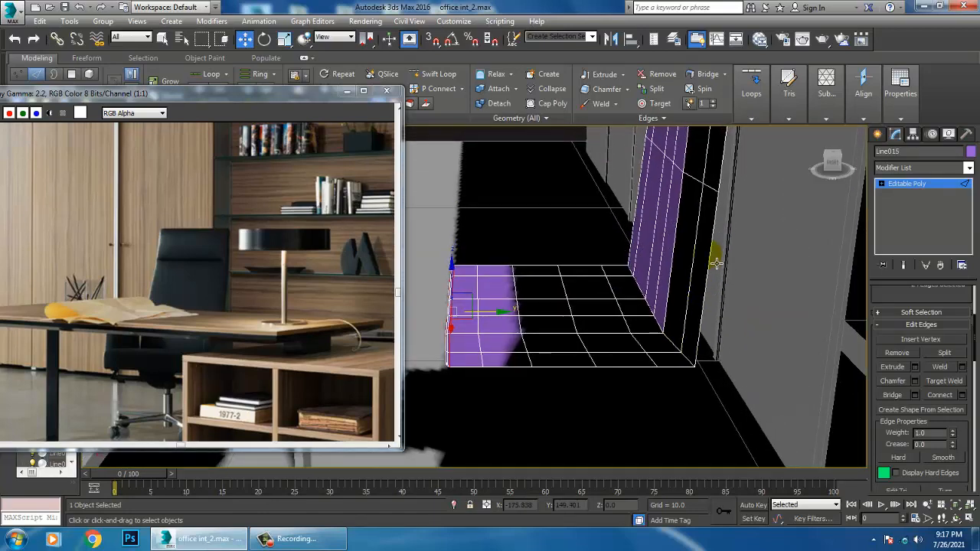
middle_click_drag(716, 263, 774, 245, "alt")
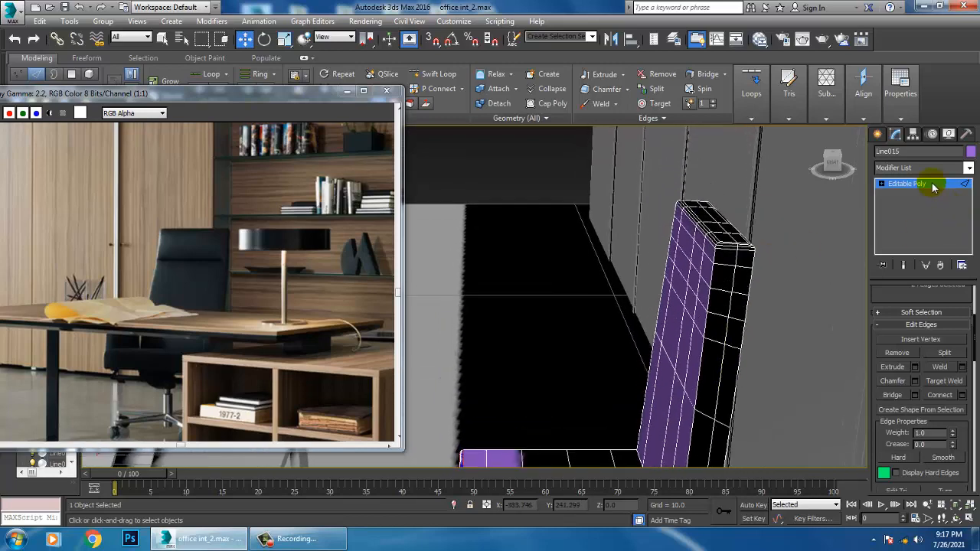
left_click(918, 170)
key("t")
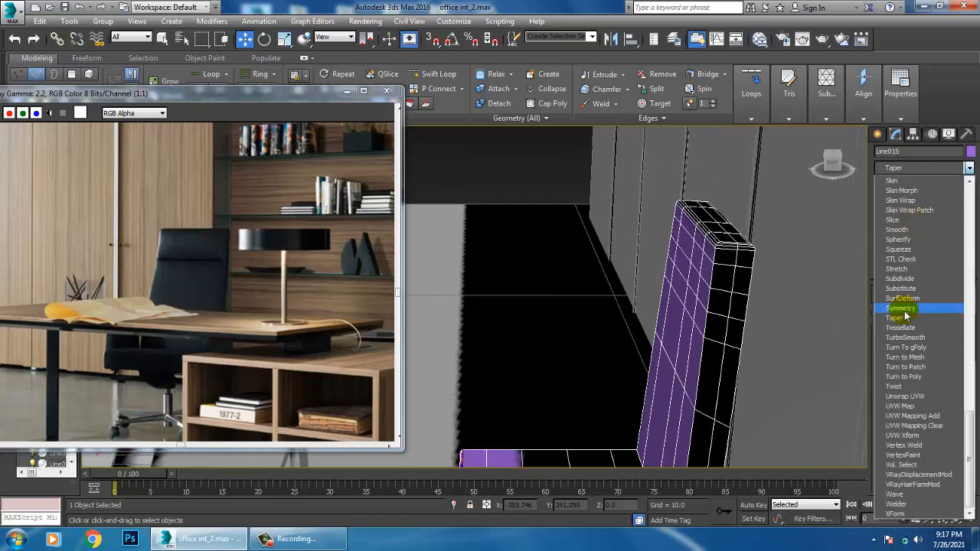
left_click(921, 346)
mouse_move(703, 299)
middle_mouse_down("alt")
mouse_move(641, 247)
mouse_move(703, 226)
mouse_move(695, 303)
mouse_move(658, 307)
mouse_move(802, 310)
mouse_move(703, 300)
mouse_move(711, 284)
mouse_move(689, 291)
middle_mouse_up("alt")
Below the TurboSmooth, scale the vertices of the backrest's upper section to about 84% along Y to thin it
left_click(885, 185)
middle_click_drag(613, 261, 583, 255, "alt")
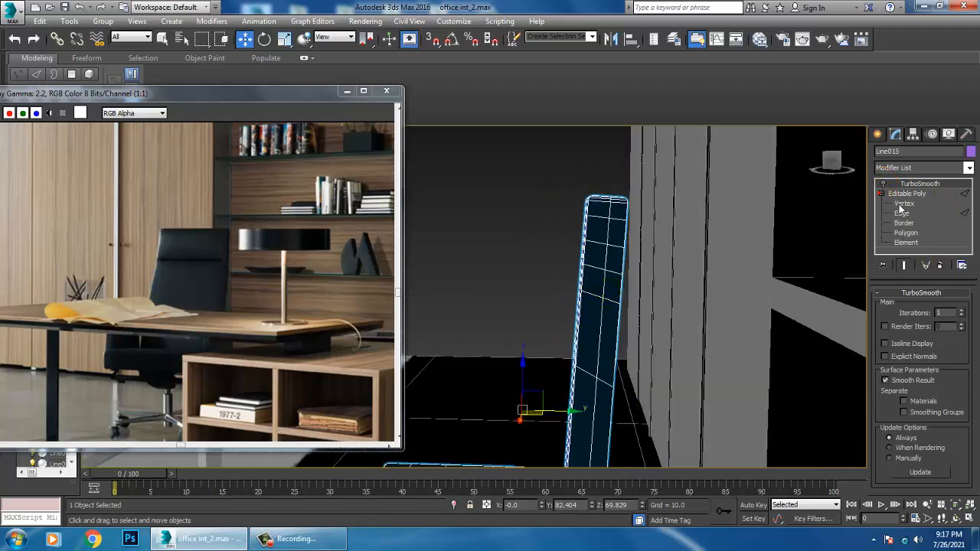
left_click(902, 203)
left_click_drag(673, 331, 673, 331)
key("r")
mouse_move(617, 285)
middle_mouse_down("alt")
mouse_move(650, 291)
mouse_move(628, 294)
middle_mouse_up("alt")
left_click_drag(563, 236, 565, 230)
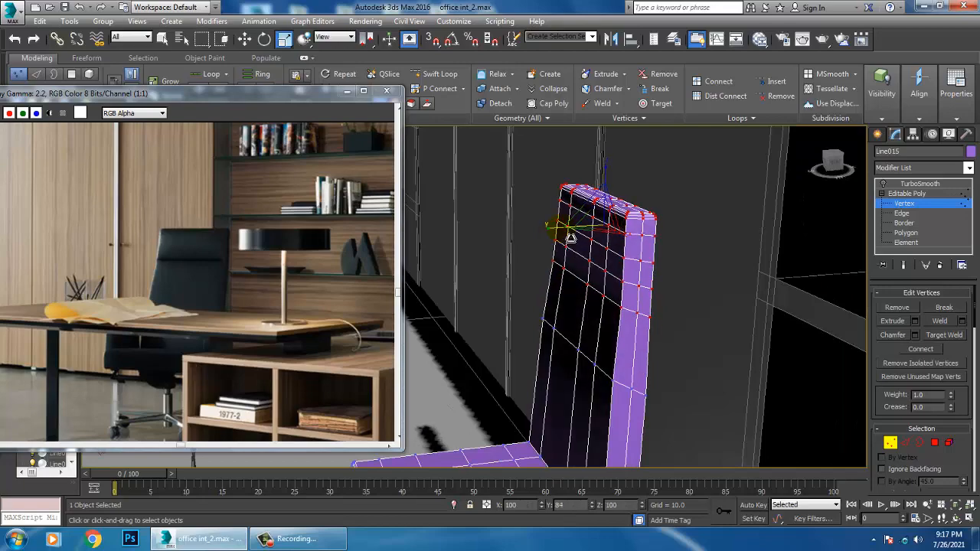
middle_click_drag(564, 229, 719, 287, "alt")
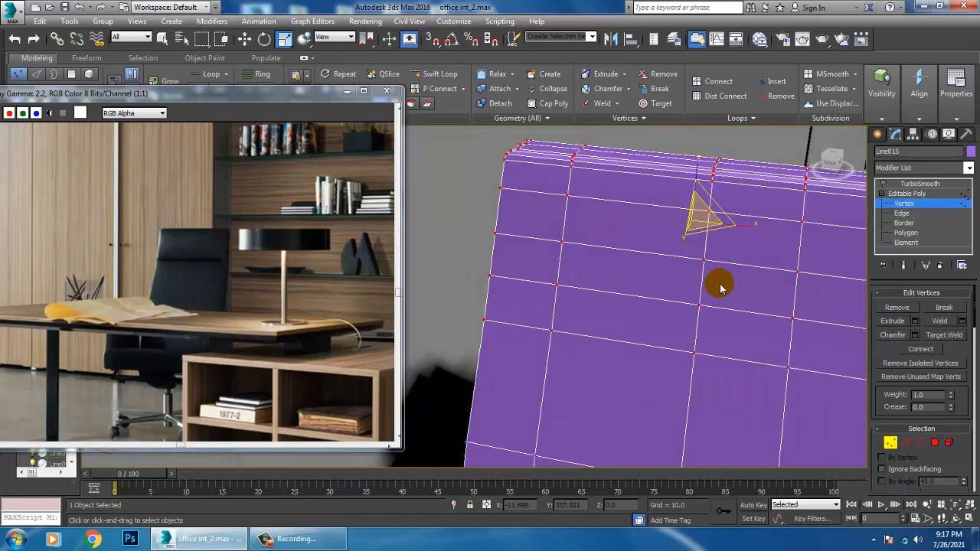
Bring back the smoothed result on the chair and convert the whole object to an Editable Poly
left_click(919, 183)
scroll(654, 310, "down", 6)
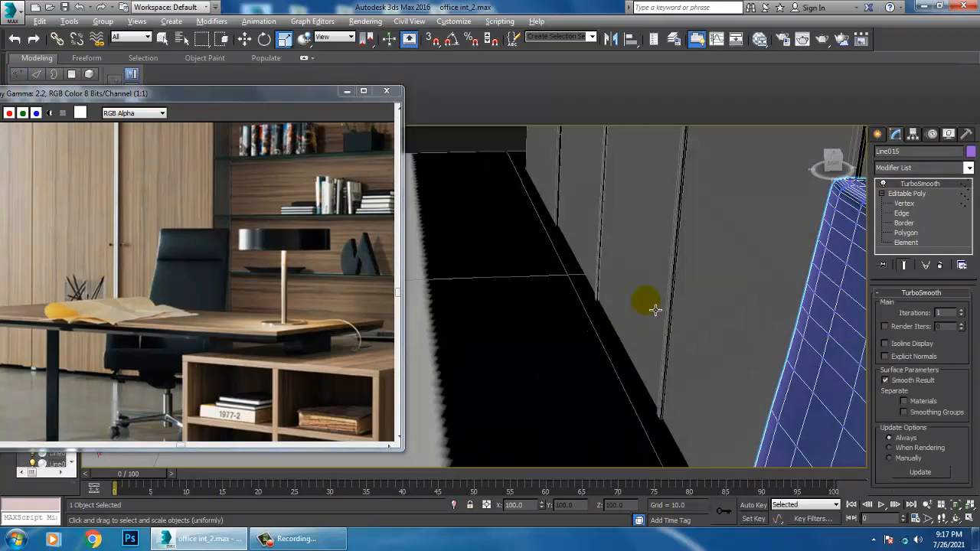
scroll(754, 296, "up", 10)
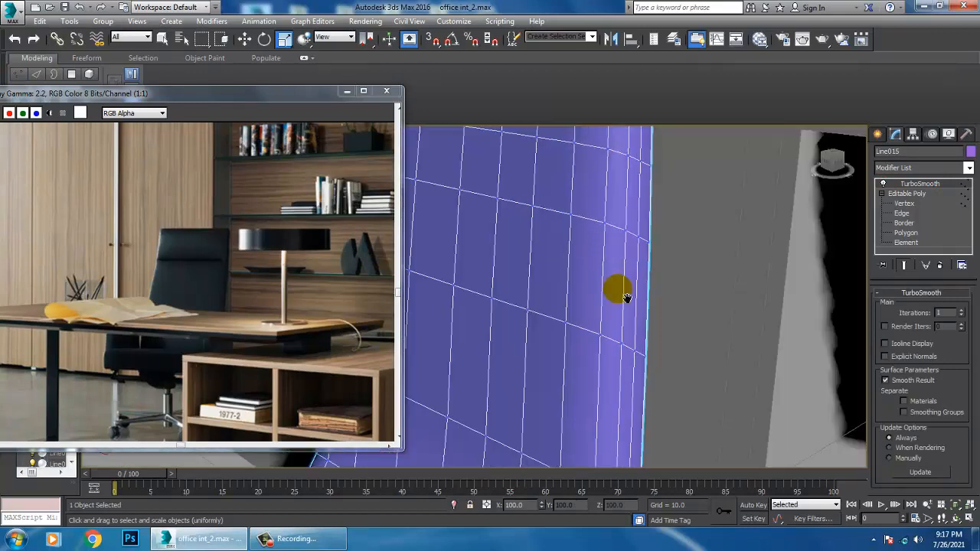
middle_click_drag(511, 250, 560, 282, "alt")
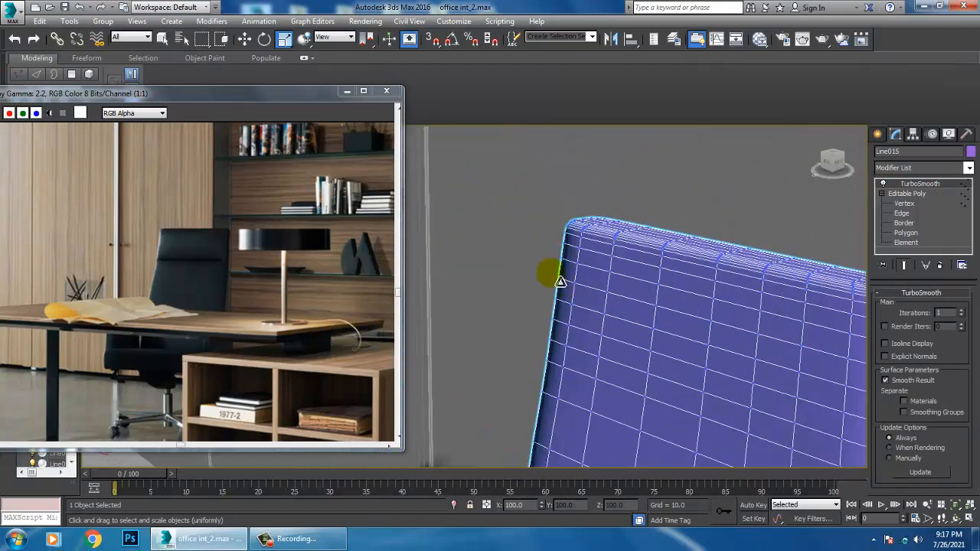
right_click(688, 291)
mouse_move(754, 418)
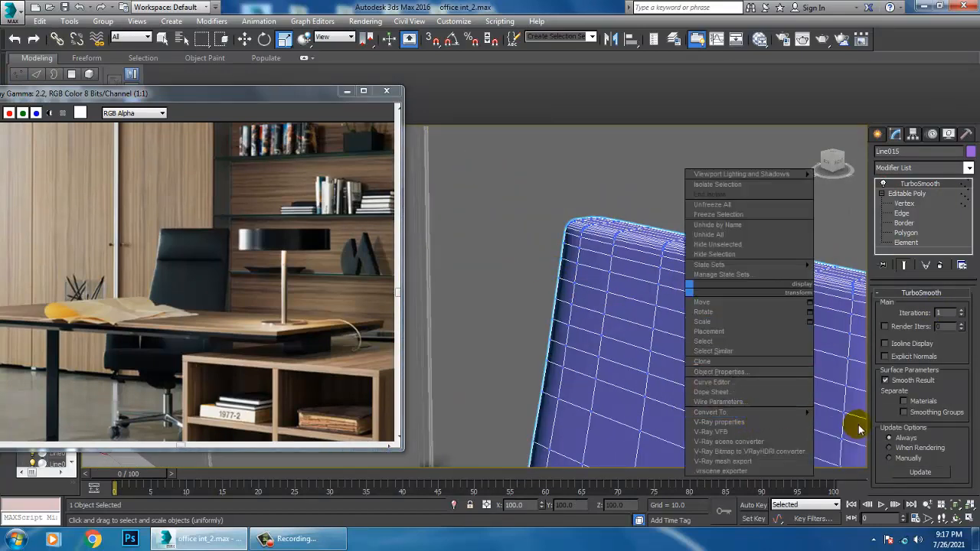
left_click(858, 422)
Add two Swift Loops close to the existing horizontal loop across the backrest, just below the headrest section
key("1")
scroll(637, 304, "down", 8)
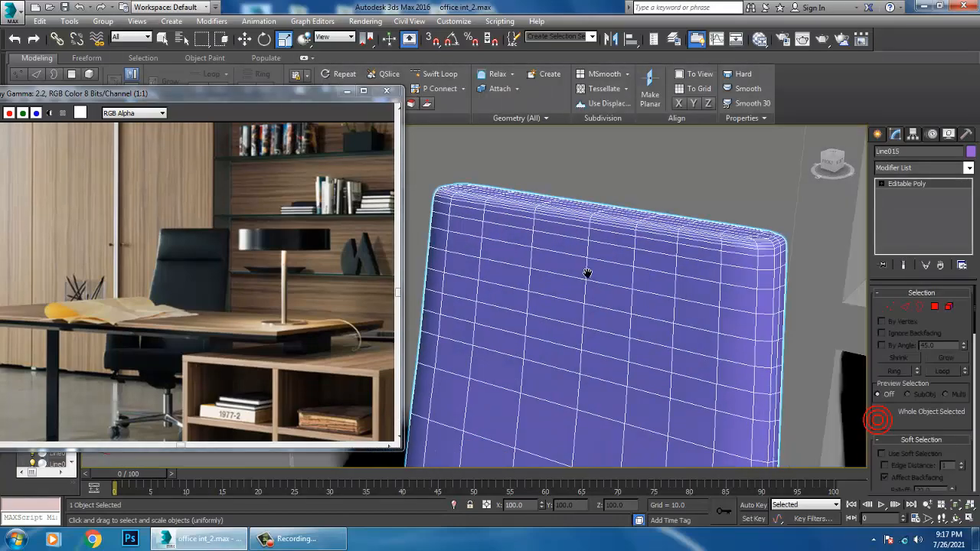
middle_click_drag(682, 293, 545, 272, "alt")
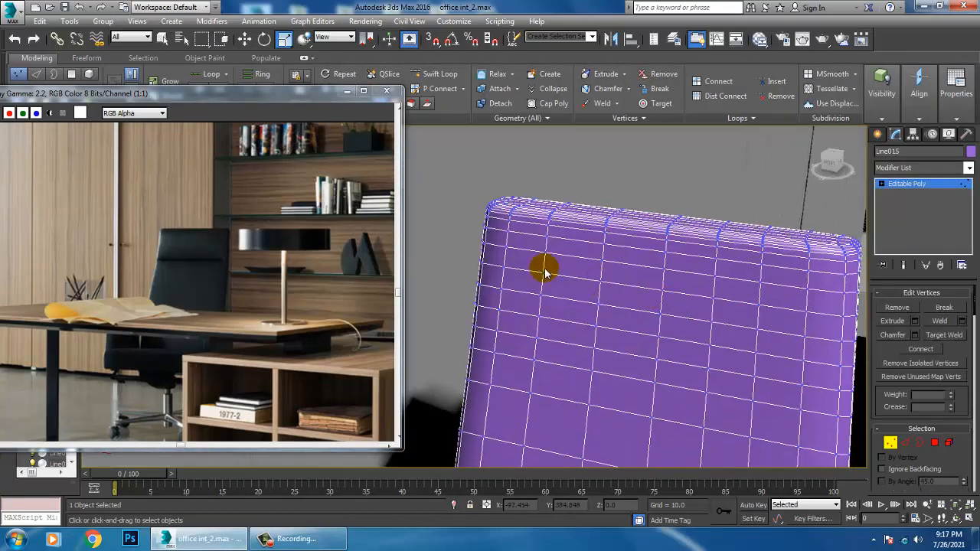
middle_click_drag(619, 280, 683, 272, "alt")
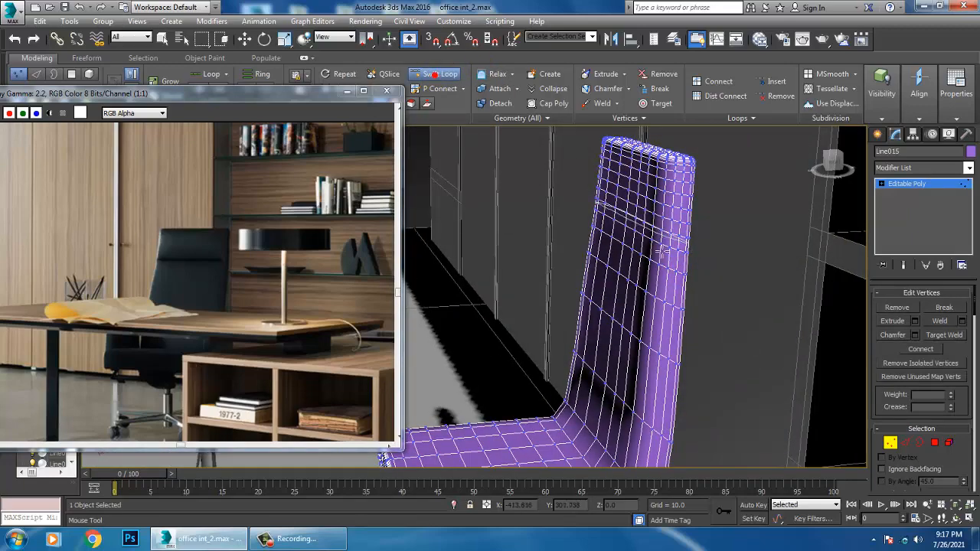
scroll(652, 250, "up", 5)
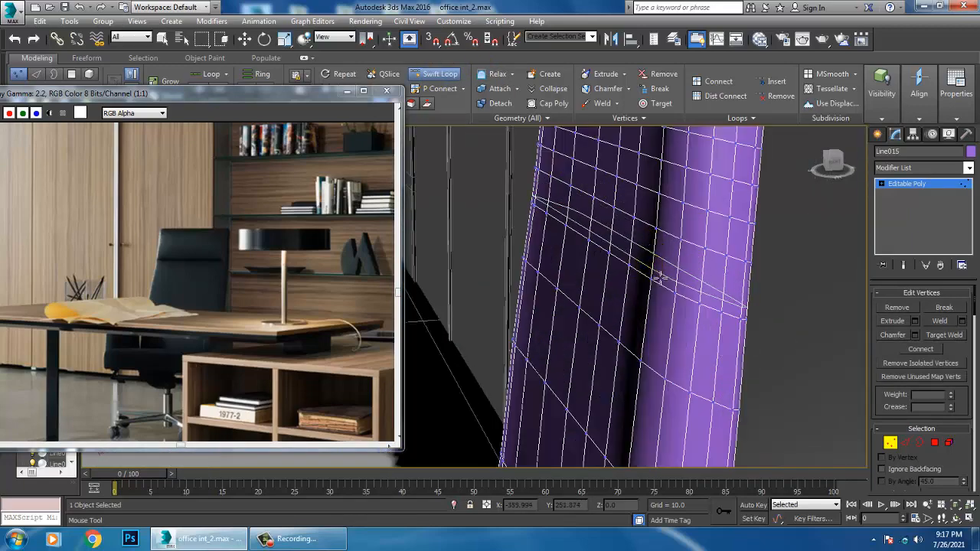
left_click(660, 277)
scroll(659, 276, "down", 5)
mouse_move(657, 274)
middle_mouse_down("alt")
mouse_move(668, 271)
mouse_move(658, 268)
middle_mouse_up("alt")
scroll(656, 280, "up", 5)
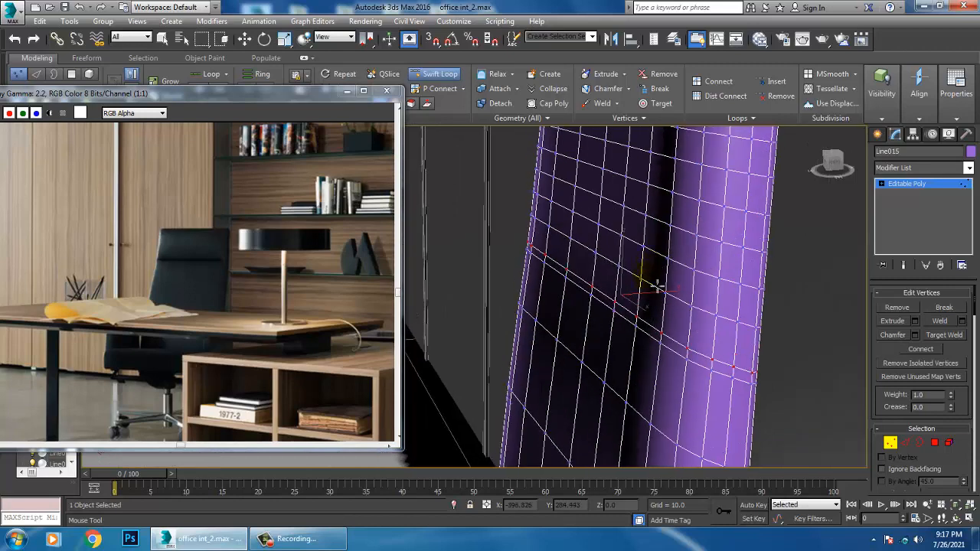
scroll(643, 330, "up", 6)
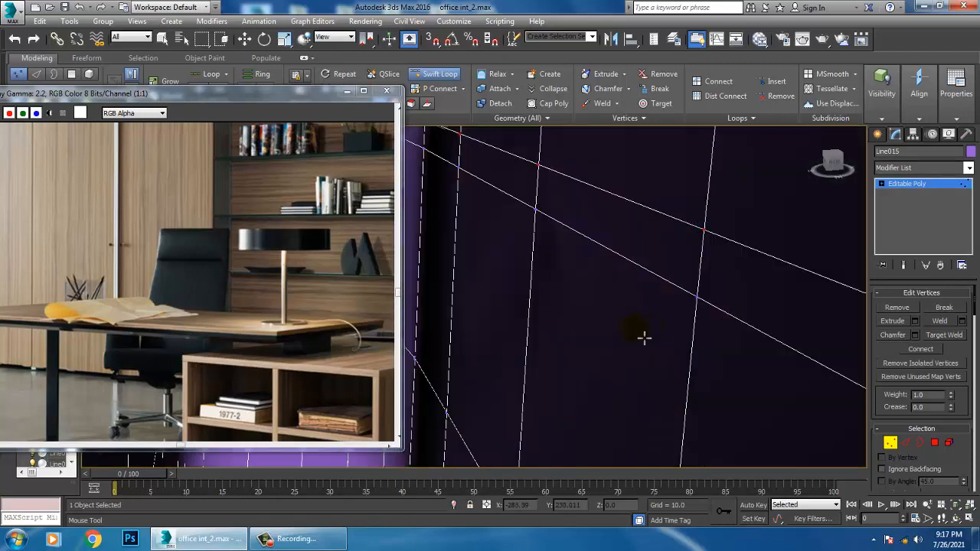
scroll(731, 277, "down", 6)
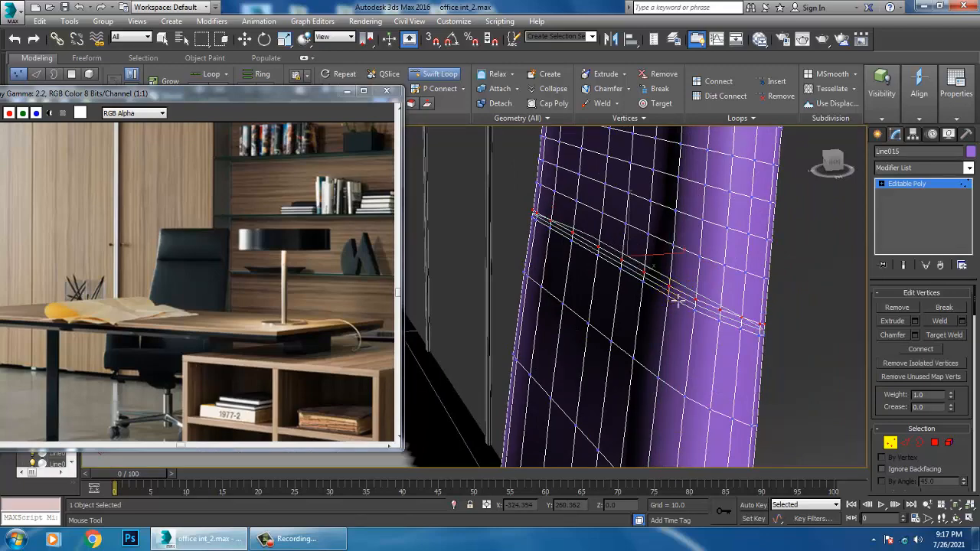
Select the middle loop's vertices across the front of the backrest's headrest seam and offset them about 0.077 along Y
key("w")
middle_click_drag(670, 293, 666, 269, "alt")
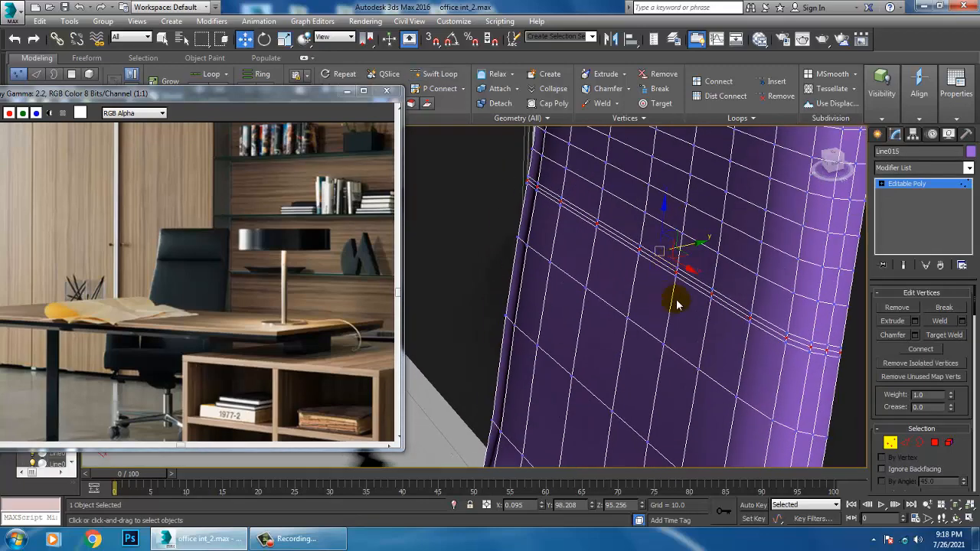
scroll(737, 322, "up", 6)
scroll(755, 321, "down", 6)
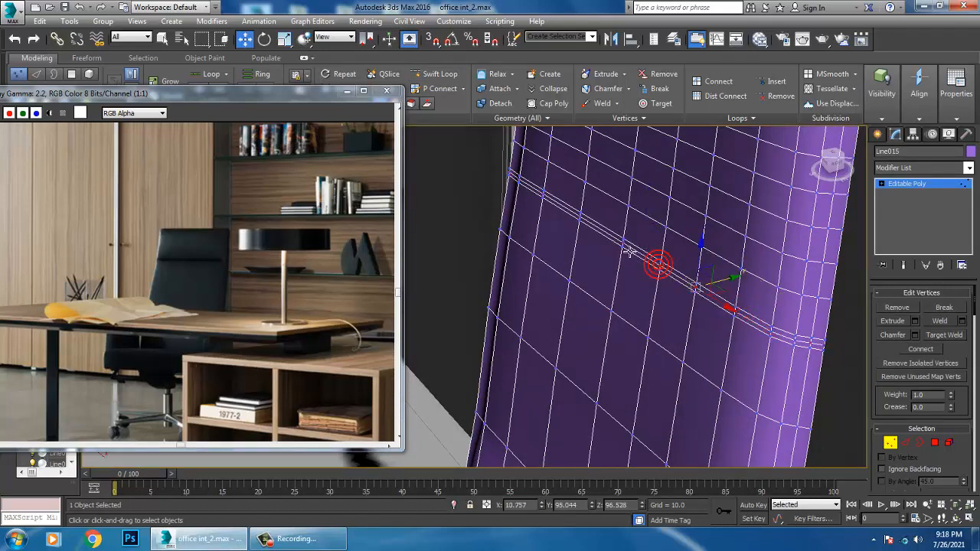
scroll(663, 262, "up", 5)
middle_click_drag(621, 248, 783, 315)
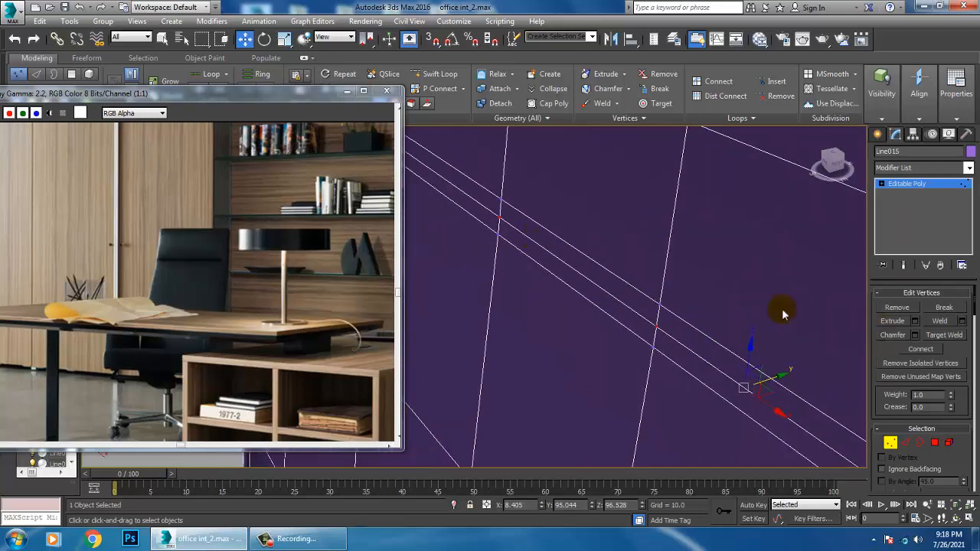
middle_click_drag(459, 201, 660, 312)
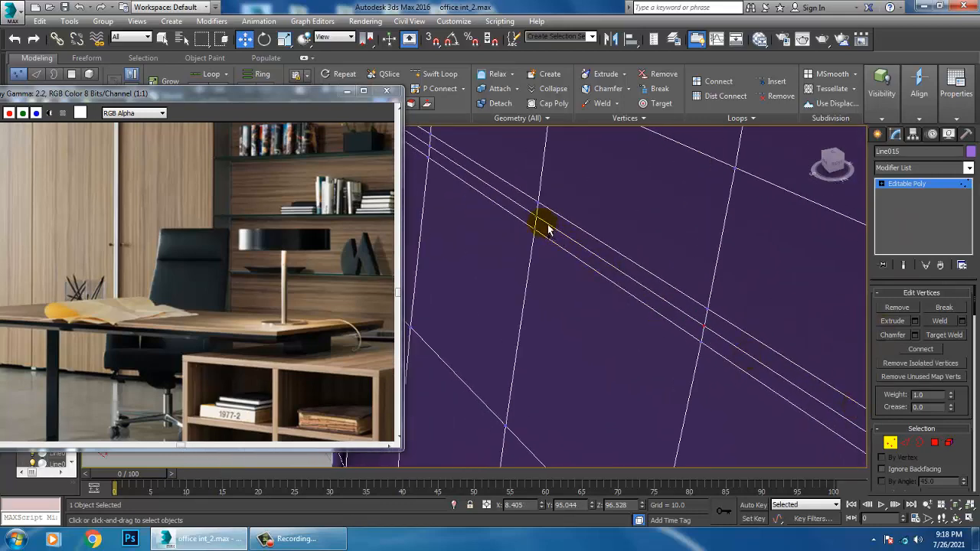
scroll(497, 205, "down", 3)
middle_click_drag(497, 205, 538, 252)
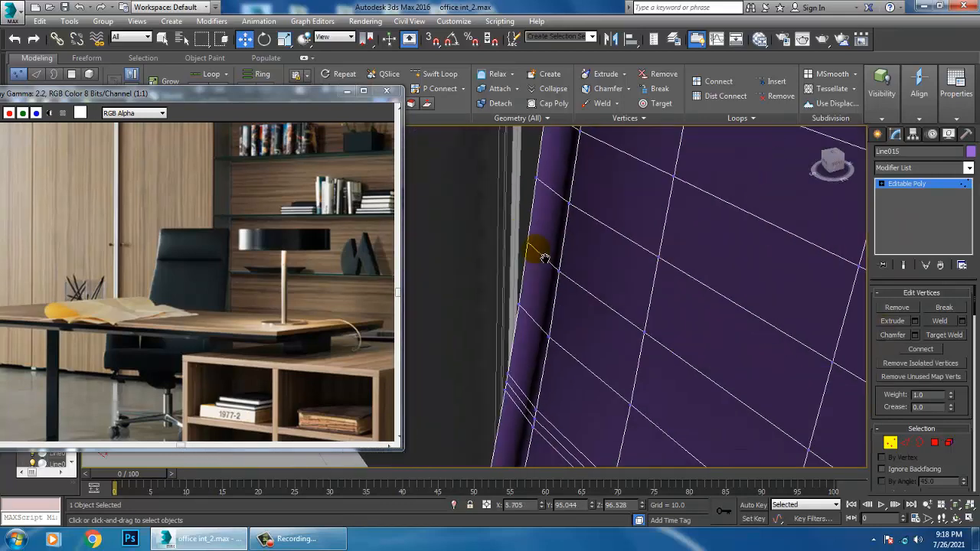
scroll(590, 290, "up", 3)
scroll(591, 291, "down", 4)
scroll(556, 328, "up", 3)
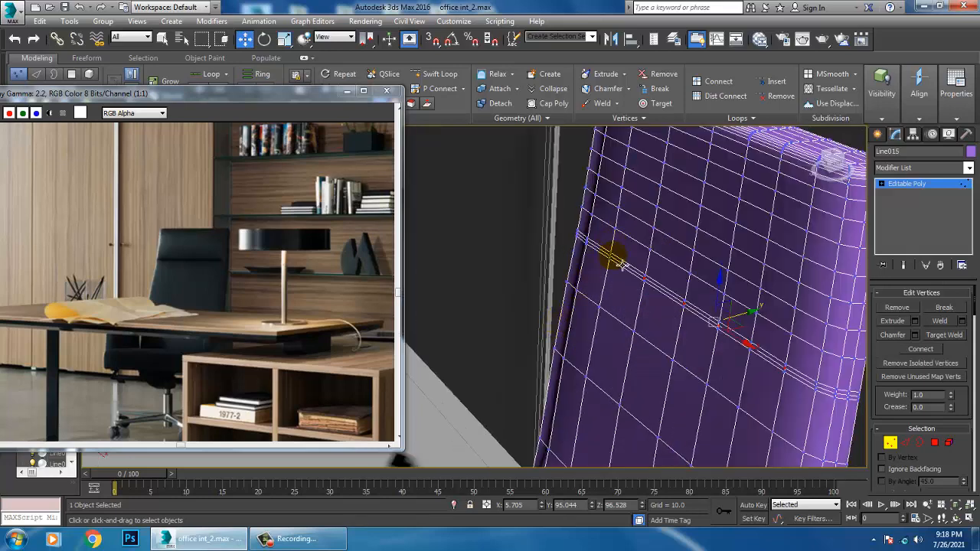
scroll(620, 266, "up", 3)
middle_click_drag(772, 304, 769, 303)
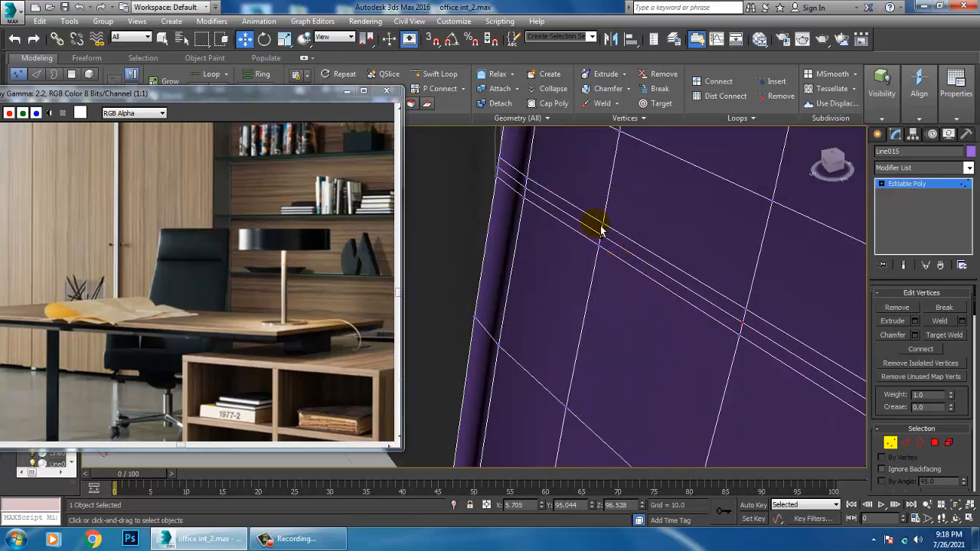
scroll(606, 244, "down", 5)
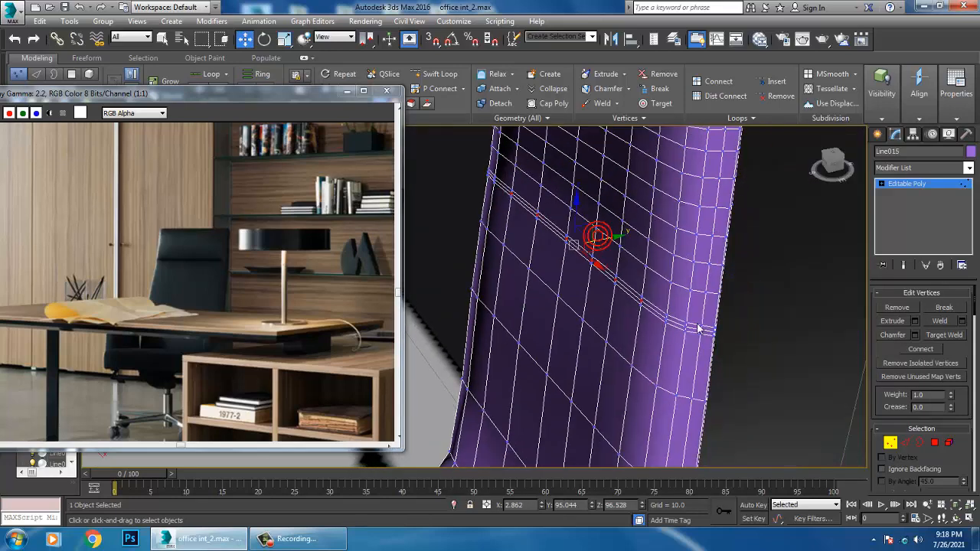
left_click_drag(613, 245, 614, 246)
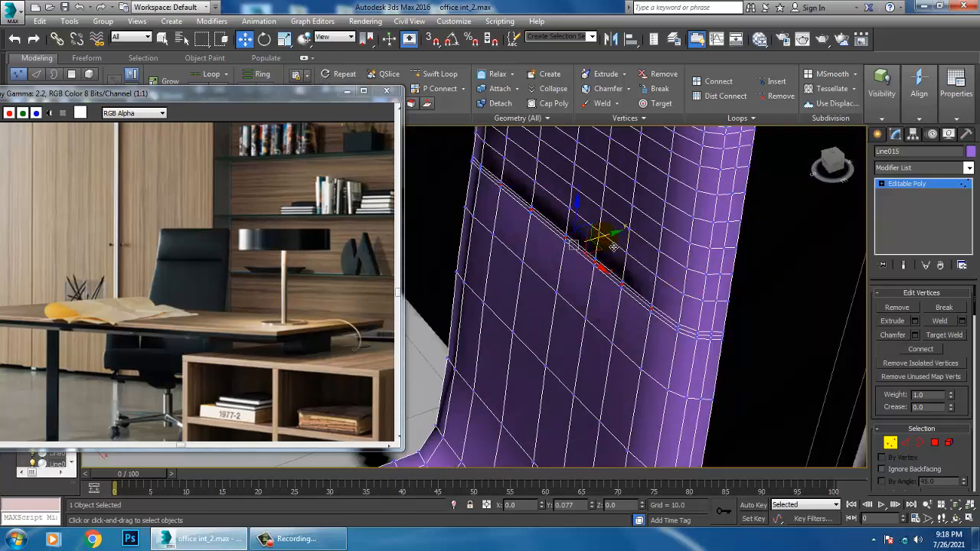
middle_click_drag(659, 304, 853, 242, "alt")
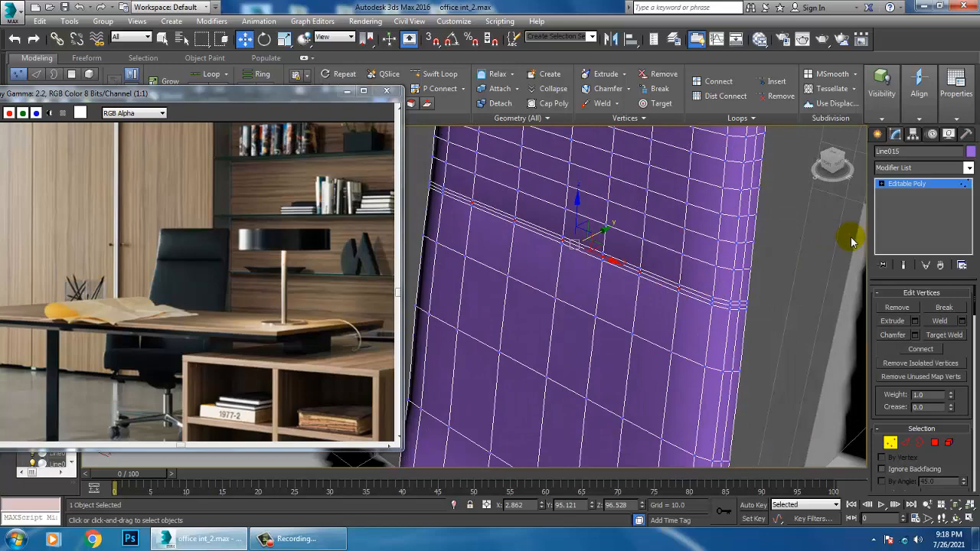
Leave vertex editing, deselect the chair and examine the seat, backrest and headrest seam from a distance
left_click(938, 186)
scroll(731, 282, "down", 10)
left_click(457, 172)
middle_click_drag(673, 269, 670, 273)
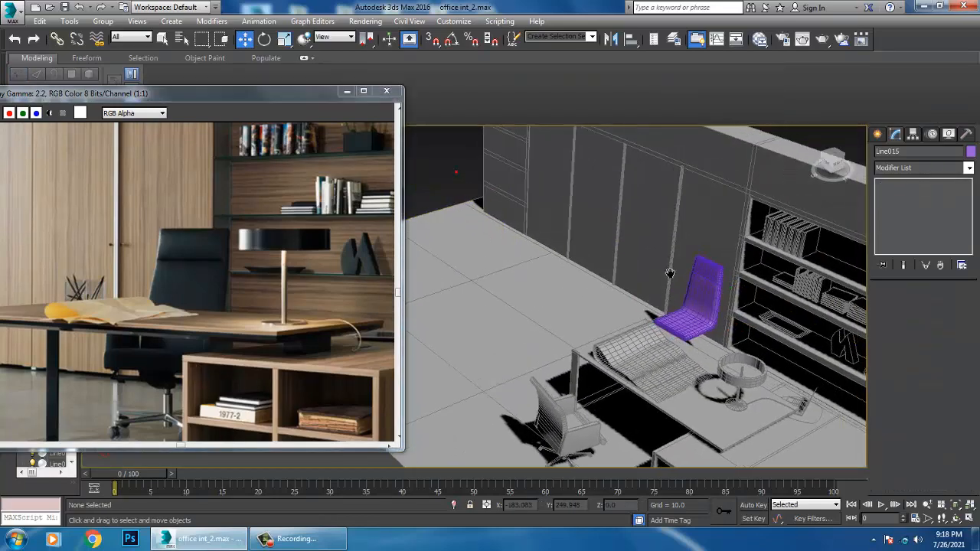
scroll(670, 273, "up", 4)
scroll(694, 316, "up", 3)
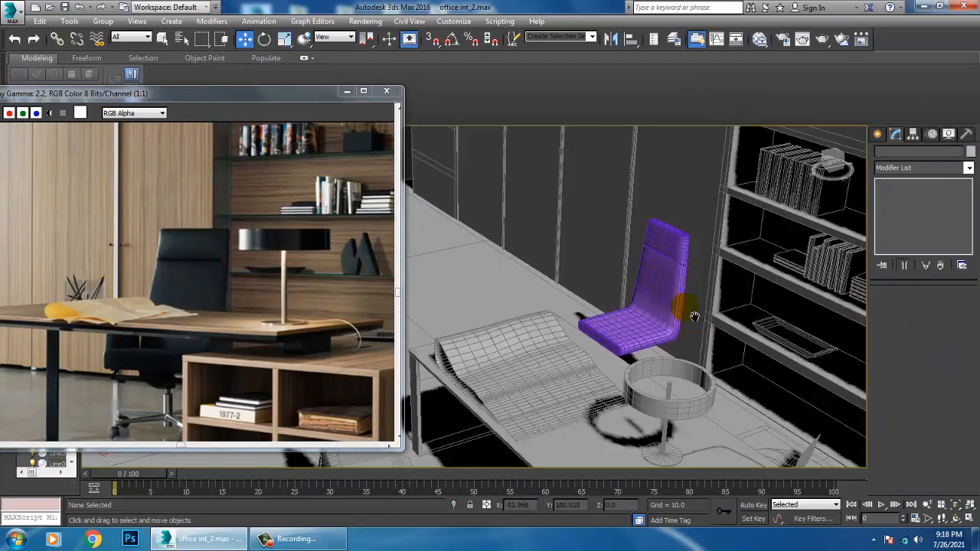
middle_click_drag(694, 316, 675, 316)
scroll(668, 299, "down", 10)
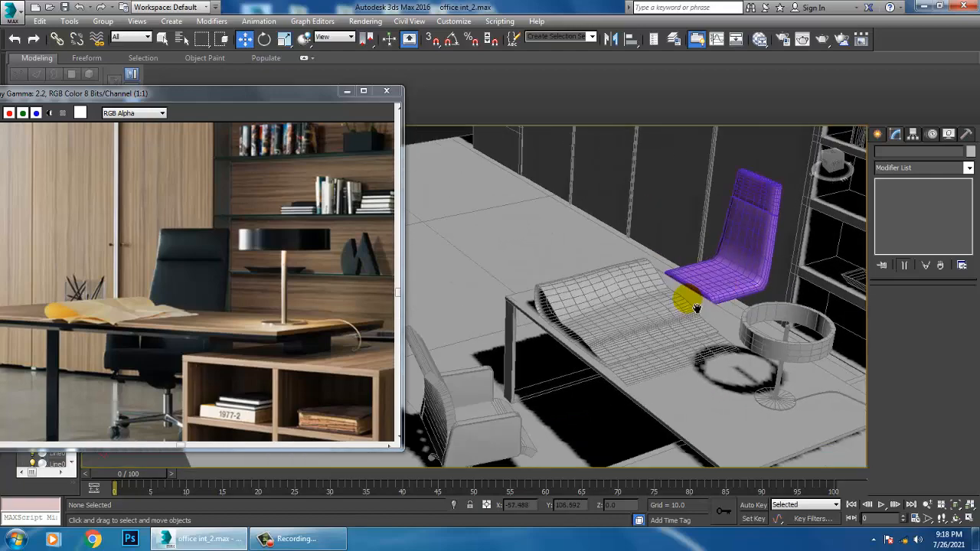
scroll(670, 339, "up", 5)
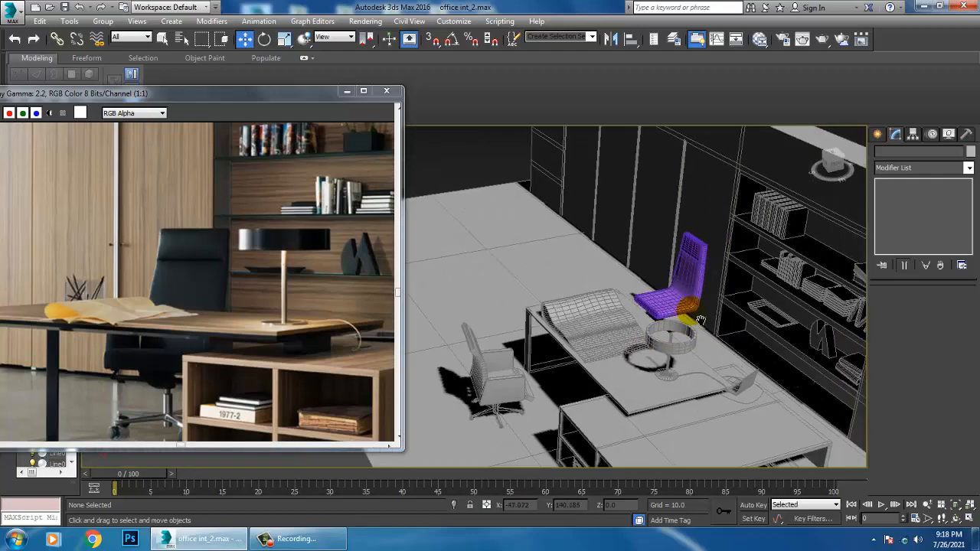
In the right view, draw a closed four-point line for the armrest outline above the seat, about 42 long and 25 high
key("alt+w")
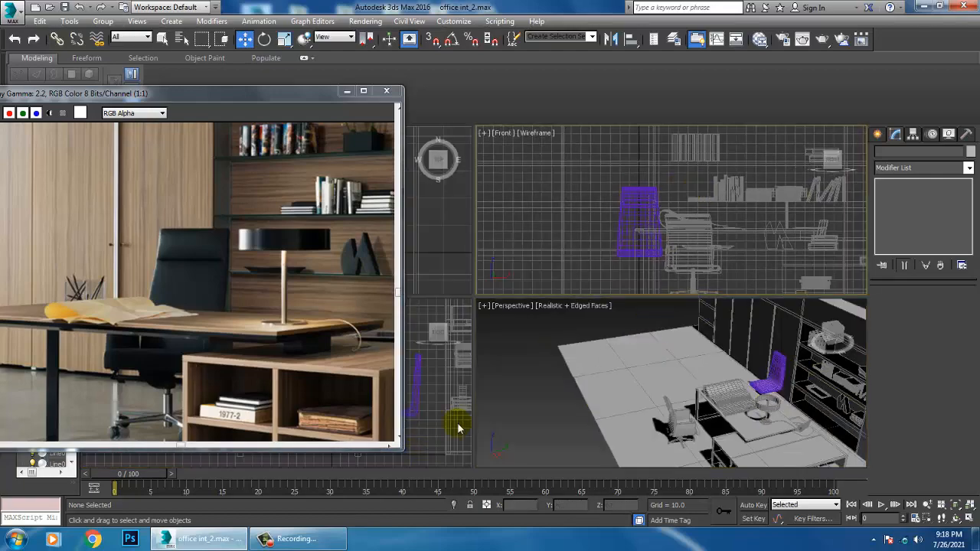
left_click(455, 401)
key("alt+w")
scroll(572, 350, "up", 8)
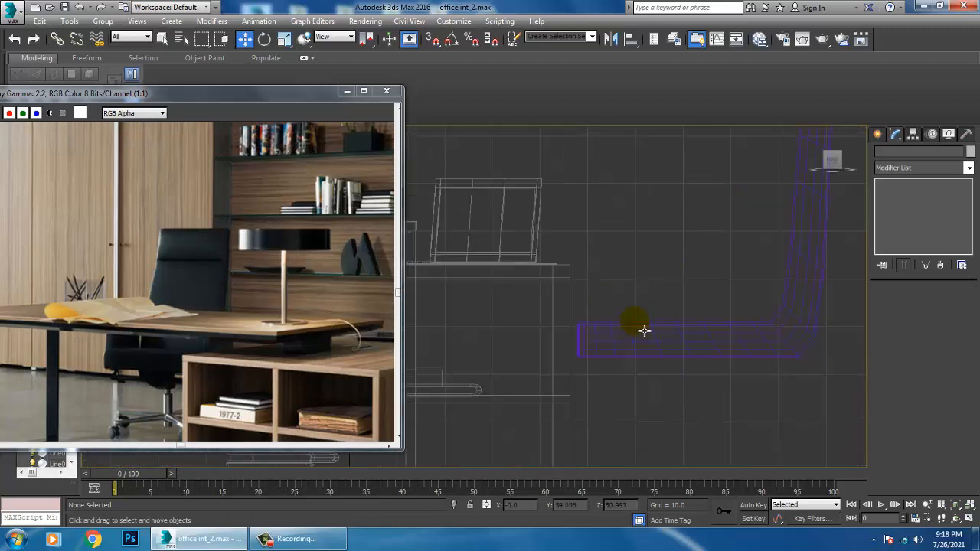
left_click(878, 135)
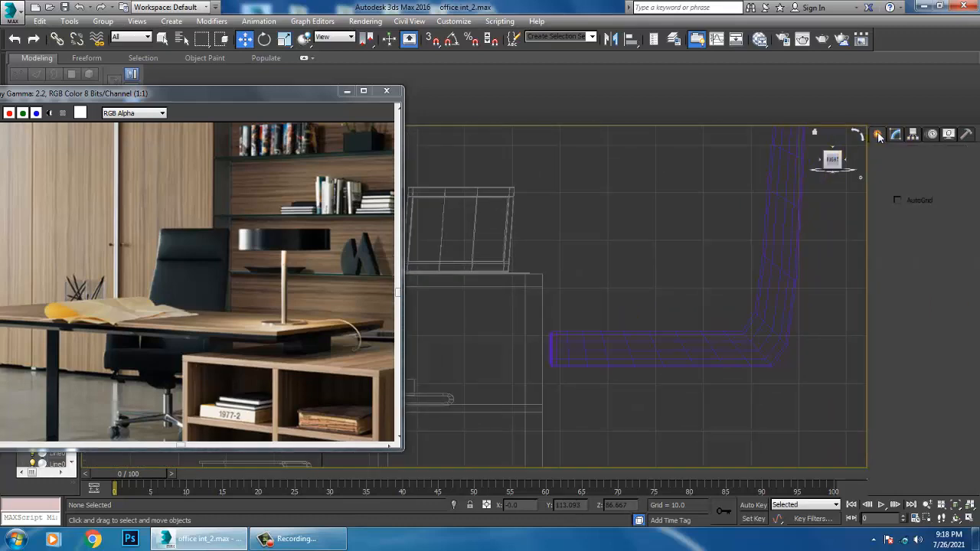
left_click(900, 223)
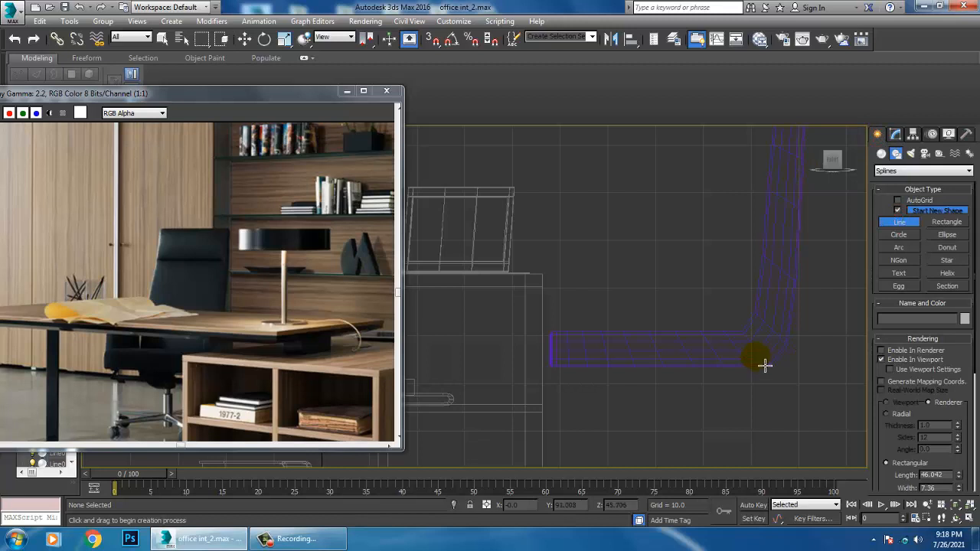
left_click(756, 357)
right_click(750, 267)
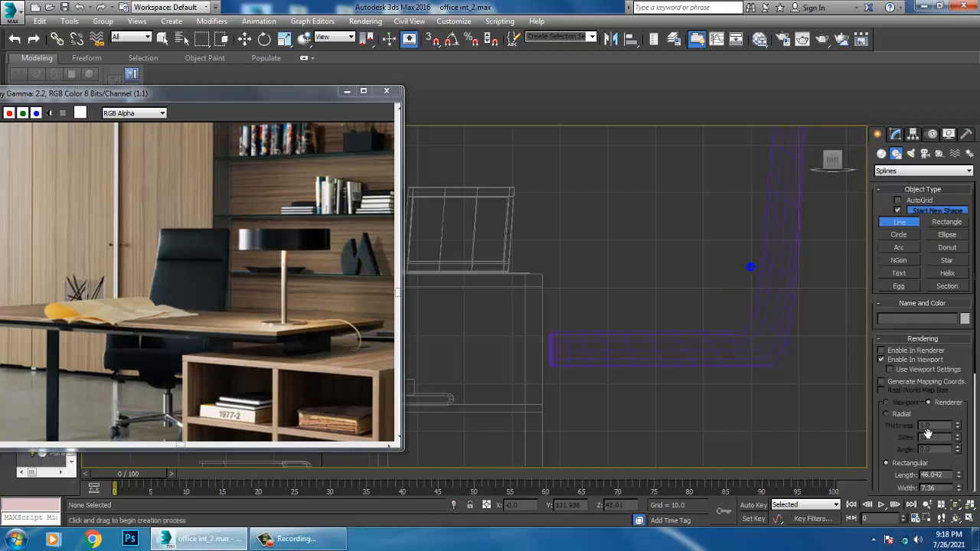
left_click(757, 352)
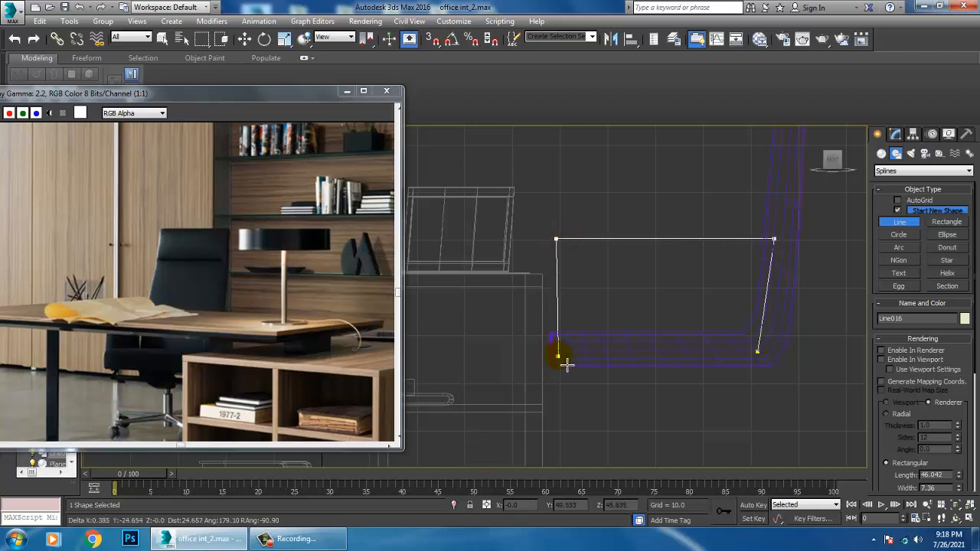
left_click(757, 352)
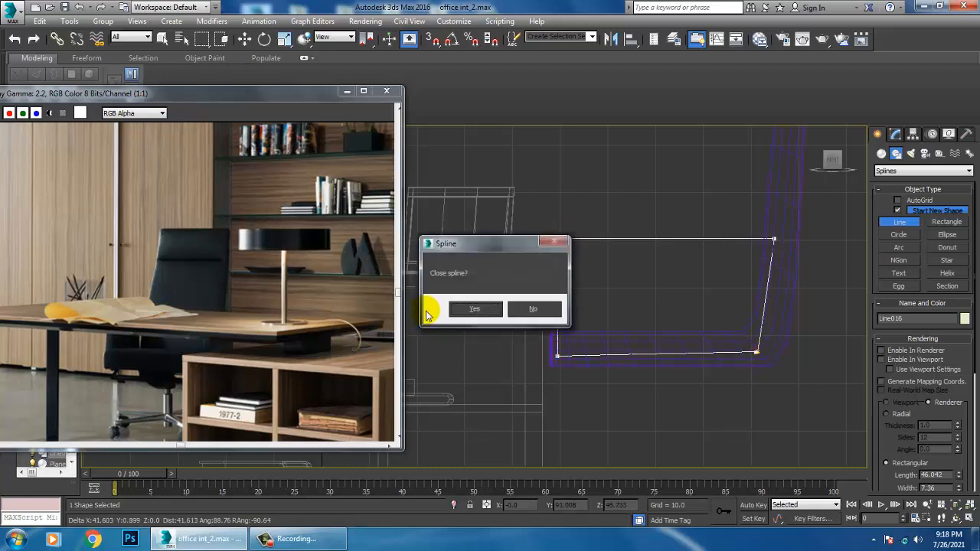
left_click(469, 307)
Fillet all four corners of the armrest outline by about 2.825
key("w")
key("1")
left_click_drag(524, 209, 784, 378)
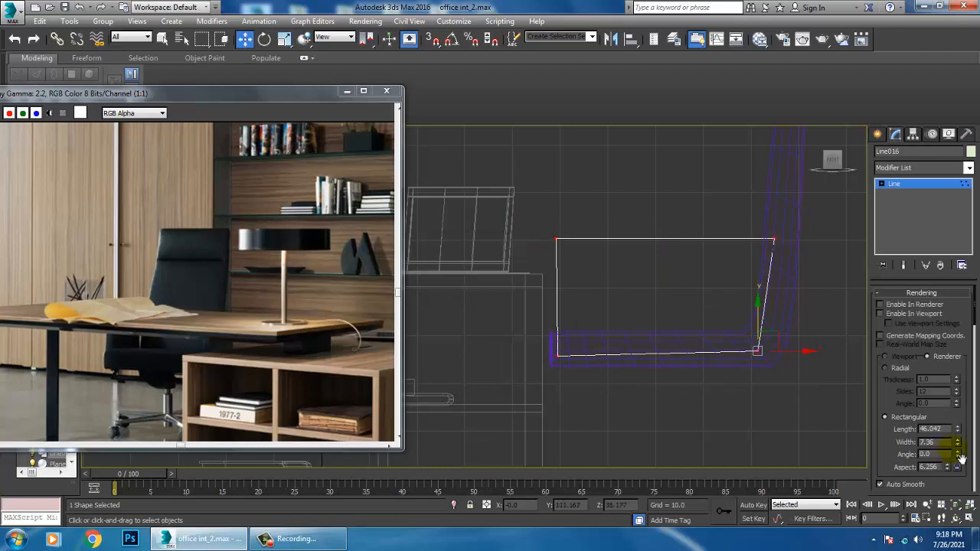
left_click_drag(897, 466, 901, 134)
left_click_drag(906, 496, 931, 303)
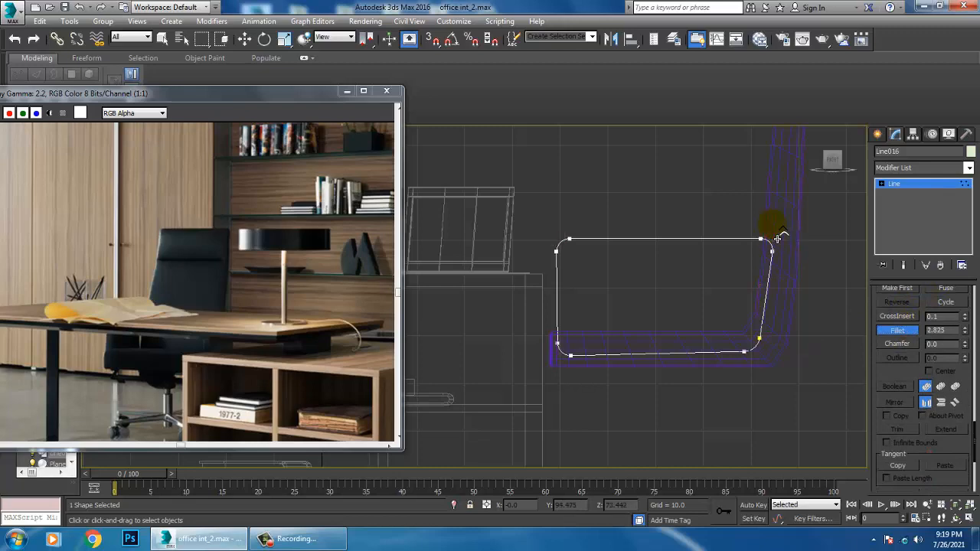
left_click(904, 183)
Apply an Extrude modifier to the armrest outline with an amount of 4.5
left_click(922, 169)
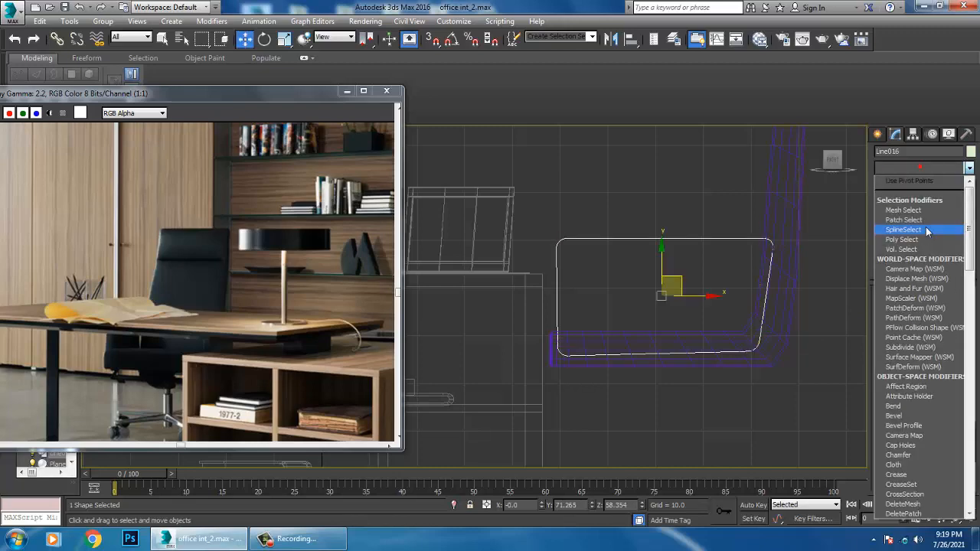
type("ex")
key("Return")
key("alt+w")
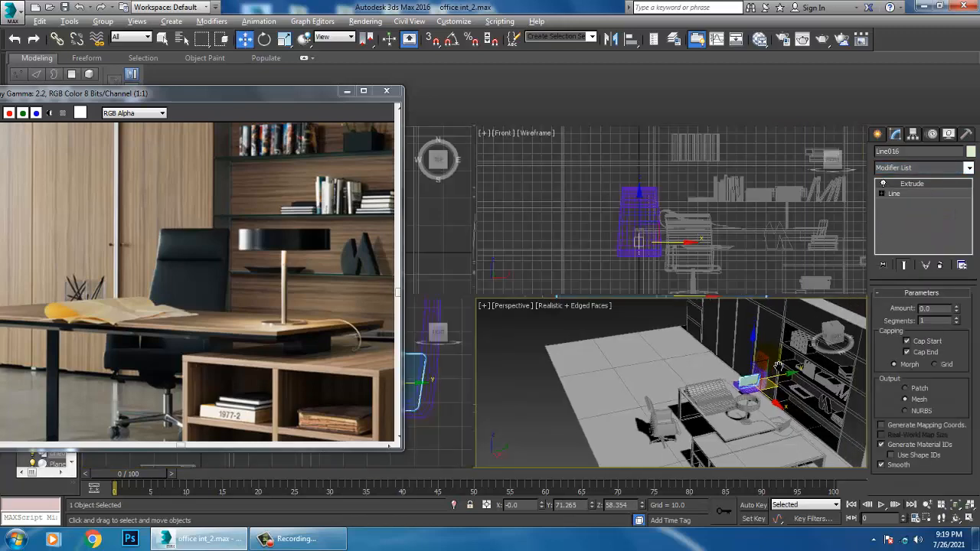
middle_click(771, 364)
key("z")
key("alt+w")
middle_click_drag(772, 365, 726, 335, "alt")
scroll(726, 335, "down", 4)
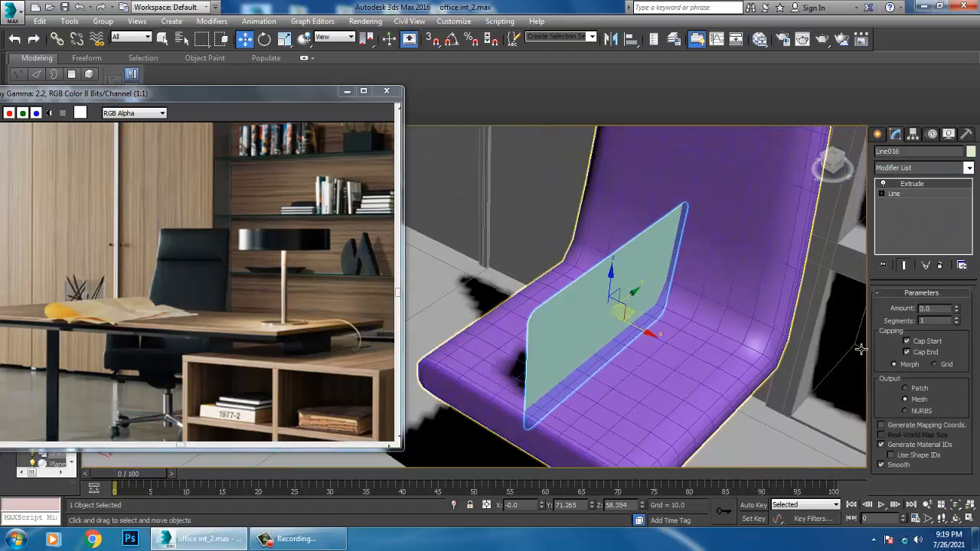
left_click(957, 307)
left_click(957, 308)
left_click_drag(957, 310, 957, 306)
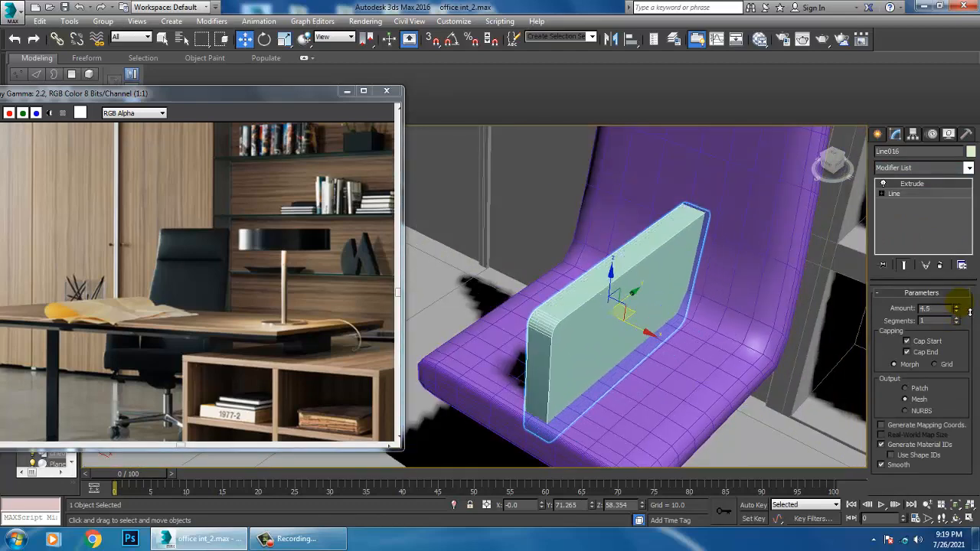
Move the armrest panel along X to the seat's side edge at about 19.15 and convert it to an Editable Poly
middle_click_drag(689, 352, 754, 365, "alt")
left_click_drag(754, 365, 756, 363)
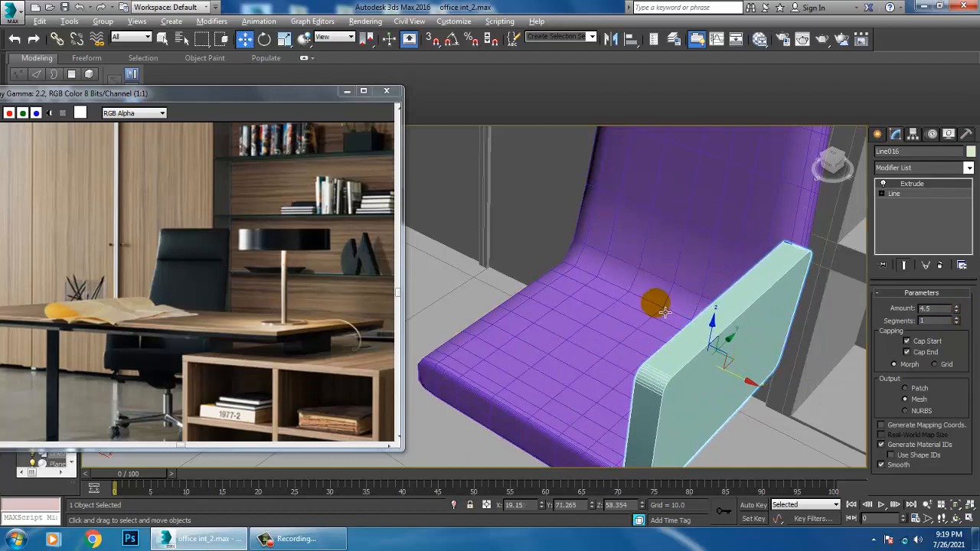
middle_click_drag(665, 312, 630, 291, "alt")
right_click(630, 296)
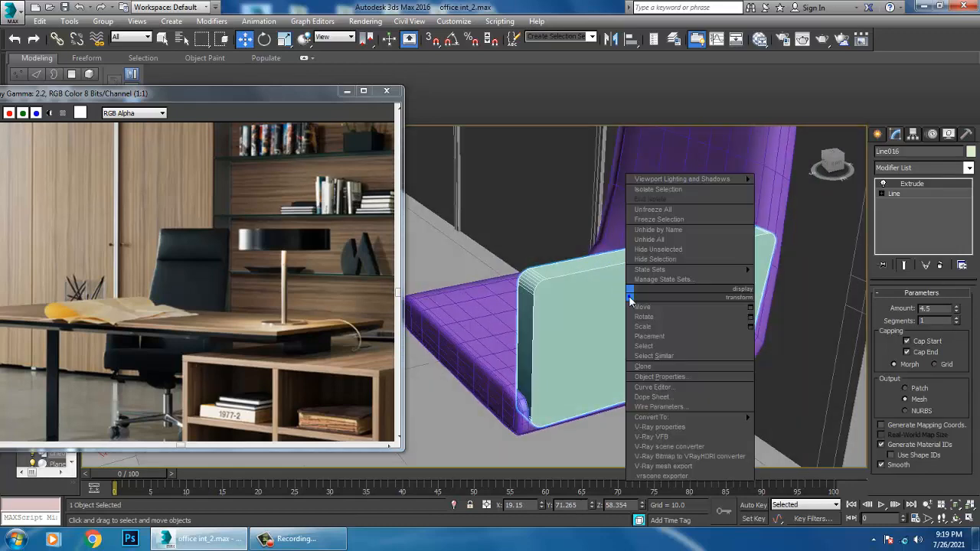
mouse_move(678, 417)
left_click(789, 427)
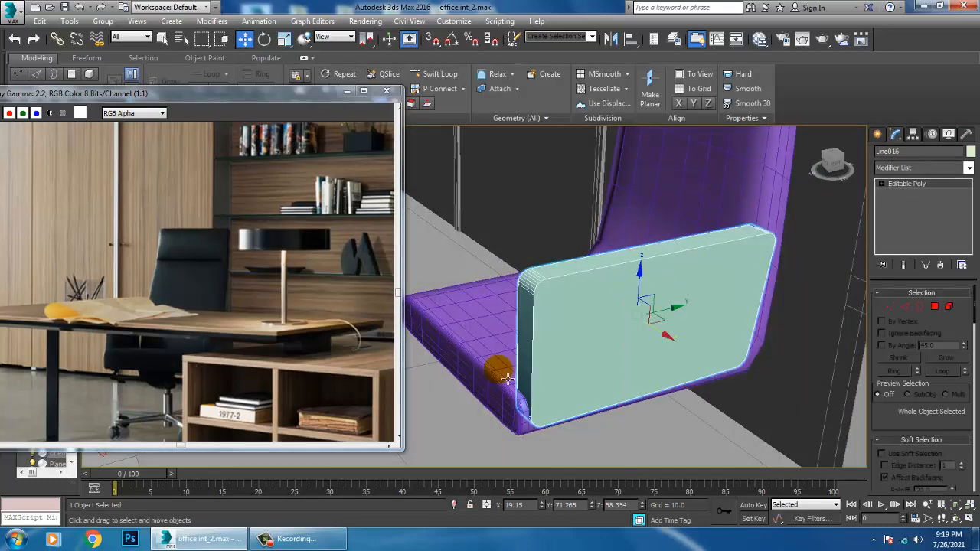
Select the border edges around both large faces of the armrest panel, leaving out the edges across its thickness
key("2")
key("alt+w")
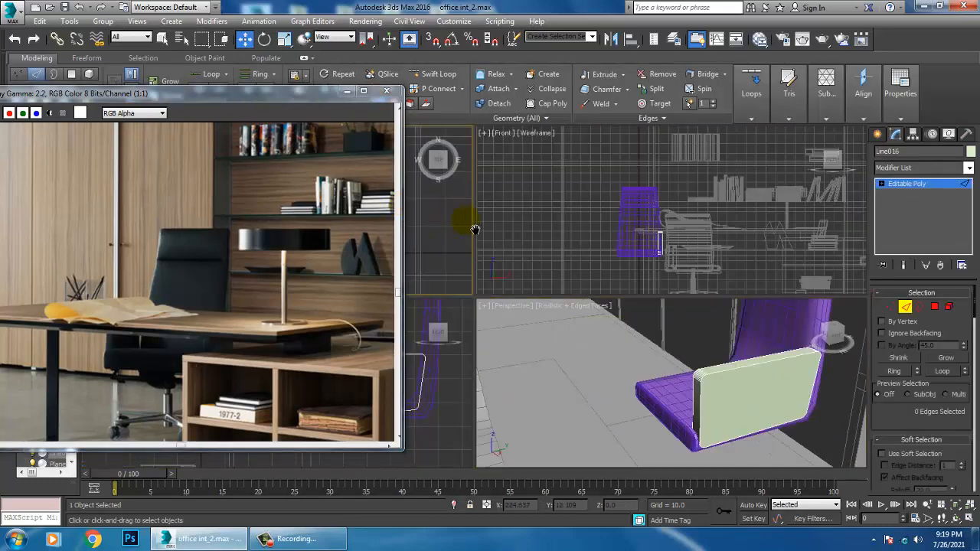
key("alt+w")
middle_click_drag(474, 229, 590, 221)
key("z")
scroll(590, 221, "down", 3)
left_click_drag(560, 138, 681, 454)
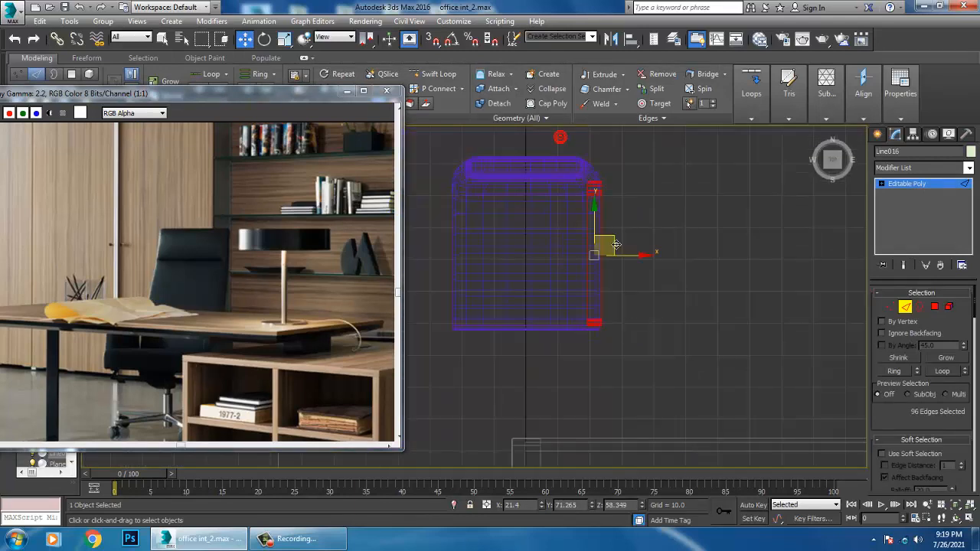
key("alt+w")
middle_click(729, 392)
key("alt+w")
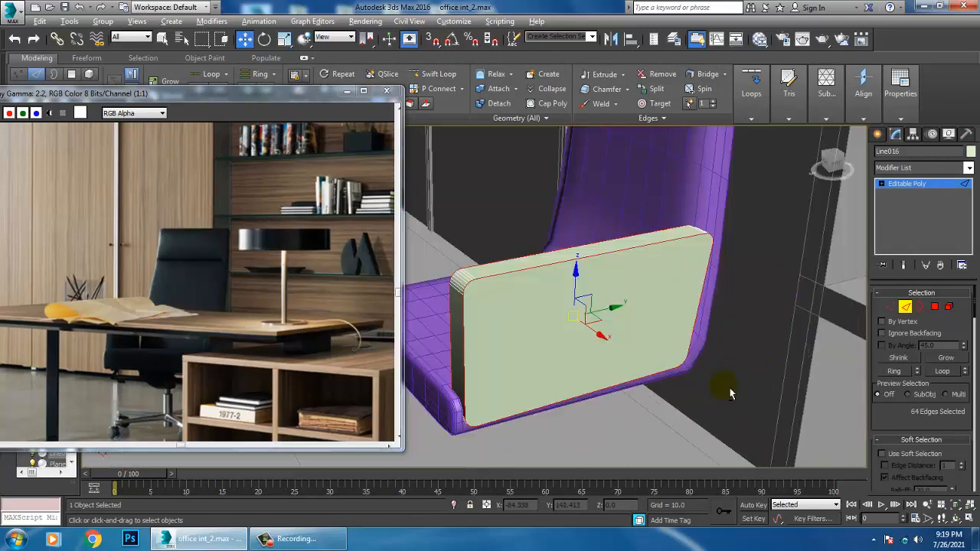
Chamfer the selected armrest edges by 0.612 with additional segments and leave edge editing
left_click_drag(898, 422, 919, 419)
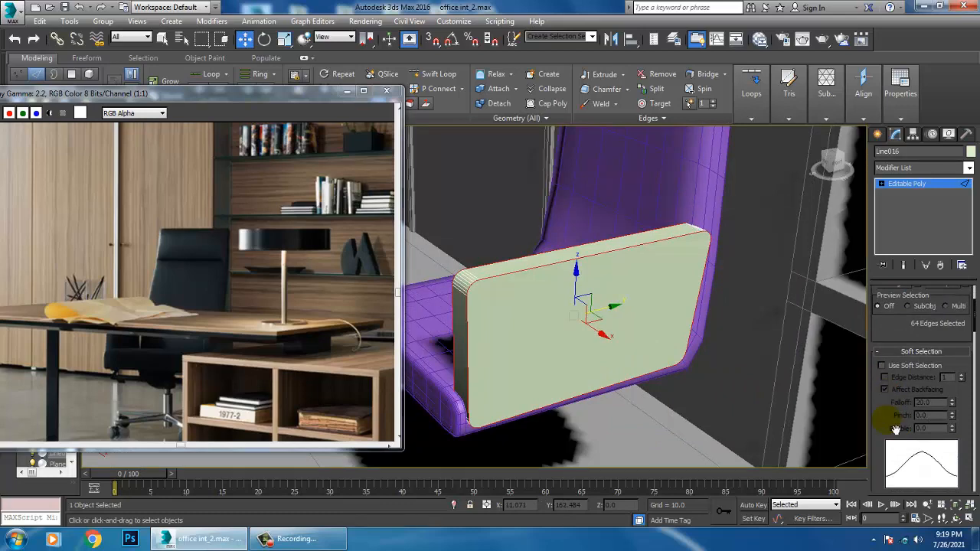
scroll(911, 452, "down", 5)
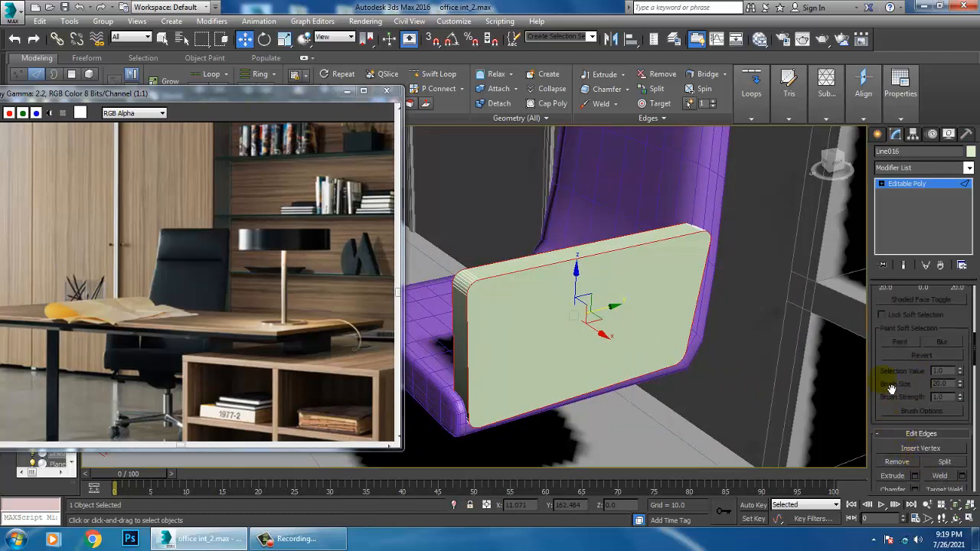
left_click_drag(891, 388, 882, 342)
left_click(914, 434)
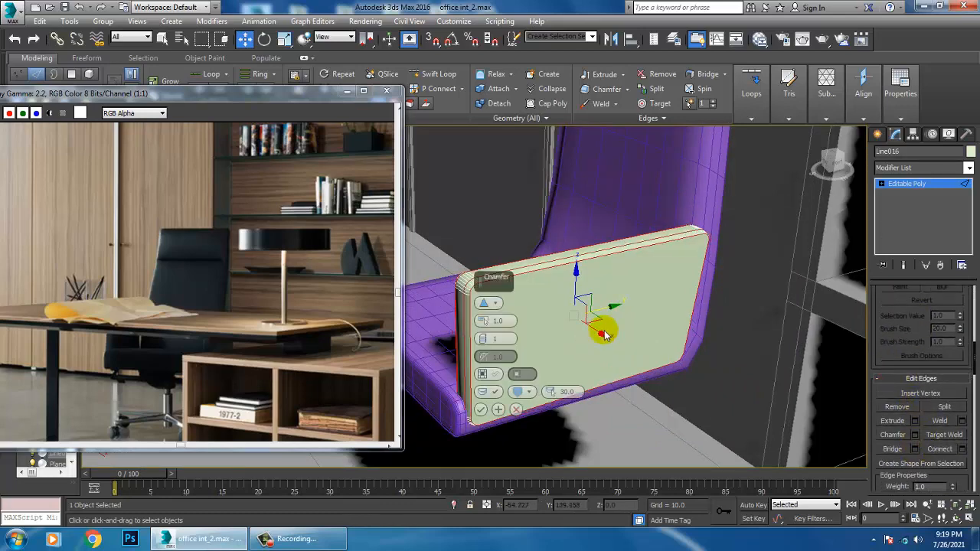
scroll(525, 313, "up", 5)
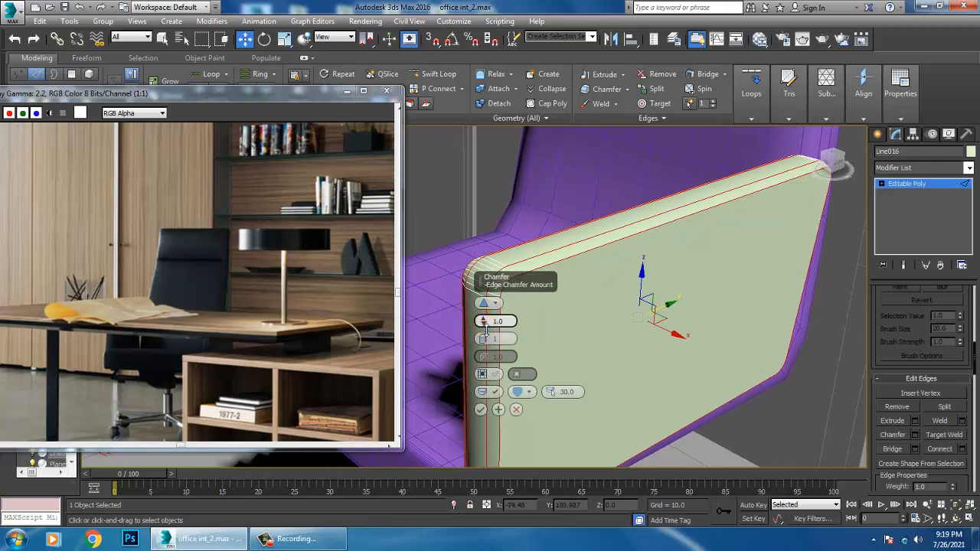
left_click_drag(485, 327, 488, 331)
left_click(484, 342)
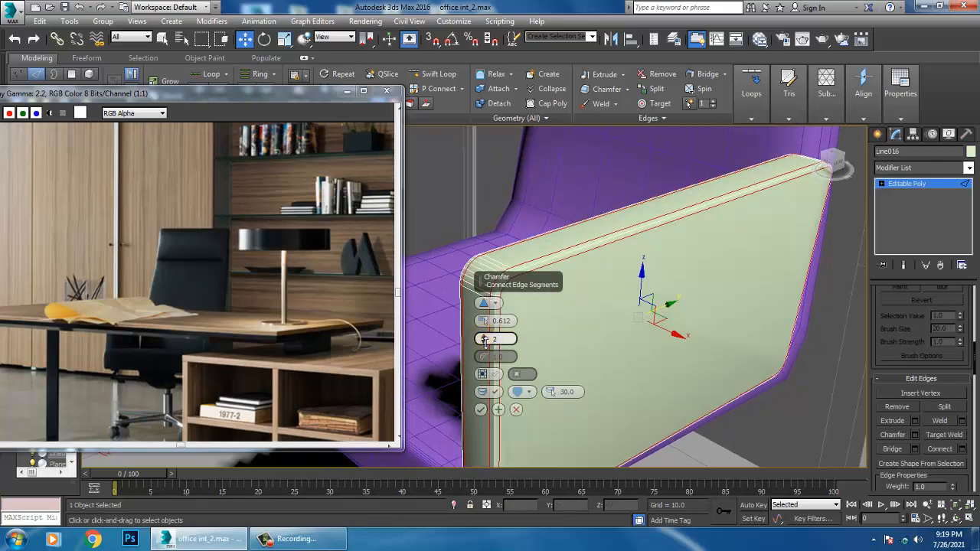
left_click(484, 341)
left_click(480, 413)
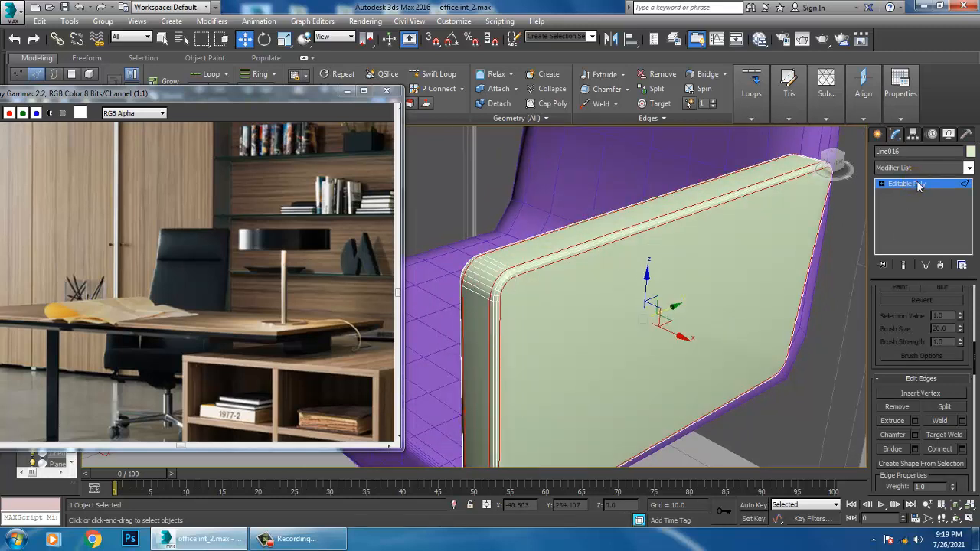
left_click(917, 184)
Copy the armrest panel along X to the opposite side of the seat at about -23.08
scroll(652, 245, "down", 4)
middle_click_drag(653, 245, 764, 272, "alt")
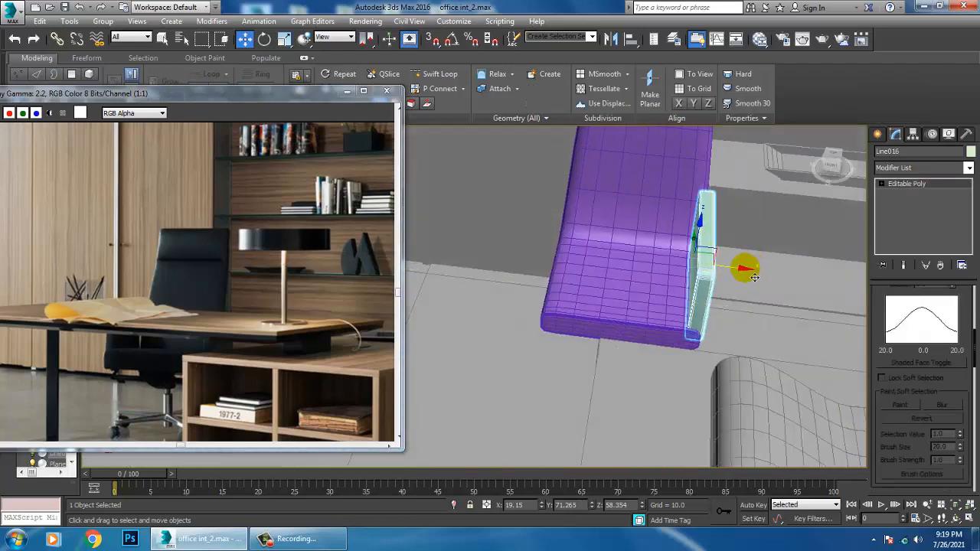
left_click_drag(753, 275, 613, 280, "shift")
left_click(498, 324)
Copy the eight parts of the existing visitor chair's wheeled base and column toward the new chair as one copy
mouse_move(530, 313)
middle_mouse_down("alt")
mouse_move(632, 286)
mouse_move(638, 269)
mouse_move(611, 284)
mouse_move(650, 289)
mouse_move(641, 273)
mouse_move(659, 284)
mouse_move(658, 314)
mouse_move(647, 319)
mouse_move(685, 302)
middle_mouse_up("alt")
scroll(665, 301, "down", 9)
middle_click_drag(559, 307, 684, 313)
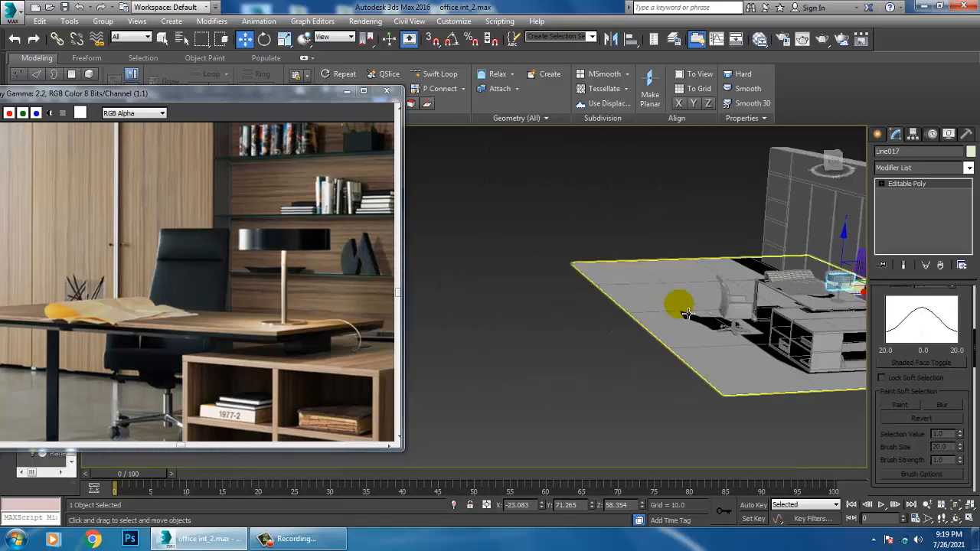
scroll(747, 323, "up", 4)
middle_click_drag(746, 323, 662, 289)
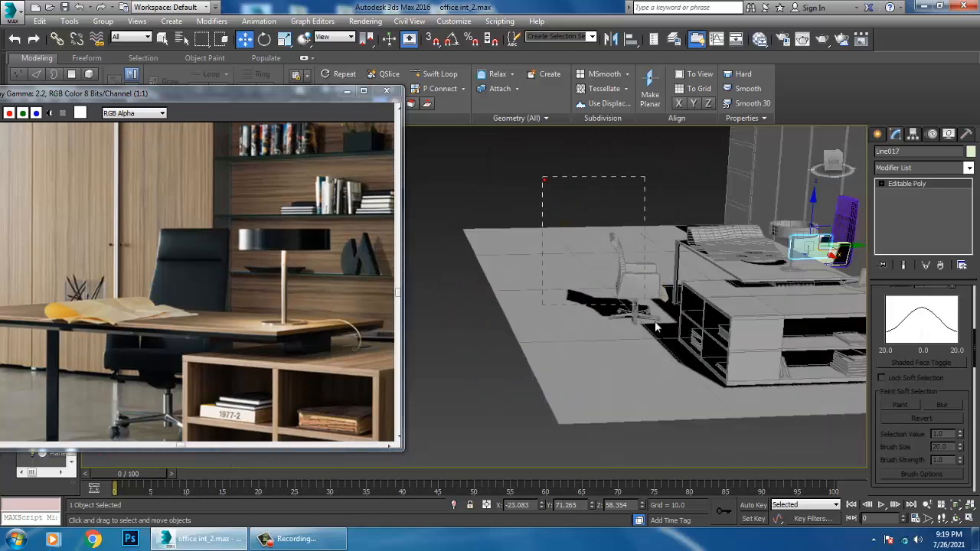
left_click_drag(656, 322, 659, 330)
middle_click_drag(660, 310, 667, 268, "alt")
left_click_drag(695, 231, 666, 265, "alt")
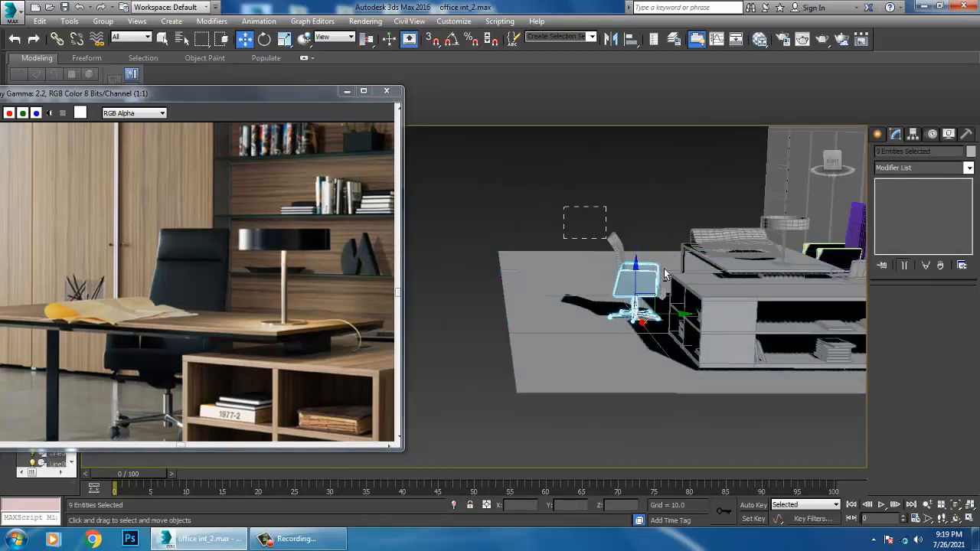
scroll(630, 292, "up", 4)
middle_click_drag(674, 296, 648, 321)
middle_click_drag(648, 322, 545, 336)
scroll(544, 335, "down", 5)
mouse_move(500, 330)
left_mouse_down()
mouse_move(719, 312)
mouse_move(657, 306)
left_mouse_up()
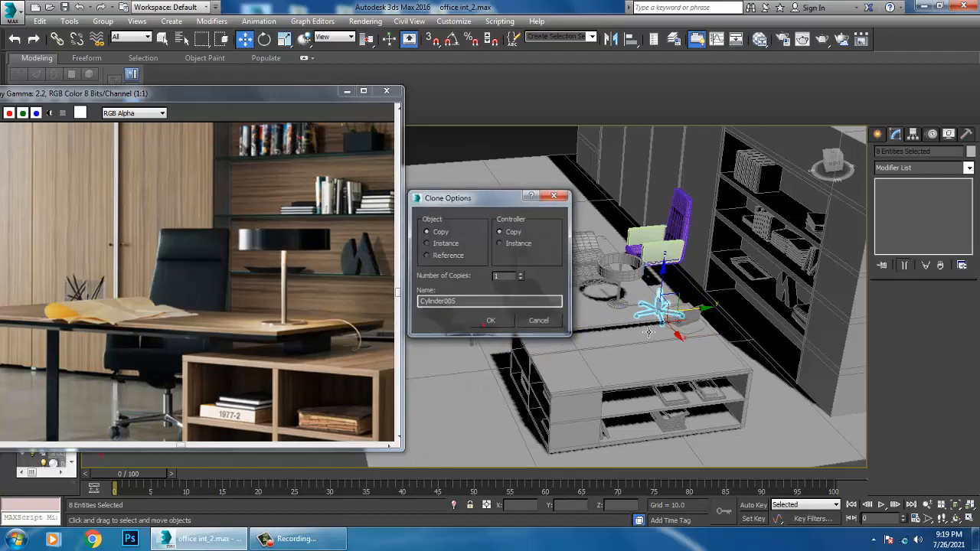
left_click(493, 320)
Scale the copied wheeled base and move it along X toward the space beneath the new chair's seat
key("r")
middle_click_drag(652, 307, 729, 288, "alt")
scroll(689, 306, "up", 5)
key("w")
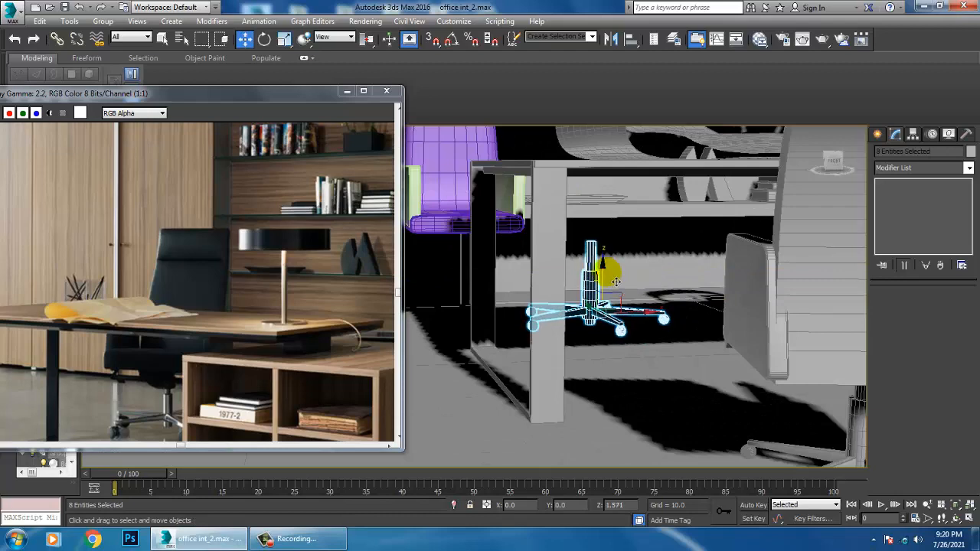
scroll(611, 282, "down", 6)
scroll(619, 288, "up", 3)
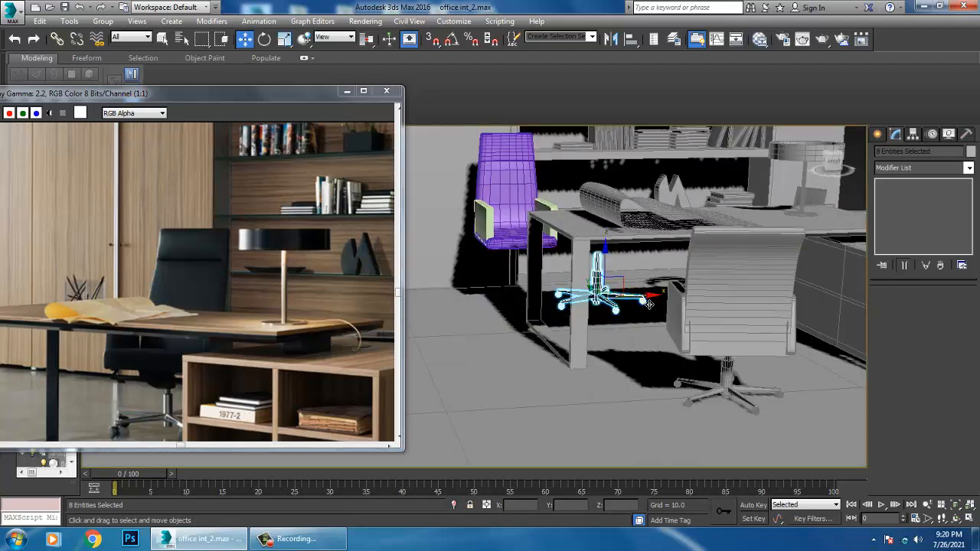
left_click_drag(644, 296, 593, 296)
Select the chair shell with both armrest panels and give them one light object color
left_click(522, 185)
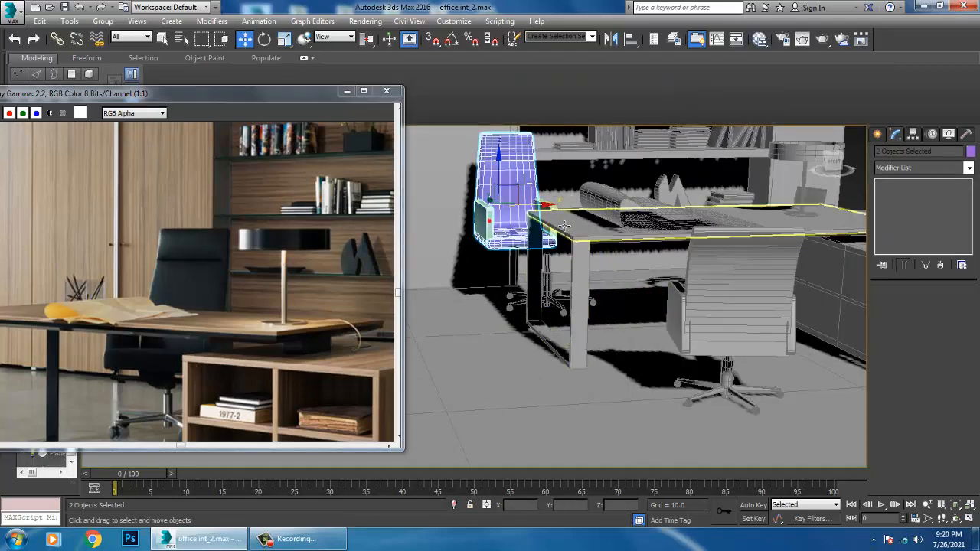
left_click(971, 152)
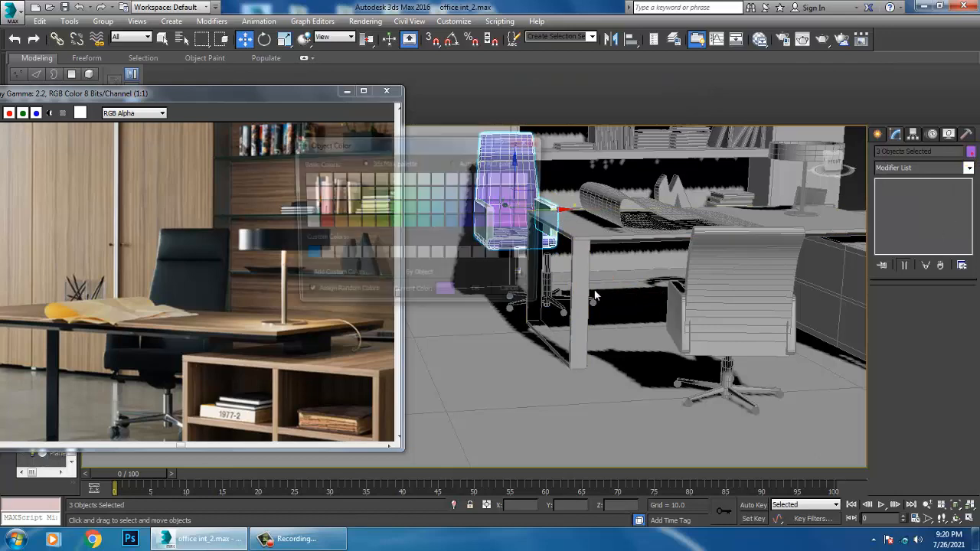
left_click(482, 295)
scroll(530, 206, "up", 2)
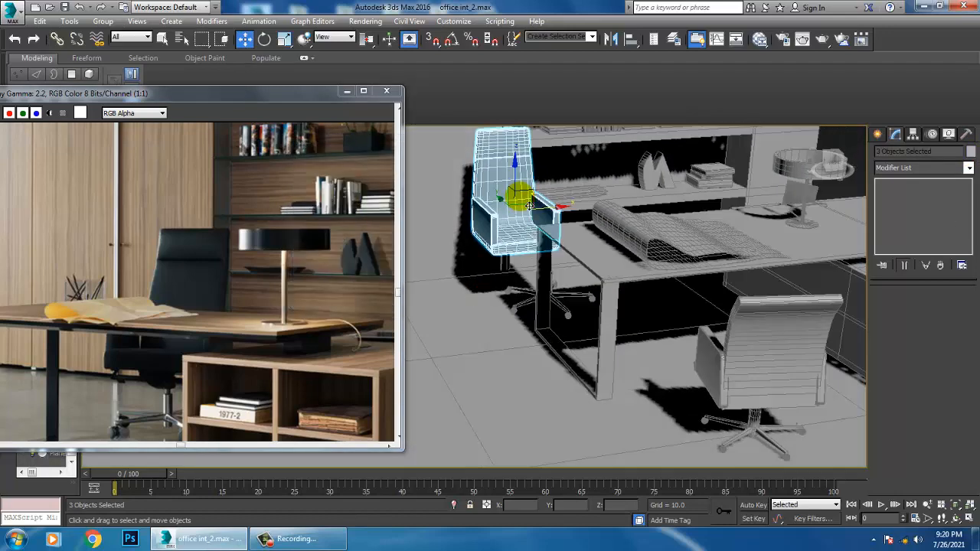
In the front view, move the chair shell and armrests along X to center them above the wheeled base
left_click_drag(515, 181, 514, 185)
key("alt+w")
middle_click(661, 190)
key("z")
key("alt+w")
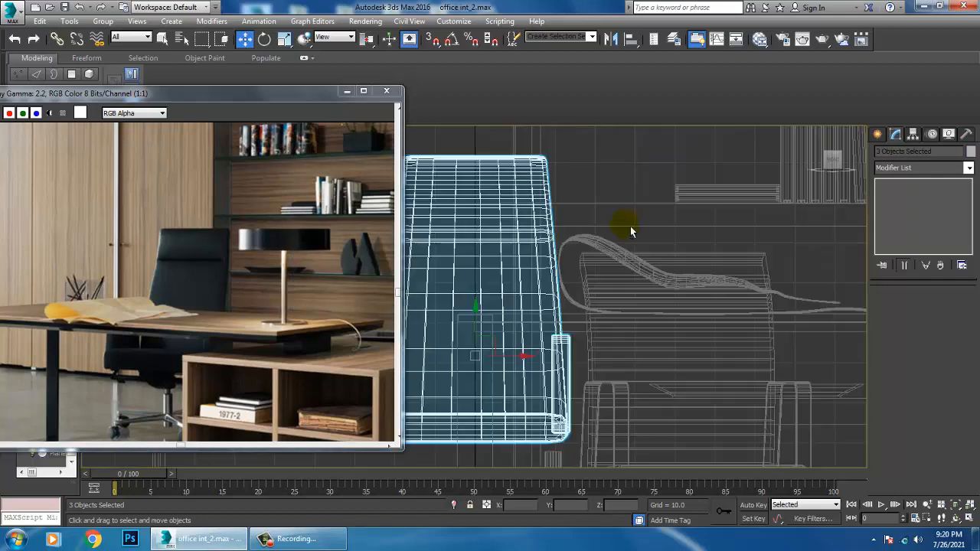
scroll(630, 229, "down", 5)
middle_click_drag(600, 299, 563, 285)
scroll(570, 287, "up", 2)
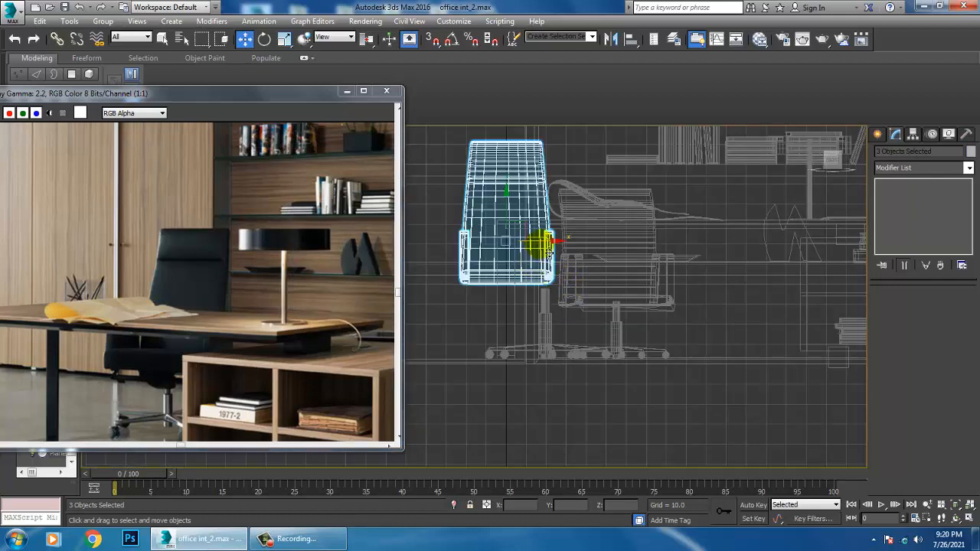
left_click_drag(539, 244, 575, 241)
left_click_drag(543, 203, 557, 222)
Move the chair shell and both armrests along Y so that the seat sits over the base column
key("alt+w")
middle_click(741, 356)
key("alt+w")
middle_click_drag(690, 337, 642, 268, "alt")
left_click(540, 385, "ctrl")
key("alt+w")
key("alt+w")
scroll(733, 344, "down", 4)
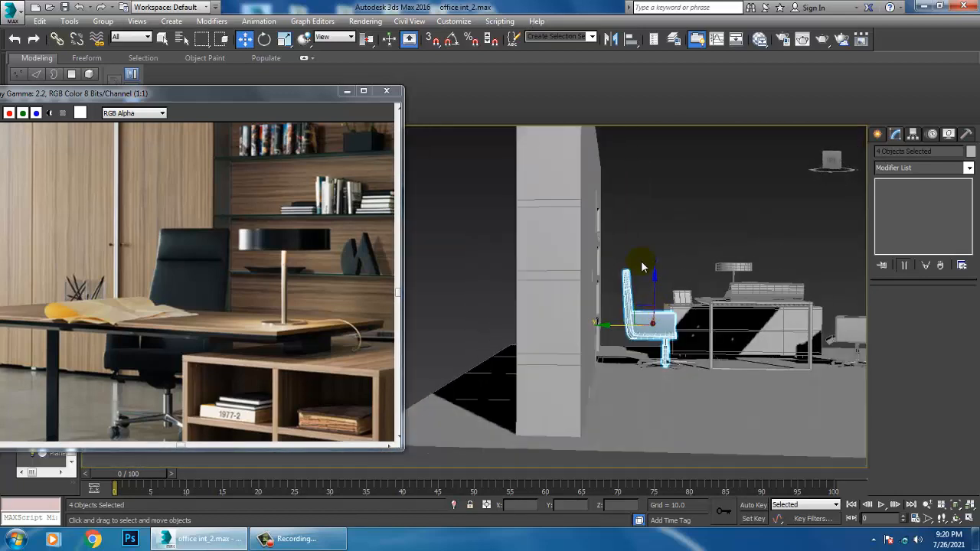
left_click(700, 308)
left_click_drag(805, 396, 808, 399, "alt")
middle_click_drag(752, 345, 721, 337, "alt")
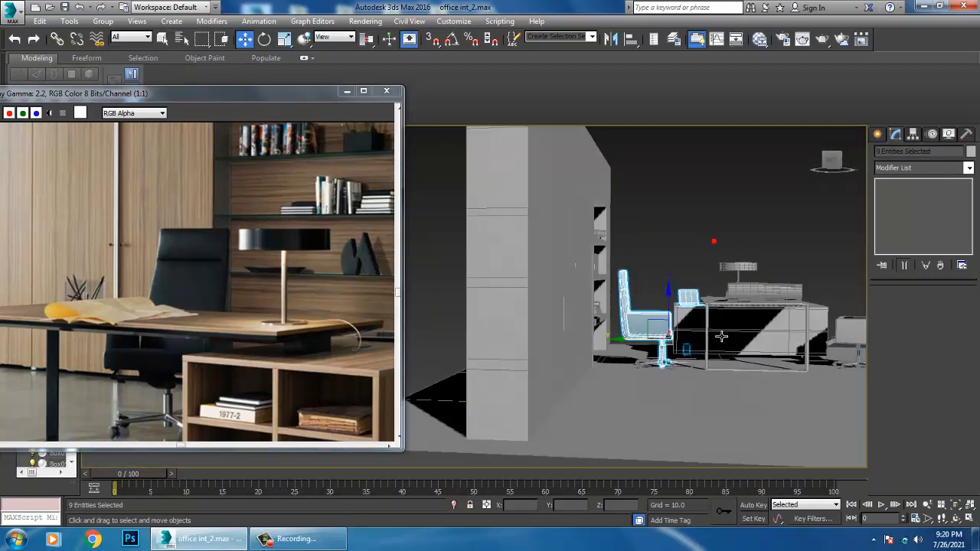
scroll(714, 323, "up", 3)
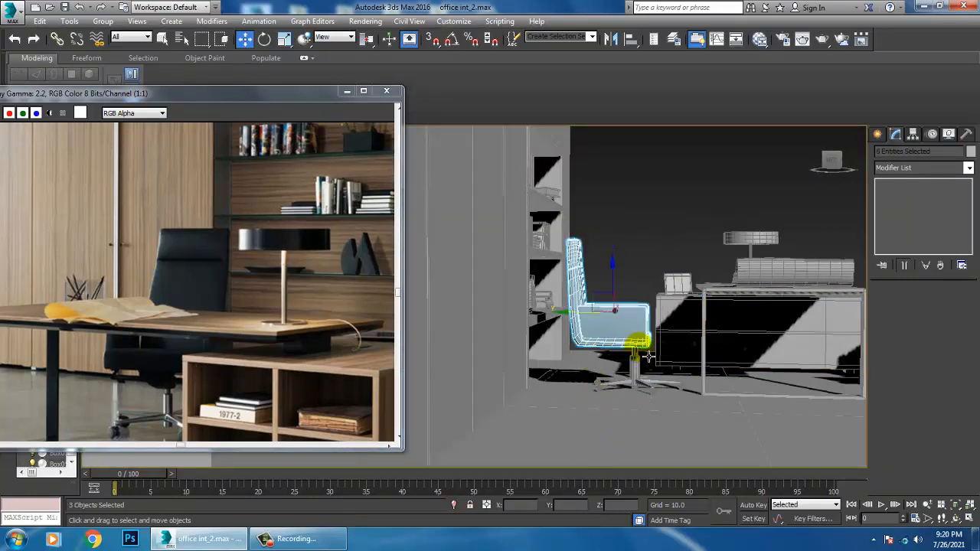
left_click_drag(606, 322, 765, 408)
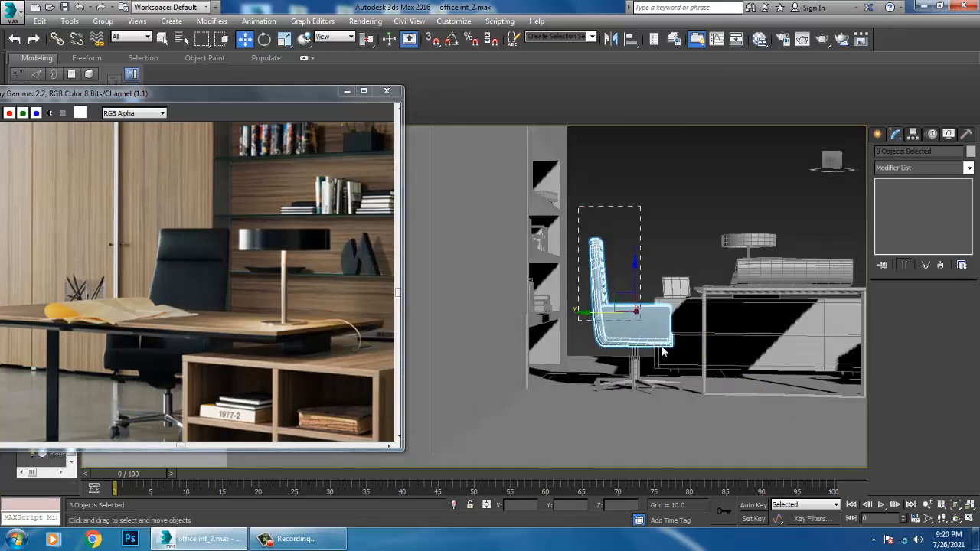
Select the complete chair including its wheeled base and rotate it slightly about the vertical axis
left_click_drag(663, 350, 699, 397)
left_click_drag(783, 364, 779, 366, "alt")
middle_click_drag(693, 349, 754, 377, "alt")
left_click_drag(693, 180, 855, 444, "alt")
middle_click_drag(685, 338, 617, 337, "alt")
scroll(617, 337, "up", 3)
key("e")
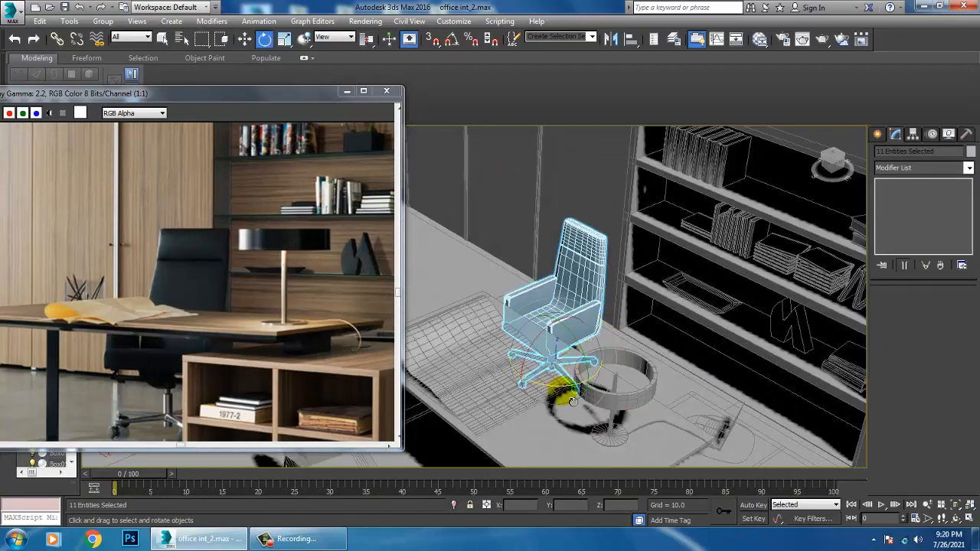
left_click_drag(573, 401, 577, 396)
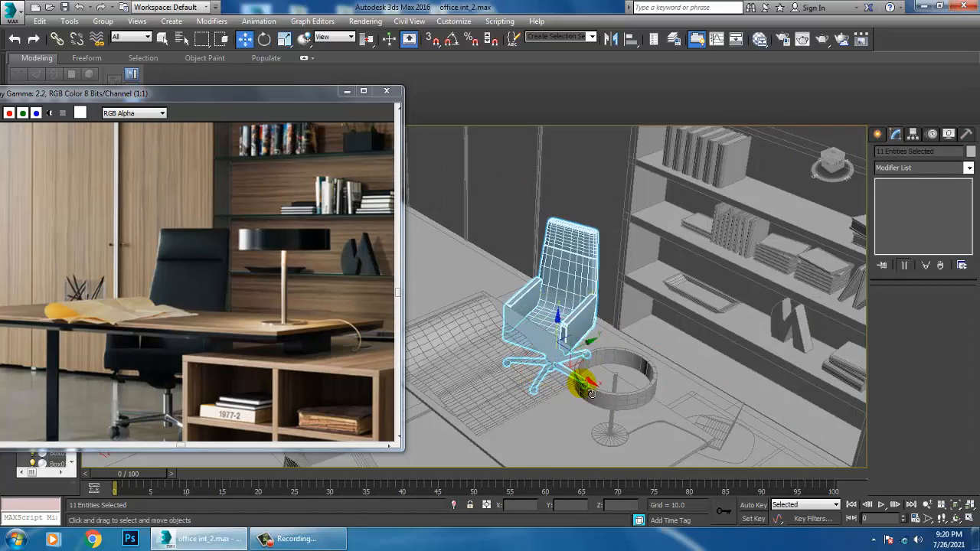
Examine the rotated chair's placement behind the desk from several angles and clear the selection
middle_click_drag(591, 394, 630, 277, "alt")
scroll(601, 376, "down", 4)
scroll(602, 378, "up", 6)
middle_click_drag(629, 278, 650, 326)
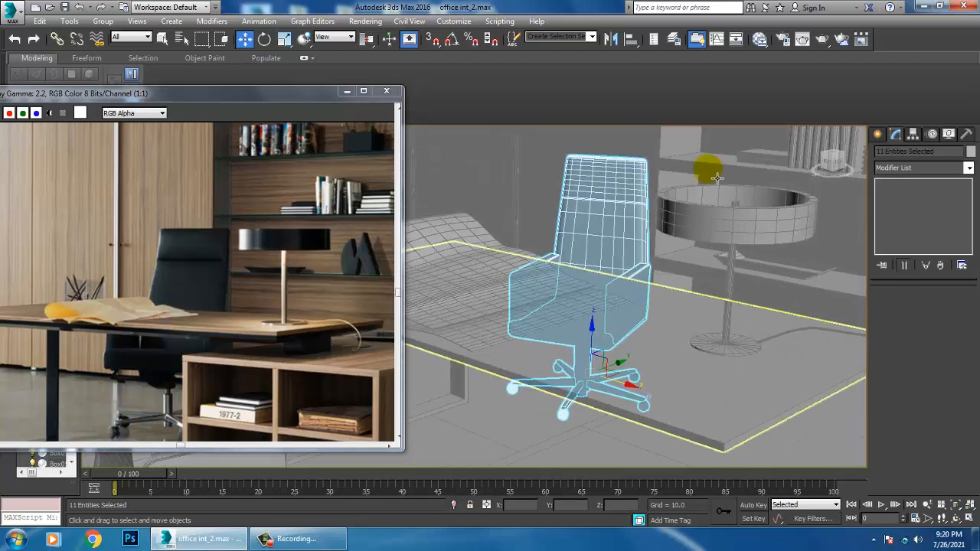
scroll(717, 178, "down", 3)
middle_click_drag(703, 231, 588, 333)
scroll(588, 332, "down", 5)
left_click(654, 181)
scroll(567, 346, "up", 2)
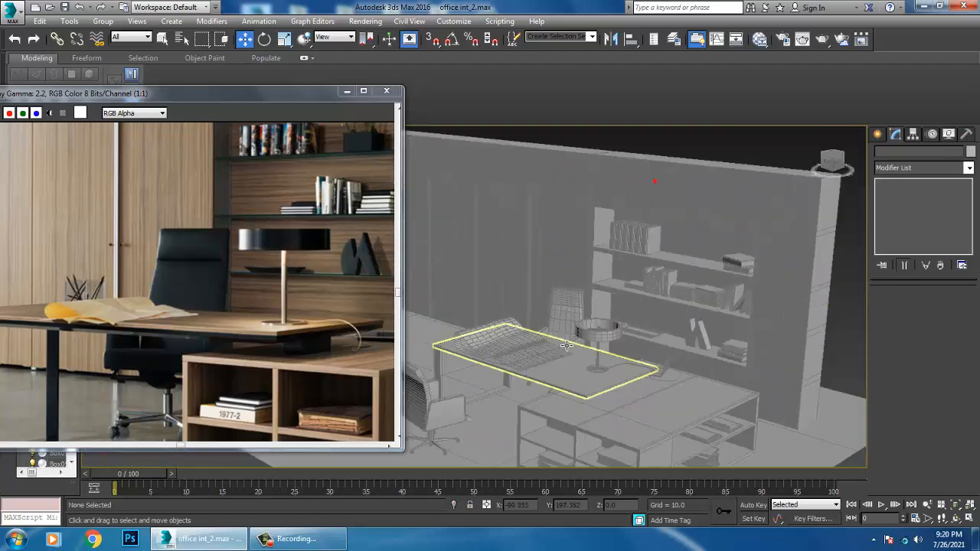
Save the office scene
scroll(571, 345, "up", 5)
scroll(634, 336, "down", 4)
middle_click_drag(633, 335, 640, 312, "alt")
scroll(681, 328, "down", 4)
mouse_move(652, 314)
middle_mouse_down("alt")
mouse_move(684, 302)
mouse_move(684, 317)
mouse_move(667, 307)
mouse_move(656, 313)
middle_mouse_up("alt")
key("ctrl+s")
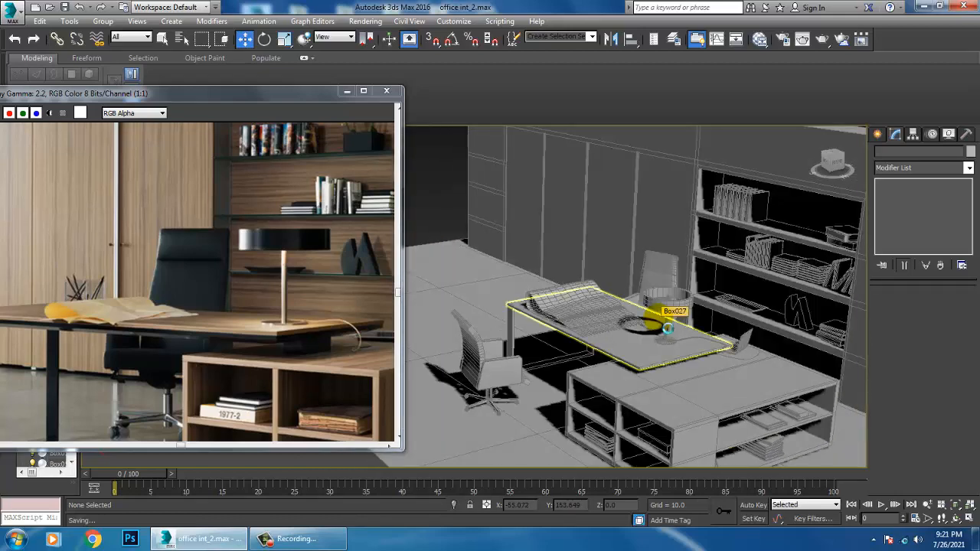
Following the reference photo, copy the thick book in the low cabinet's upper compartment into the neighboring upper compartment
middle_click_drag(252, 313, 138, 181)
scroll(718, 376, "up", 6)
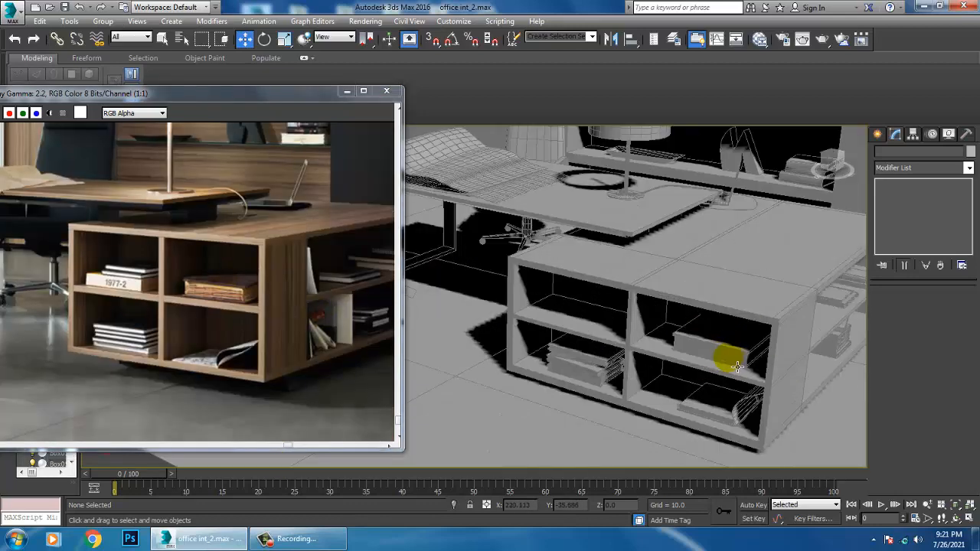
scroll(724, 362, "up", 6)
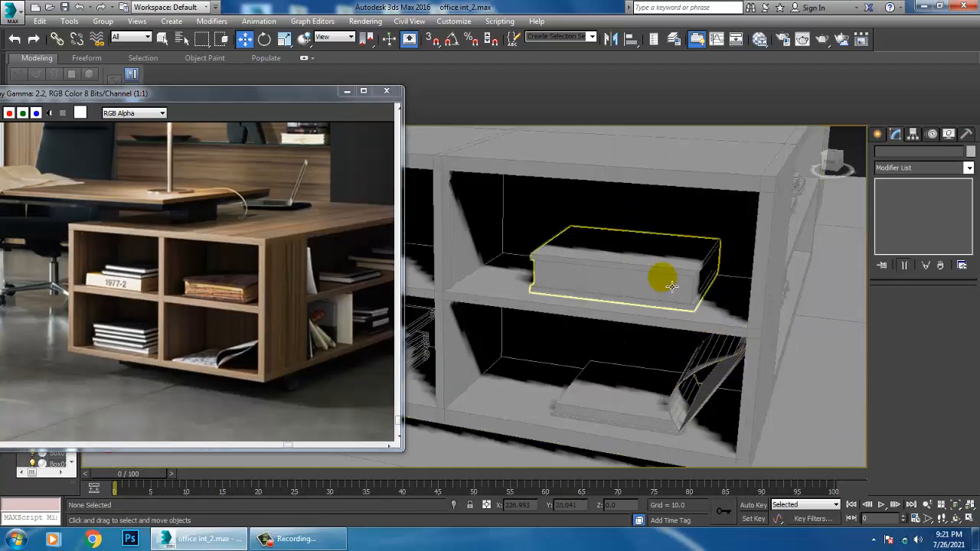
left_click(660, 296)
middle_click_drag(660, 296, 711, 312, "alt")
left_click_drag(780, 326, 484, 314, "shift")
left_click(493, 321)
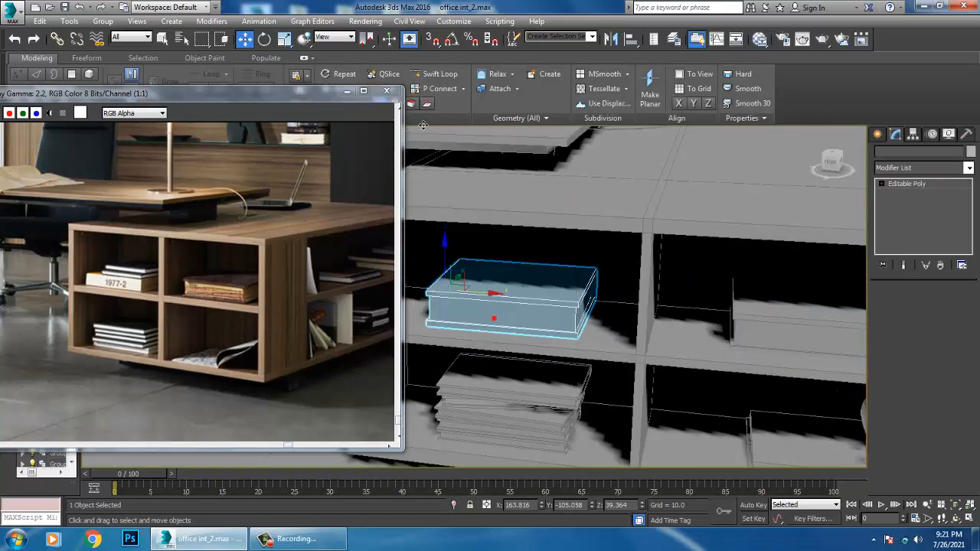
Set the angle snap increment to 90 degrees
right_click(453, 40)
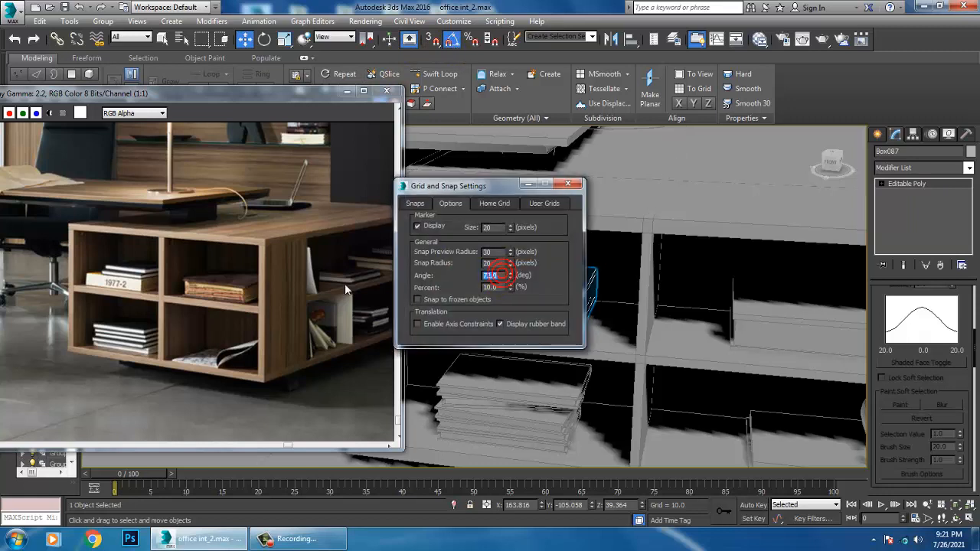
type("90")
key("Return")
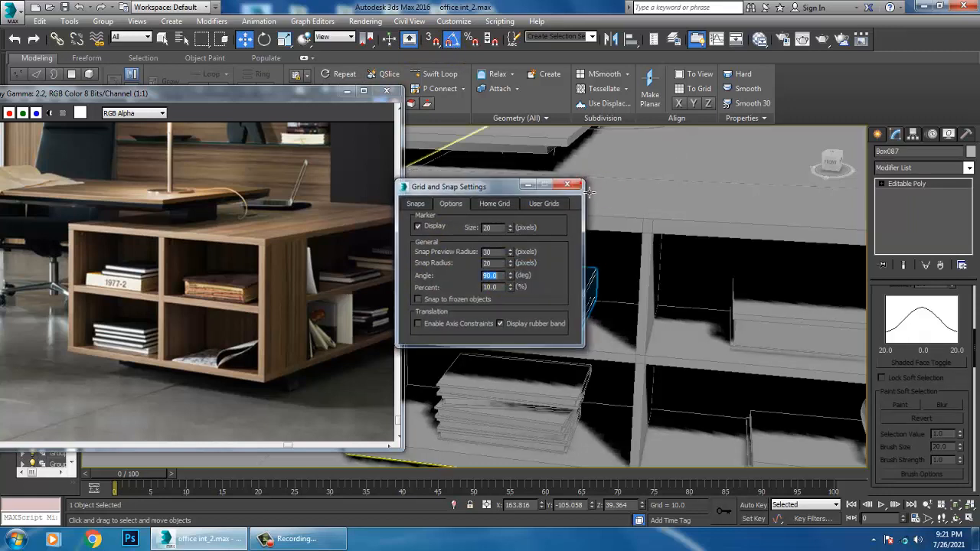
Rotate the copied thick book -90 degrees about the vertical axis and move it into place inside the upper compartment
left_click(568, 184)
key("e")
mouse_move(477, 313)
left_mouse_down()
mouse_move(453, 314)
mouse_move(469, 311)
left_mouse_up()
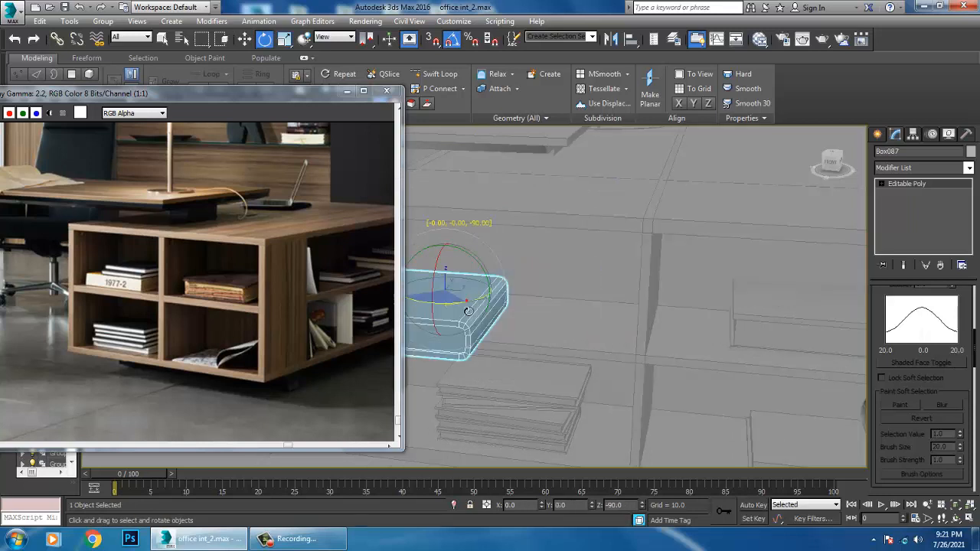
key("w")
middle_click_drag(464, 312, 574, 307)
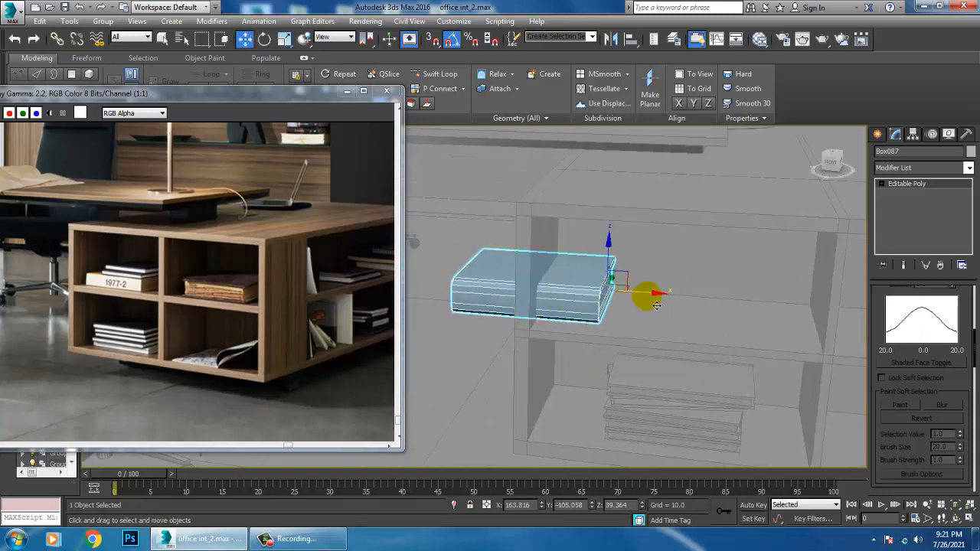
left_click_drag(657, 306, 761, 324)
middle_click_drag(761, 324, 536, 354)
scroll(512, 367, "up", 2)
Copy a thin book from the lower compartment's stack up to the thick book and position it resting on top
left_click(447, 349)
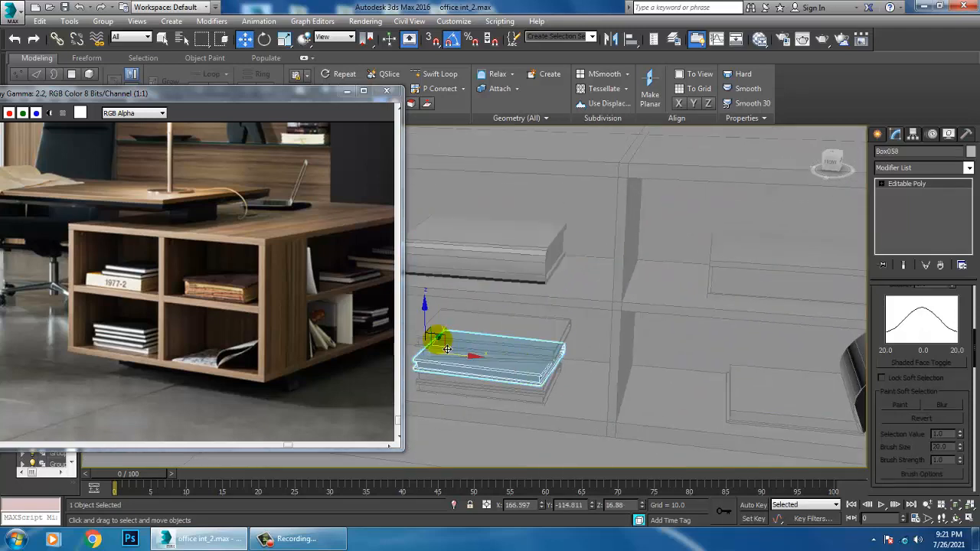
mouse_move(419, 316)
left_mouse_down("shift")
mouse_move(428, 191)
mouse_move(448, 197)
left_mouse_up("shift")
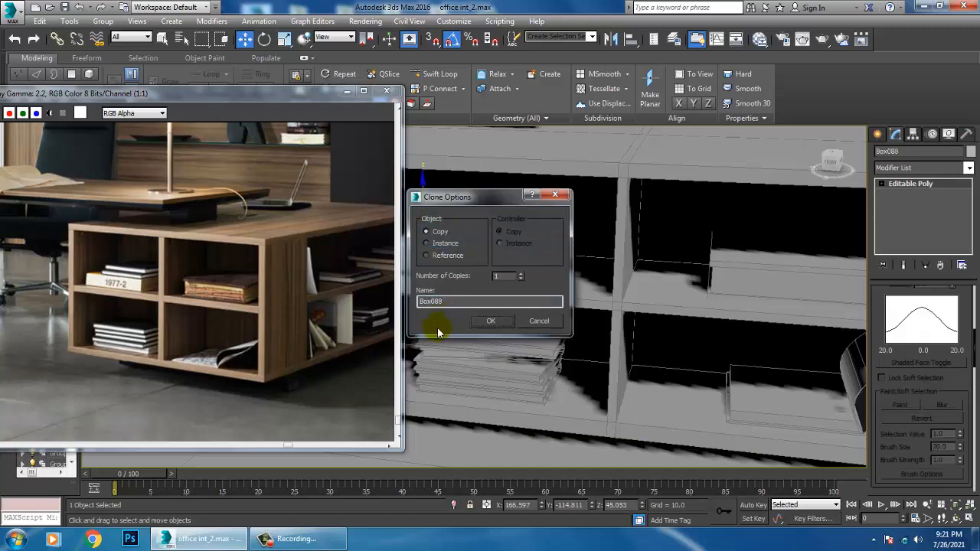
left_click(493, 323)
key("z")
middle_click_drag(543, 293, 651, 308, "alt")
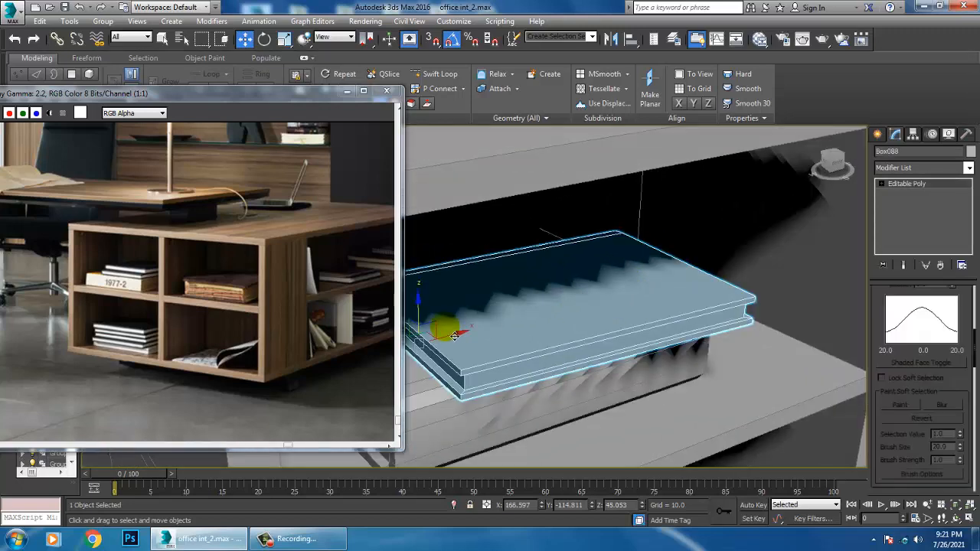
middle_click_drag(455, 336, 507, 346, "alt")
left_click_drag(492, 331, 492, 293)
middle_click_drag(498, 294, 499, 316, "alt")
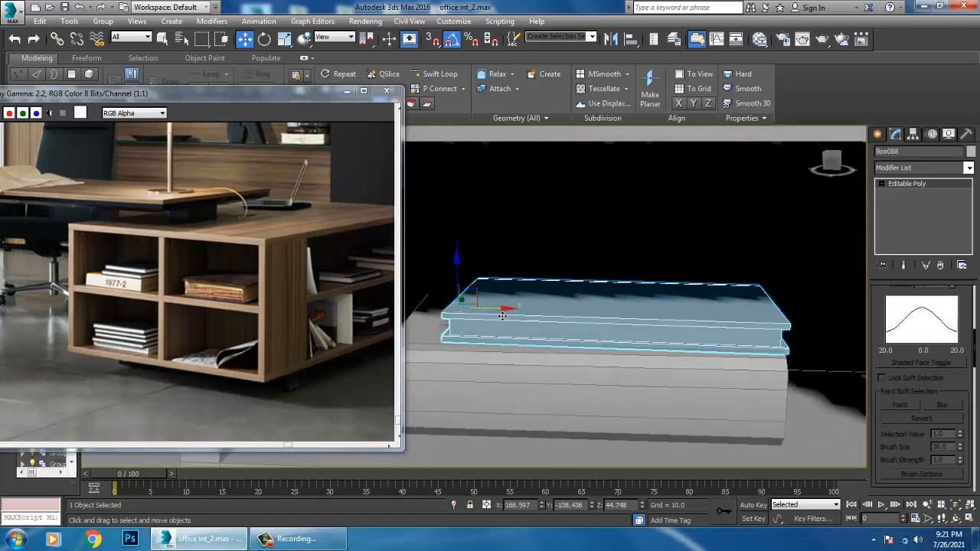
left_click_drag(503, 316, 481, 315)
Stack a copy of the thin book on top of it and rotate the copy slightly for an uneven pile
left_click_drag(434, 286, 448, 261)
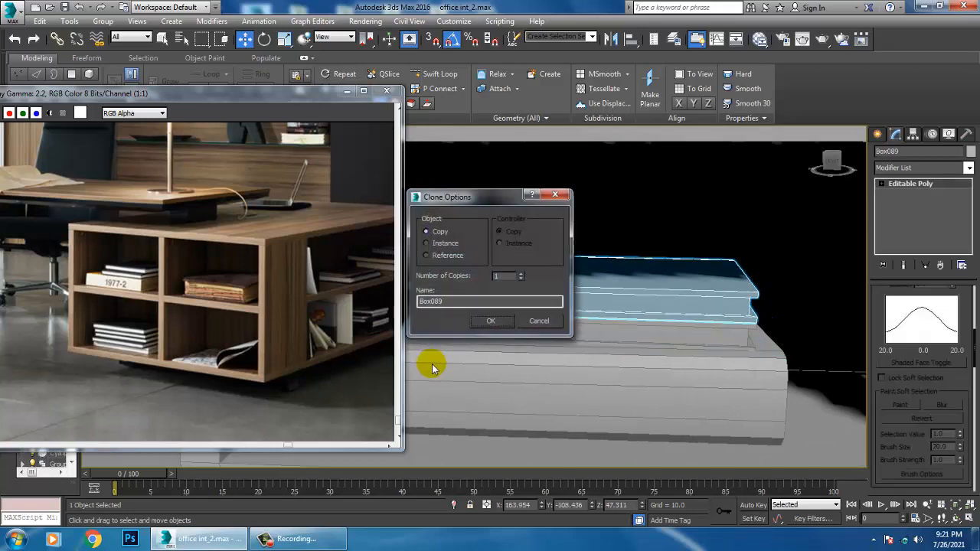
left_click(491, 322)
middle_click_drag(497, 326, 538, 160, "alt")
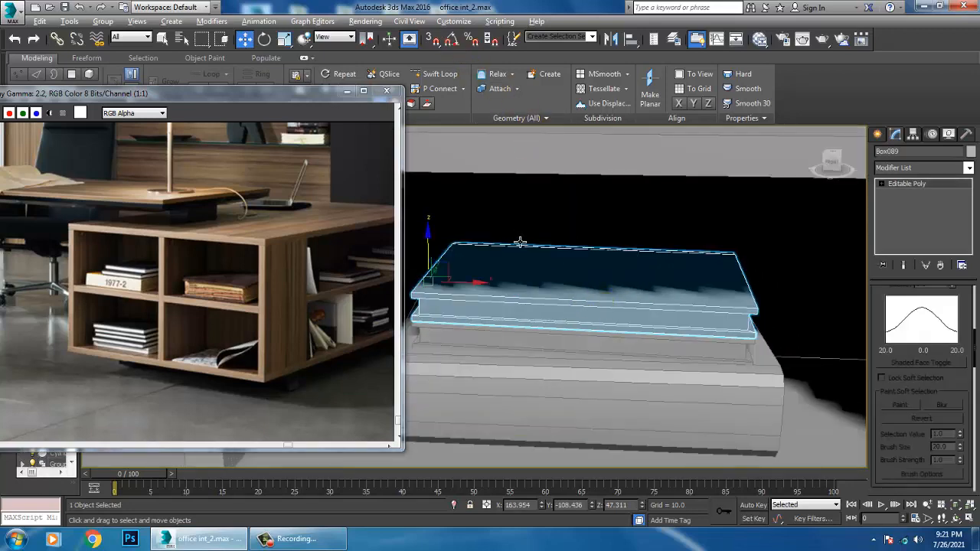
key("e")
middle_click_drag(520, 242, 473, 325, "alt")
left_click_drag(476, 322, 459, 313)
key("w")
middle_click_drag(485, 329, 613, 341, "alt")
Examine the shelves on the cabinet's long side and compare them with an enlarged view of the reference photo
scroll(703, 379, "down", 5)
middle_click_drag(703, 378, 631, 342, "alt")
scroll(630, 341, "down", 5)
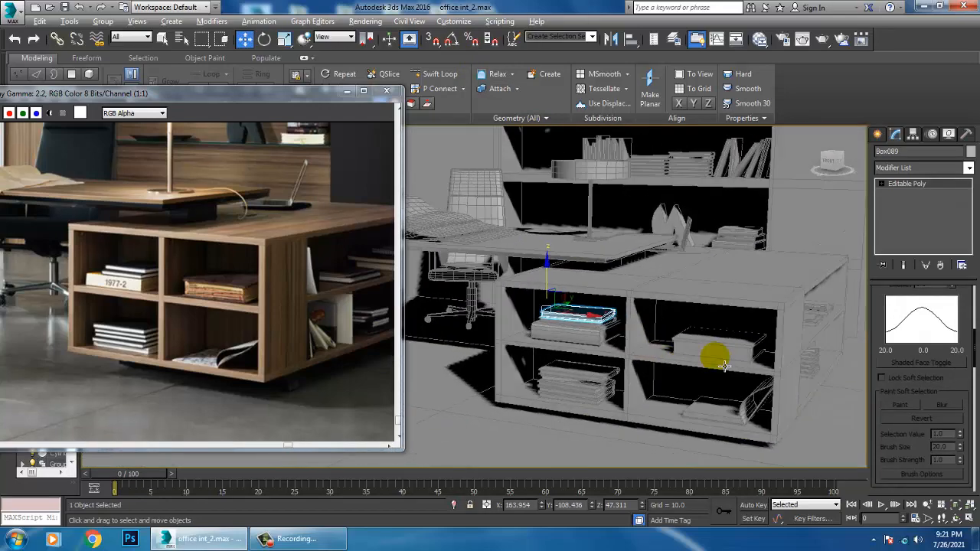
middle_click_drag(715, 357, 618, 363, "alt")
middle_click_drag(712, 379, 626, 357, "alt")
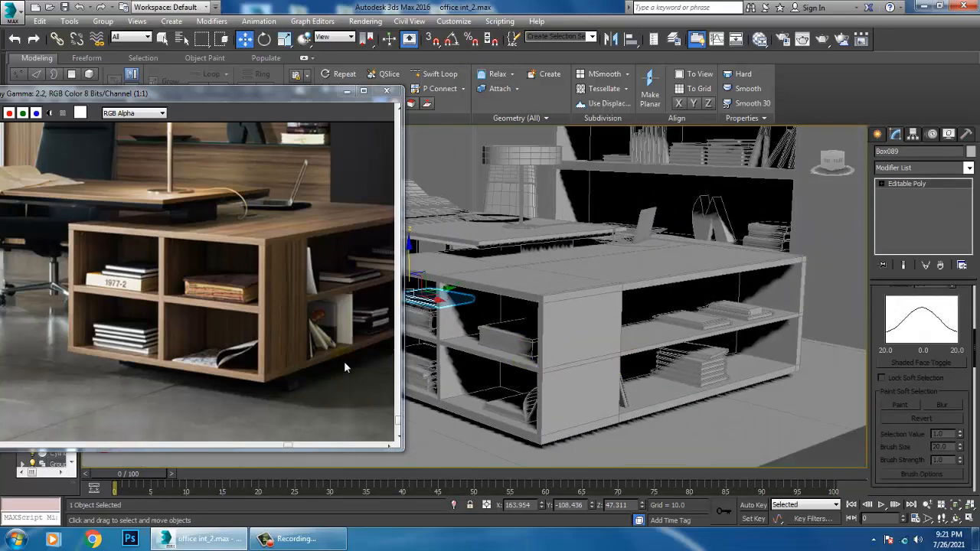
scroll(243, 340, "up", 3)
middle_click_drag(745, 374, 659, 363, "alt")
scroll(273, 334, "up", 2)
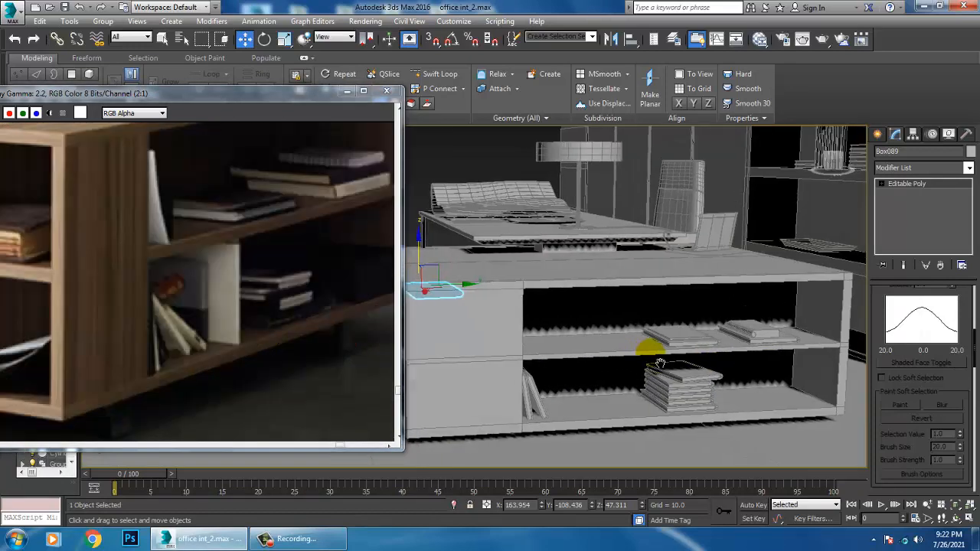
Copy a book from the lower shelf's stack into the gap beside the leaning books
left_click(691, 397)
scroll(692, 394, "up", 3)
middle_click_drag(581, 386, 593, 382)
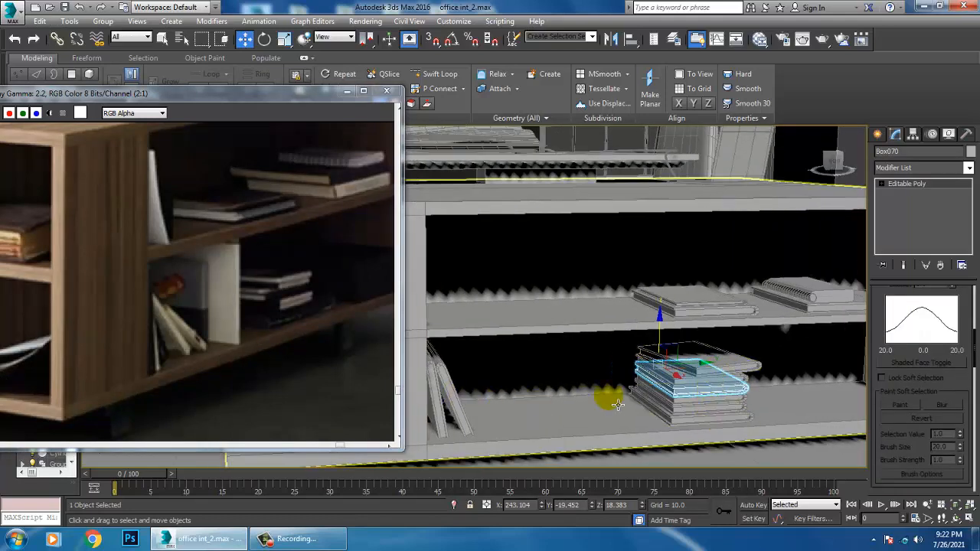
left_click(730, 408)
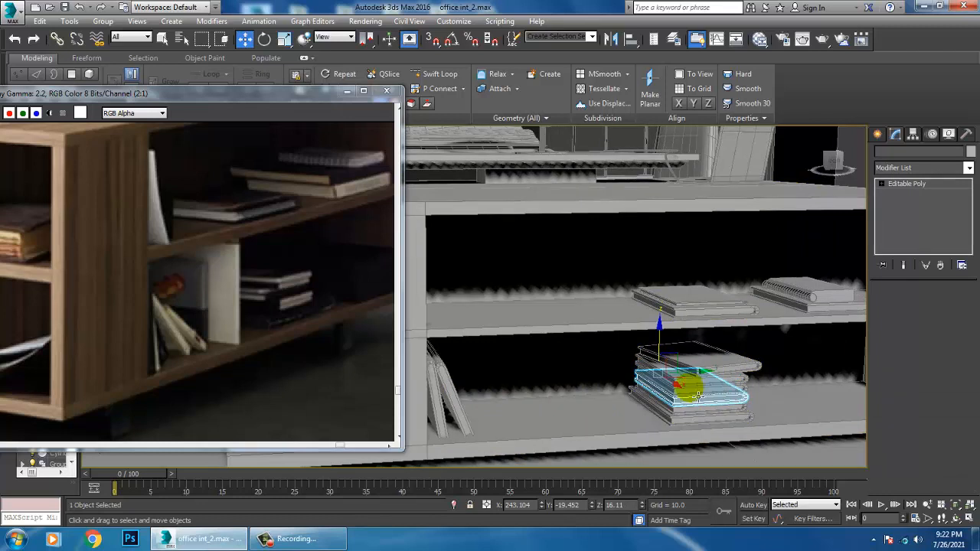
left_click_drag(698, 396, 546, 399, "shift")
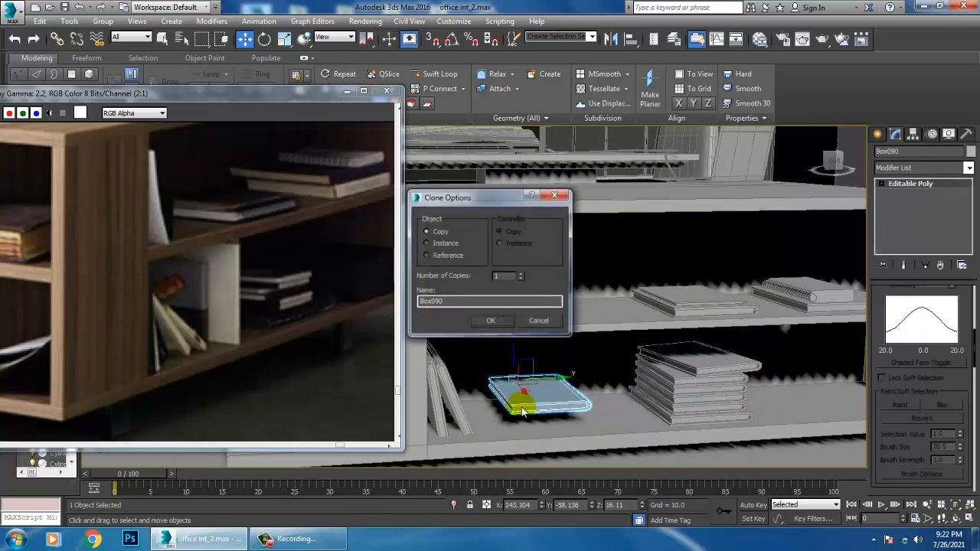
left_click(492, 322)
Rotate the copied book upright with angle snap and scale its height down to about 89%
key("e")
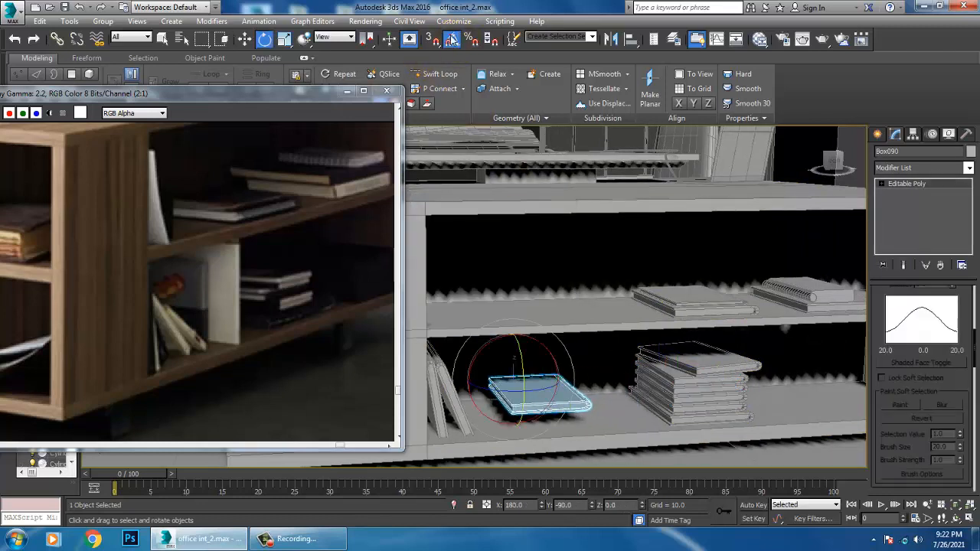
left_click(452, 38)
left_click_drag(554, 360, 536, 382)
key("w")
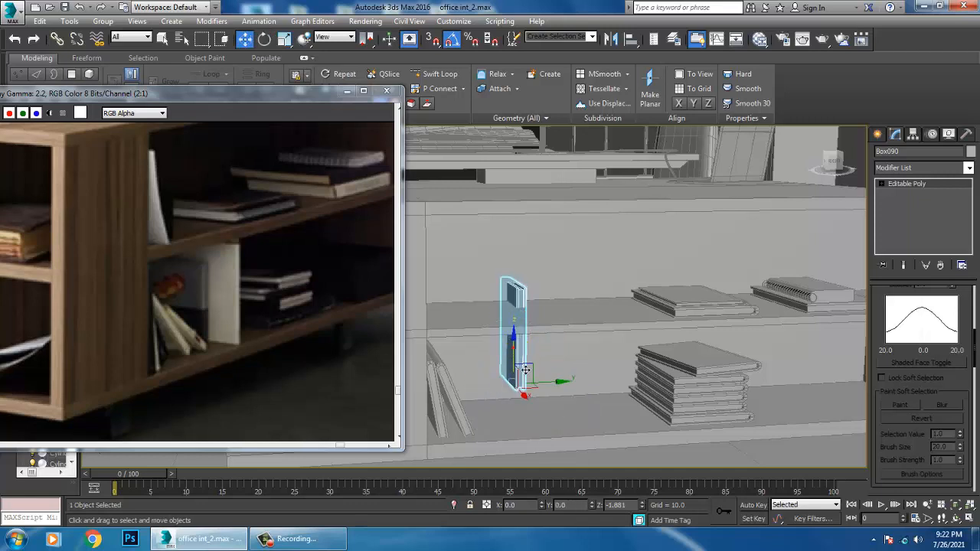
key("r")
left_click_drag(519, 355, 526, 371)
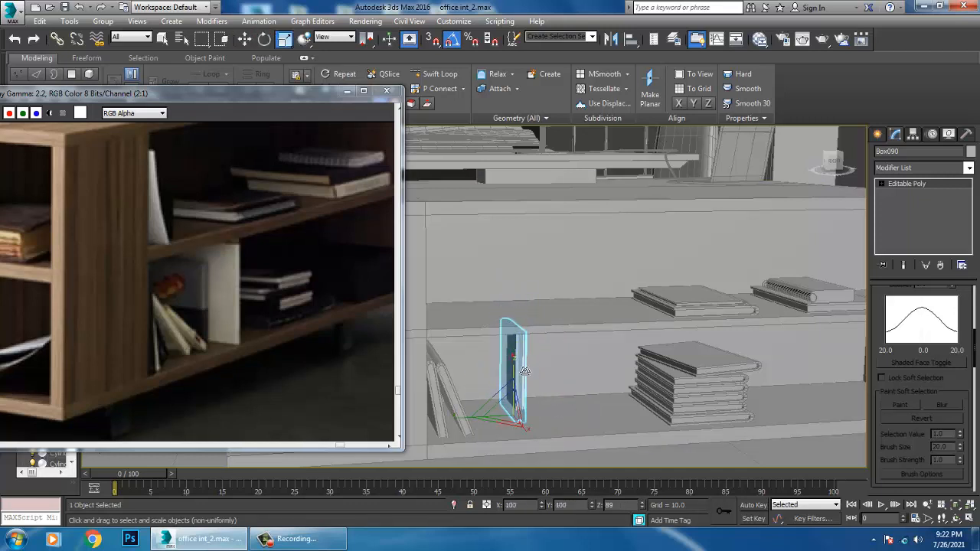
Bring the upright book to the shelf front and tilt it about 33 degrees against the leaning books
middle_click_drag(528, 376, 606, 439, "alt")
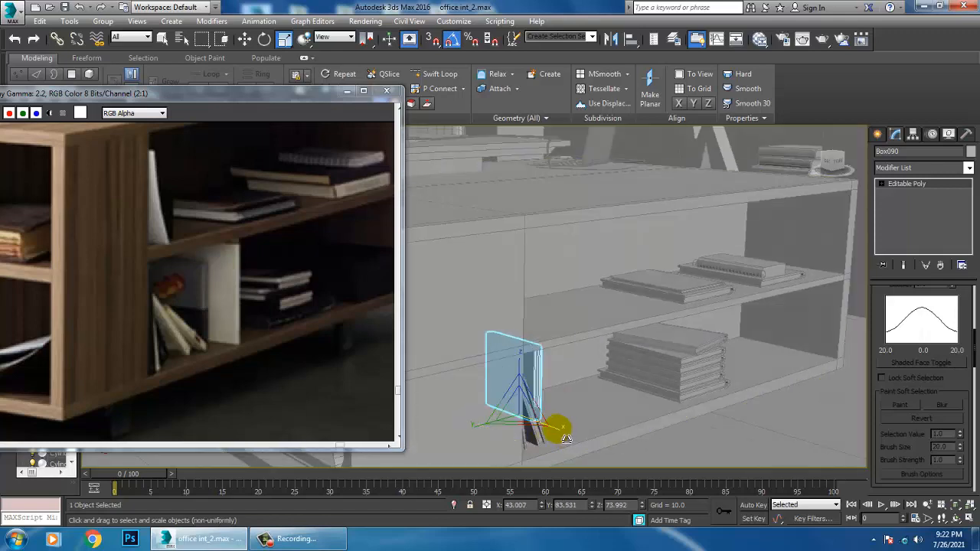
left_click_drag(563, 434, 557, 431)
key("w")
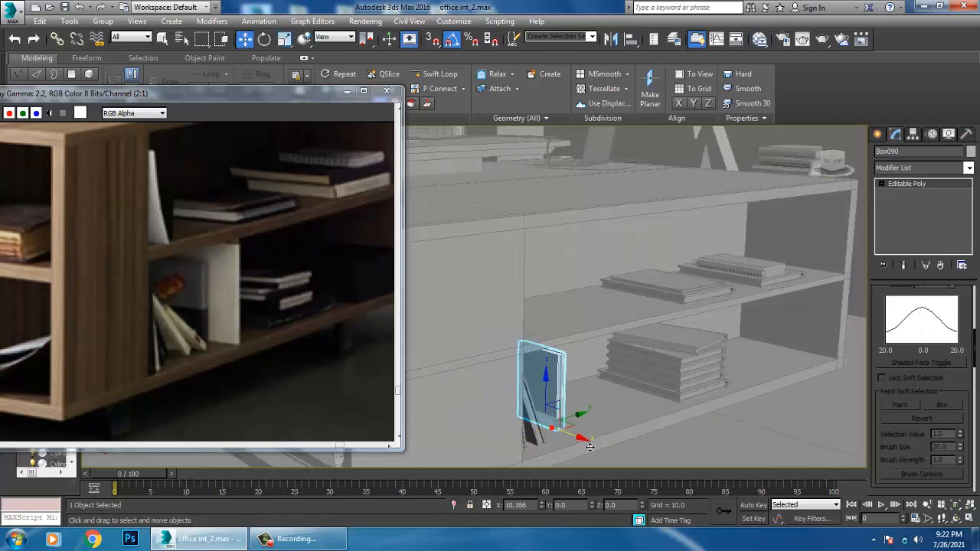
middle_click_drag(569, 360, 388, 63, "alt")
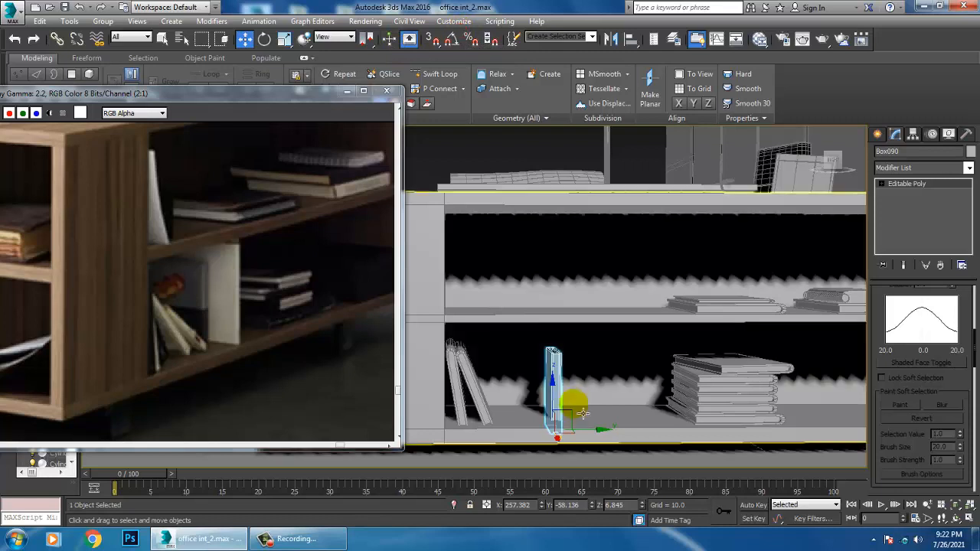
middle_click_drag(580, 408, 570, 435, "alt")
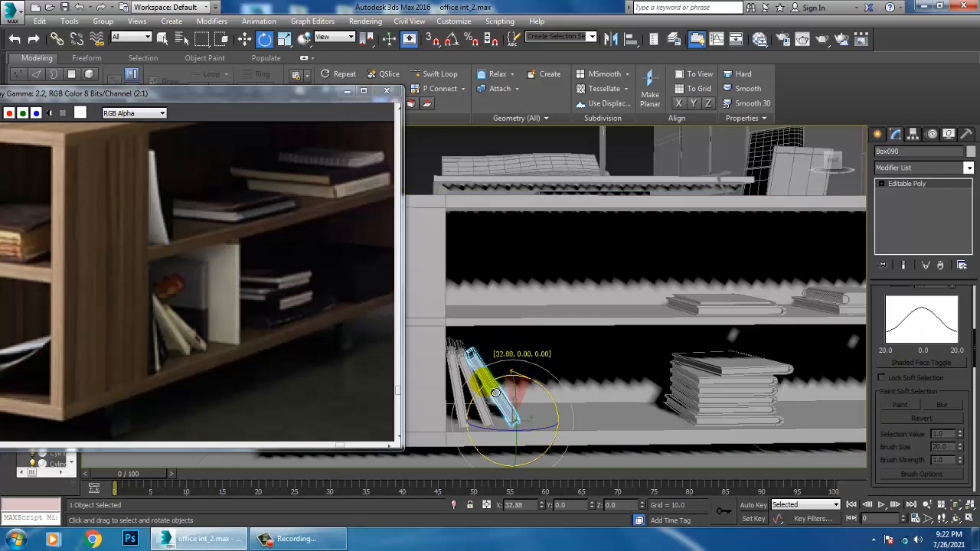
middle_click_drag(546, 430, 554, 429, "alt")
Copy the tilted book alongside, rotate the copy to lean further, and adjust its height to rest on the shelf
left_click_drag(554, 431, 574, 431)
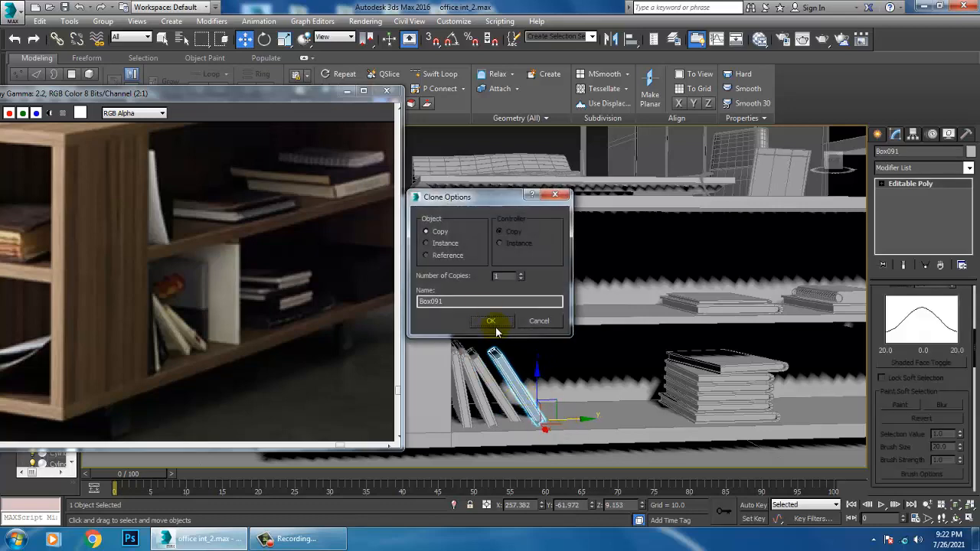
left_click(495, 326)
mouse_move(643, 378)
middle_mouse_down("alt")
mouse_move(561, 394)
mouse_move(592, 374)
mouse_move(569, 376)
mouse_move(548, 396)
middle_mouse_up("alt")
scroll(570, 376, "up", 3)
key("e")
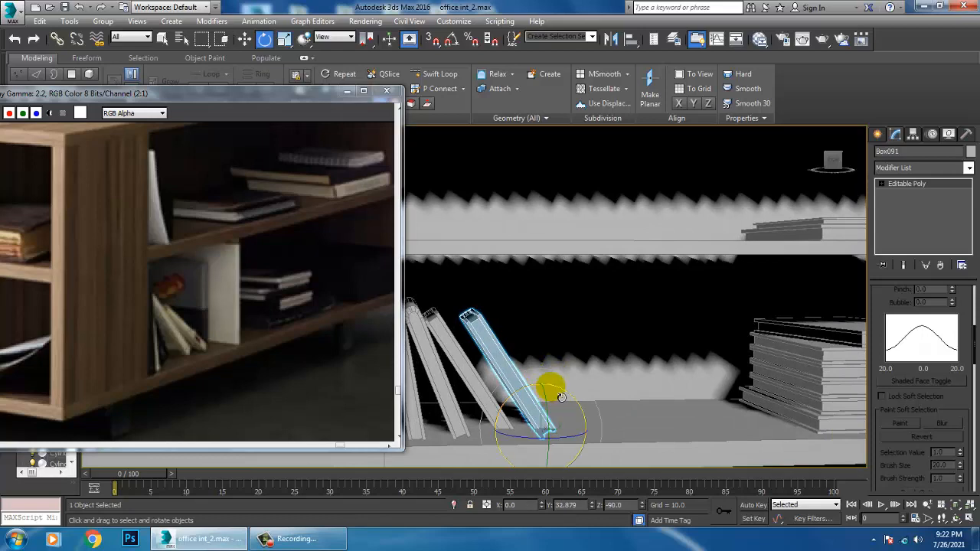
left_click_drag(548, 391, 553, 395)
key("w")
middle_click_drag(546, 444, 550, 411, "alt")
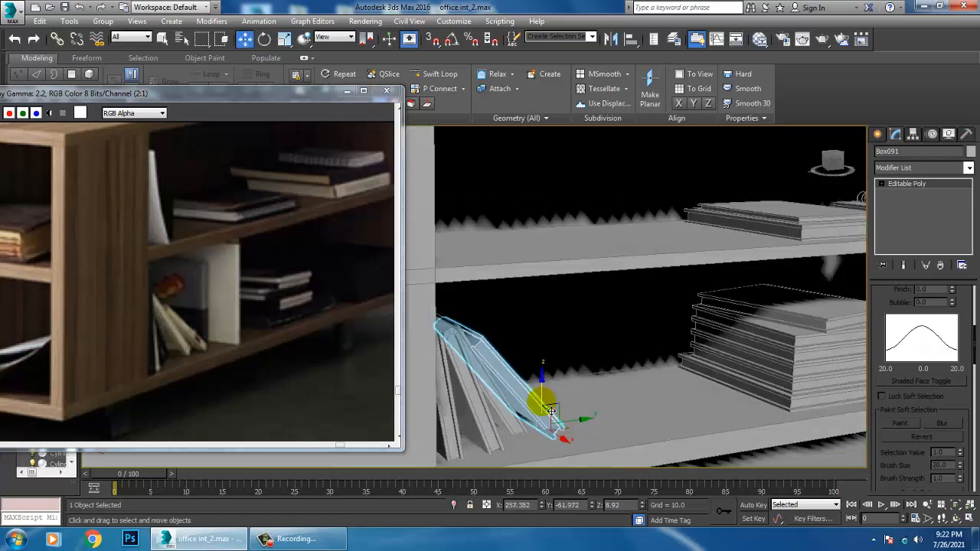
left_click_drag(550, 398, 548, 400)
middle_click_drag(548, 402, 543, 404, "alt")
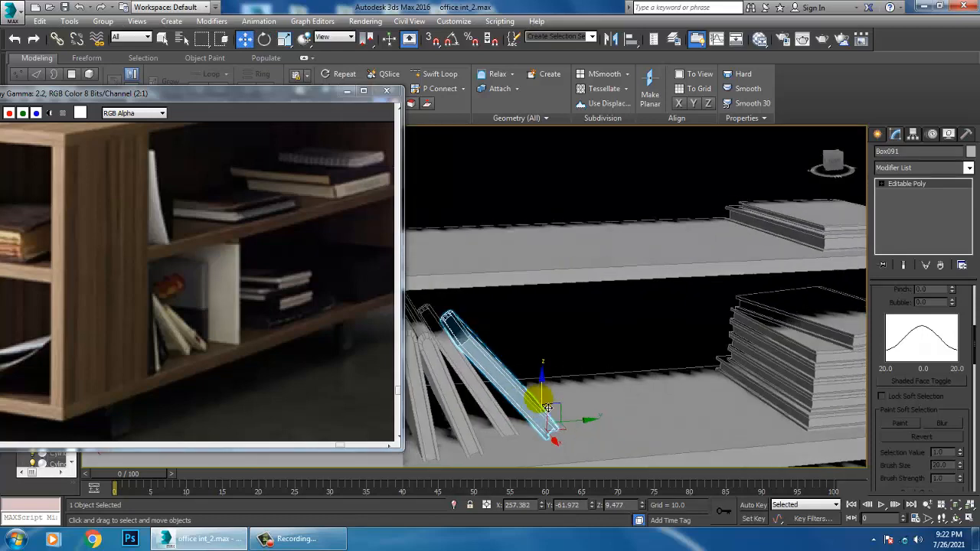
Following the reference photo, create a box about 21 by 32 units with AutoGrid at the lower shelf's far end
scroll(546, 402, "down", 4)
scroll(566, 387, "up", 3)
middle_click_drag(622, 397, 597, 396)
middle_click_drag(316, 311, 207, 327)
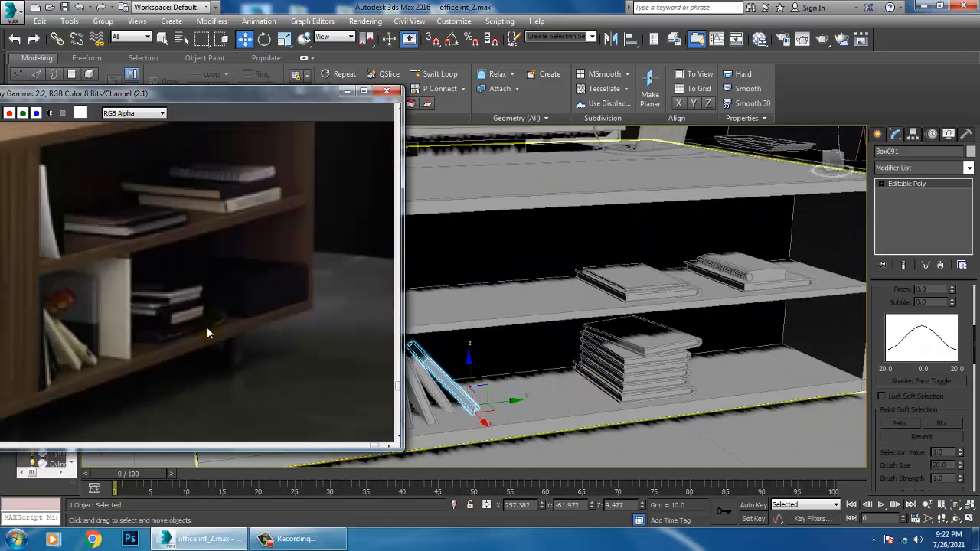
left_click(877, 135)
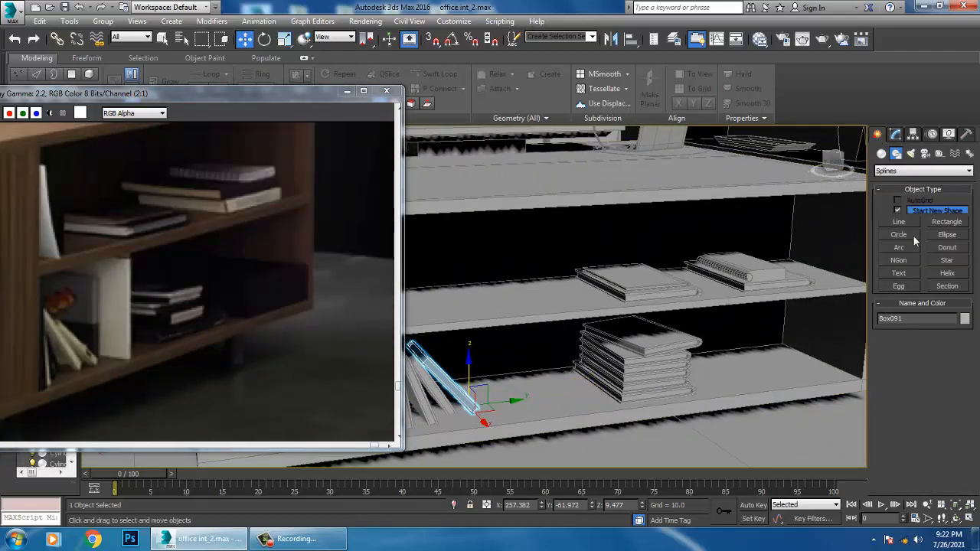
left_click(881, 153)
left_click(899, 212)
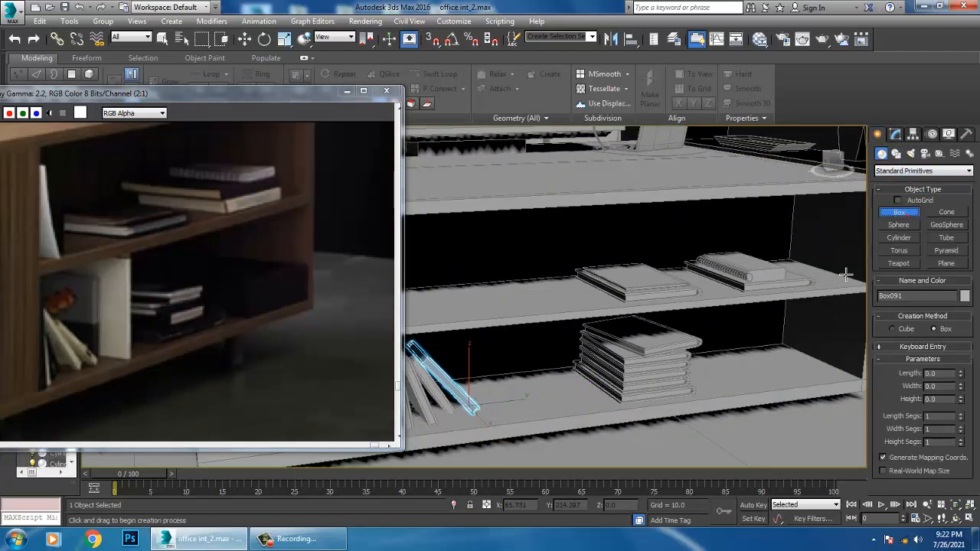
scroll(650, 306, "up", 5)
scroll(649, 354, "up", 2)
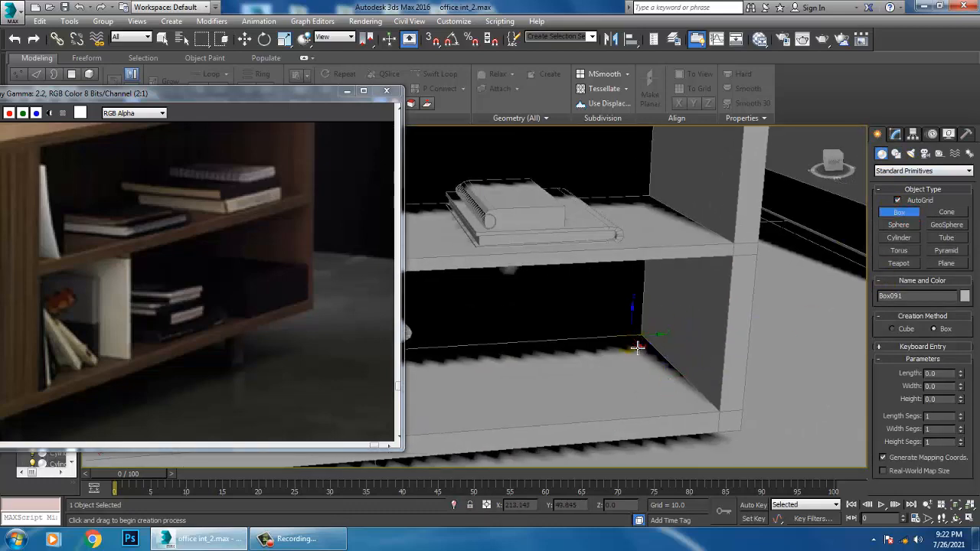
mouse_move(637, 353)
left_mouse_down()
mouse_move(539, 414)
mouse_move(556, 416)
left_mouse_up()
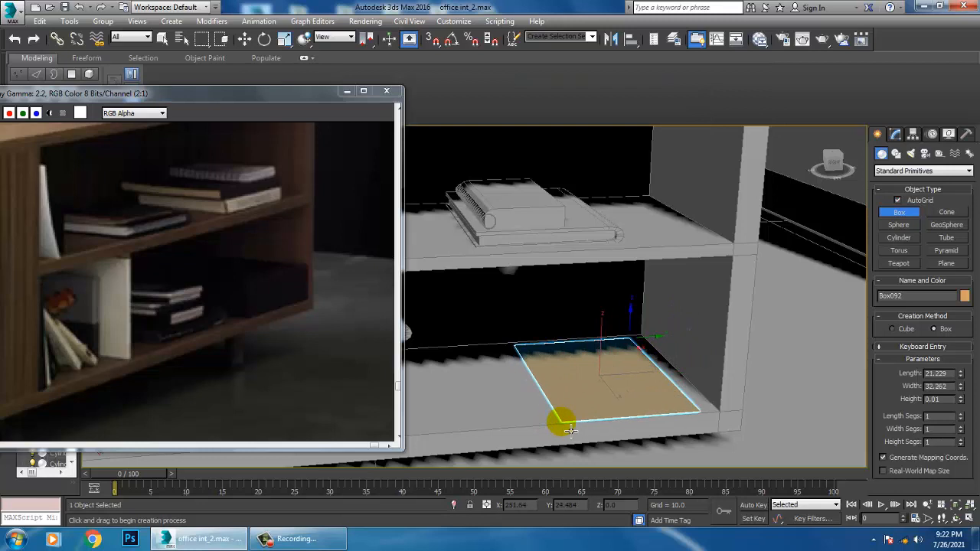
key("w")
scroll(603, 363, "up", 3)
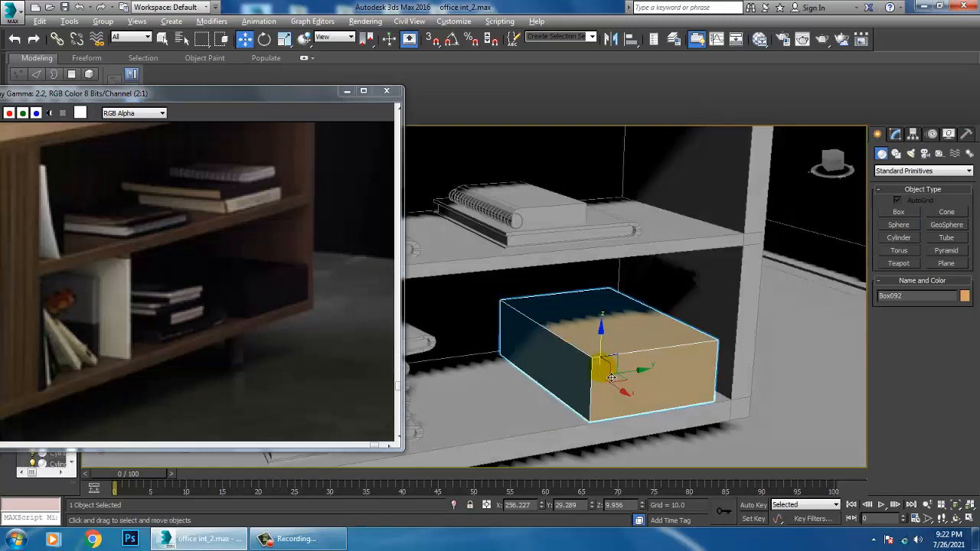
scroll(592, 353, "down", 2)
Convert the new box to an editable poly and insert two closely spaced horizontal edge loops around its middle with Swift Loop
right_click(584, 320)
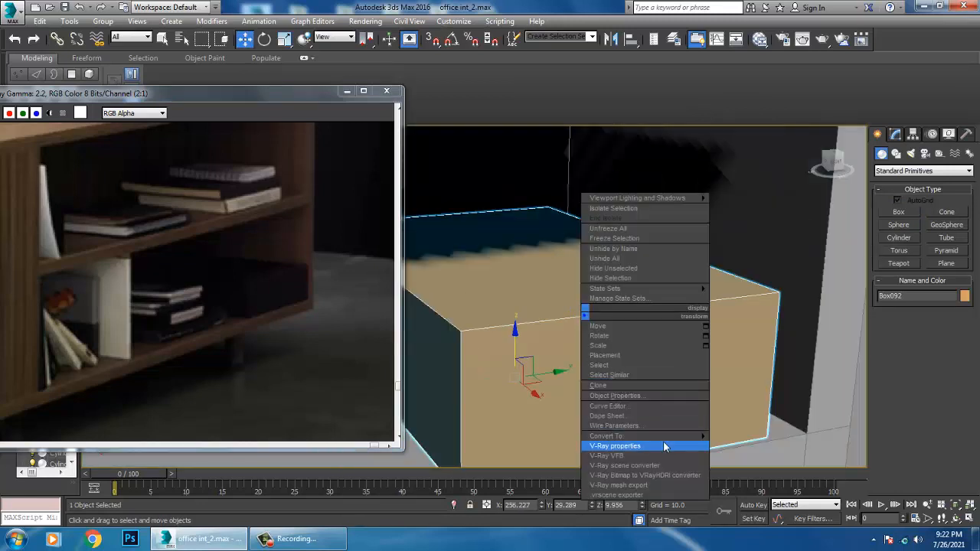
mouse_move(660, 436)
left_click(769, 445)
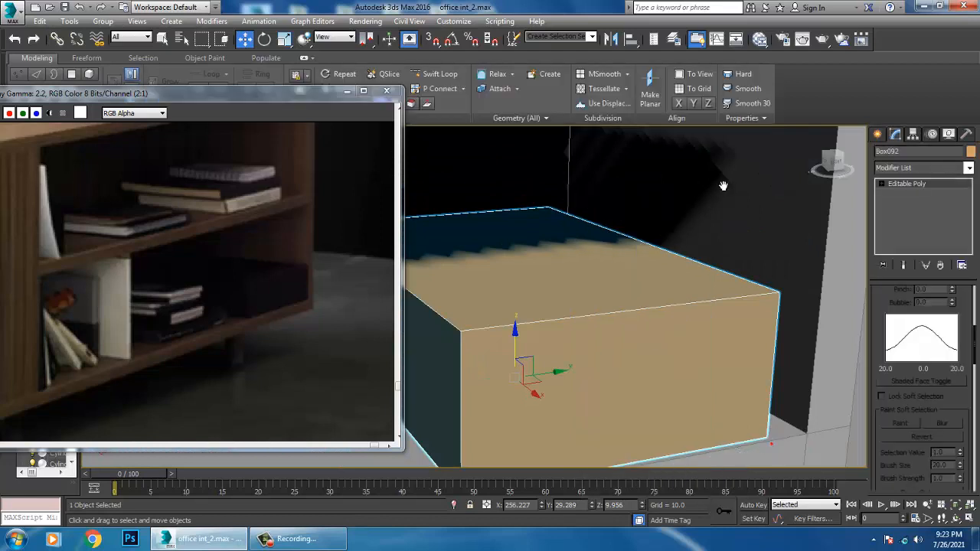
left_click(434, 74)
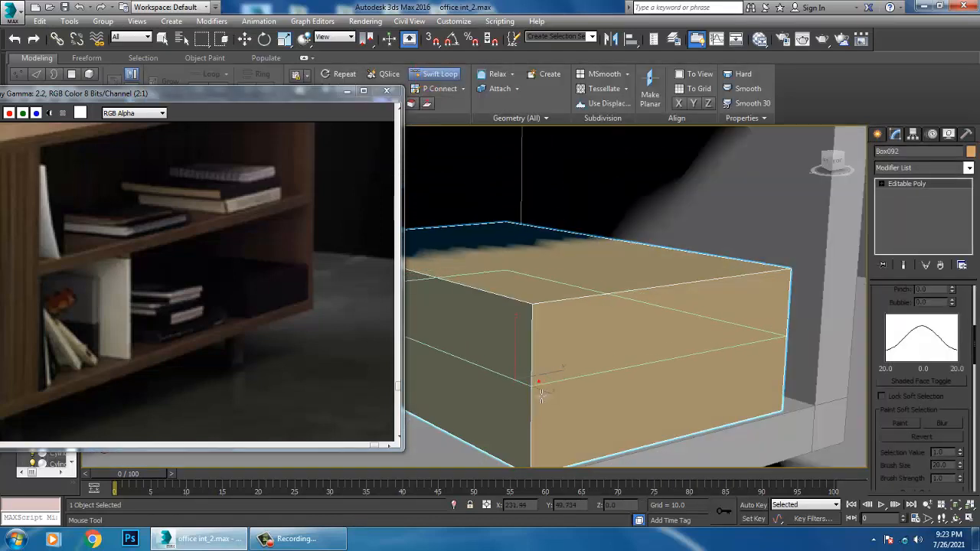
left_click(539, 383)
left_click(534, 390)
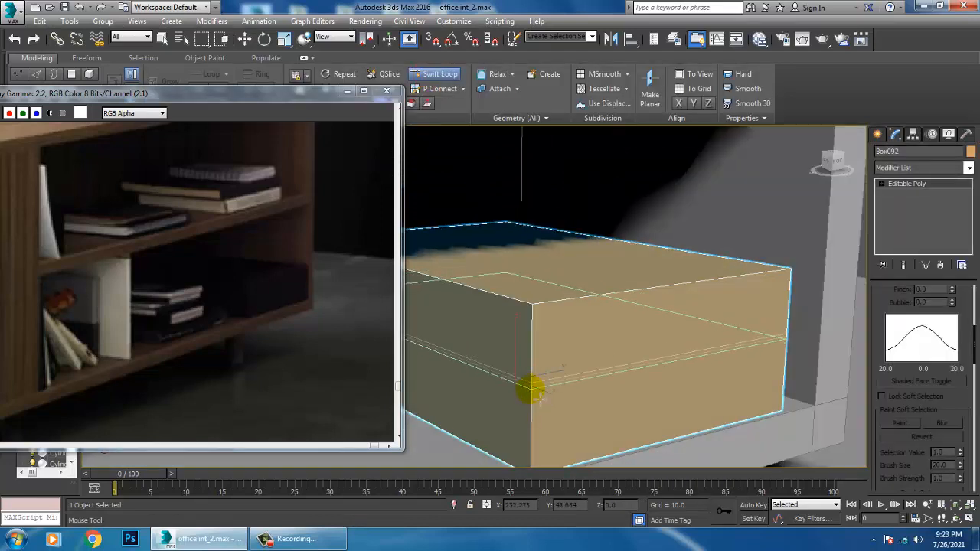
Select the storage box's outer edges in the front view, leaving out the two middle loops
key("w")
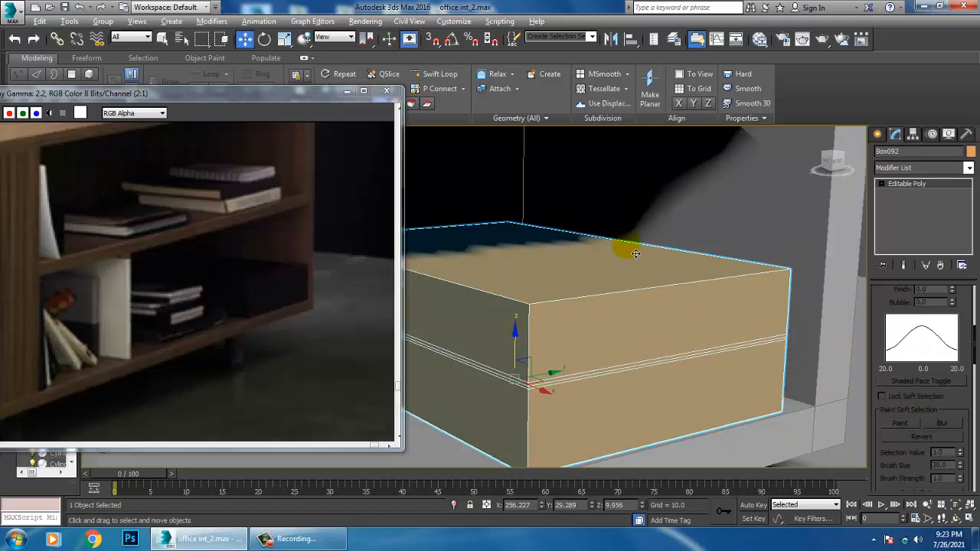
key("alt+w")
right_click(712, 252)
key("alt+w")
key("z")
scroll(667, 283, "down", 4)
mouse_move(707, 284)
middle_mouse_down()
mouse_move(668, 283)
mouse_move(707, 299)
middle_mouse_up()
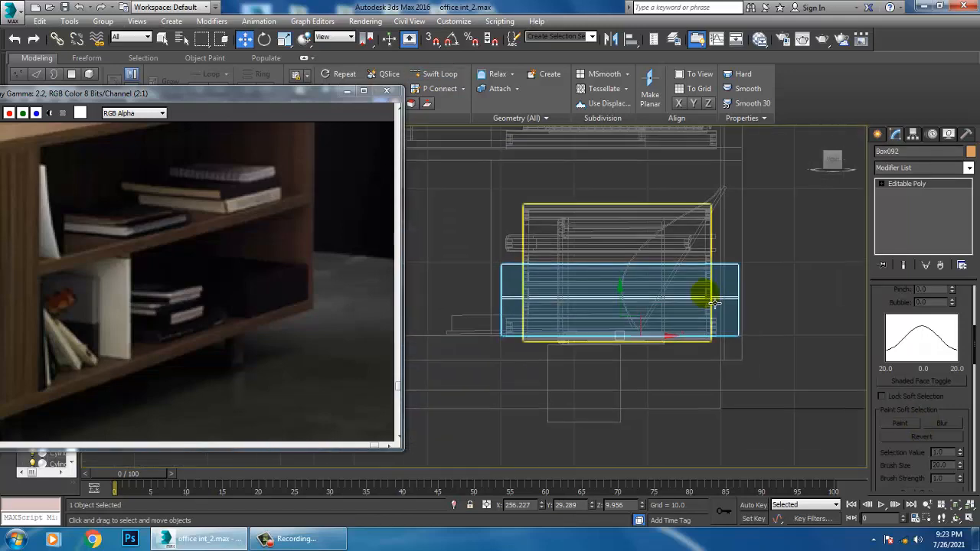
key("2")
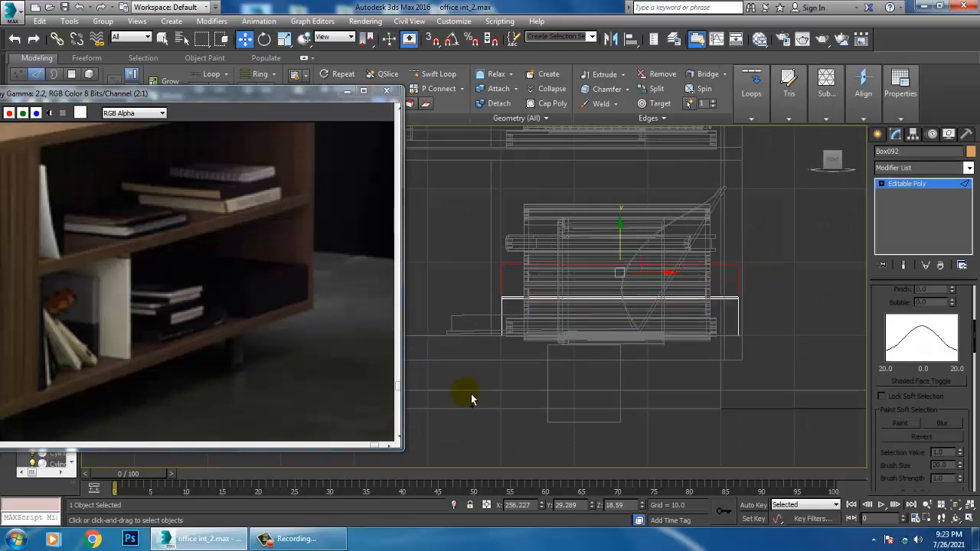
key("alt+w")
right_click(684, 394)
key("alt+w")
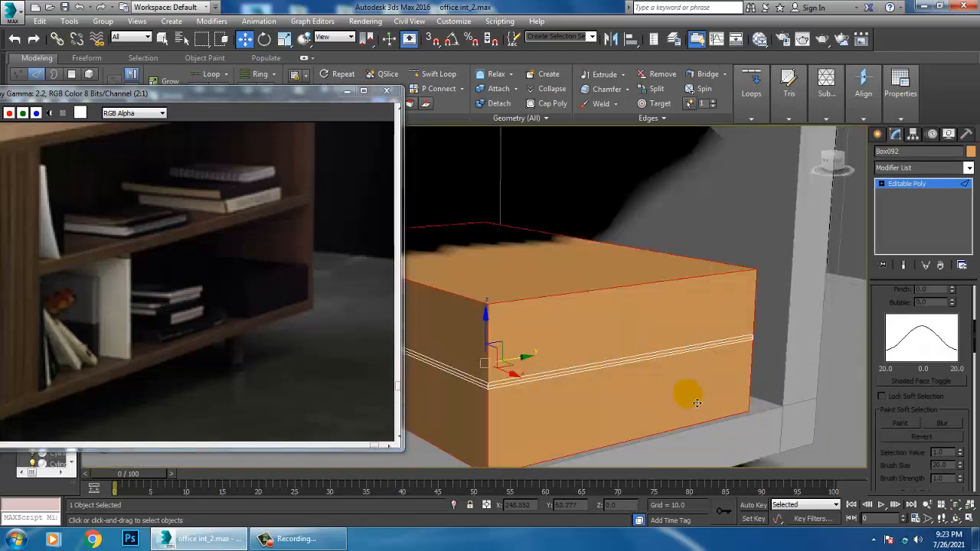
Chamfer the storage box's selected edges by 0.352 with 4 segments and leave edge editing
scroll(913, 479, "down", 5)
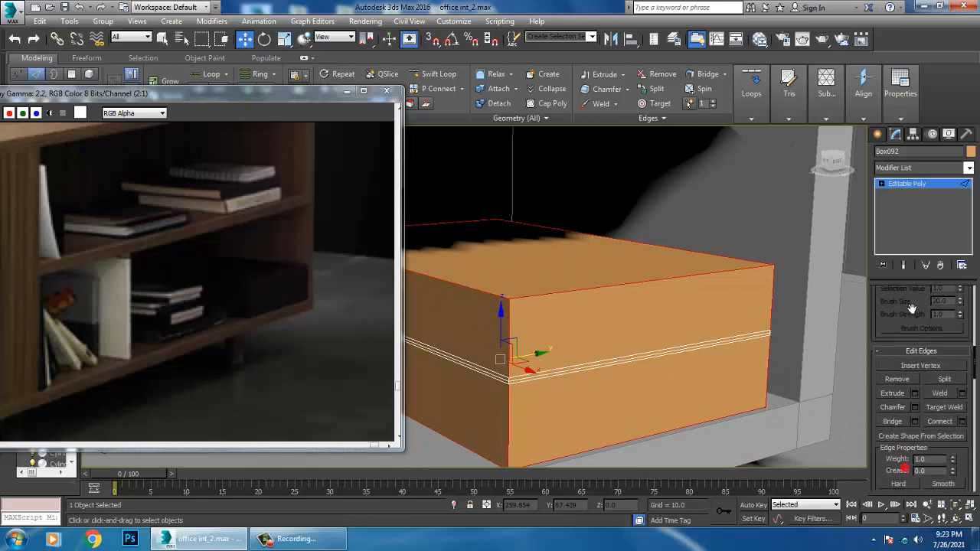
left_click(914, 407)
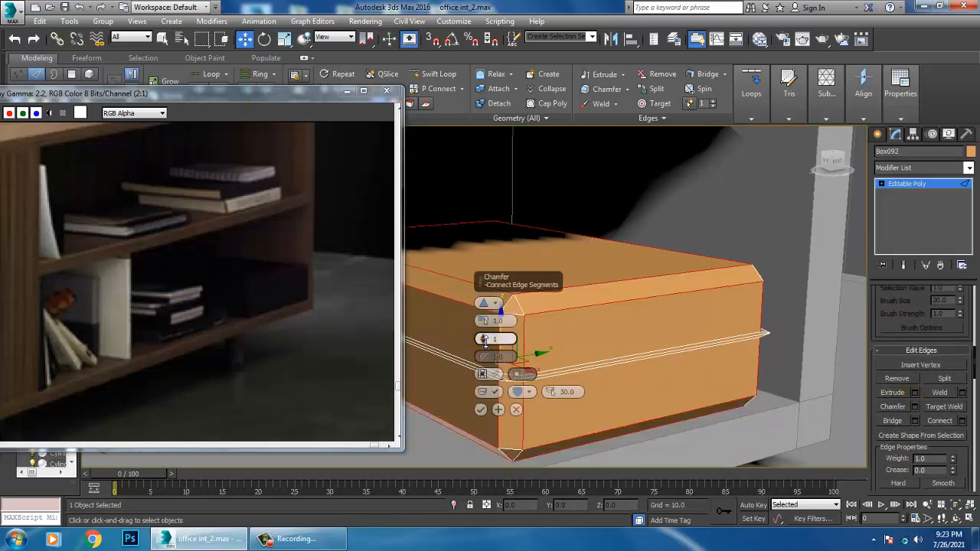
left_click_drag(485, 342, 484, 330)
key("F3")
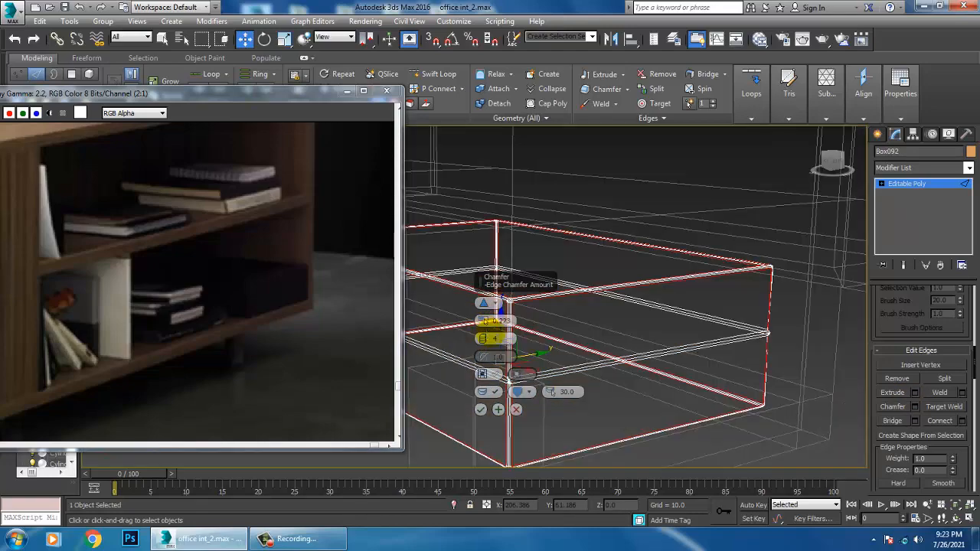
mouse_move(709, 327)
middle_mouse_down("alt")
mouse_move(663, 325)
mouse_move(698, 328)
middle_mouse_up("alt")
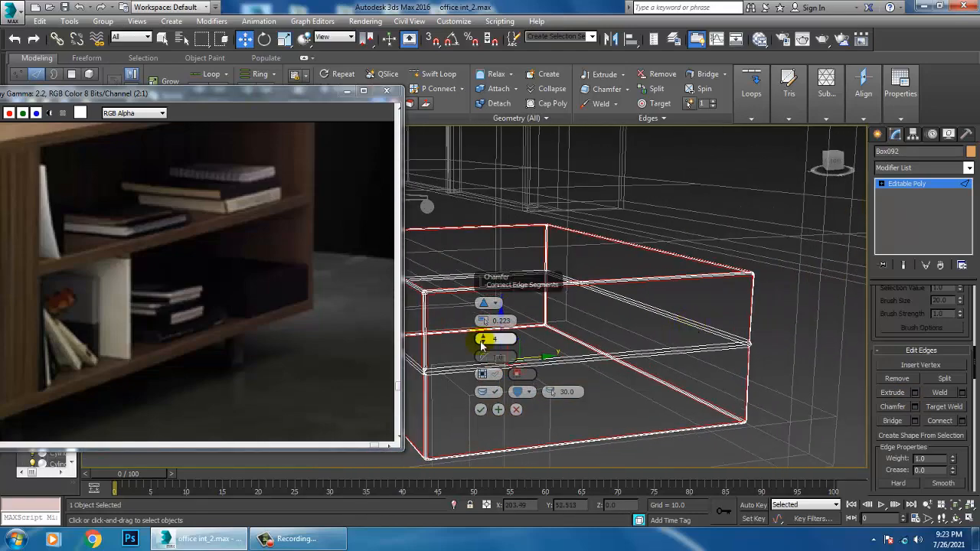
left_click_drag(487, 324, 484, 327)
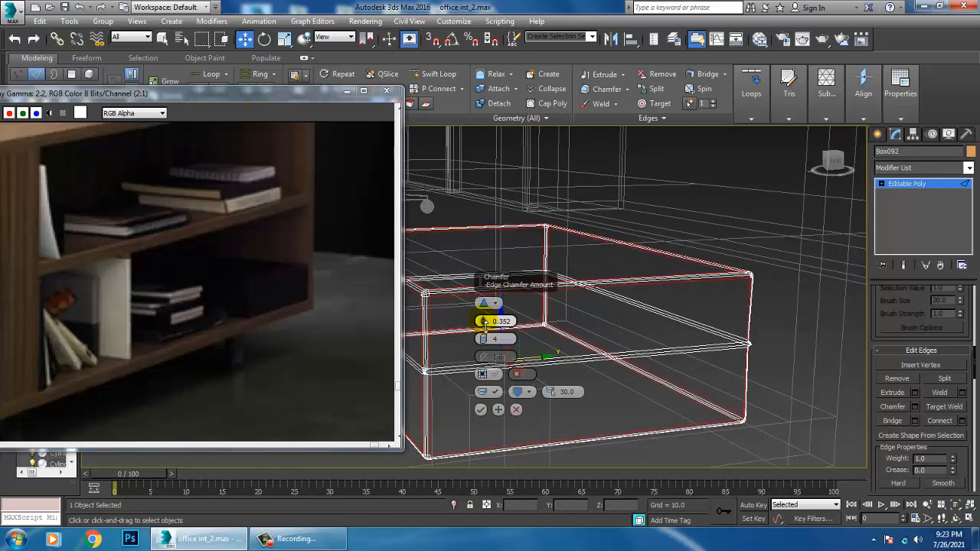
left_click(481, 412)
key("F3")
scroll(702, 360, "down", 5)
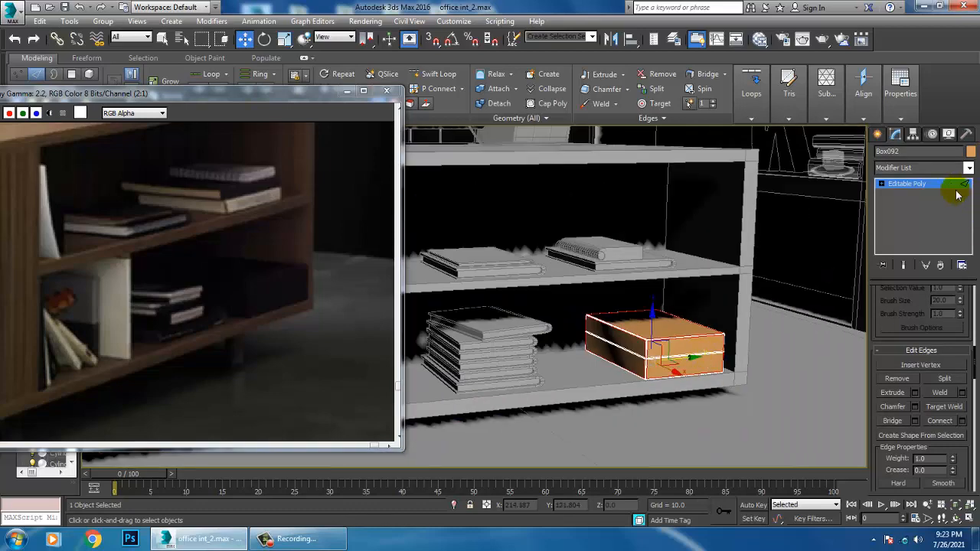
left_click(923, 186)
Copy the lower shelf's six-book stack alongside the storage box and delete the top book from the copy
middle_click_drag(726, 285, 773, 288, "alt")
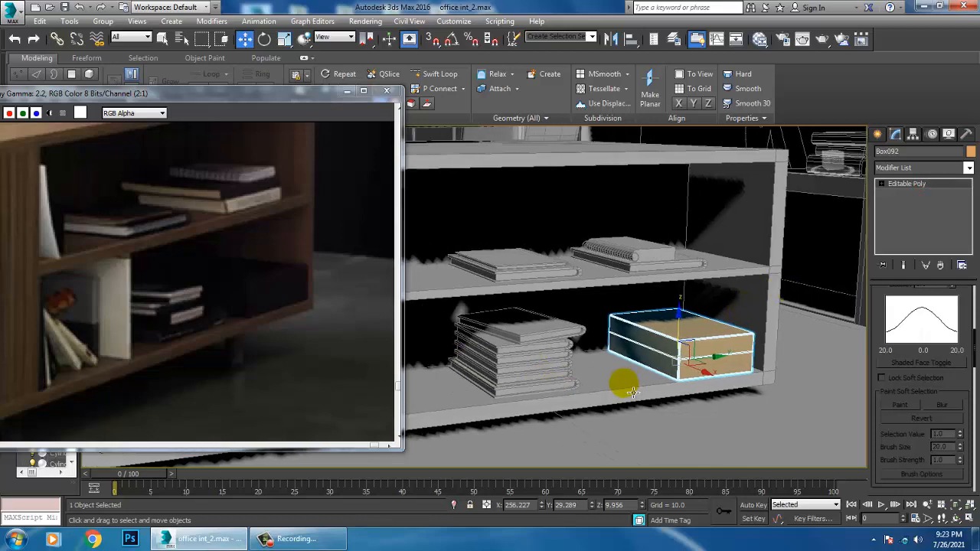
middle_click_drag(633, 392, 656, 360, "alt")
left_click(582, 349)
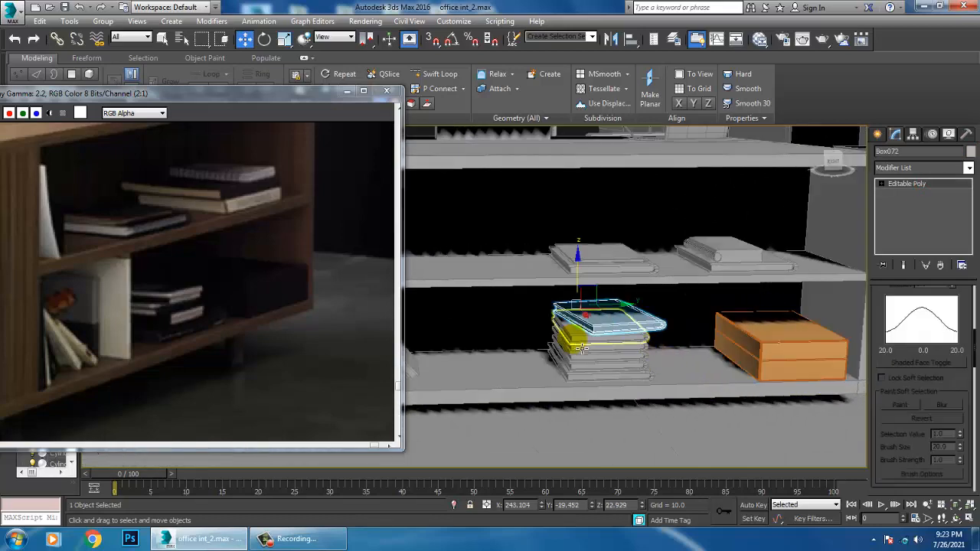
left_click(584, 361, "ctrl")
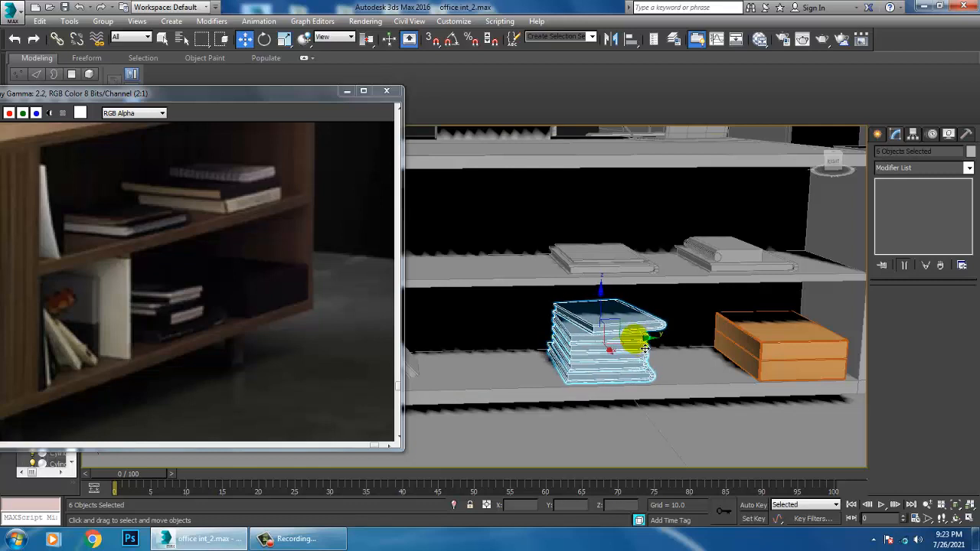
mouse_move(645, 348)
left_mouse_down()
mouse_move(543, 353)
mouse_move(534, 342)
mouse_move(698, 341)
left_mouse_up()
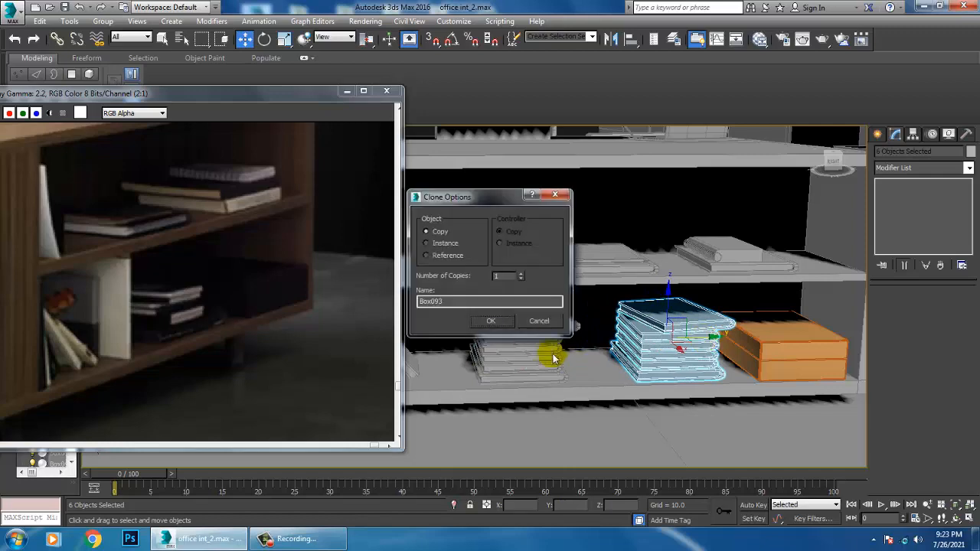
left_click(491, 321)
left_click(689, 322)
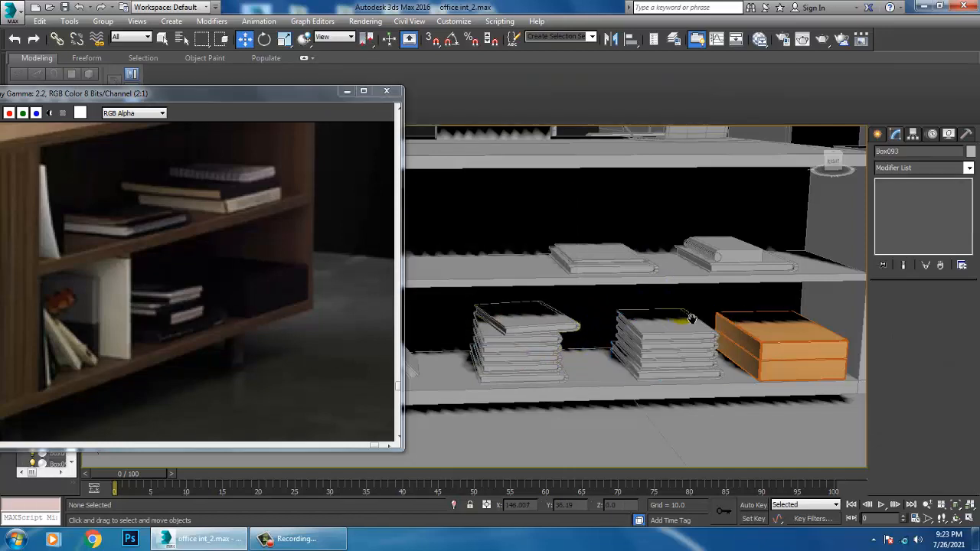
Examine the cabinet's lower shelf in the perspective, front and side views, checking the space around the books
scroll(660, 351, "up", 2)
scroll(656, 337, "down", 3)
scroll(693, 336, "up", 3)
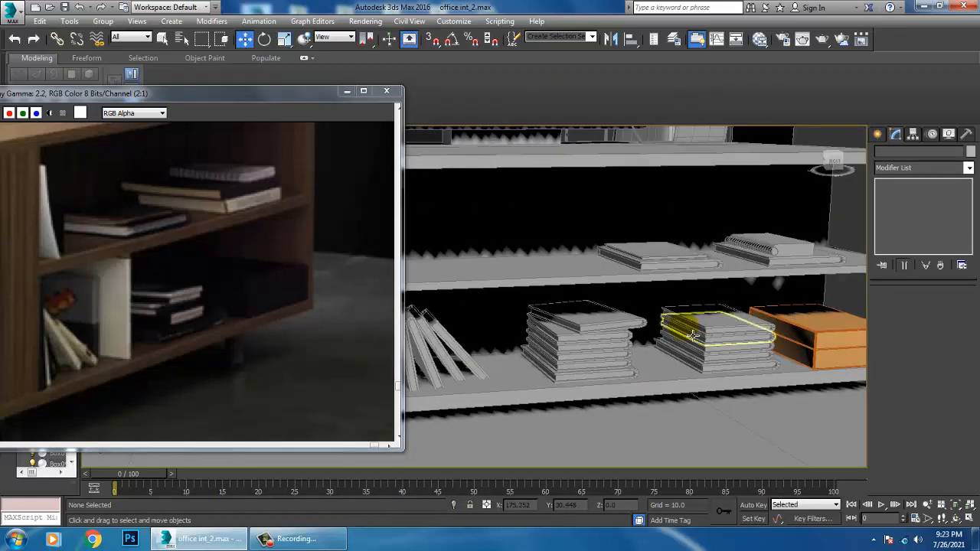
middle_click_drag(663, 340, 690, 346)
scroll(687, 348, "up", 2)
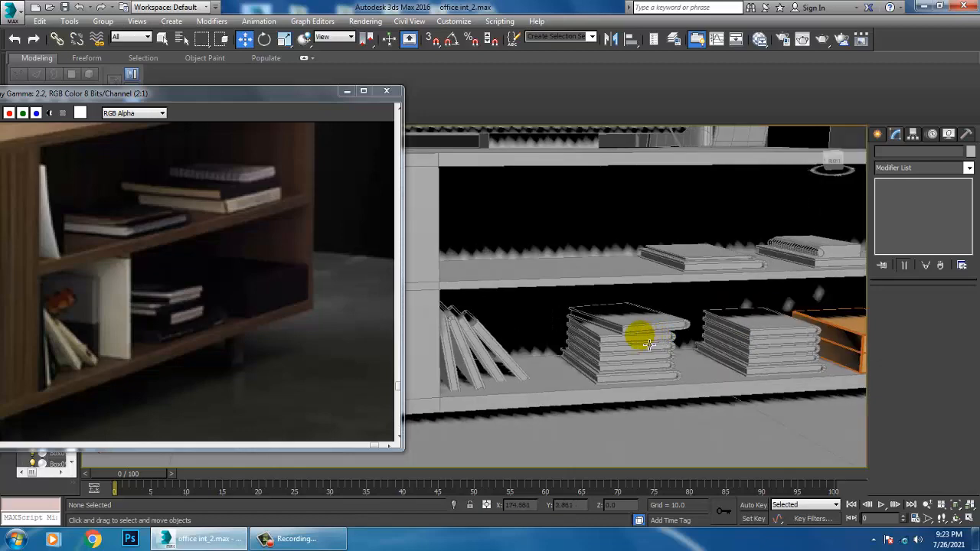
key("alt+w")
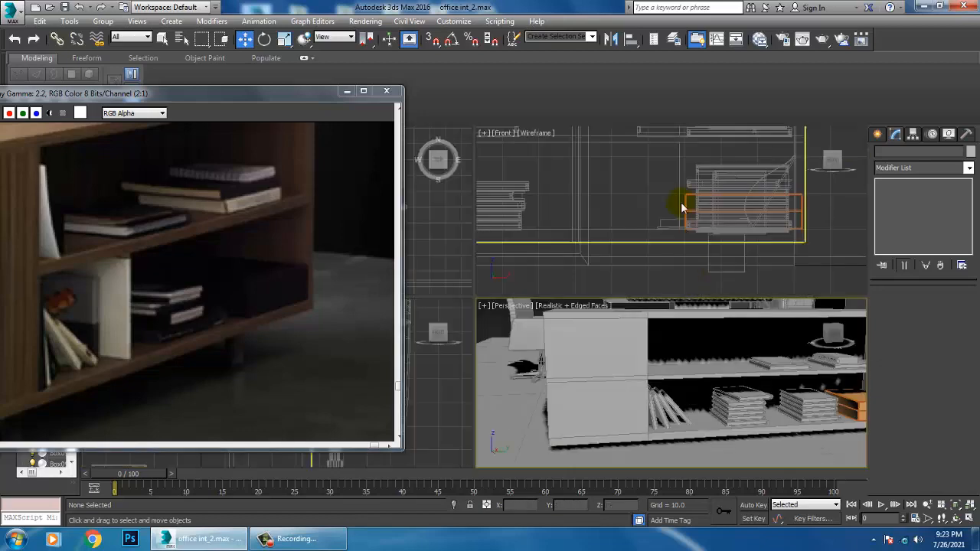
middle_click(682, 207)
key("alt+w")
scroll(689, 241, "down", 12)
key("alt+w")
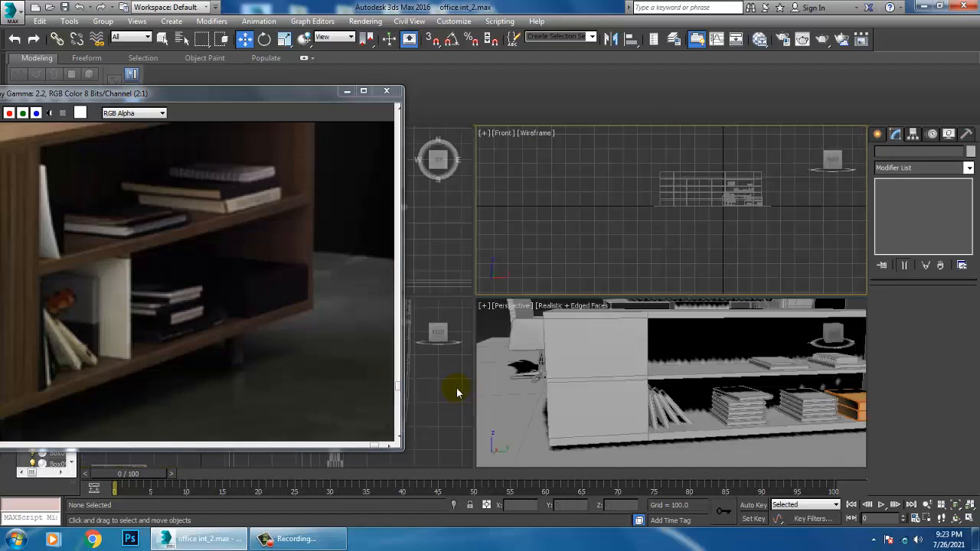
middle_click(458, 392)
key("alt+w")
scroll(488, 365, "down", 5)
middle_click_drag(488, 366, 676, 309)
scroll(658, 326, "up", 3)
key("alt+w")
middle_click(719, 195)
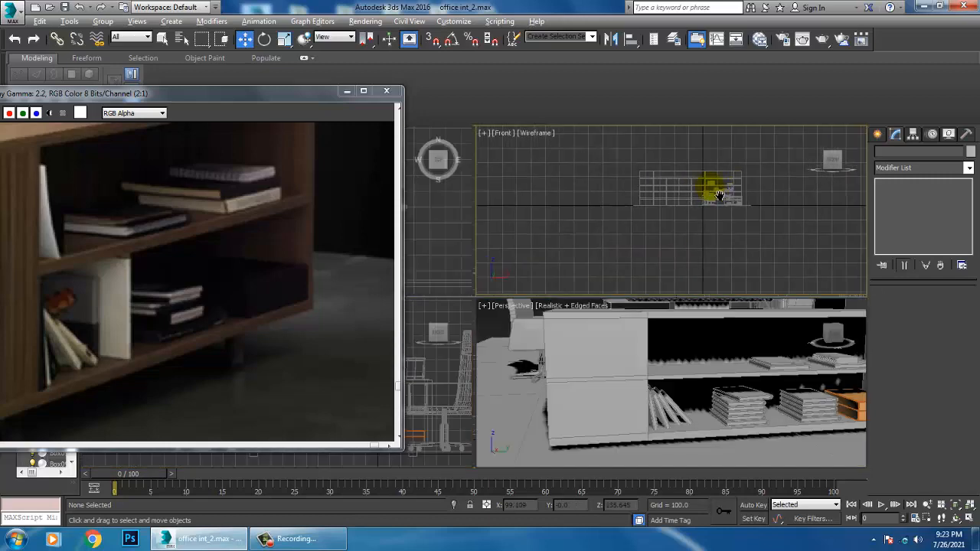
key("alt+w")
scroll(575, 219, "up", 4)
middle_click_drag(578, 211, 702, 236)
scroll(610, 369, "up", 2)
middle_click_drag(747, 394, 637, 371)
scroll(639, 372, "up", 2)
scroll(634, 343, "up", 4)
middle_click_drag(746, 371, 674, 355)
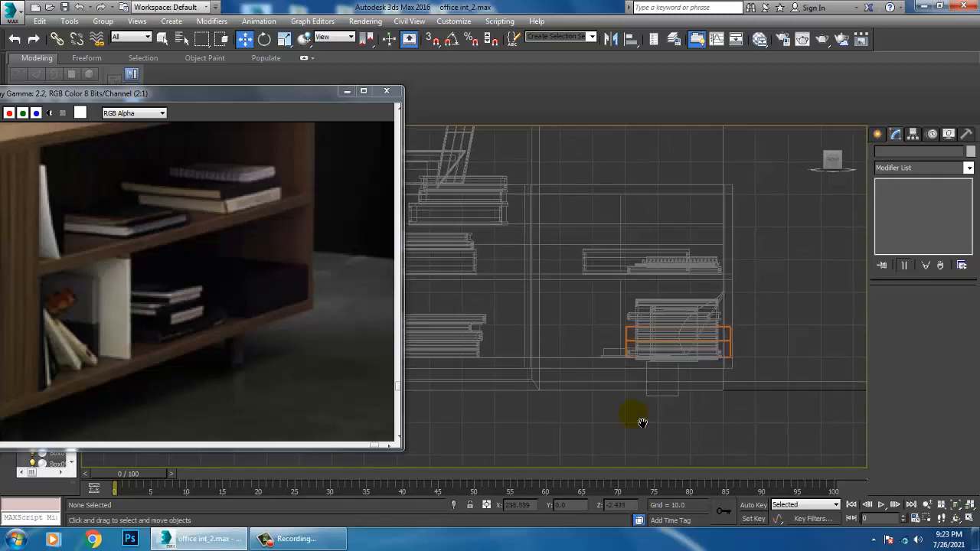
scroll(627, 259, "down", 3)
scroll(629, 262, "down", 2)
middle_click_drag(629, 262, 648, 278)
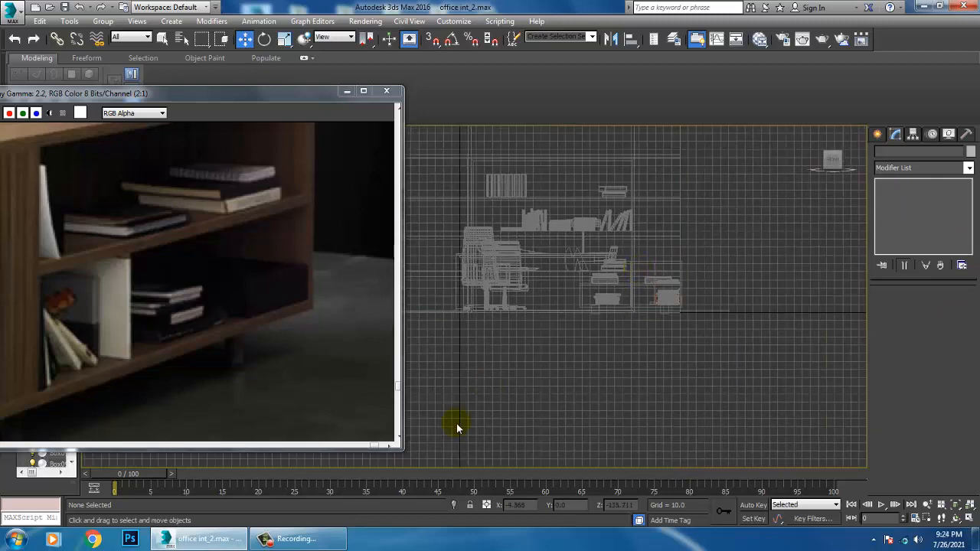
In the side view, draw a thin upright box about 25 by 0.4 units between the leaning books and the first stack
key("alt+w")
left_click(446, 395)
key("alt+w")
scroll(570, 345, "down", 4)
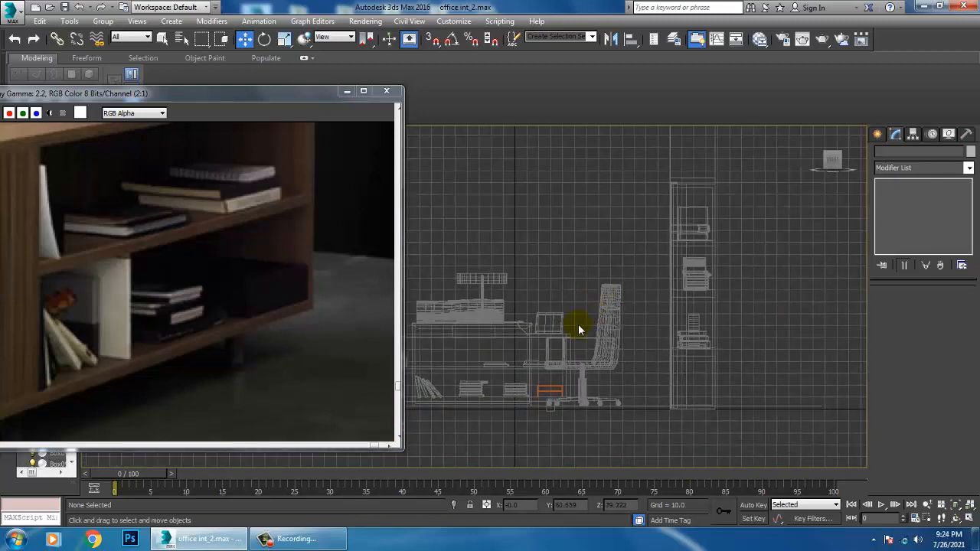
scroll(632, 342, "up", 2)
middle_click_drag(580, 330, 626, 353)
scroll(626, 354, "up", 3)
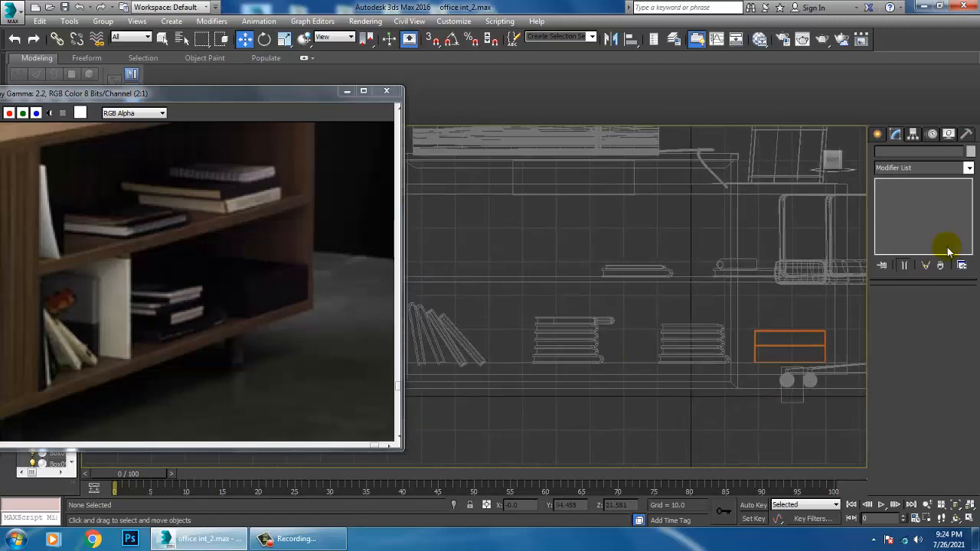
left_click(878, 134)
left_click(899, 214)
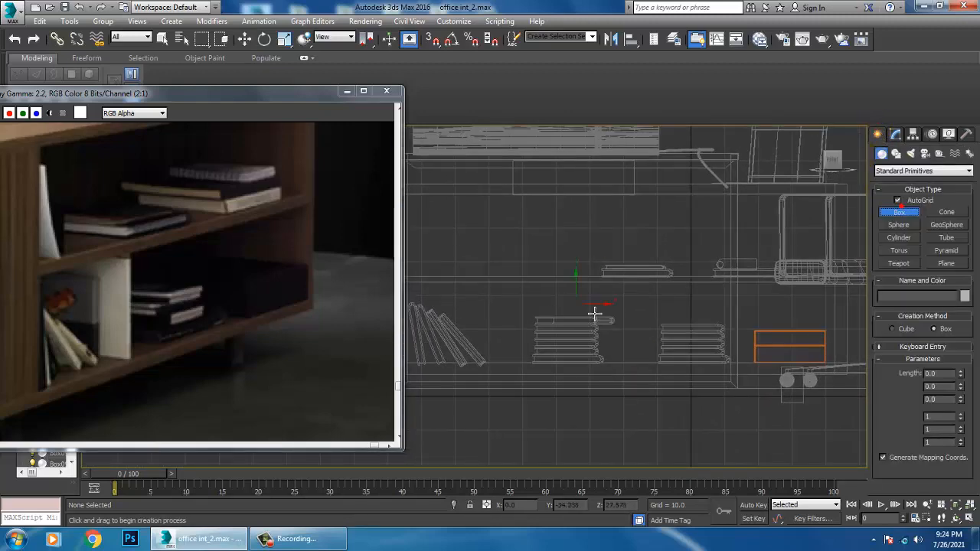
middle_click_drag(521, 297, 530, 297)
left_click_drag(529, 288, 532, 359)
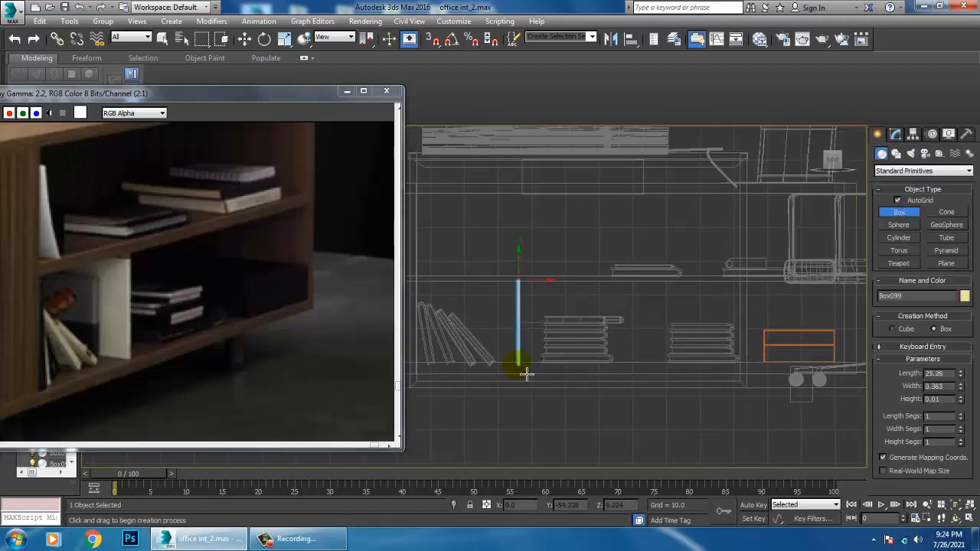
Scale the thin upright panel up along the shelf's depth
key("w")
key("alt+w")
right_click(772, 405)
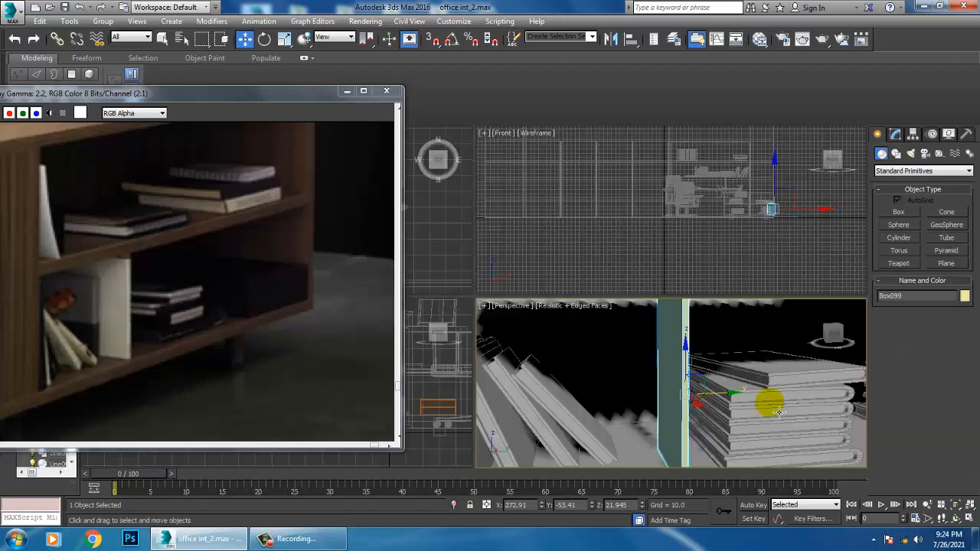
key("alt+w")
scroll(653, 360, "down", 2)
middle_click_drag(653, 360, 680, 364, "alt")
key("r")
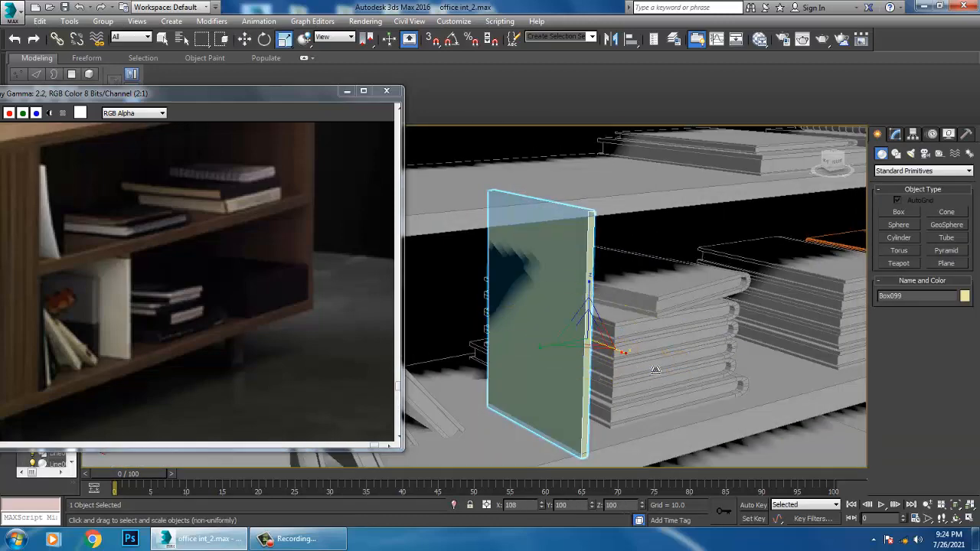
left_click_drag(655, 371, 667, 373)
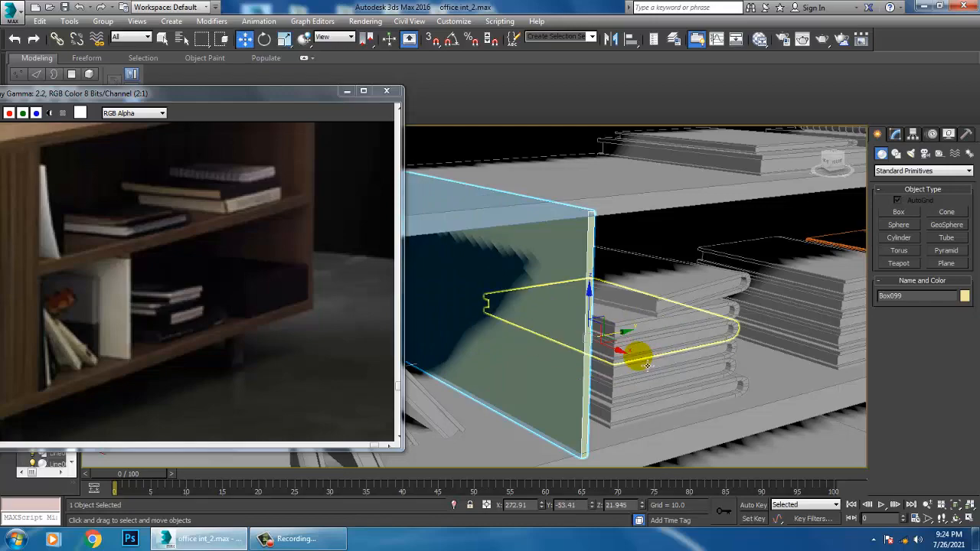
Convert the panel to an editable poly and move its four rear vertices to fit the shelf's depth
key("F3")
key("w")
middle_click_drag(621, 344, 668, 337, "alt")
right_click(585, 229)
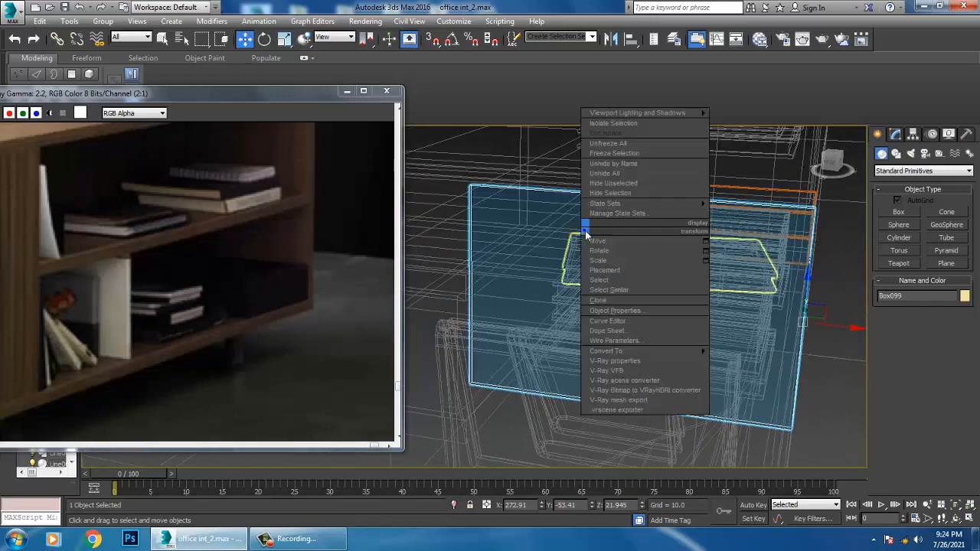
mouse_move(662, 350)
left_click(758, 361)
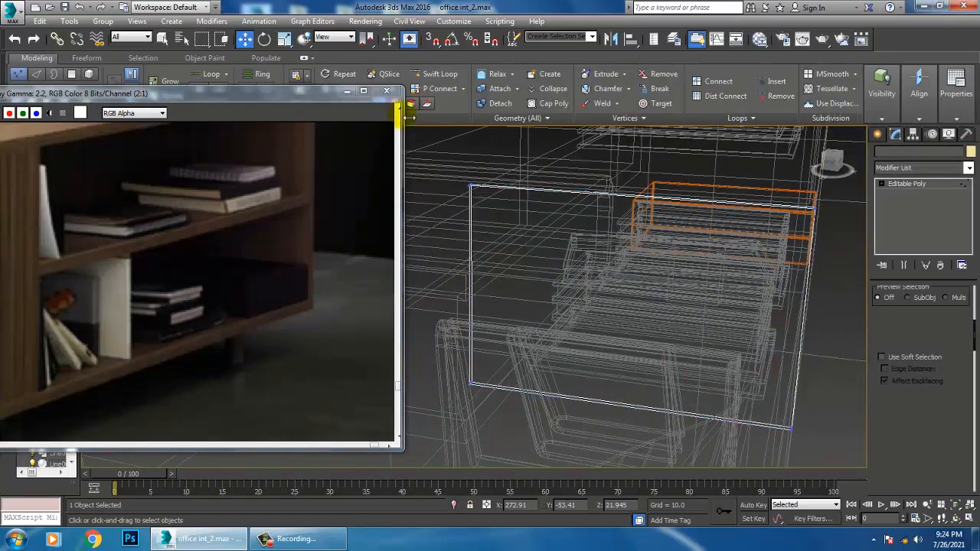
left_click_drag(521, 304, 555, 306)
key("F3")
scroll(727, 318, "down", 8)
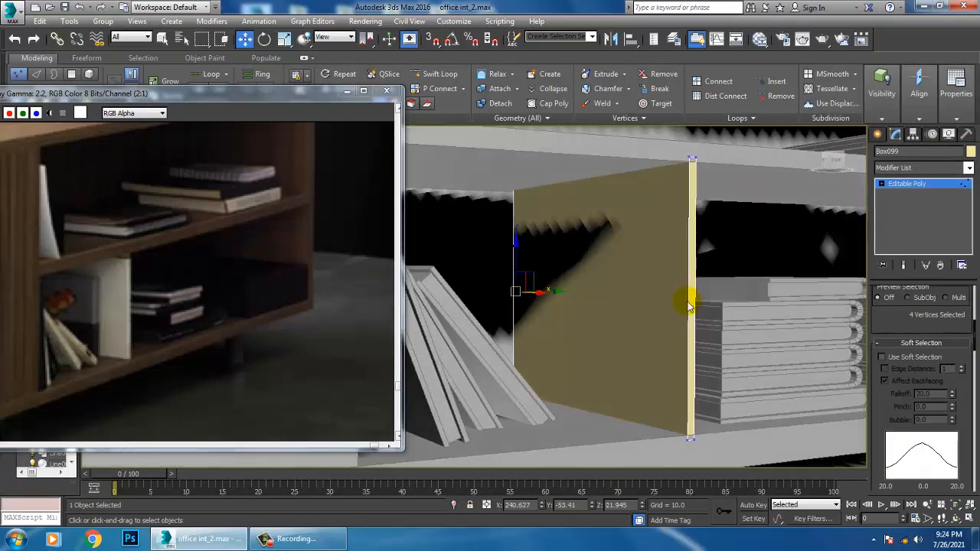
Compare the new divider panel and the shelf contents with the cabinet in the reference photo
scroll(705, 333, "down", 3)
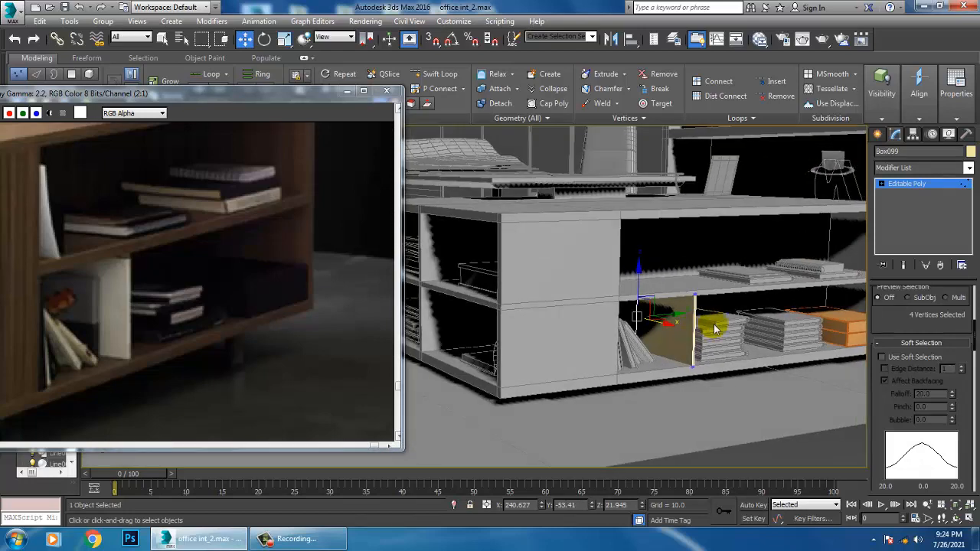
middle_click_drag(709, 325, 681, 312, "alt")
middle_click_drag(240, 290, 303, 325)
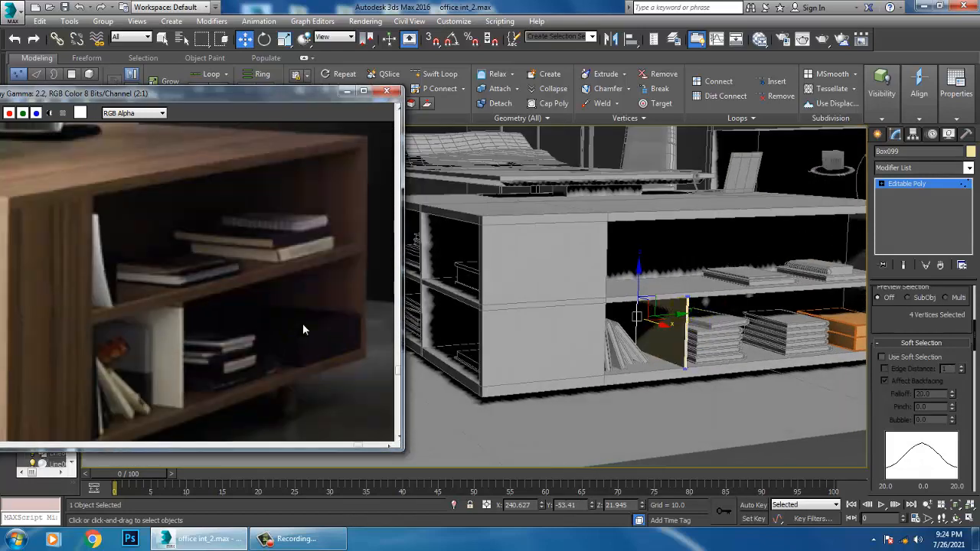
middle_click_drag(769, 304, 718, 337, "alt")
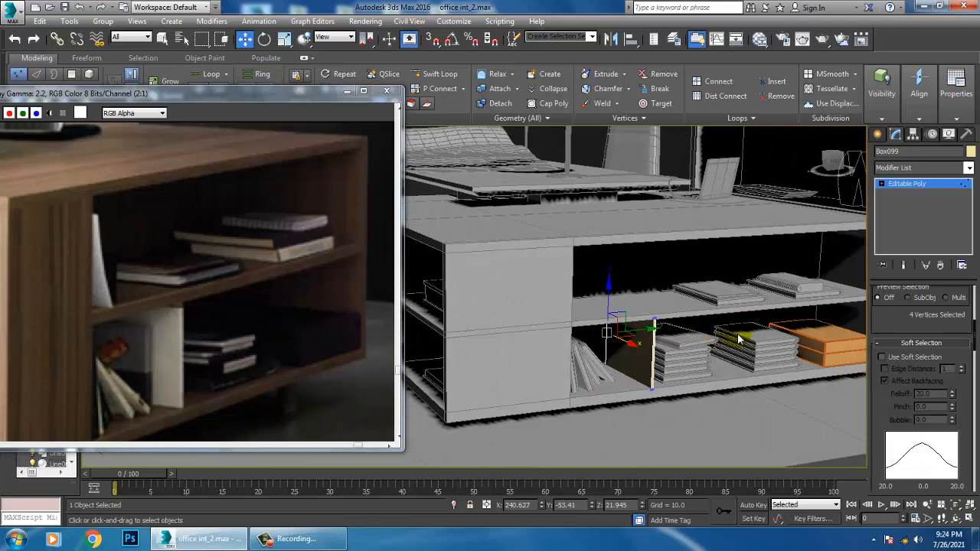
Finish the panel's vertex editing and assign the same light grey object color to all objects in the scene
scroll(850, 265, "down", 5)
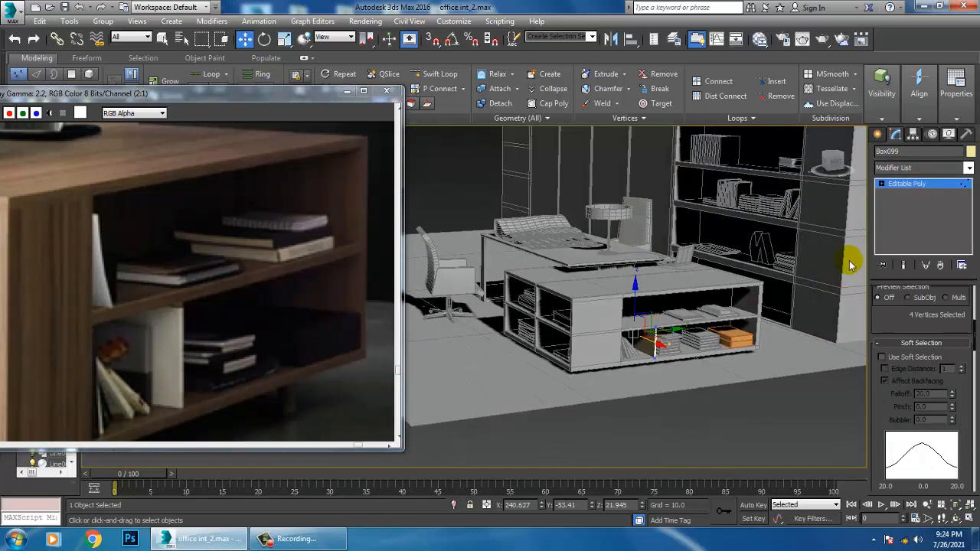
left_click(910, 184)
key("ctrl+a")
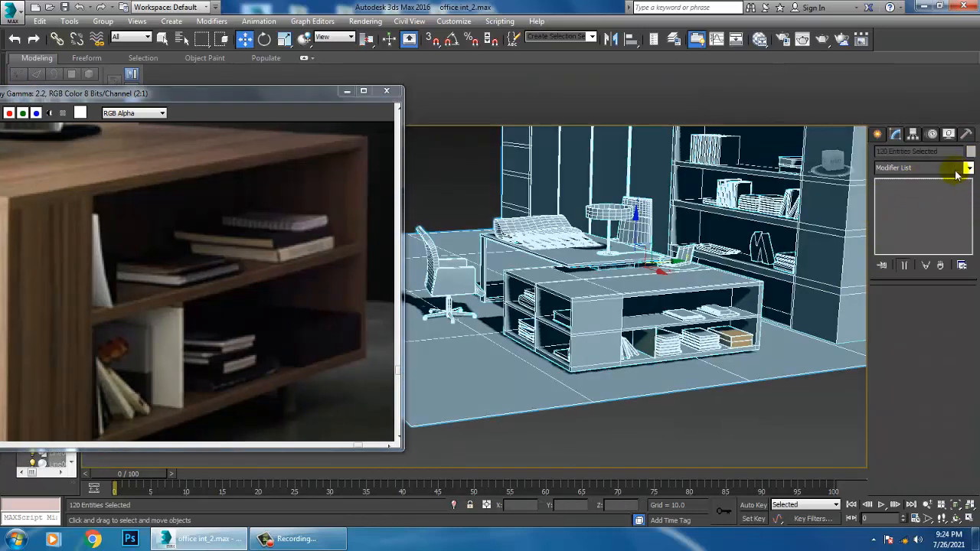
left_click(970, 151)
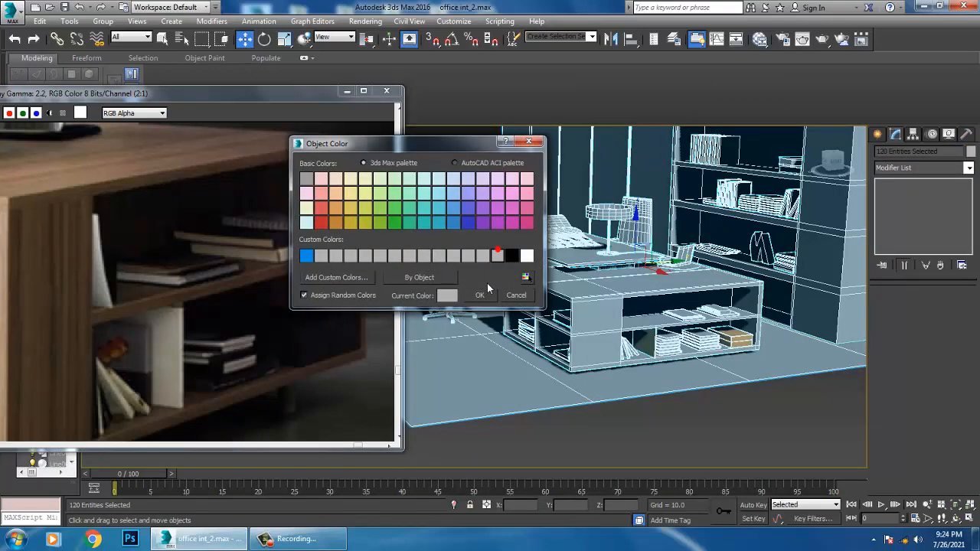
left_click(479, 294)
Examine the desktop items in the reference photo and compare them with the modeled desk around the paper sheet
middle_click_drag(726, 227, 728, 297)
middle_click_drag(570, 265, 635, 277, "alt")
middle_click_drag(203, 199, 305, 308)
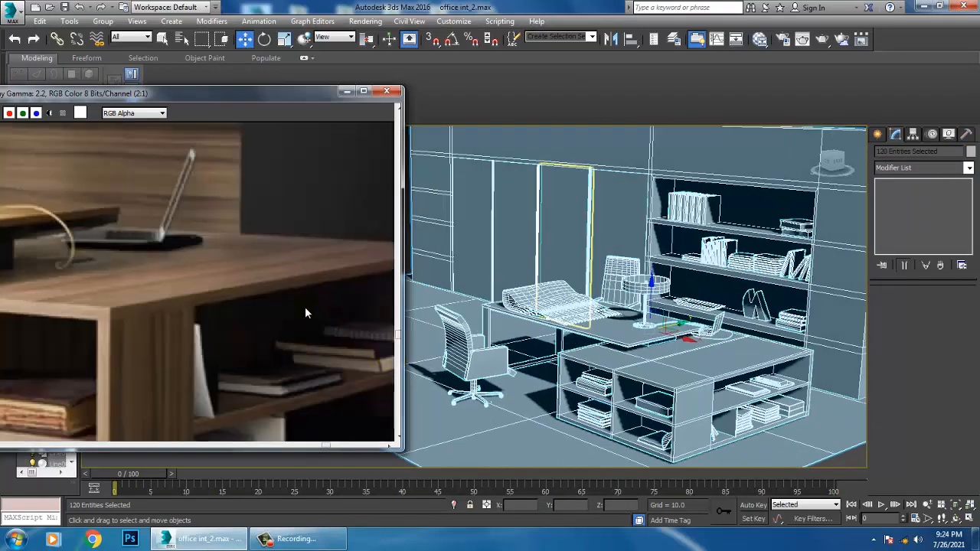
scroll(304, 307, "down", 2)
scroll(153, 278, "up", 1)
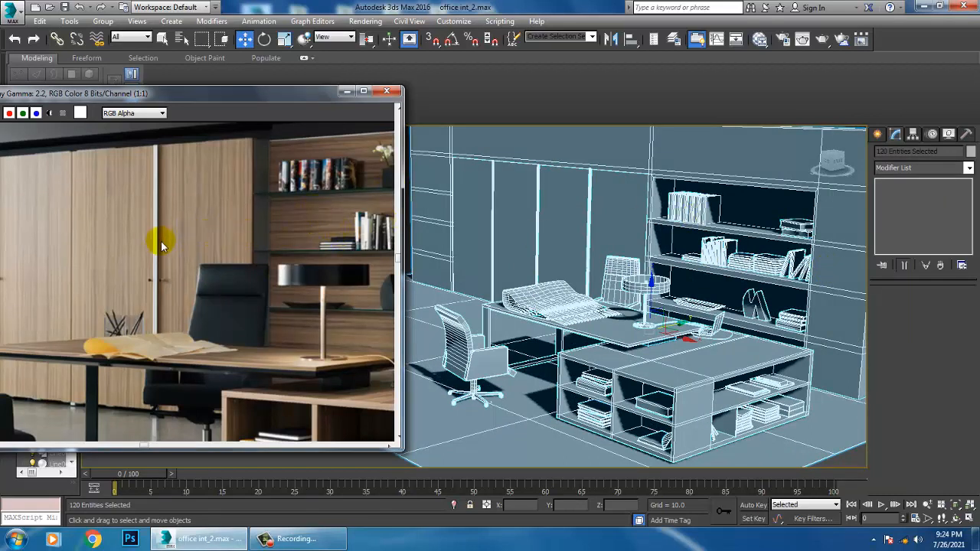
scroll(656, 306, "up", 5)
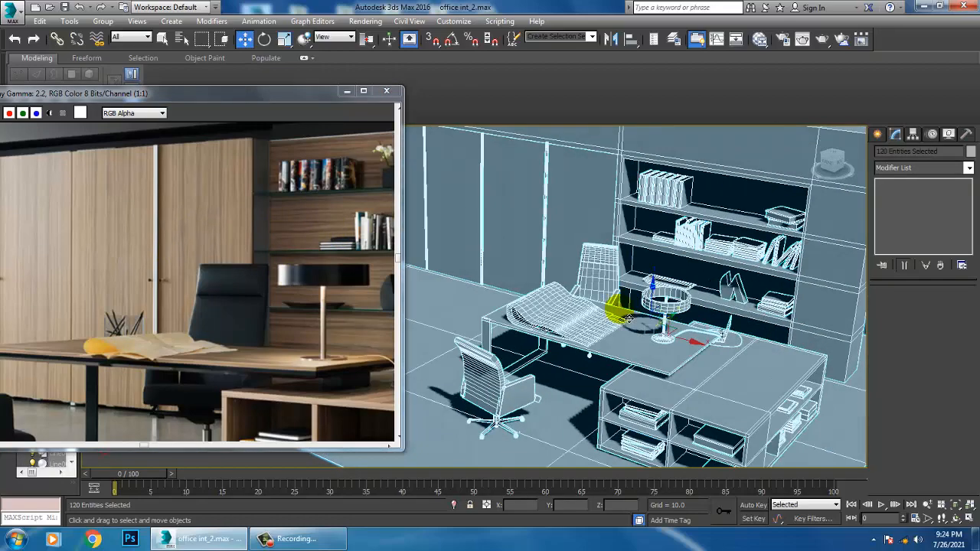
left_click(559, 373)
middle_click_drag(559, 373, 587, 381, "alt")
key("r")
left_click_drag(587, 368, 637, 373)
key("w")
middle_click_drag(638, 374, 656, 381, "alt")
scroll(141, 324, "up", 1)
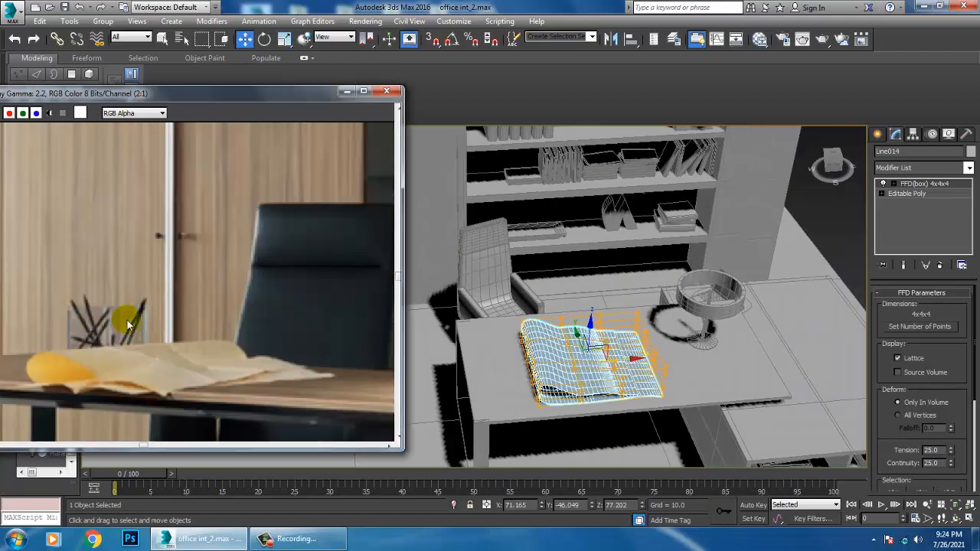
Draw a box about 18 by 31 by 22 units on the desk corner beside the rolled paper sheet
left_click(877, 134)
left_click(907, 209)
middle_click_drag(563, 367, 578, 358, "alt")
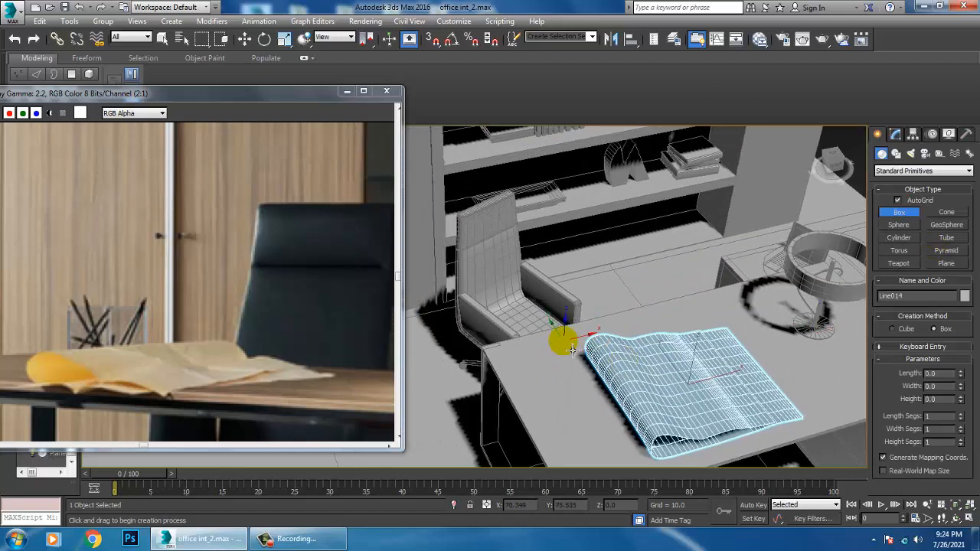
left_click_drag(572, 350, 530, 348)
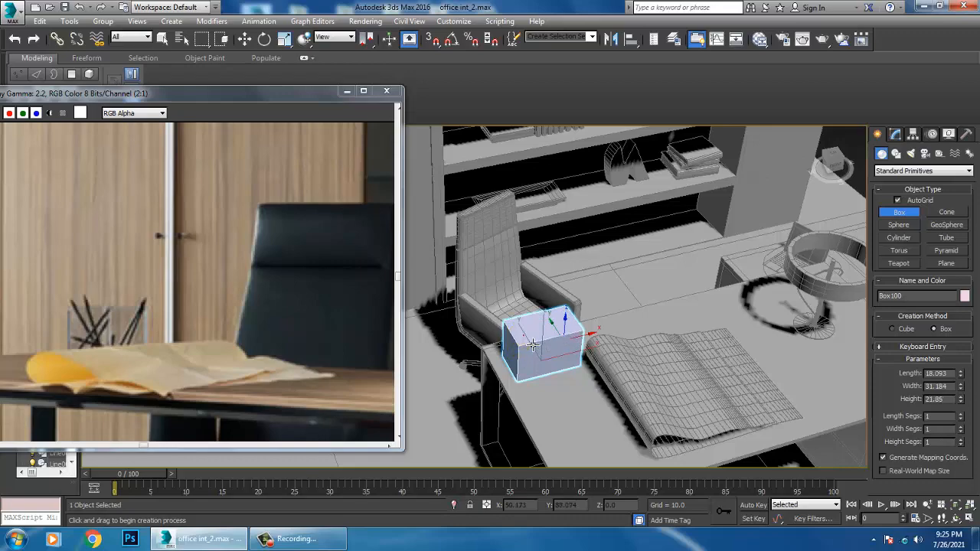
key("w")
middle_click_drag(532, 345, 601, 335, "alt")
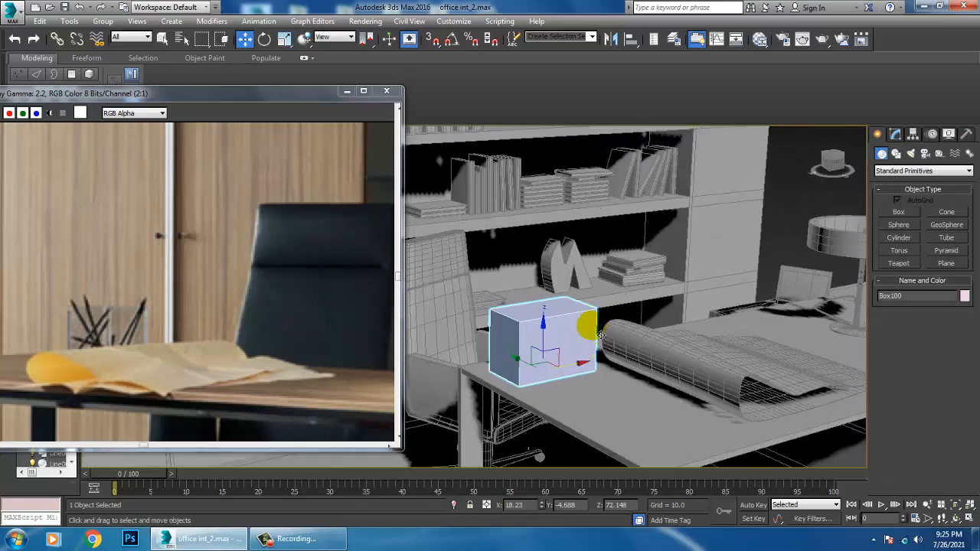
Convert the desk box to an editable poly and inset its top face by 1.0
right_click(512, 336)
mouse_move(573, 452)
left_click(678, 460)
mouse_move(582, 367)
middle_mouse_down("alt")
mouse_move(553, 361)
mouse_move(580, 385)
middle_mouse_up("alt")
scroll(536, 306, "up", 3)
key("4")
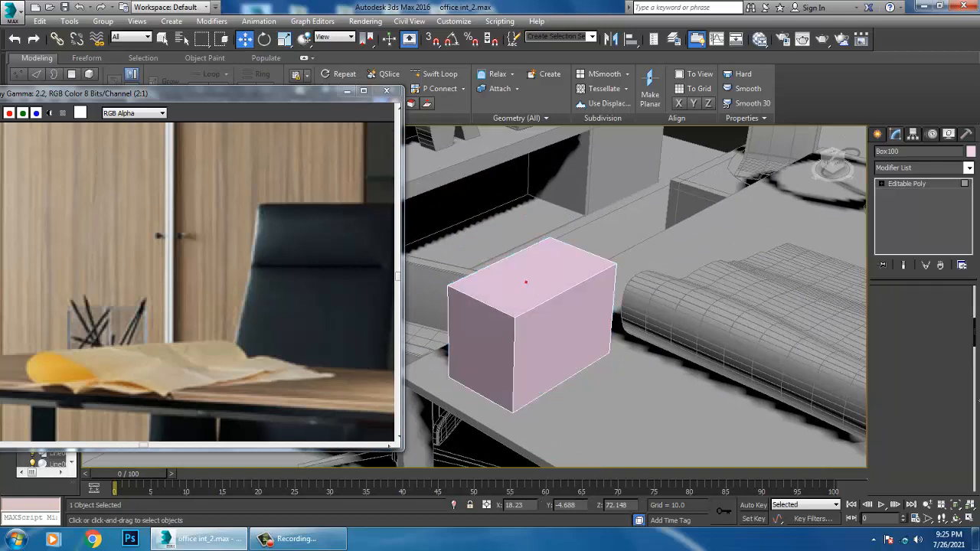
left_click(526, 282)
left_click_drag(916, 337, 908, 519)
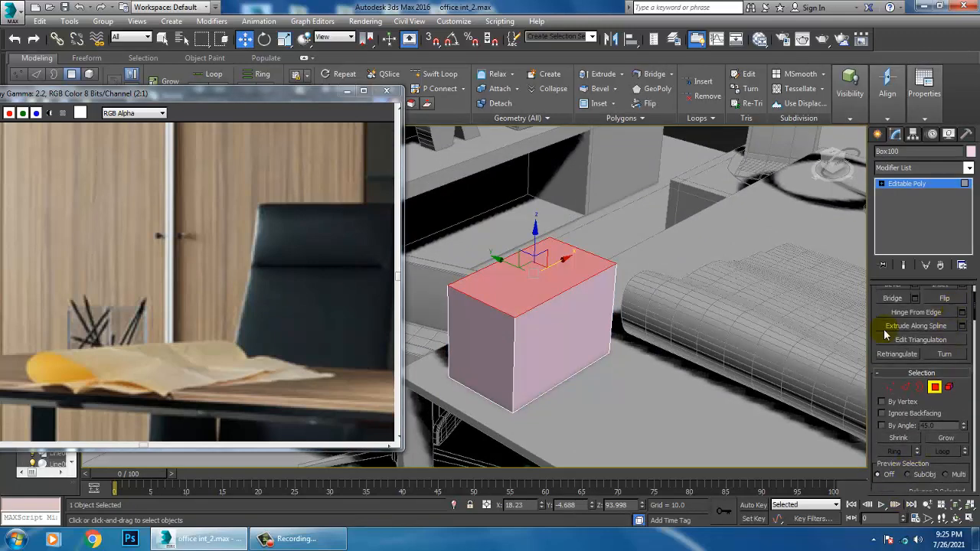
left_click_drag(888, 327, 899, 383)
left_click(962, 336)
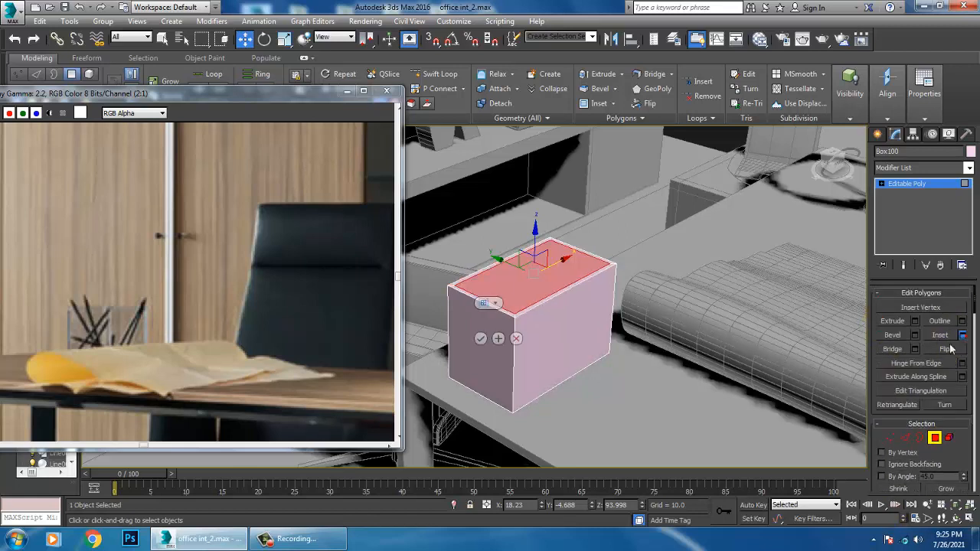
left_click(481, 339)
Extrude the inset face downward by about 21 units to hollow the box into an open holder
left_click(915, 321)
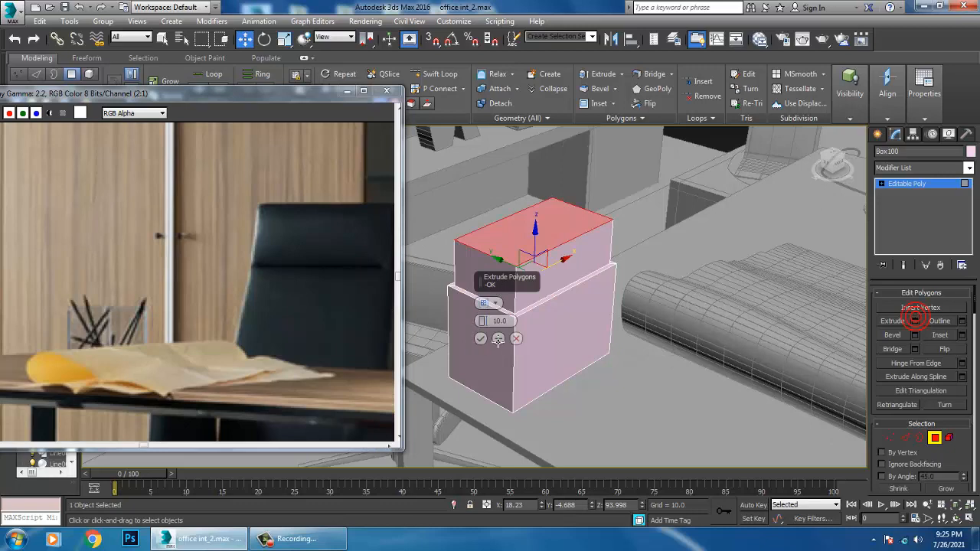
left_click_drag(482, 321, 527, 478)
key("F3")
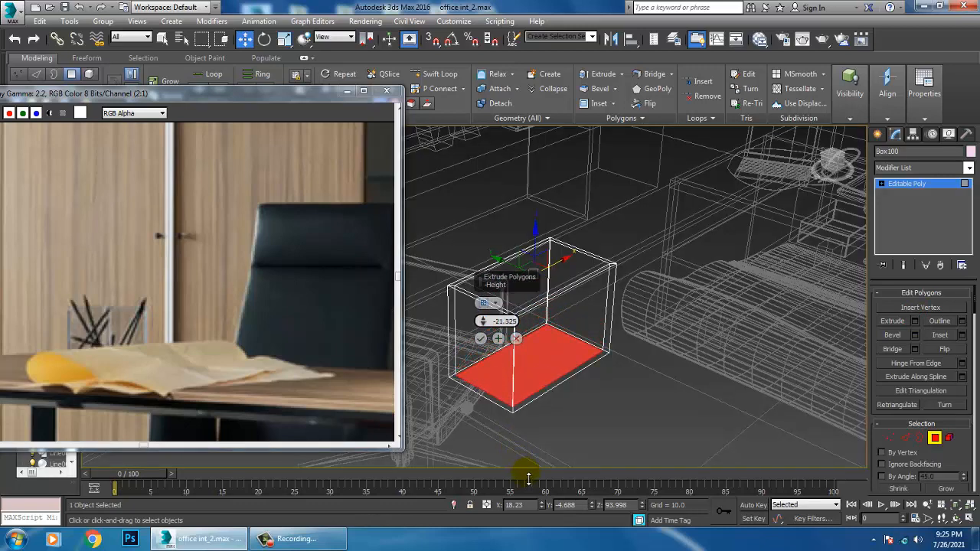
left_click(480, 339)
key("F3")
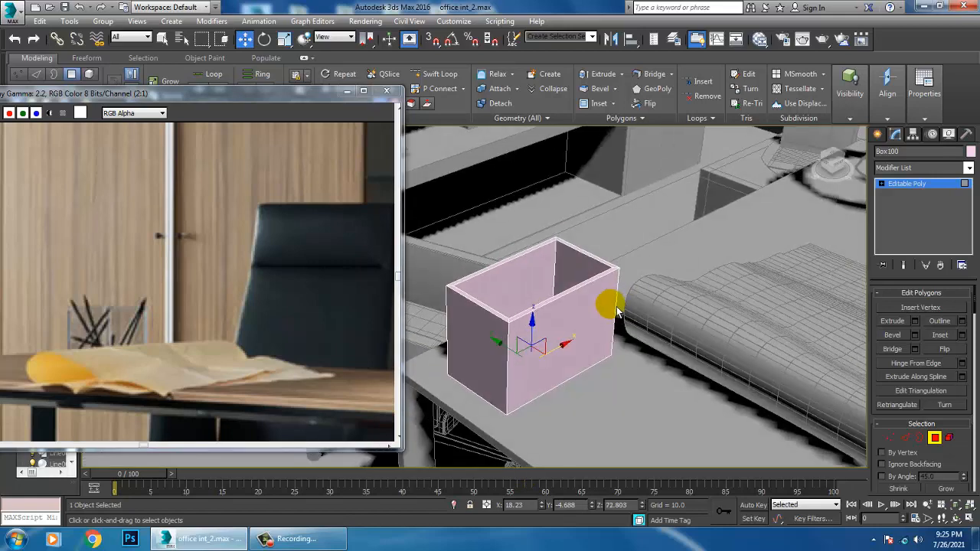
In the top view, draw a thin cylinder about 0.48 in radius and 15.4 high inside the holder's outline
left_click(878, 134)
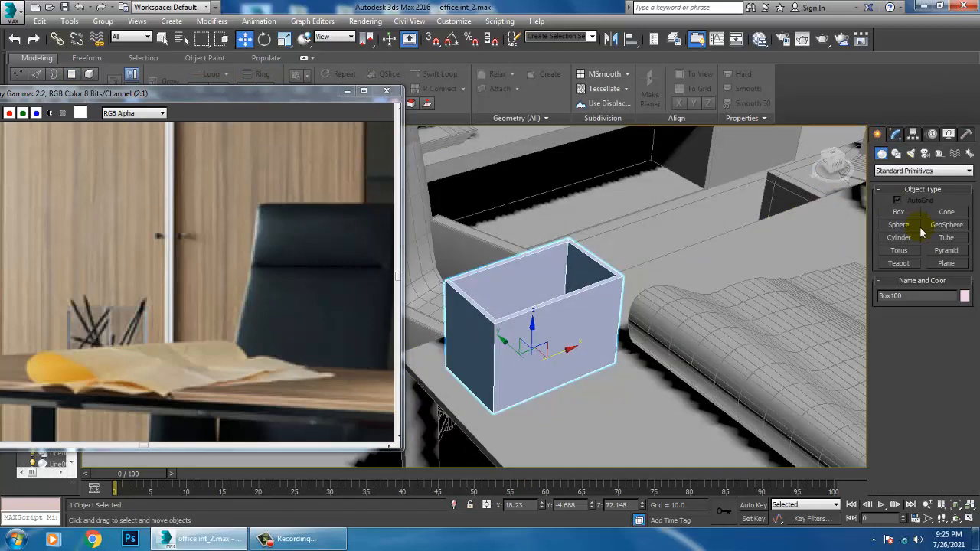
key("alt+w")
middle_click_drag(655, 186, 623, 185)
middle_click(452, 229)
key("alt+w")
key("z")
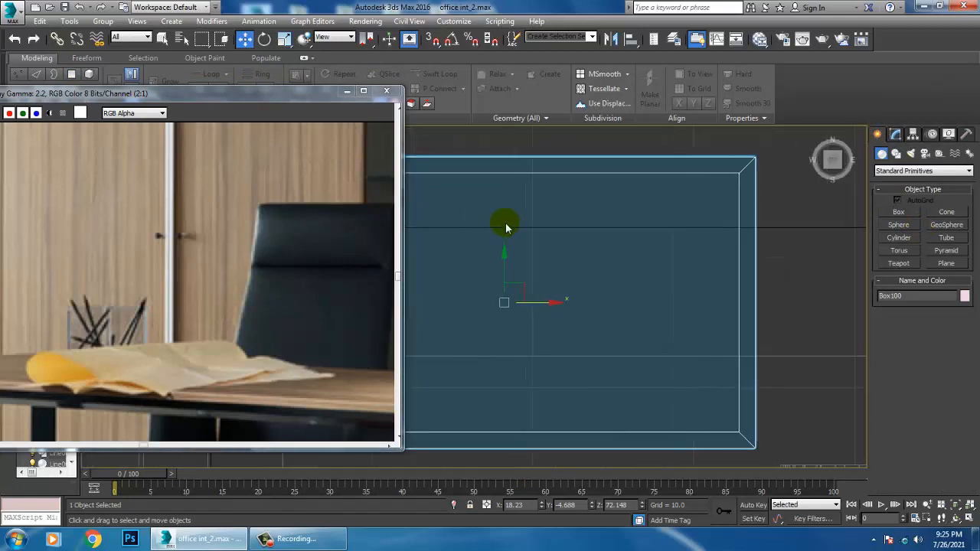
scroll(506, 227, "down", 4)
left_click(899, 237)
left_click_drag(555, 244, 566, 255)
key("w")
In the perspective view, raise the thin cylinder from the floor up into the desk holder
key("alt+w")
middle_click(699, 368)
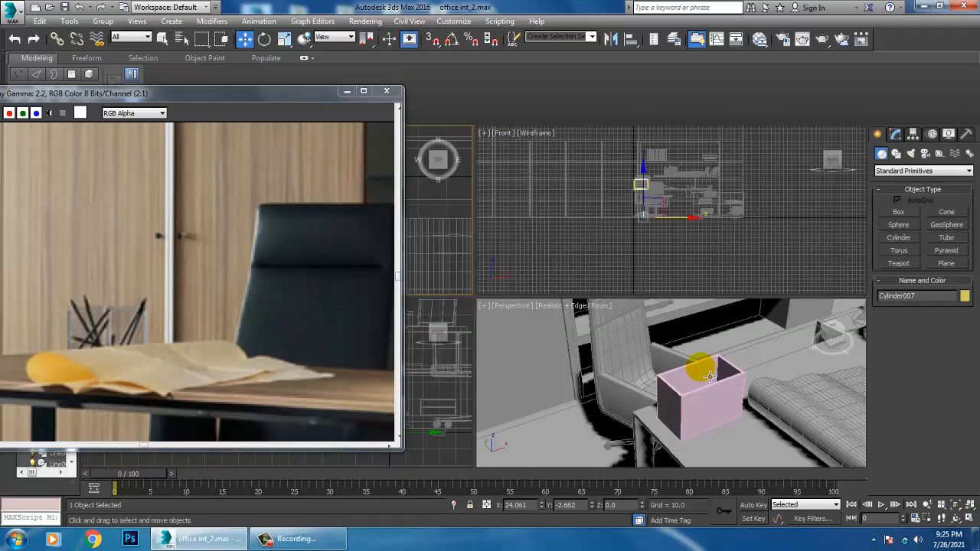
key("z")
key("alt+w")
scroll(704, 365, "down", 8)
mouse_move(607, 386)
middle_mouse_down()
mouse_move(618, 394)
mouse_move(625, 384)
middle_mouse_up()
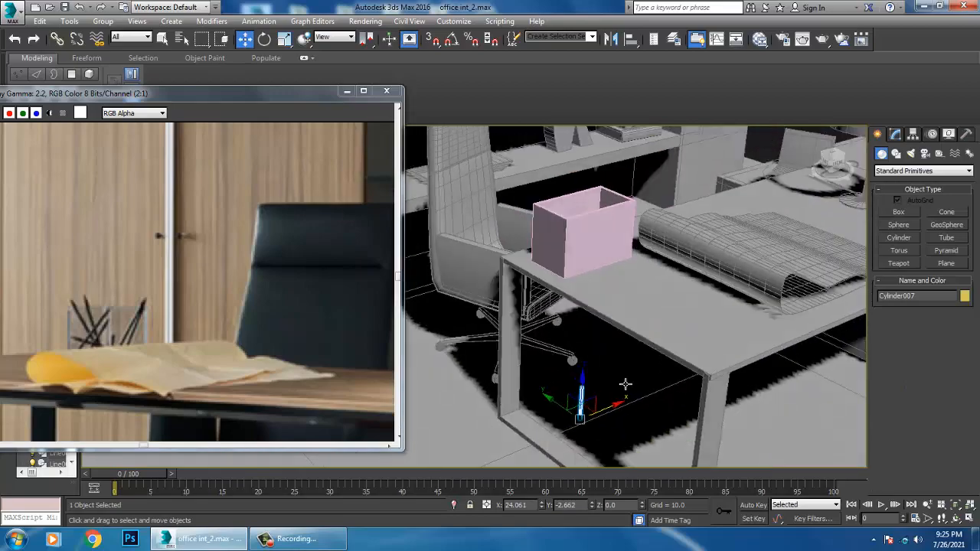
left_click_drag(583, 392, 591, 234)
key("F3")
scroll(593, 239, "up", 3)
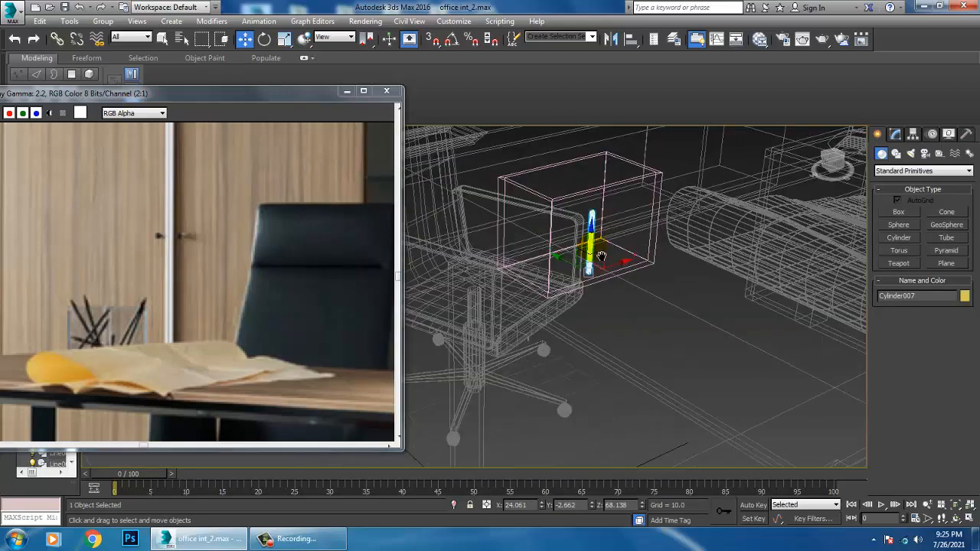
middle_click_drag(600, 256, 574, 210, "alt")
scroll(570, 205, "up", 2)
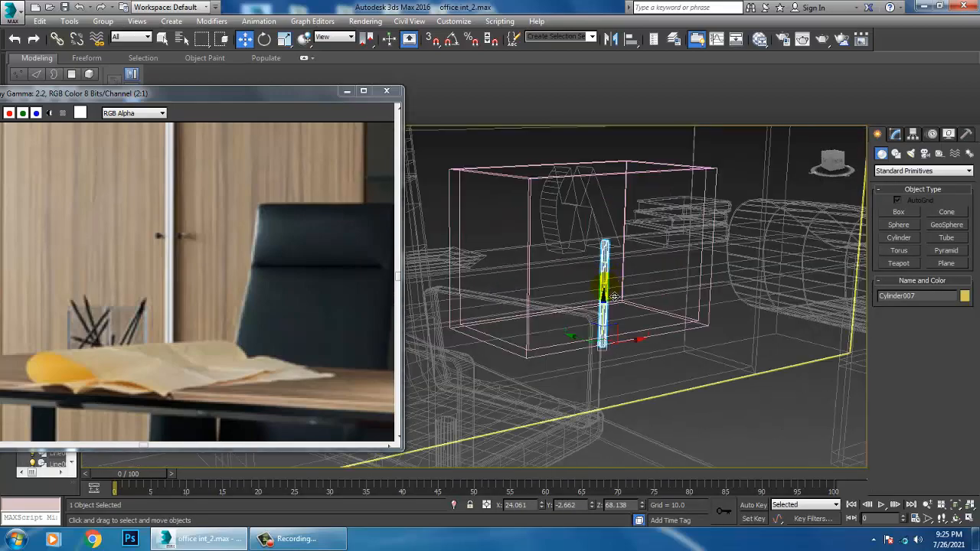
Lower the top vertices of the holder to make it shorter
left_click(558, 180)
key("1")
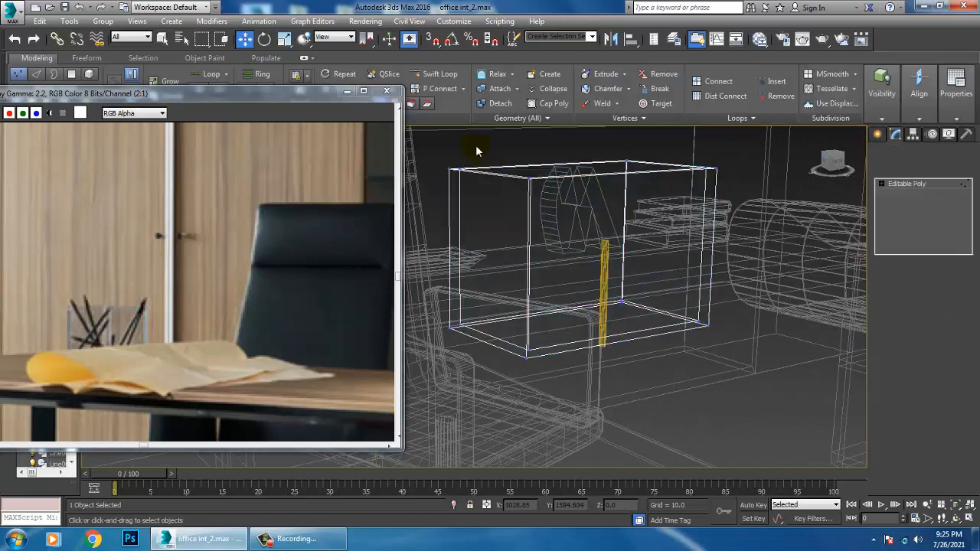
left_click_drag(435, 145, 812, 213)
middle_click_drag(648, 154, 680, 212)
left_click_drag(627, 204, 626, 223)
left_click(917, 195)
Raise the thin cylinder slightly inside the holder, to a Z position of about 70.6
left_click(629, 349)
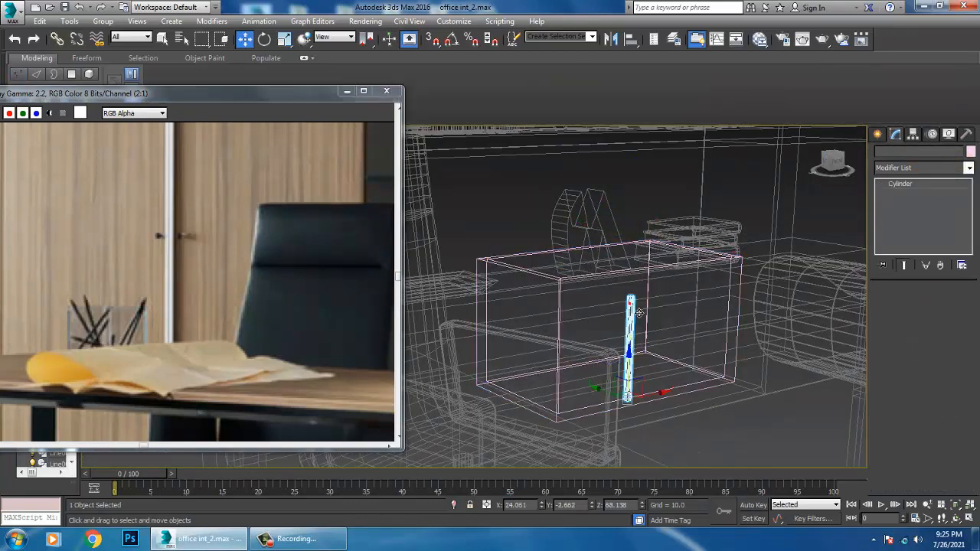
left_click_drag(646, 375, 645, 351)
scroll(645, 348, "up", 4)
scroll(621, 337, "down", 1)
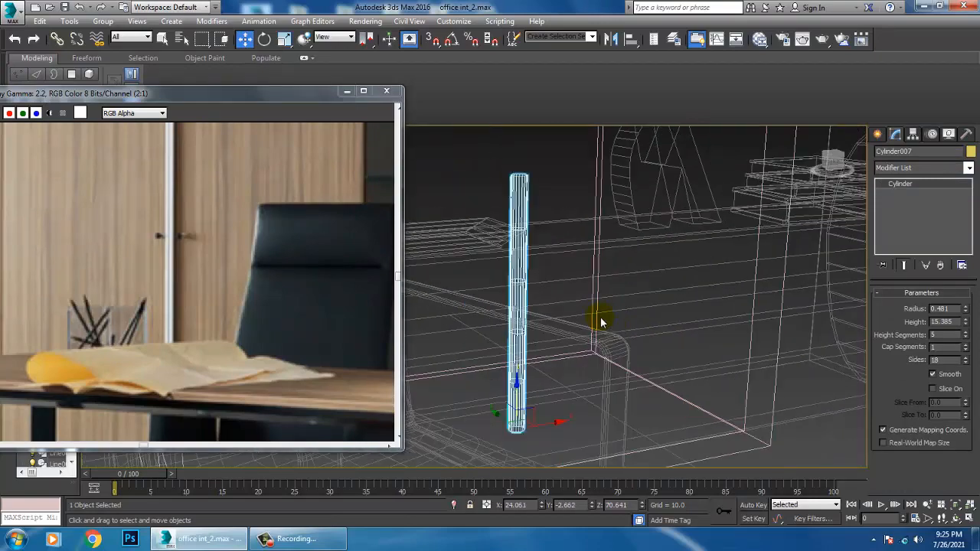
middle_click_drag(601, 320, 642, 343)
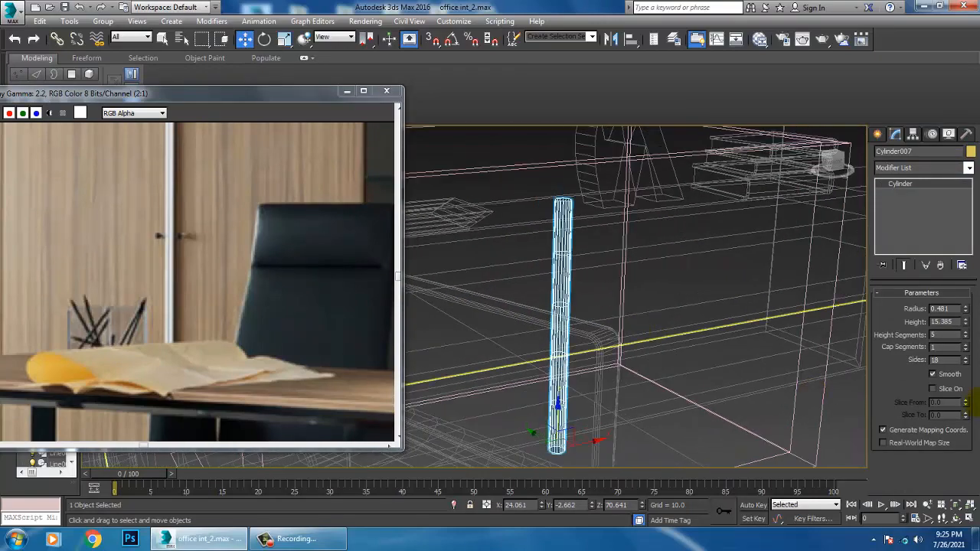
Set the cylinder's height segments to 2 and convert it to an editable poly
left_click(965, 339)
left_click(965, 338)
right_click(570, 232)
mouse_move(656, 357)
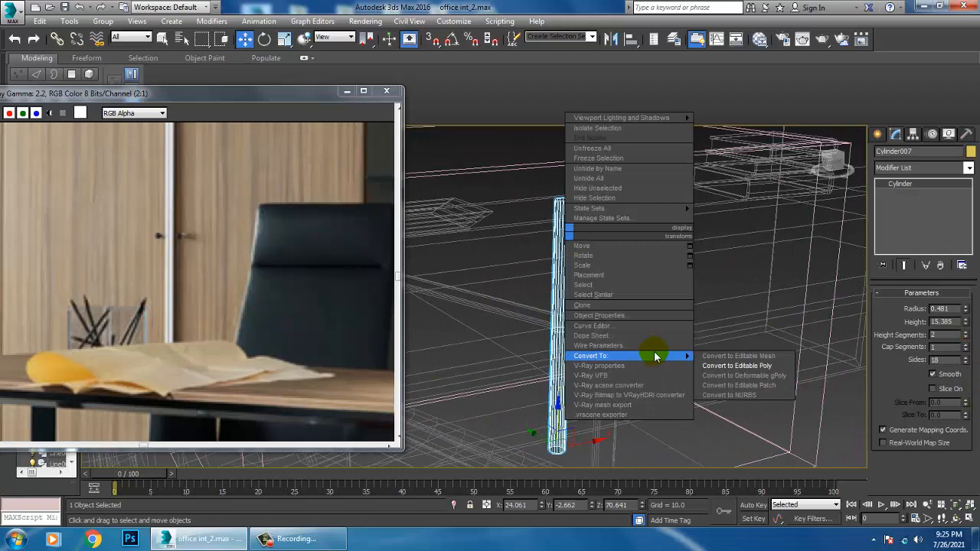
left_click(758, 366)
Bevel the cylinder's top face with a height of 1.586 and an outline of -0.223
left_click(937, 307)
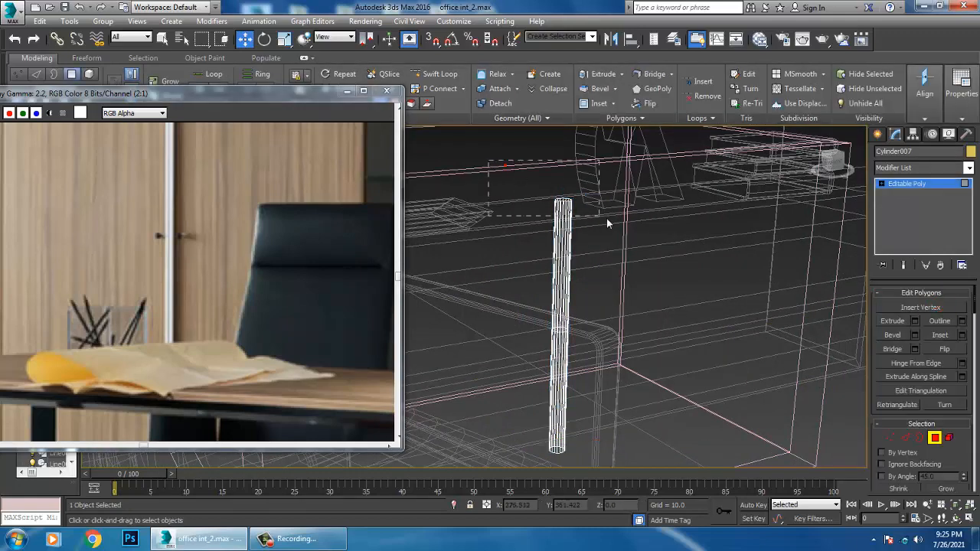
left_click(914, 334)
middle_click_drag(648, 296, 660, 305)
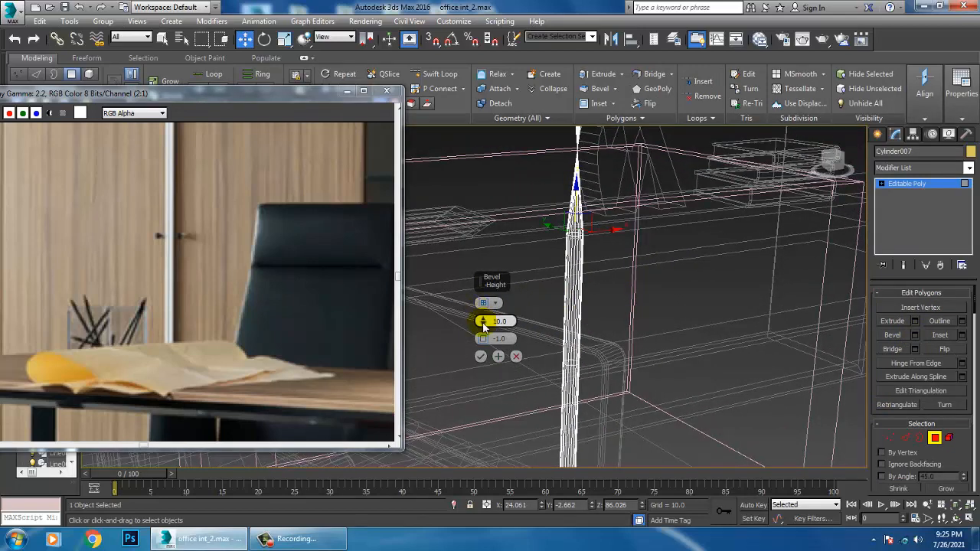
mouse_move(494, 348)
left_mouse_down()
mouse_move(483, 340)
mouse_move(493, 339)
left_mouse_up()
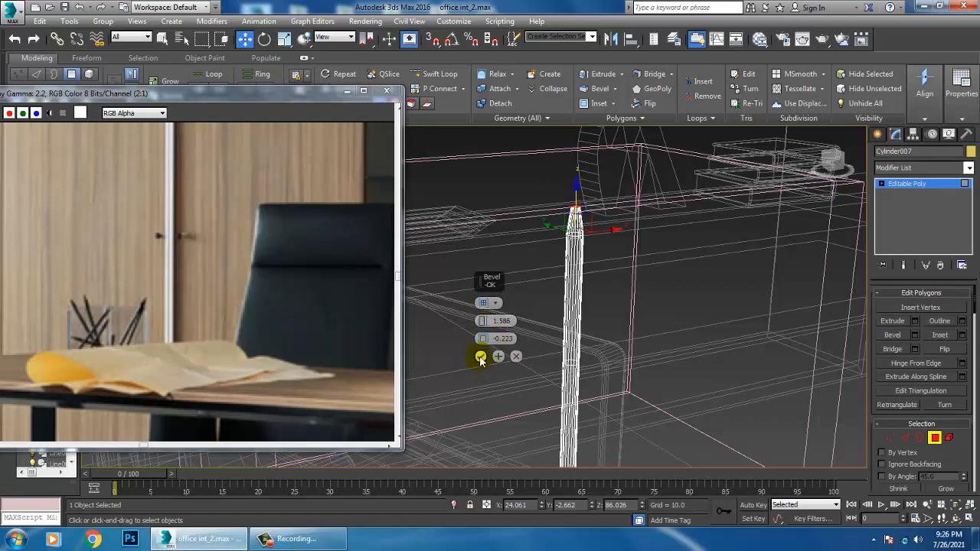
left_click(480, 356)
Scale down the beveled top face to taper the cylinder into a pencil tip
key("z")
scroll(649, 255, "down", 5)
key("F3")
middle_click_drag(621, 287, 631, 275)
scroll(632, 275, "down", 4)
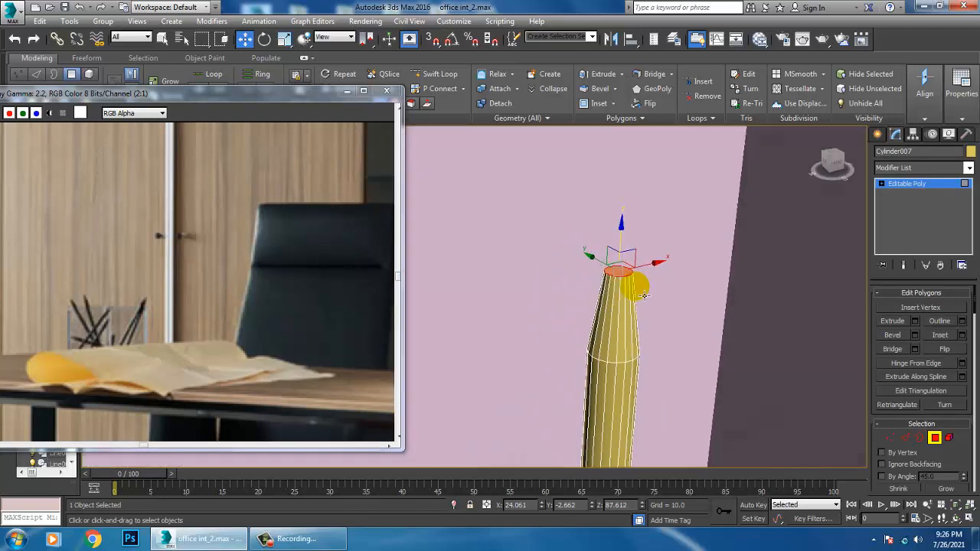
key("r")
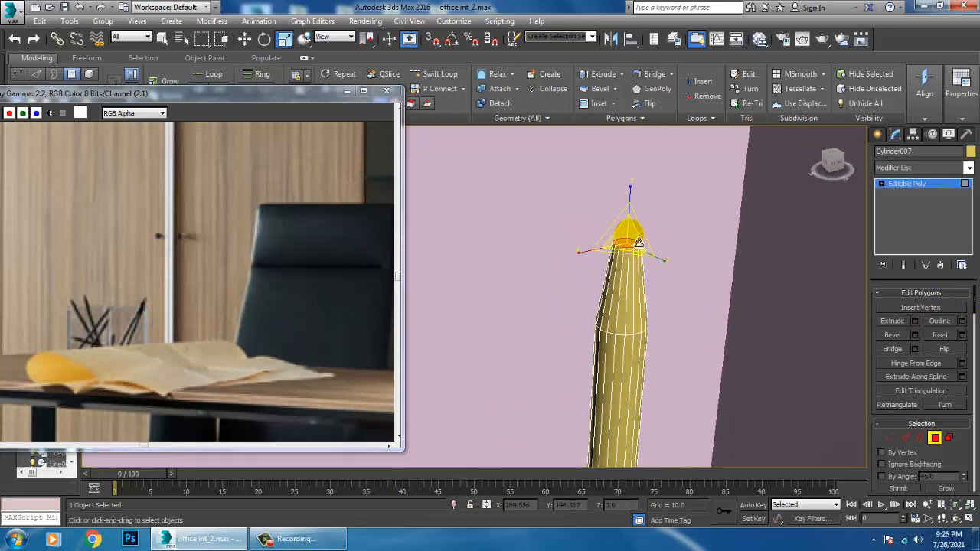
left_click_drag(629, 233, 666, 296)
key("w")
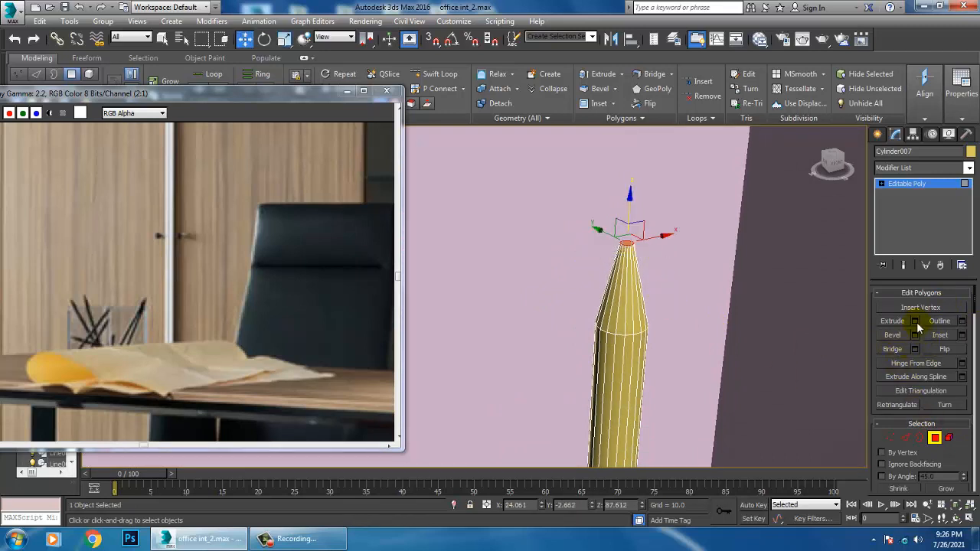
Extrude the small face at the pencil's tip by 0.292
left_click(915, 323)
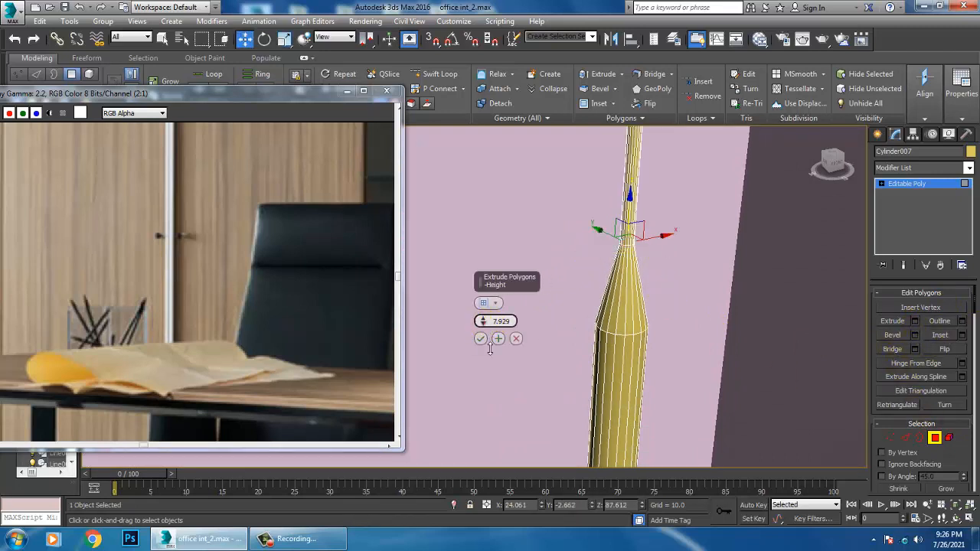
left_click_drag(497, 368, 500, 375)
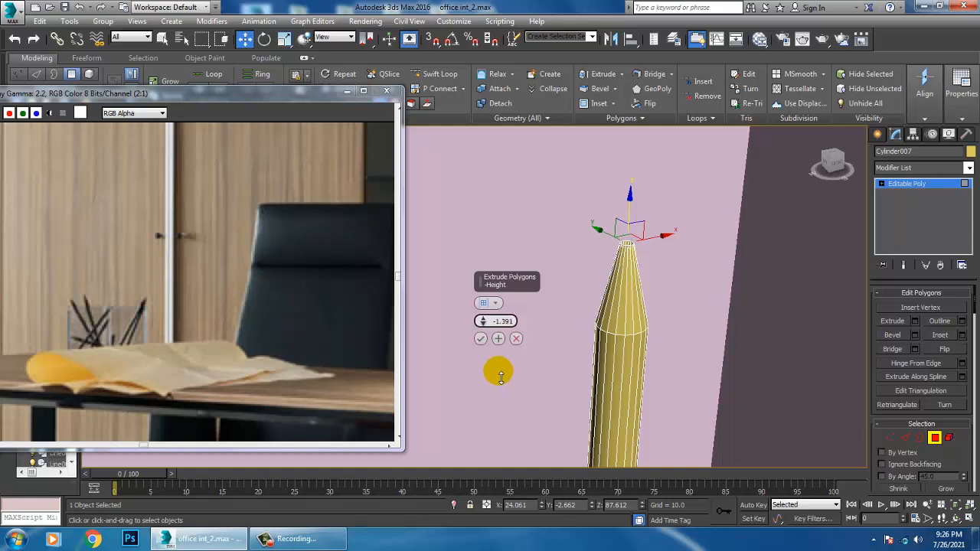
left_click(480, 338)
Scale the extruded tip face to about 35 percent and move it up about 0.46 to form a sharp point
key("r")
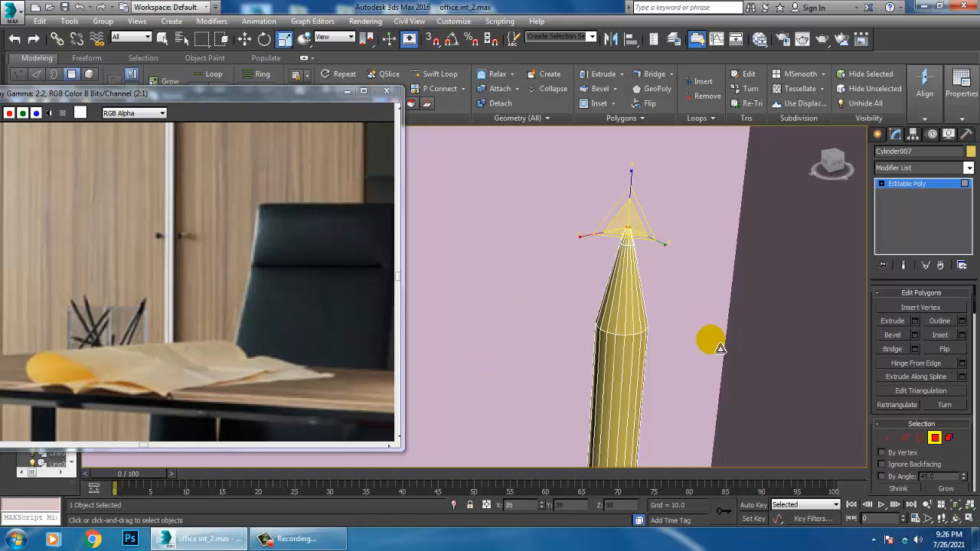
key("w")
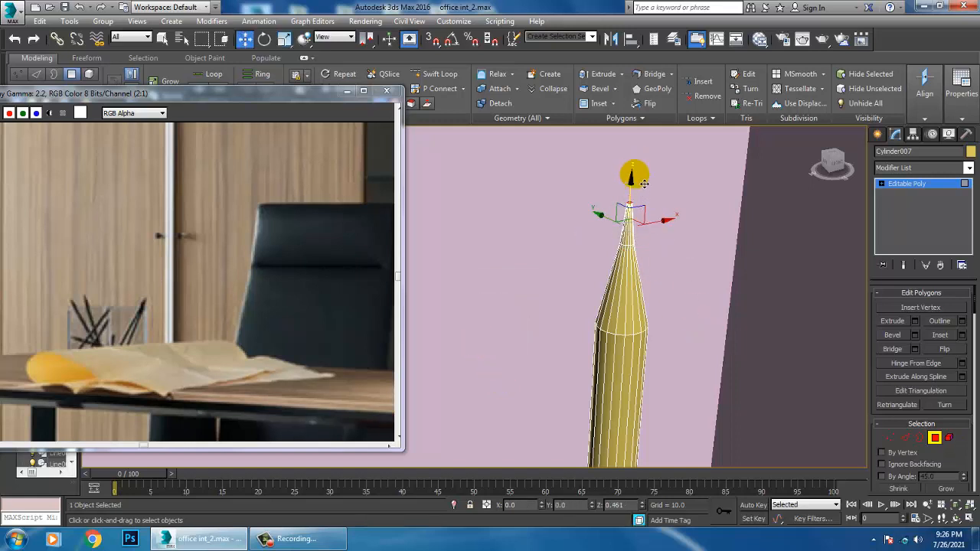
mouse_move(643, 184)
middle_mouse_down("alt")
mouse_move(634, 281)
mouse_move(663, 293)
mouse_move(618, 292)
middle_mouse_up("alt")
Select the ring of 18 edges where the pencil's tapered tip meets its shaft
left_click(907, 438)
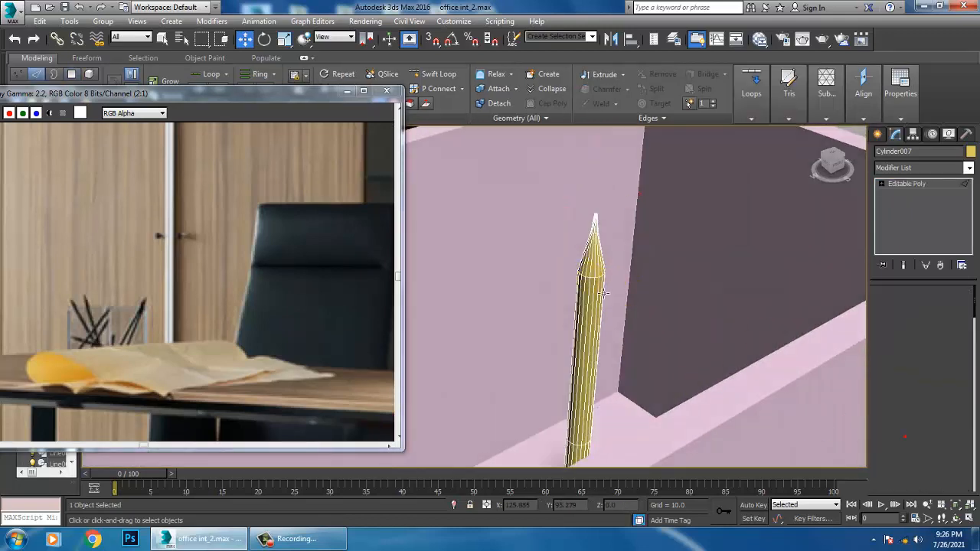
left_click_drag(564, 262, 641, 290)
left_click_drag(633, 307, 551, 336, "alt")
left_click_drag(529, 206, 687, 257, "alt")
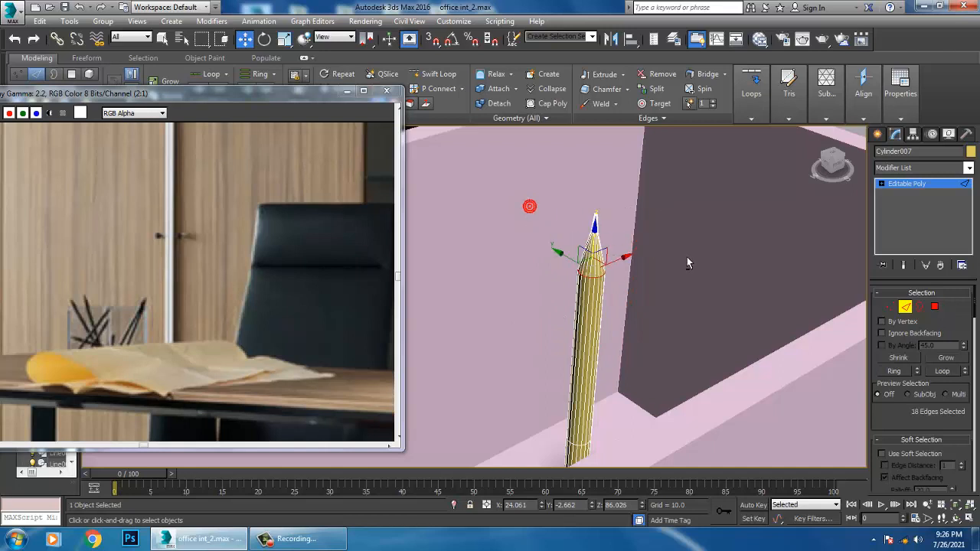
scroll(908, 416, "down", 5)
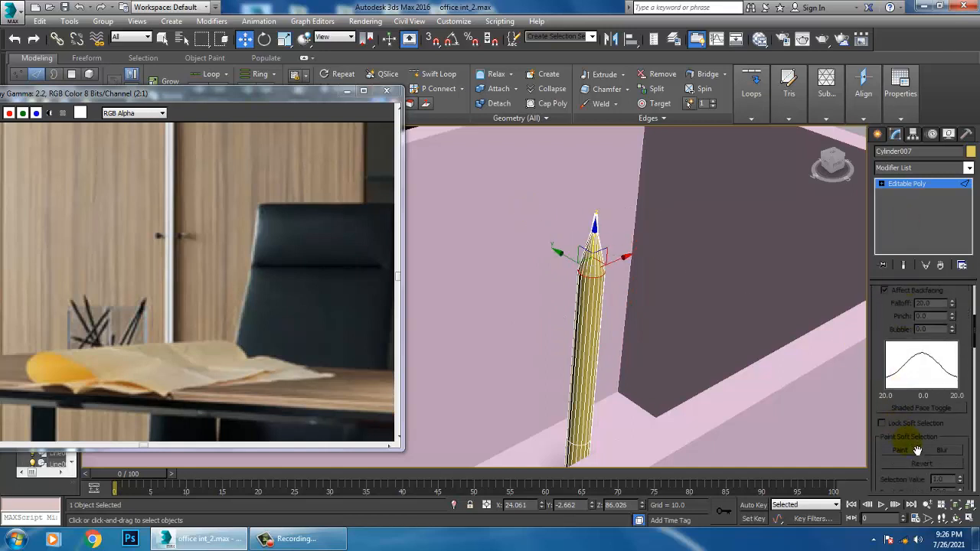
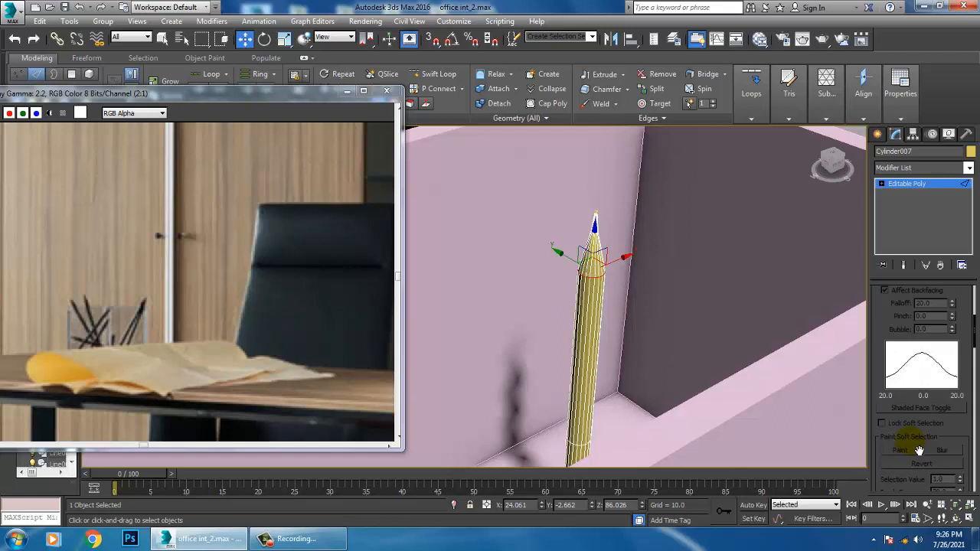
Chamfer the selected edge ring between the pencil's shaft and tip by 0.612 with 4 segments
scroll(962, 423, "down", 5)
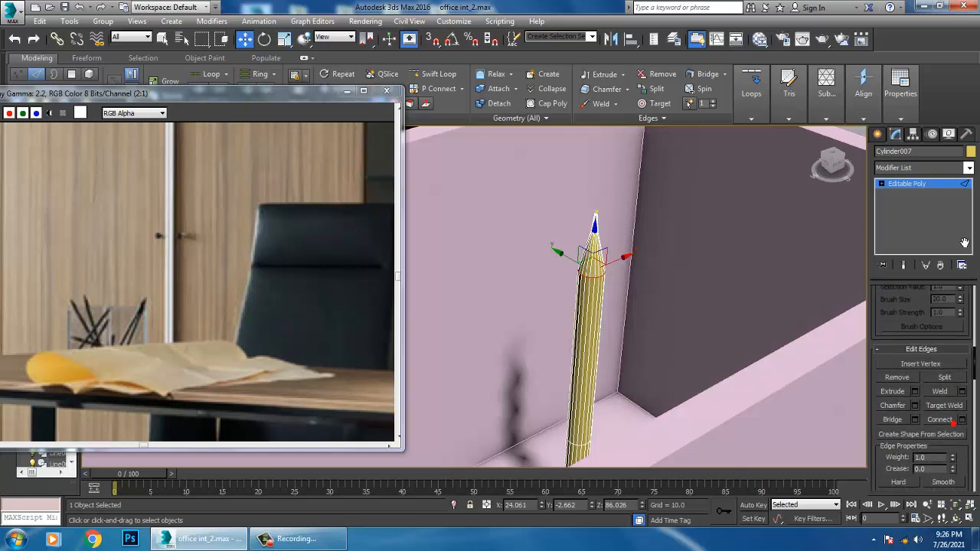
left_click(915, 407)
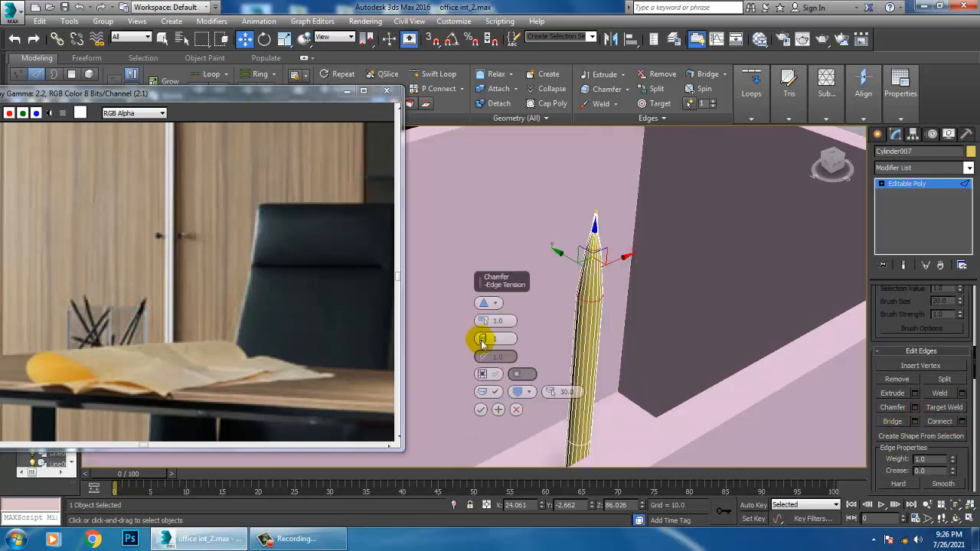
left_click_drag(482, 340, 484, 337)
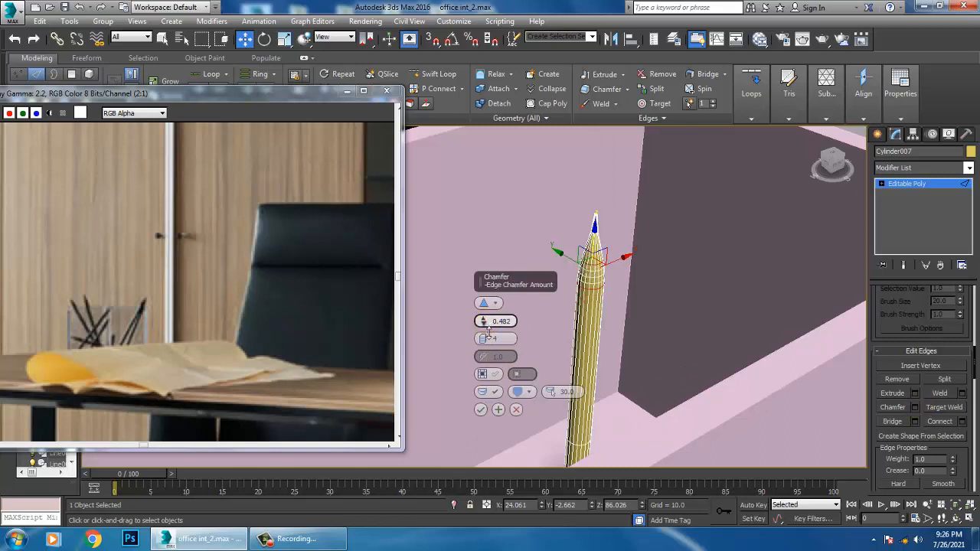
left_click(480, 410)
left_click(935, 189)
Try to tilt the whole pencil in the front view and shift it against the holder's side wall
scroll(746, 298, "down", 3)
mouse_move(746, 298)
middle_mouse_down("alt")
mouse_move(689, 275)
mouse_move(685, 256)
middle_mouse_up("alt")
key("alt+w")
right_click(695, 240)
key("z")
key("alt+w")
scroll(580, 256, "down", 2)
mouse_move(580, 257)
middle_mouse_down()
mouse_move(693, 273)
mouse_move(665, 209)
middle_mouse_up()
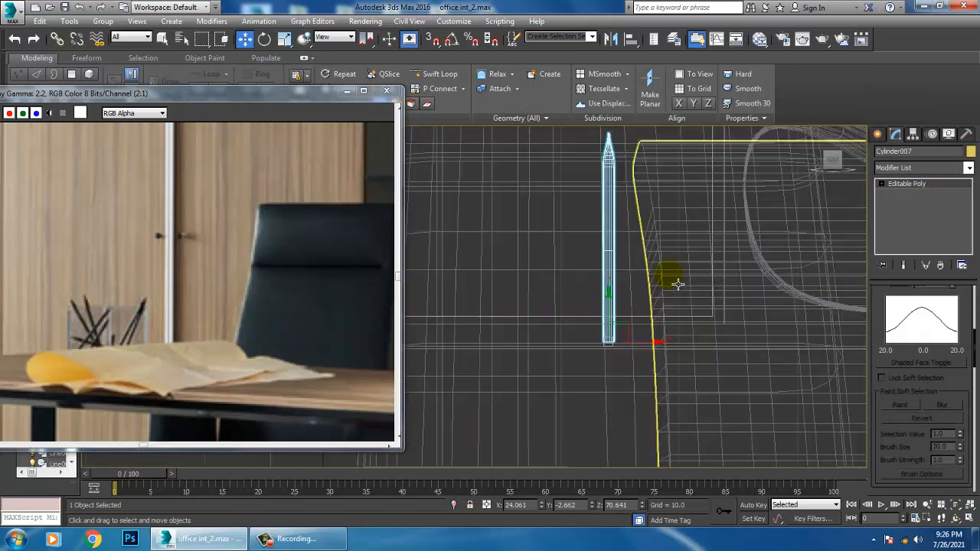
key("e")
mouse_move(643, 309)
left_mouse_down()
mouse_move(658, 314)
mouse_move(629, 266)
mouse_move(645, 289)
left_mouse_up()
key("w")
middle_click_drag(640, 264, 657, 291)
scroll(658, 291, "down", 3)
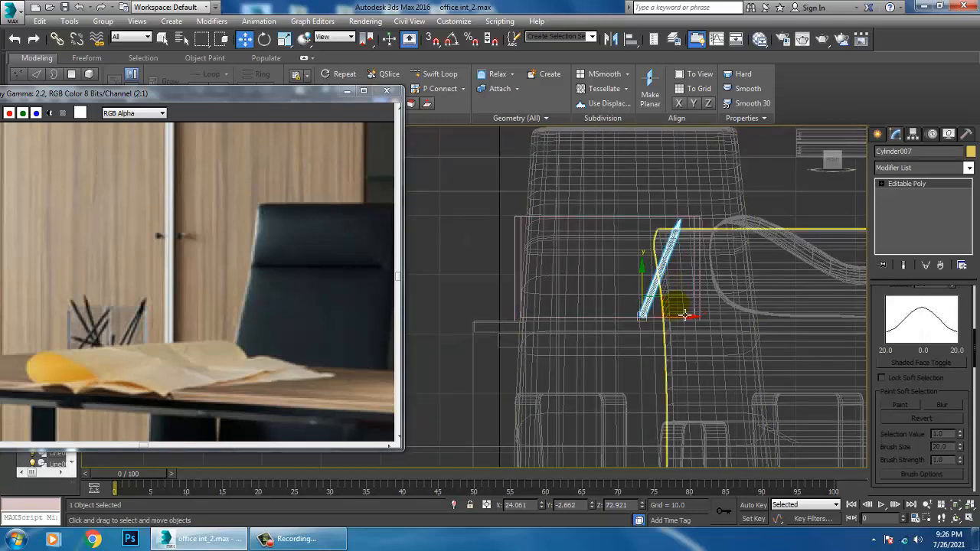
left_click_drag(684, 322, 696, 324)
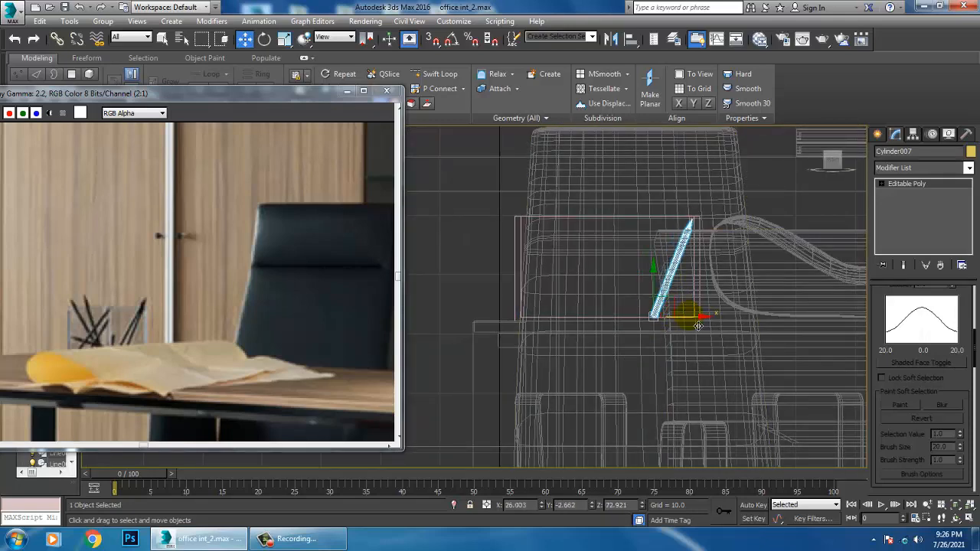
Undo the pencil's tilt and its last moves
key("ctrl+z")
key("ctrl+z")
key("ctrl+z")
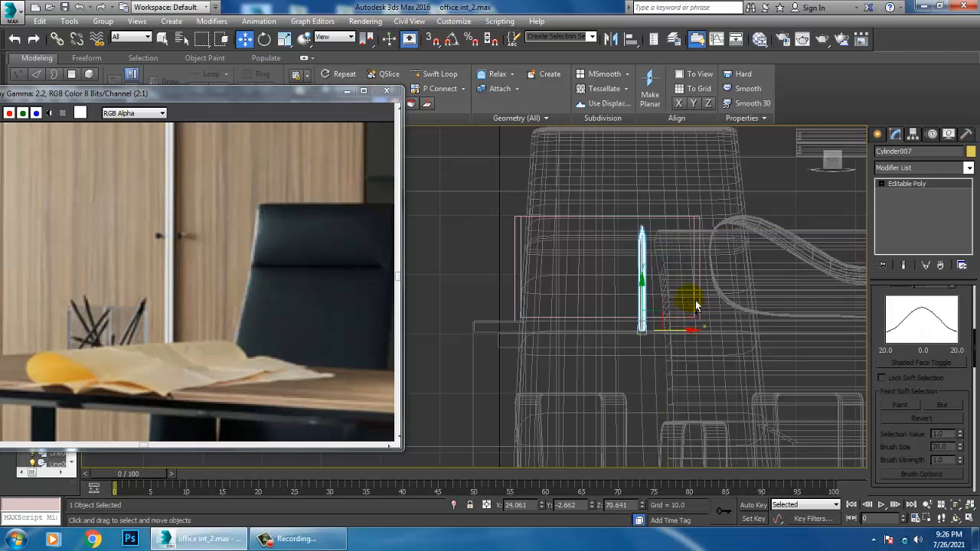
Lengthen the pencil by raising its upper vertices, and tilt the whole pencil so it leans against the holder's side wall
key("1")
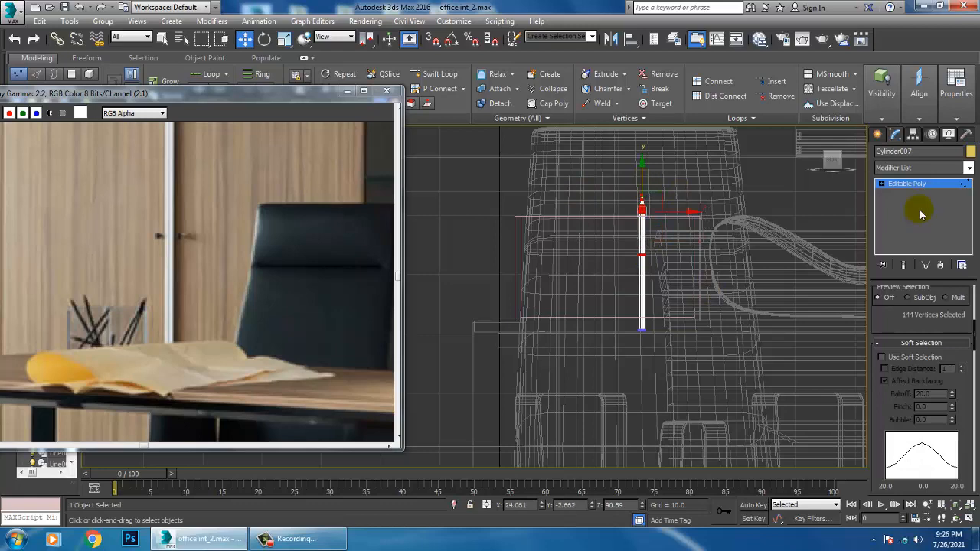
left_click(908, 183)
scroll(605, 291, "up", 2)
mouse_move(673, 332)
left_mouse_down()
mouse_move(673, 304)
mouse_move(733, 315)
mouse_move(605, 340)
mouse_move(643, 340)
left_mouse_up()
key("e")
key("w")
Make one copy of the tilted pencil and place it beside the original against the same holder wall
left_click(498, 323)
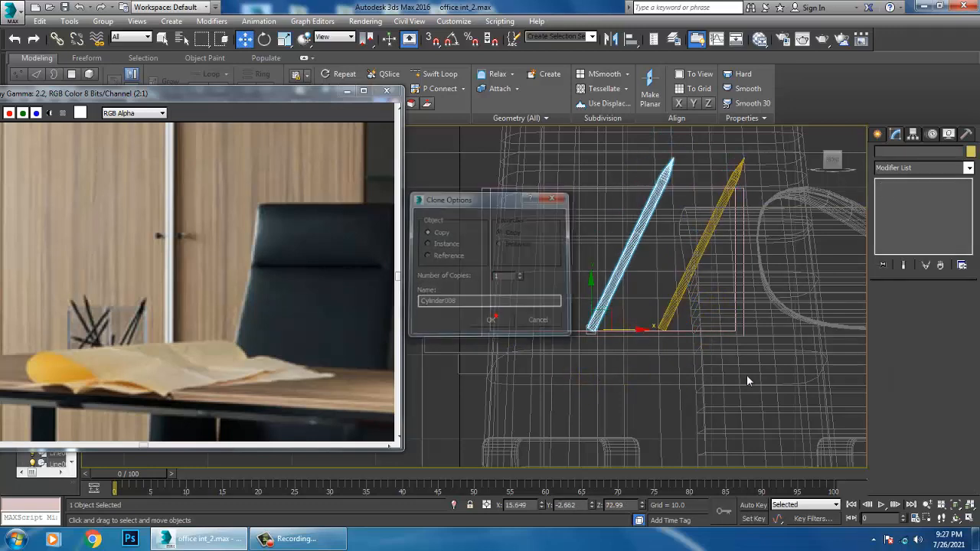
key("alt+w")
middle_click(724, 372)
key("alt+w")
mouse_move(724, 372)
middle_mouse_down("alt")
mouse_move(735, 372)
mouse_move(601, 349)
mouse_move(617, 363)
middle_mouse_up("alt")
scroll(735, 372, "down", 4)
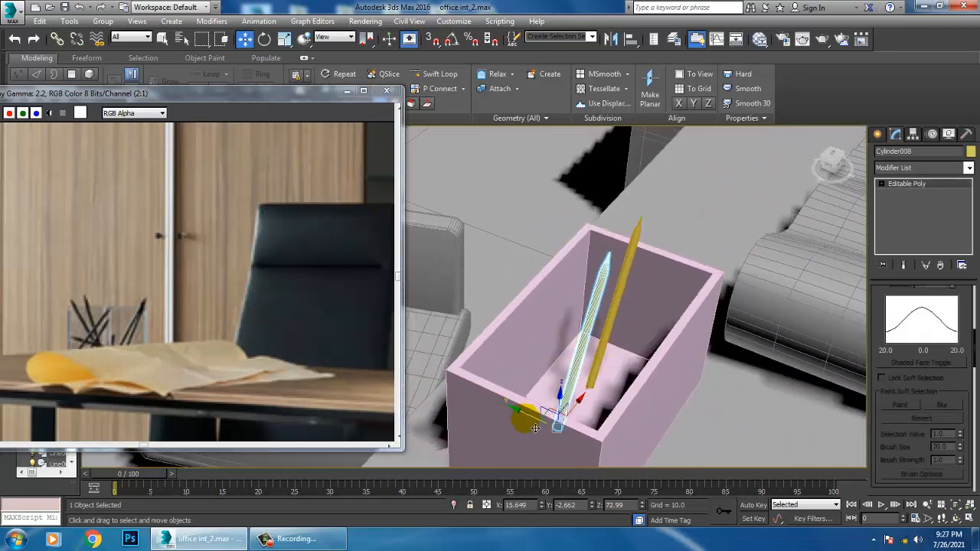
mouse_move(531, 414)
left_mouse_down()
mouse_move(560, 426)
mouse_move(660, 386)
mouse_move(649, 384)
left_mouse_up()
mouse_move(649, 384)
middle_mouse_down("alt")
mouse_move(619, 328)
mouse_move(682, 345)
mouse_move(698, 361)
middle_mouse_up("alt")
Mirror both pencils on the X axis as copies and move the copies to the opposite end of the holder
left_click(685, 272, "ctrl")
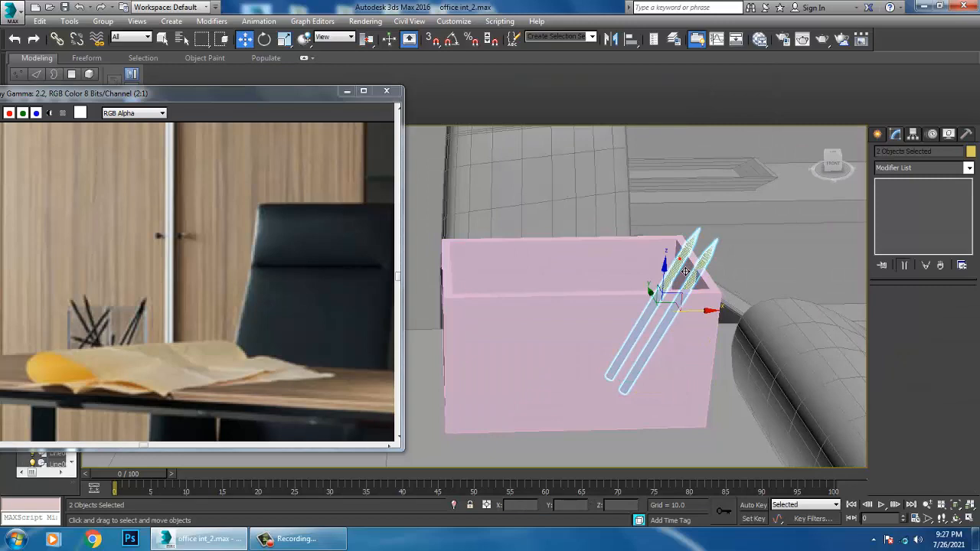
left_click(610, 40)
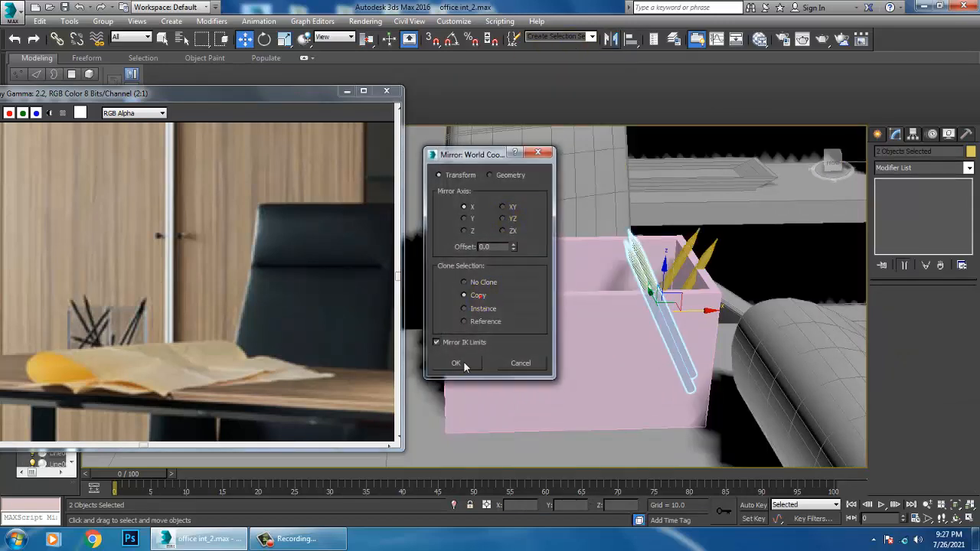
left_click(457, 363)
left_click_drag(685, 322, 520, 323)
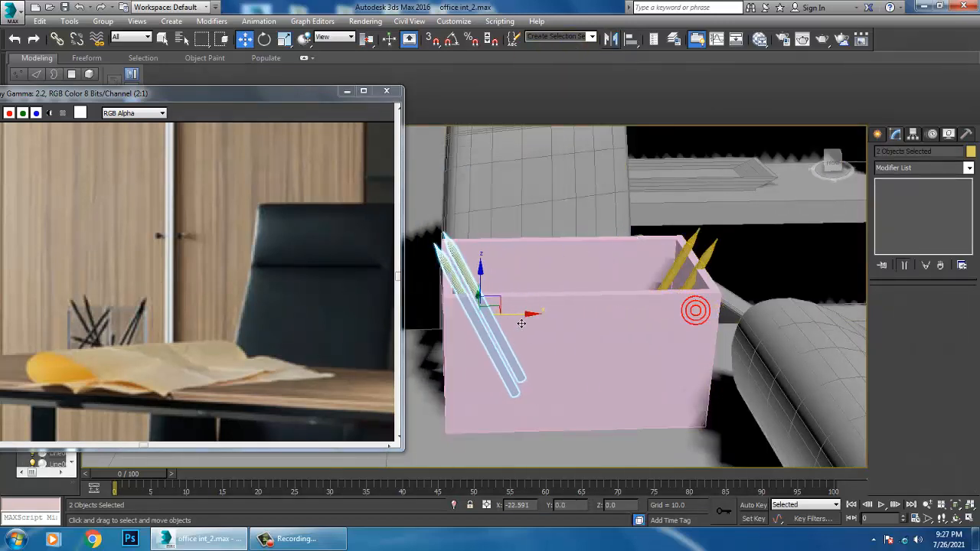
mouse_move(525, 262)
middle_mouse_down("alt")
mouse_move(507, 284)
mouse_move(498, 278)
middle_mouse_up("alt")
Rotate the two mirrored pencils individually so that they lean in different directions
left_click(527, 314)
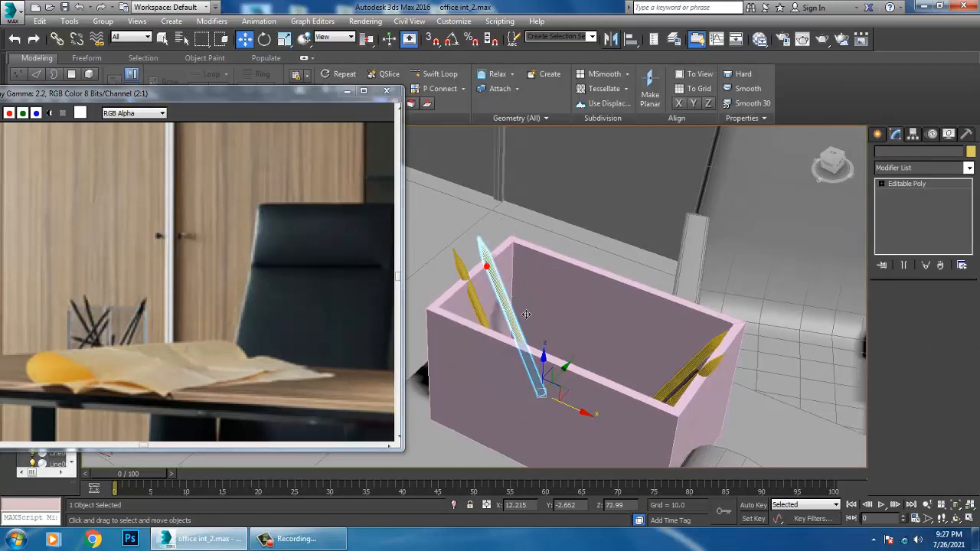
mouse_move(527, 314)
left_mouse_down()
mouse_move(594, 417)
mouse_move(529, 443)
left_mouse_up()
key("e")
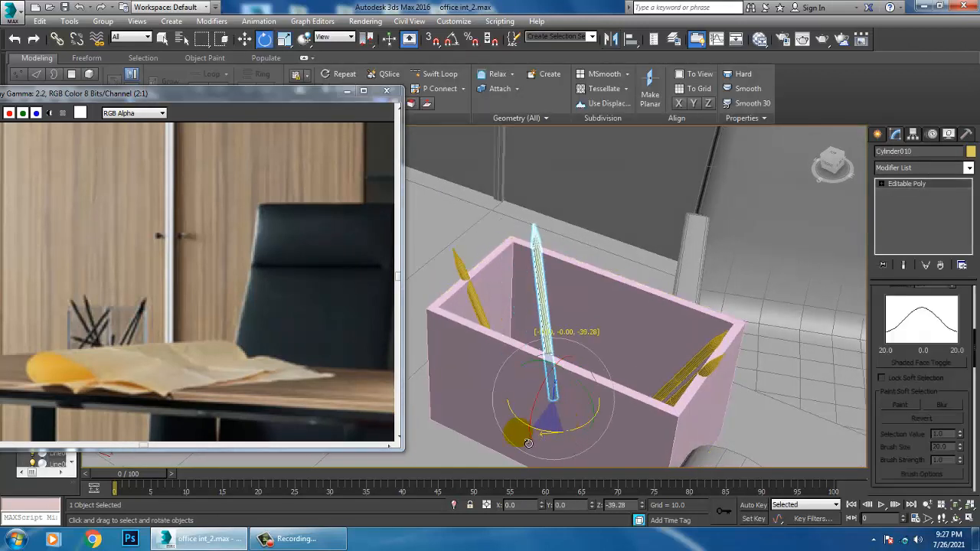
mouse_move(529, 443)
middle_mouse_down("alt")
mouse_move(659, 285)
mouse_move(630, 298)
middle_mouse_up("alt")
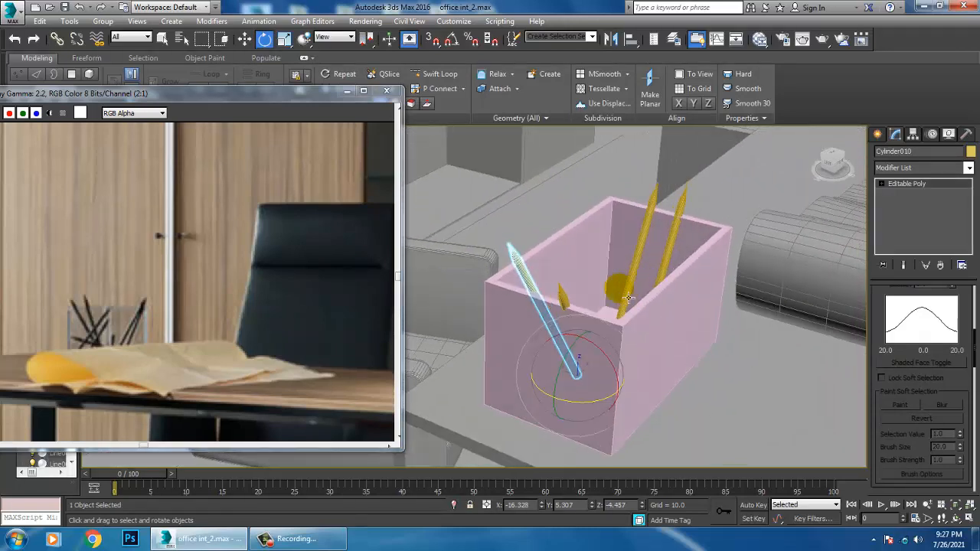
left_click(568, 313)
middle_click_drag(568, 314, 597, 387, "alt")
left_click_drag(597, 385, 644, 391)
Rotate the front pencil of the original pair by about 22.8 degrees around the Y axis
left_click(842, 278)
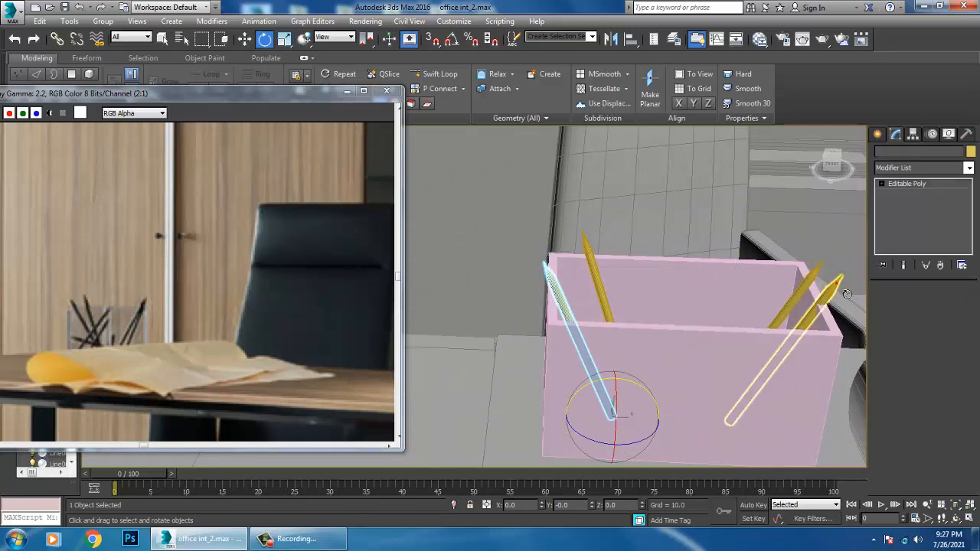
left_click_drag(762, 398, 758, 395)
scroll(696, 335, "down", 4)
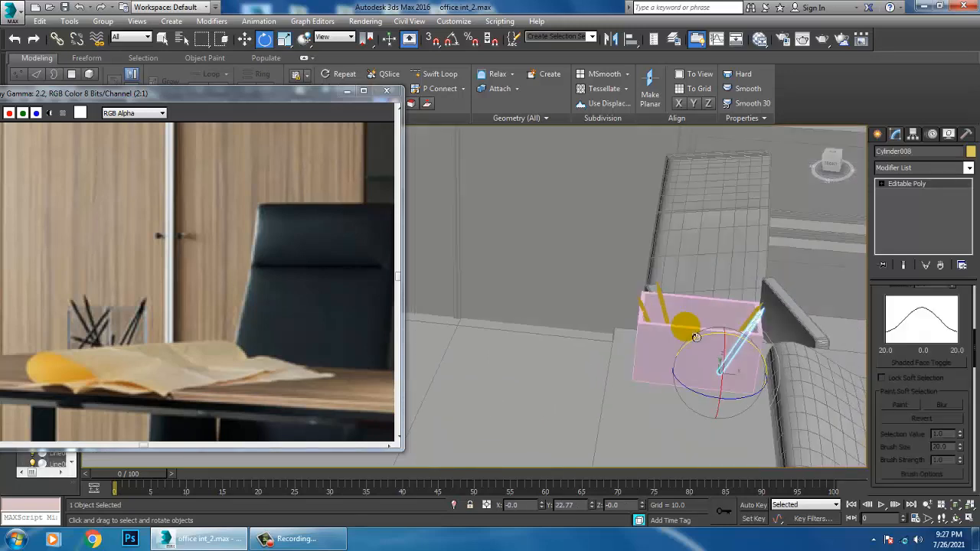
mouse_move(696, 335)
middle_mouse_down("alt")
mouse_move(602, 291)
mouse_move(651, 291)
mouse_move(623, 339)
mouse_move(691, 368)
middle_mouse_up("alt")
scroll(602, 291, "down", 2)
scroll(652, 291, "down", 4)
scroll(630, 320, "up", 4)
scroll(691, 368, "up", 4)
Copy that pencil toward the middle of the holder and rotate the copy about -52.7 degrees around the Z axis
key("w")
left_click_drag(670, 334, 582, 341, "shift")
left_click(497, 321)
key("e")
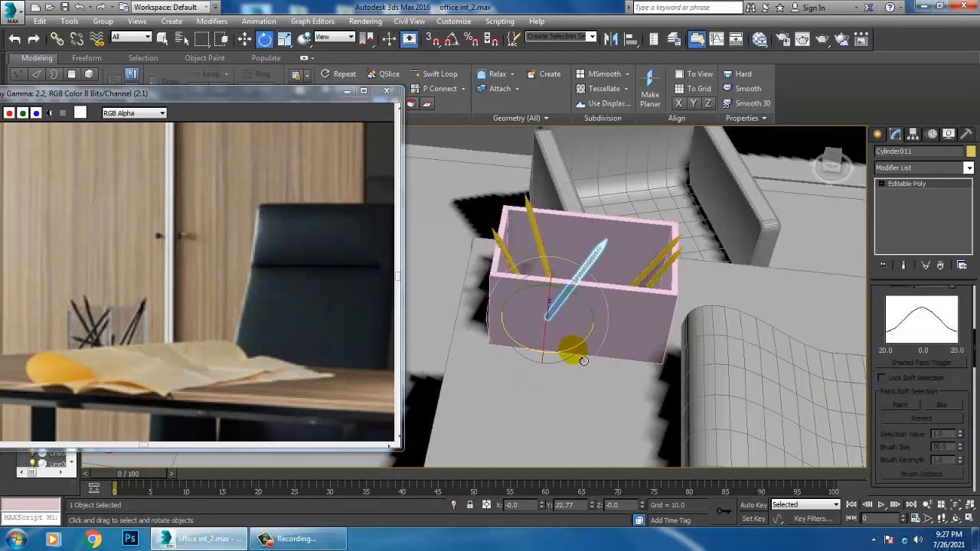
left_click_drag(514, 370, 514, 371)
middle_click_drag(638, 299, 582, 260, "alt")
scroll(582, 260, "down", 7)
mouse_move(623, 230)
middle_mouse_down()
mouse_move(650, 345)
mouse_move(663, 298)
middle_mouse_up()
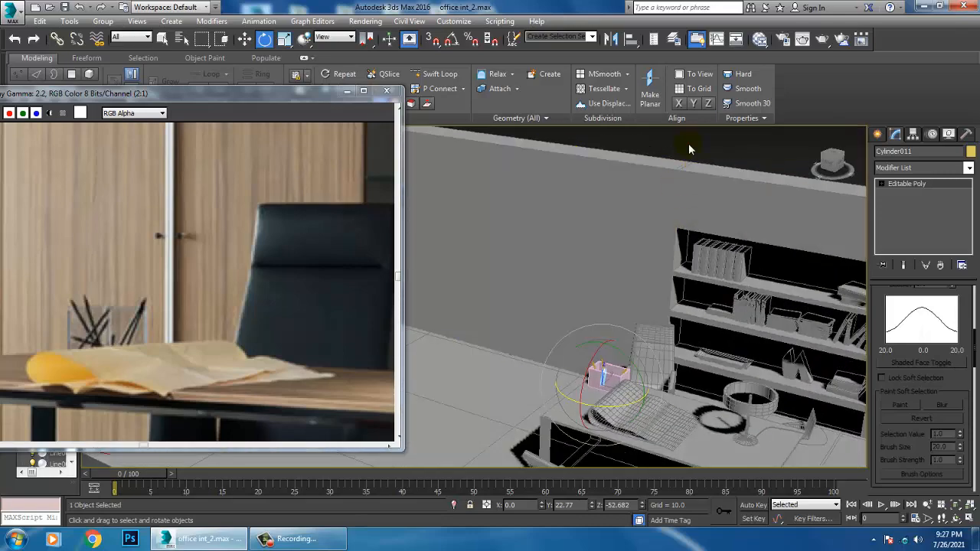
Create a sphere with a radius of about 1.265 as a knob on the cabinet door beside the shelves, near its edge
left_click(688, 143)
middle_click_drag(688, 144, 697, 173, "alt")
scroll(743, 300, "up", 3)
mouse_move(743, 299)
middle_mouse_down()
mouse_move(679, 307)
mouse_move(691, 307)
middle_mouse_up()
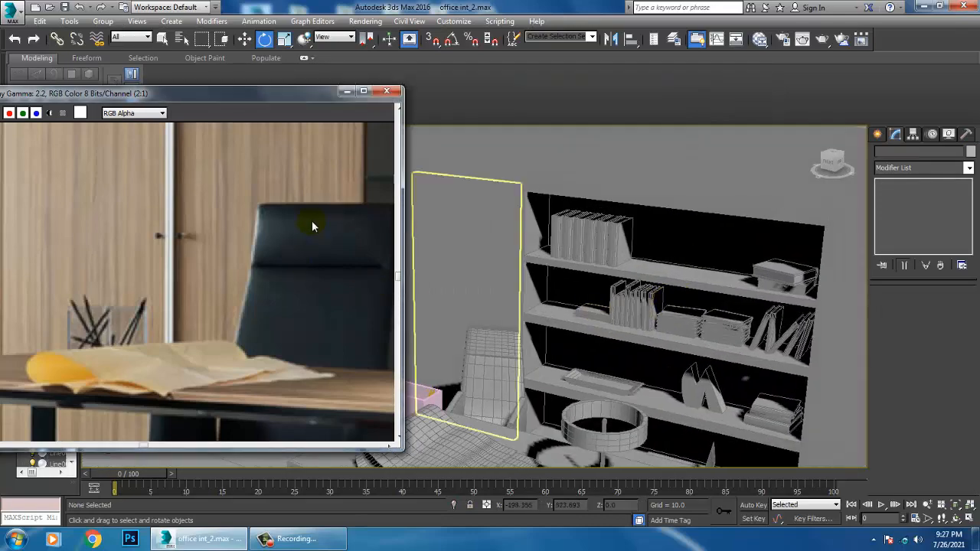
middle_click_drag(311, 220, 304, 249)
middle_click_drag(653, 311, 814, 335)
scroll(692, 350, "up", 5)
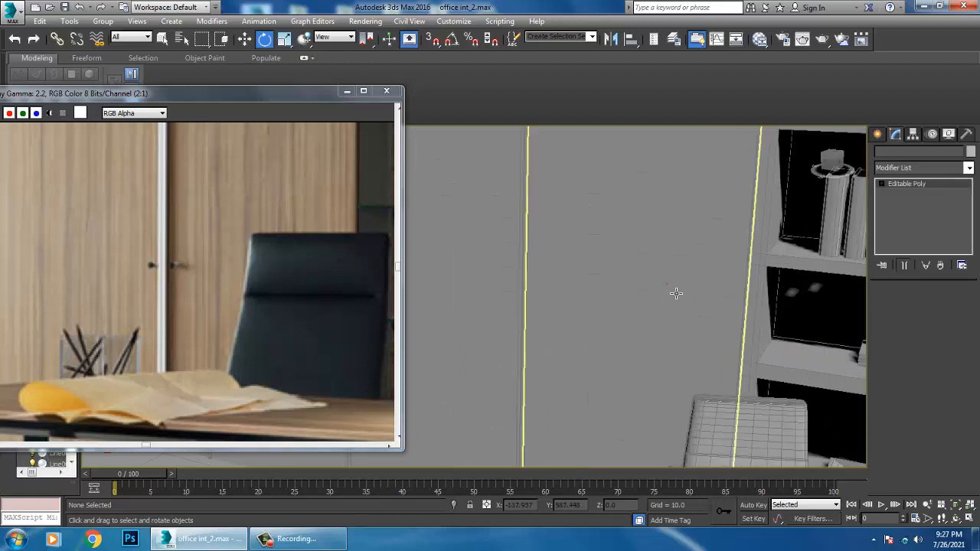
left_click(667, 283)
left_click(878, 135)
left_click(908, 226)
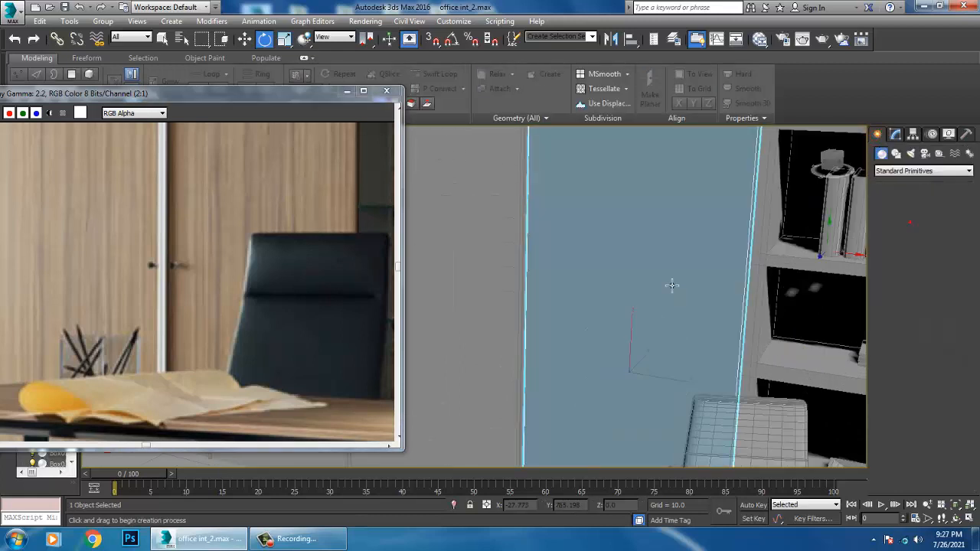
left_click_drag(549, 300, 551, 304)
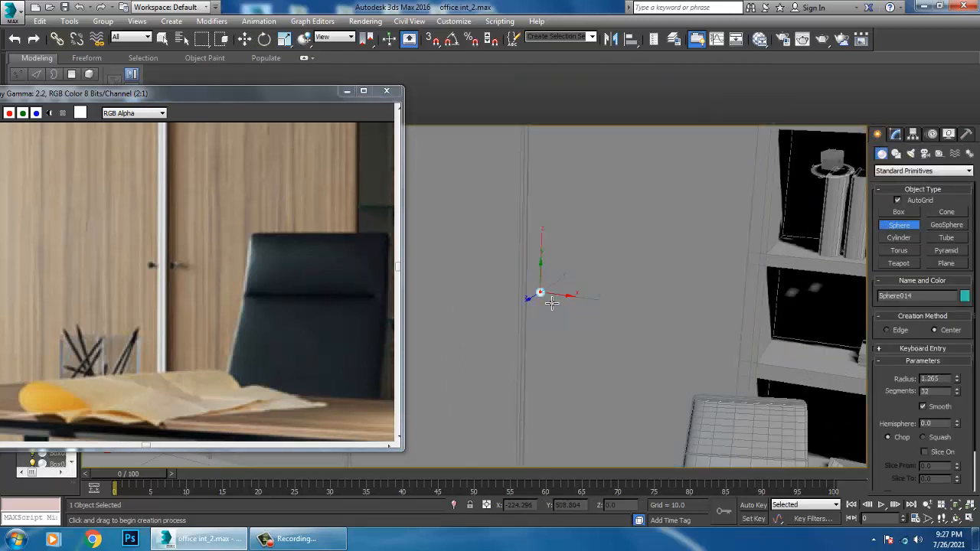
Scale the knob sphere down to about 64 percent and move it outward from the door's surface
key("w")
key("z")
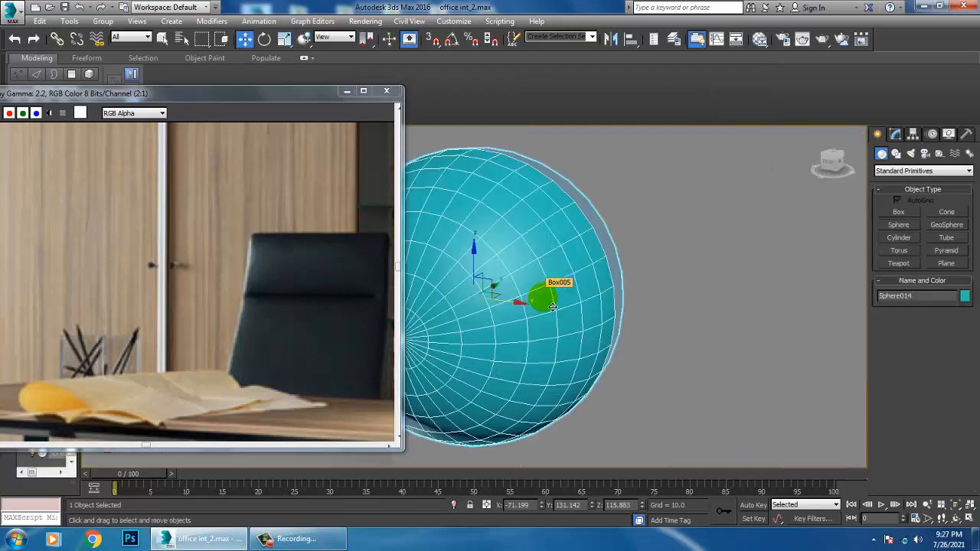
middle_click_drag(552, 303, 583, 320, "alt")
scroll(595, 320, "down", 3)
key("r")
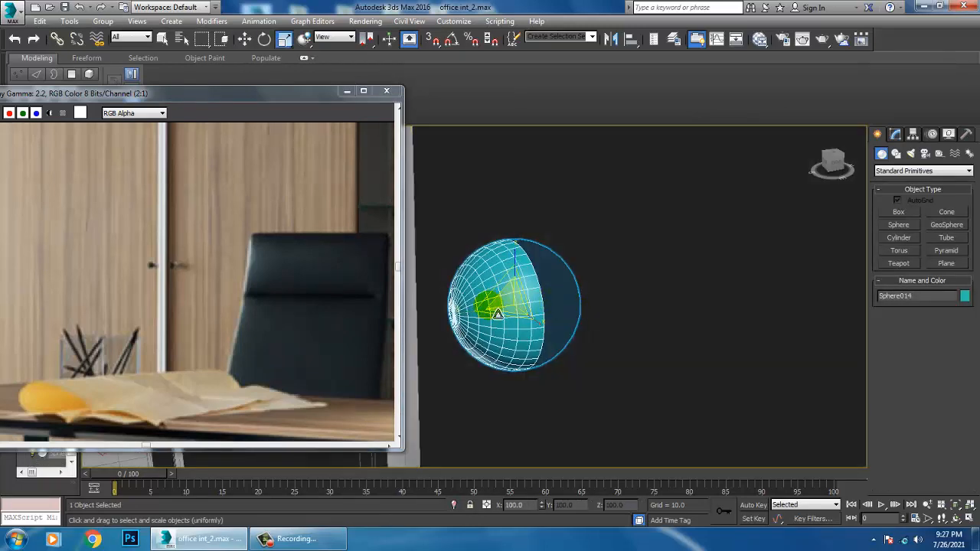
left_click_drag(531, 312, 548, 334)
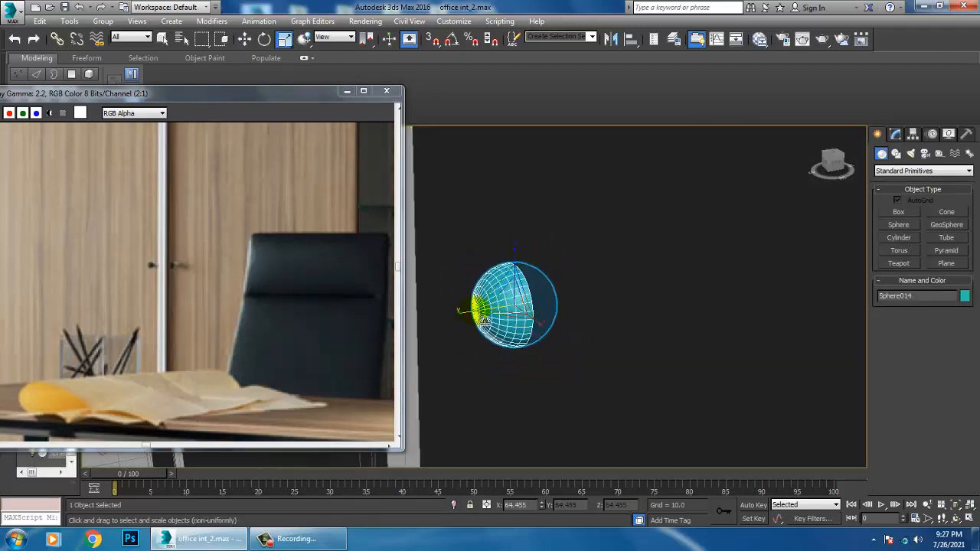
left_click_drag(454, 319, 476, 319)
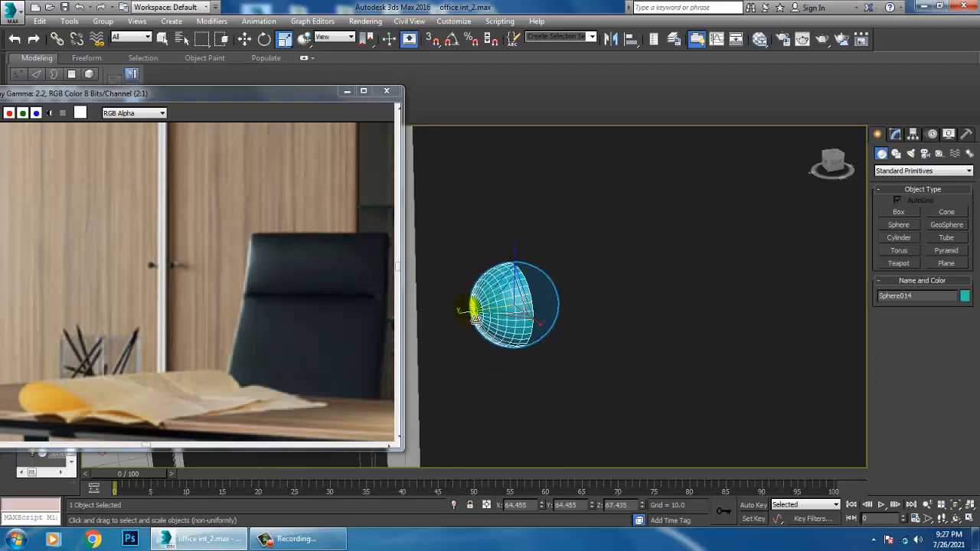
key("w")
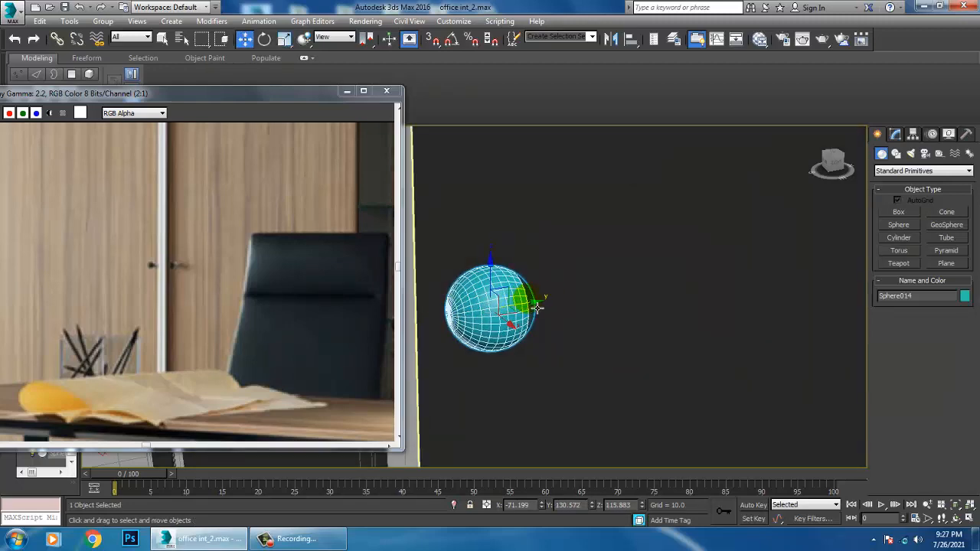
key("alt+q")
key("alt+q")
Enlarge the knob sphere uniformly to a scale of about 77 percent on X and Y
key("r")
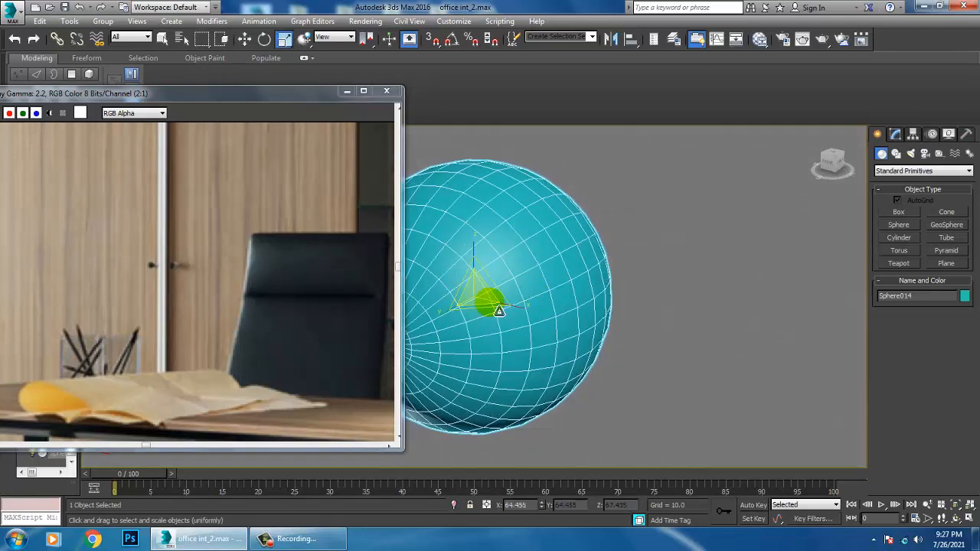
left_click_drag(487, 307, 527, 305)
scroll(527, 305, "down", 4)
scroll(544, 309, "down", 4)
middle_click_drag(544, 309, 701, 315)
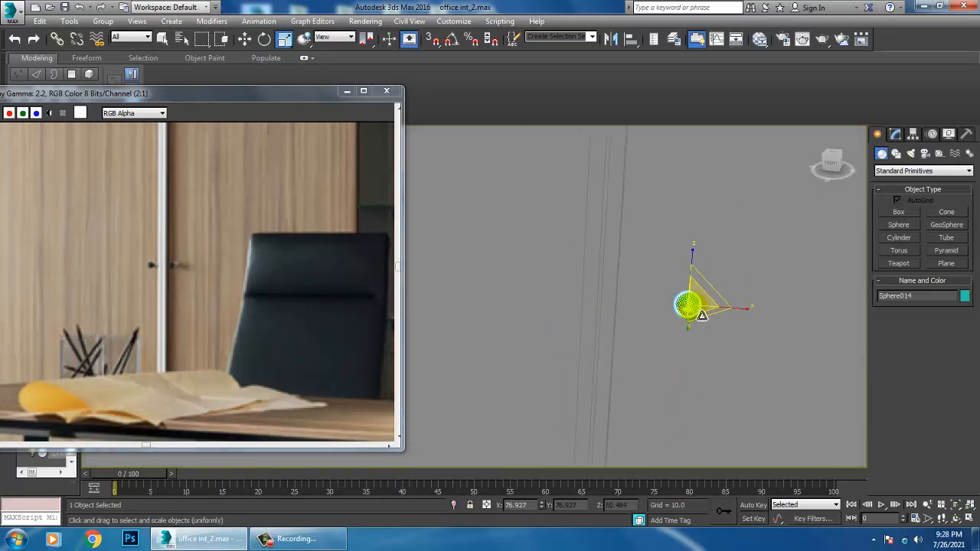
scroll(701, 315, "down", 4)
Move the knob closer to the door gap and copy it along X onto the adjacent cabinet door
key("w")
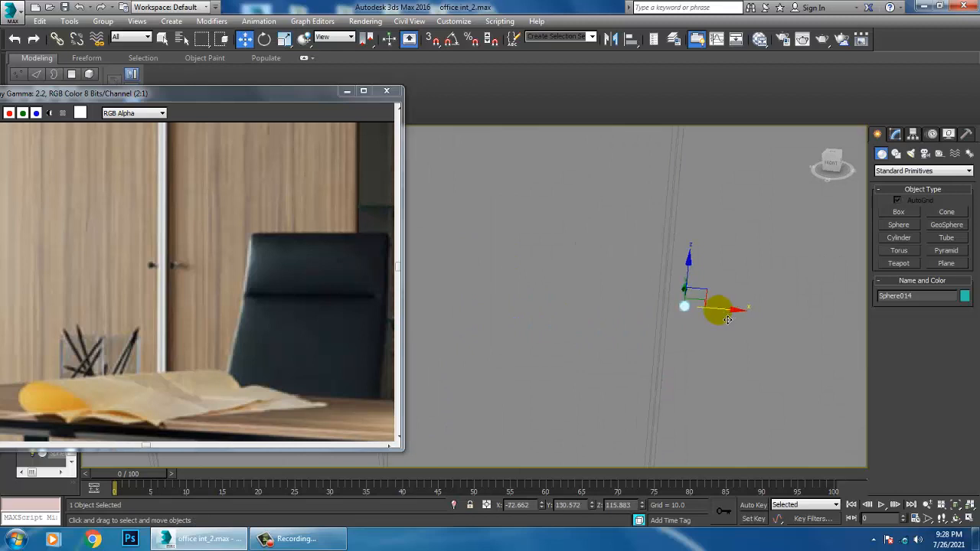
left_click_drag(727, 319, 681, 316, "shift")
left_click(508, 328)
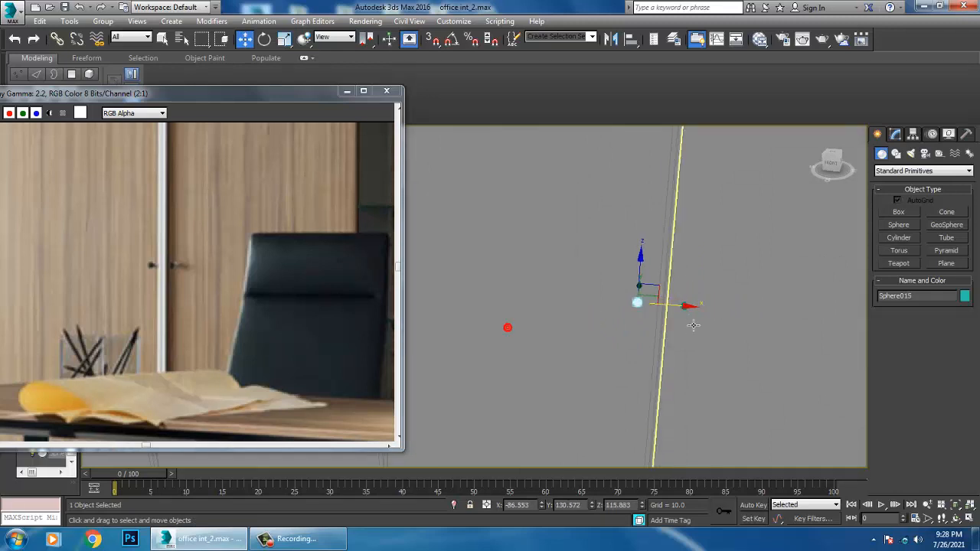
Select both door knobs and move them down to the handle height in the reference photo
left_click(683, 306, "ctrl")
scroll(695, 313, "down", 5)
middle_click_drag(672, 310, 737, 316, "alt")
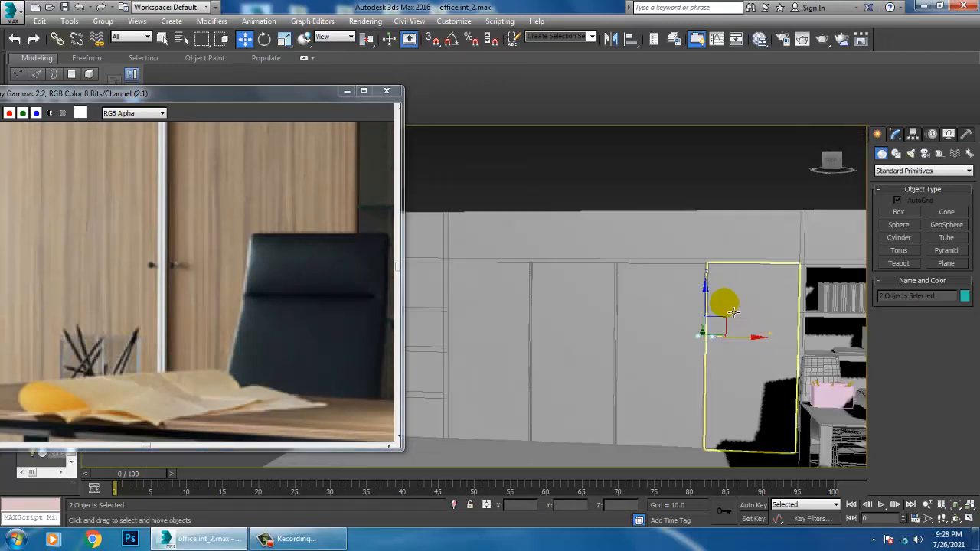
left_click_drag(705, 307, 705, 329)
middle_click_drag(263, 256, 276, 269)
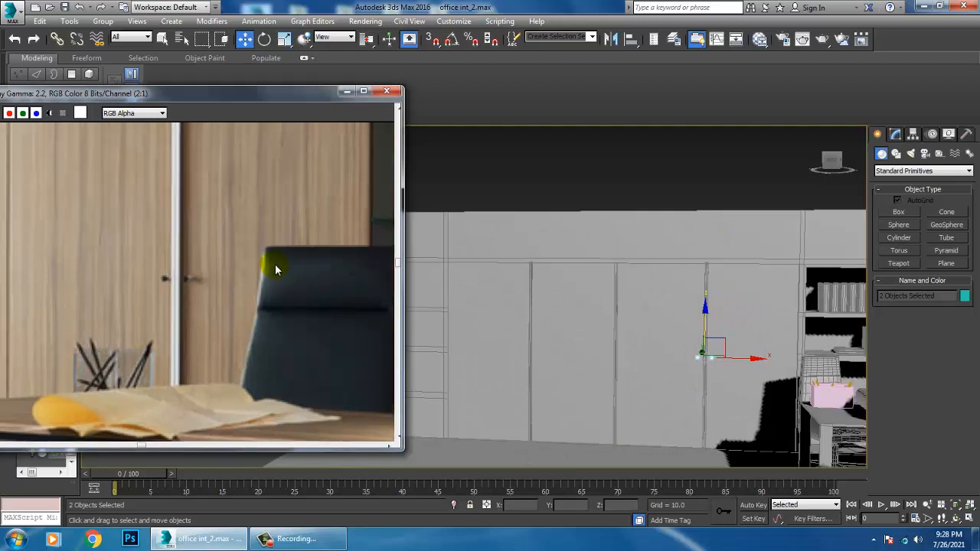
Copy the pair of door knobs along X onto the other two door gaps of the cabinet wall
scroll(276, 269, "down", 1)
middle_click_drag(730, 369, 722, 348)
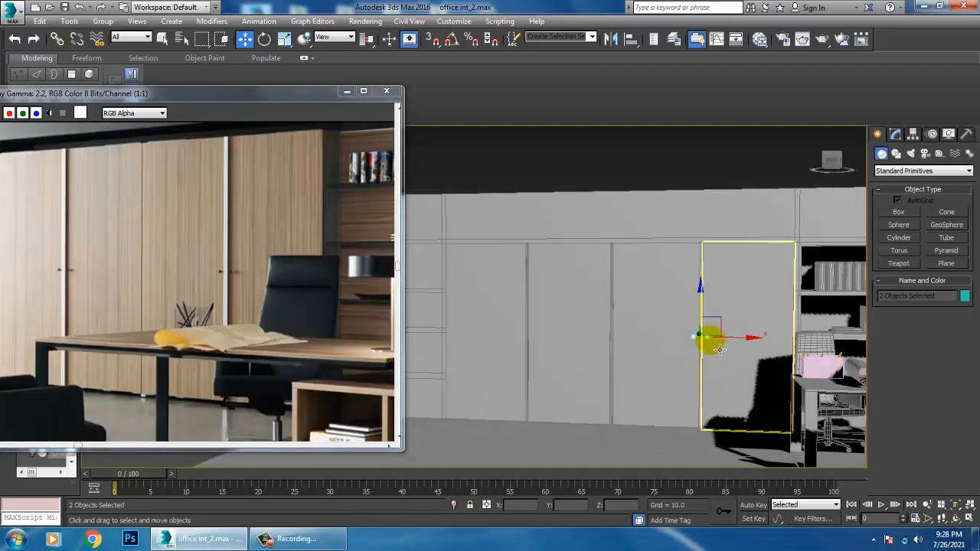
mouse_move(720, 349)
left_mouse_down()
mouse_move(744, 345)
mouse_move(652, 334)
mouse_move(661, 334)
mouse_move(579, 343)
left_mouse_up()
left_click(488, 321)
left_click(492, 321)
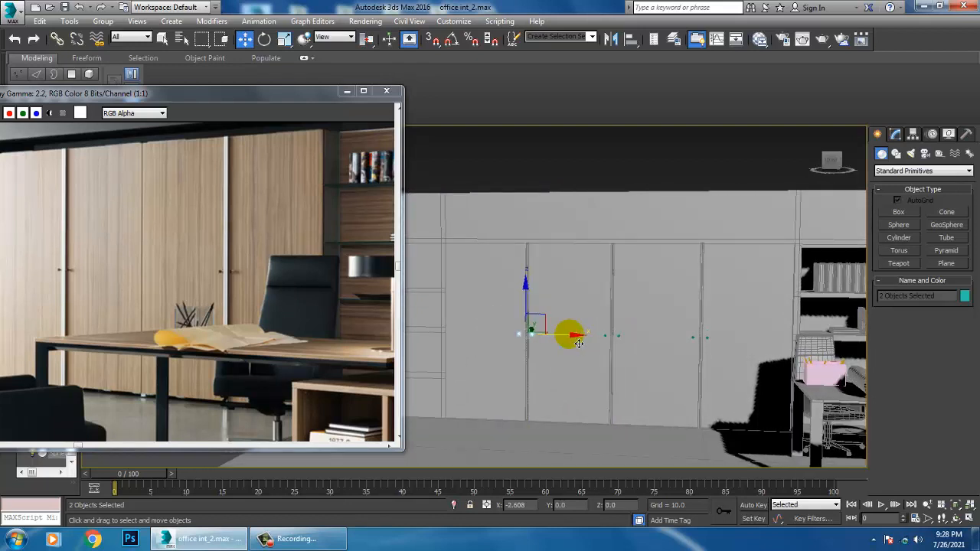
left_click_drag(580, 344, 615, 345)
Delete one knob at the middle door gap and one at the gap nearest the bookshelf
left_click(605, 336)
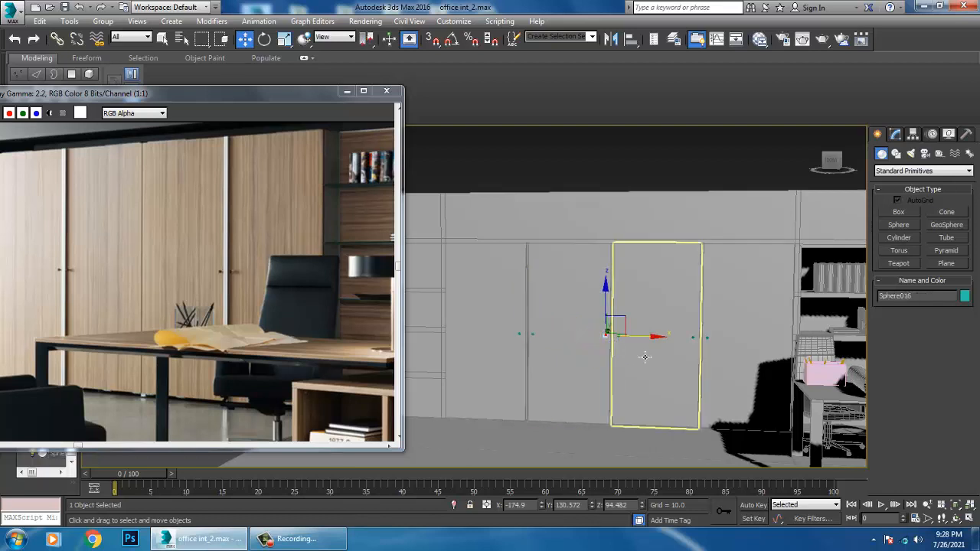
left_click(694, 353)
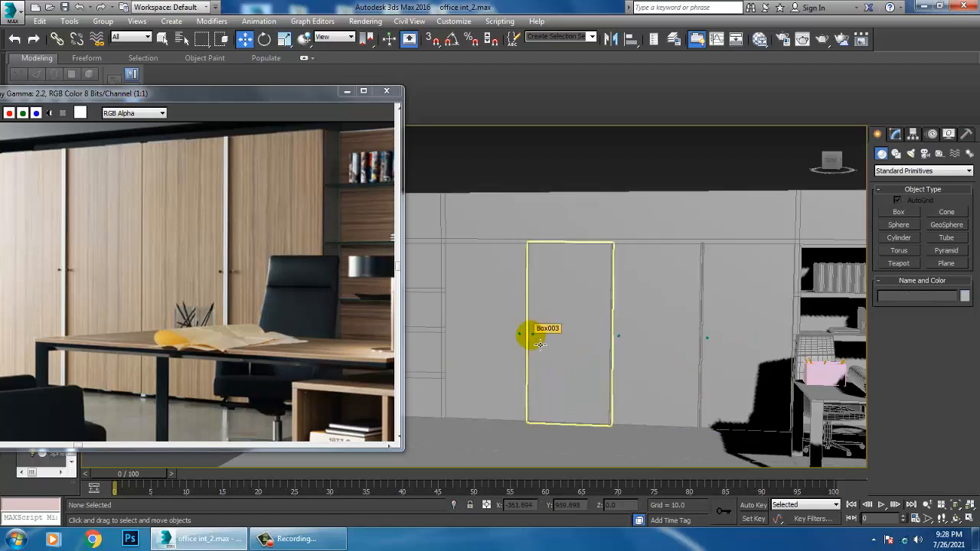
mouse_move(724, 342)
middle_mouse_down()
mouse_move(705, 335)
mouse_move(730, 354)
mouse_move(706, 342)
middle_mouse_up()
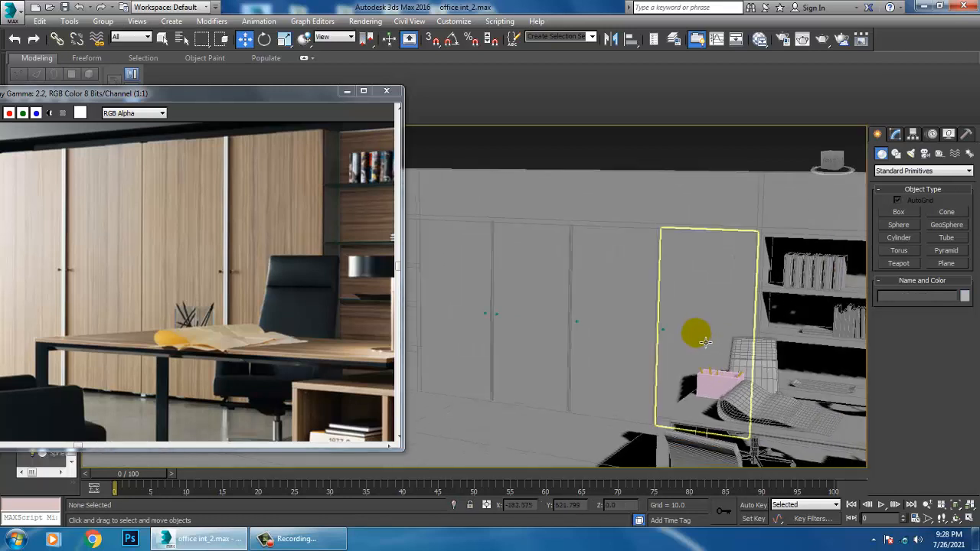
Copy the remaining knob at the gap nearest the bookshelf along X onto the door across the gap
scroll(667, 325, "up", 3)
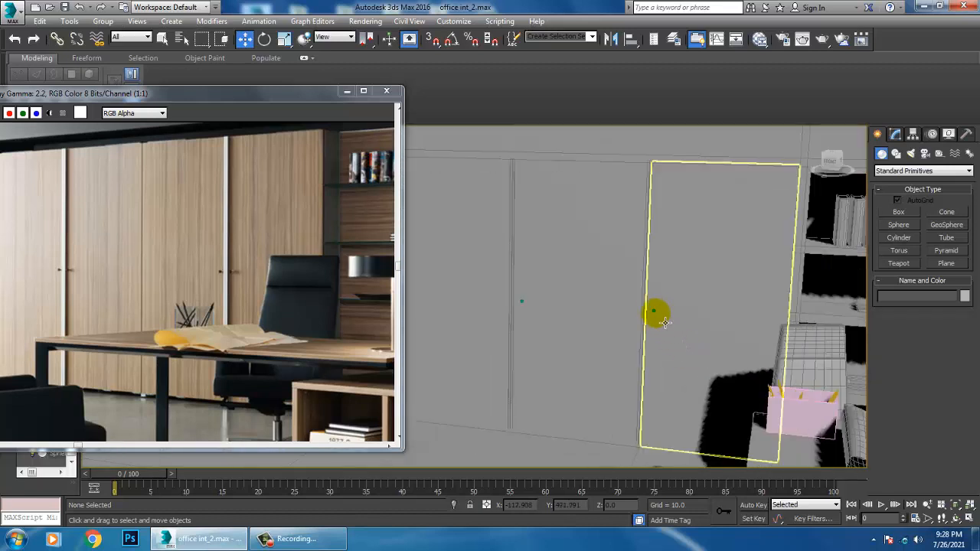
left_click(655, 311)
left_click_drag(685, 313, 666, 313, "shift")
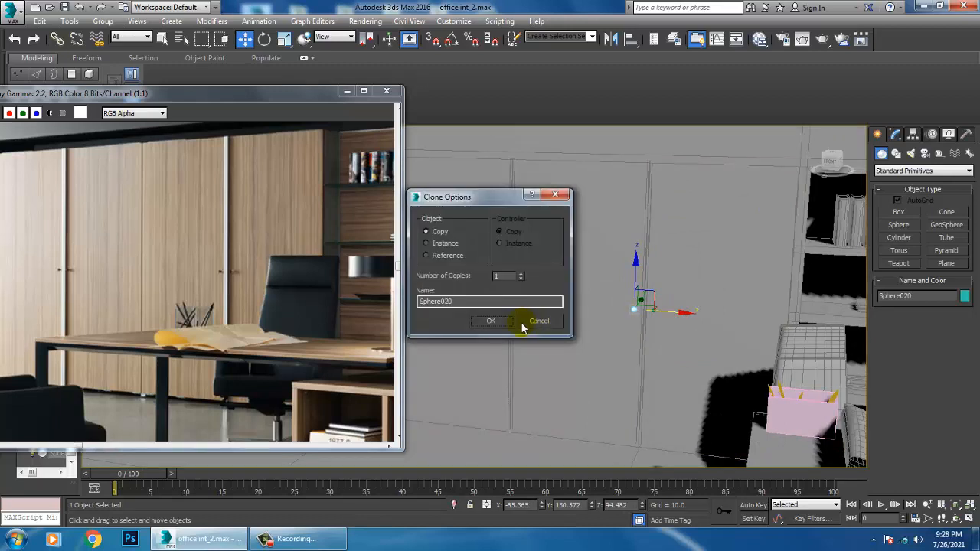
left_click(494, 321)
Delete the single remaining knob at the middle door gap
left_click(521, 301)
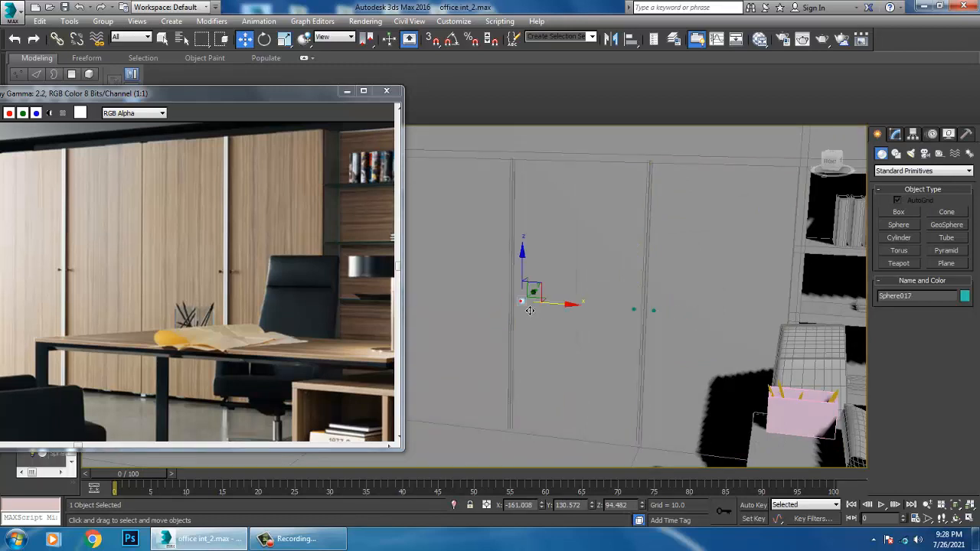
key("Delete")
middle_click_drag(562, 326, 645, 333)
scroll(659, 346, "down", 4)
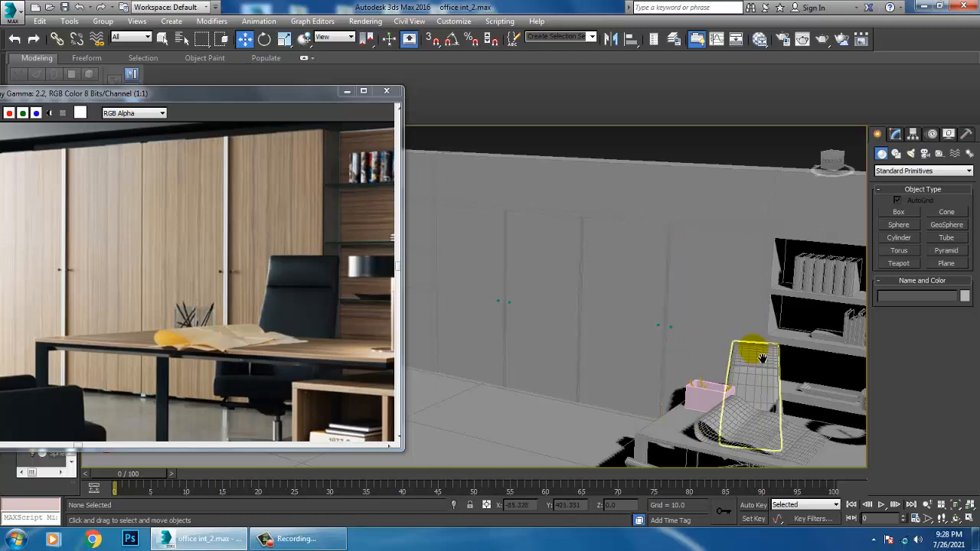
Create a planter box about 22 long, 33 wide and 20 high on the upper shelf, between the upright books and the book stack
middle_click_drag(826, 403, 649, 338)
middle_click_drag(535, 290, 599, 338)
scroll(628, 331, "up", 2)
scroll(630, 330, "down", 6)
scroll(723, 325, "up", 4)
middle_click_drag(803, 322, 613, 315)
middle_click_drag(378, 272, 214, 278)
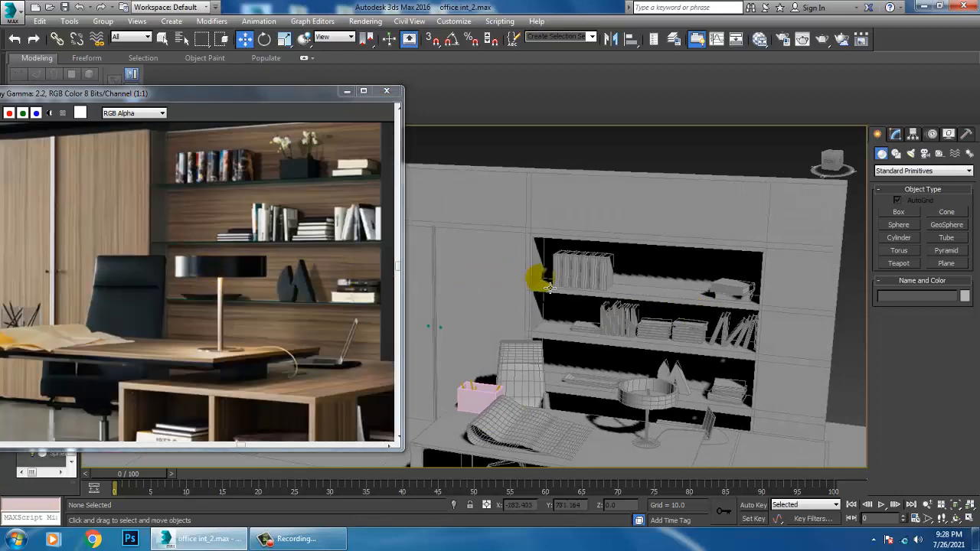
scroll(536, 280, "up", 6)
left_click(903, 213)
middle_click_drag(796, 237, 659, 318, "alt")
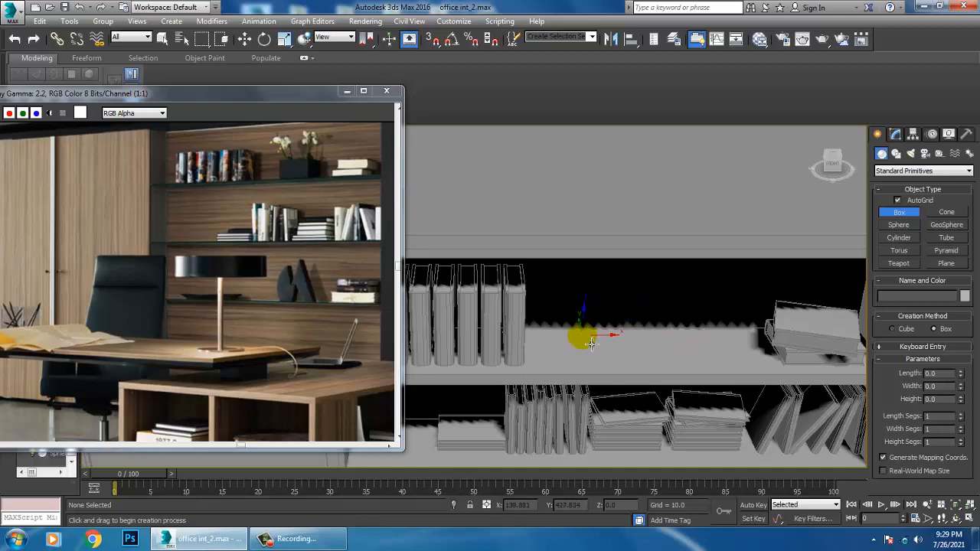
left_click_drag(590, 344, 690, 372)
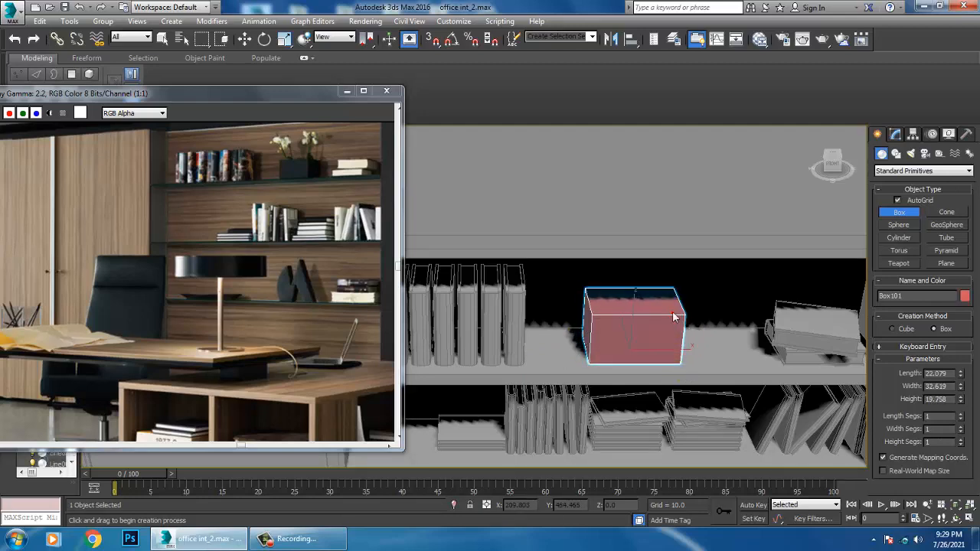
left_click(674, 316)
Convert the planter box on the upper shelf to an Editable Poly
key("w")
middle_click_drag(531, 298, 558, 285, "alt")
scroll(558, 285, "up", 3)
key("r")
right_click(610, 304)
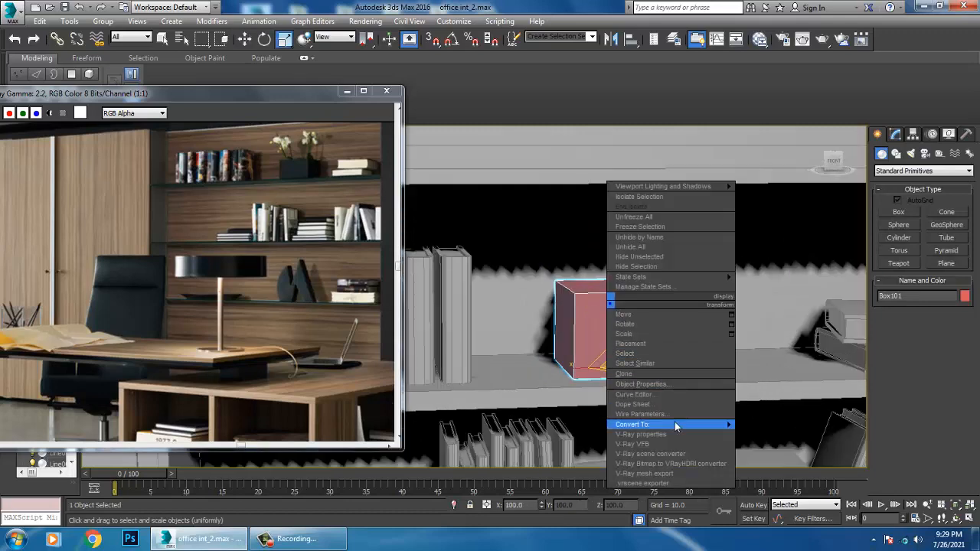
mouse_move(675, 424)
left_click(817, 434)
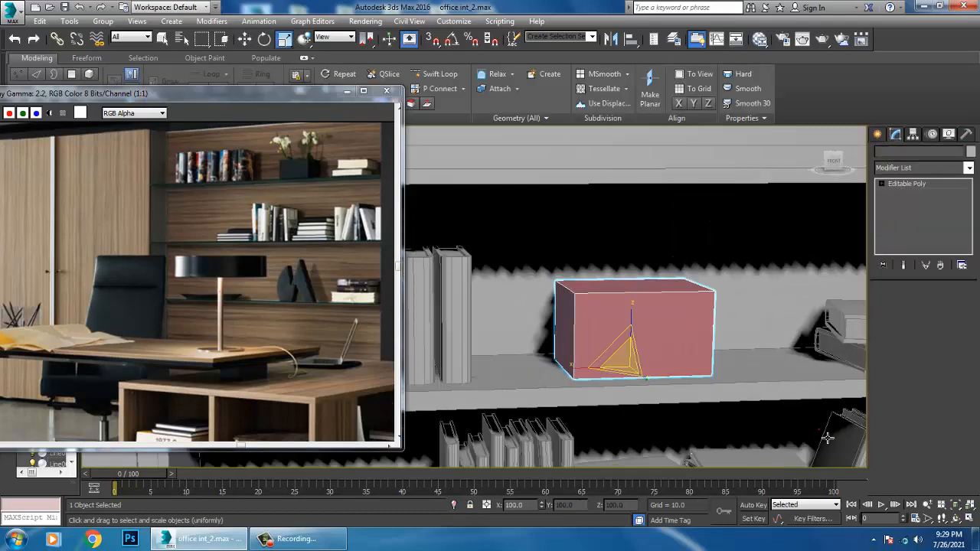
Chamfer the planter box's vertical corner edges by 1.777 with one segment
left_click_drag(746, 322, 744, 323)
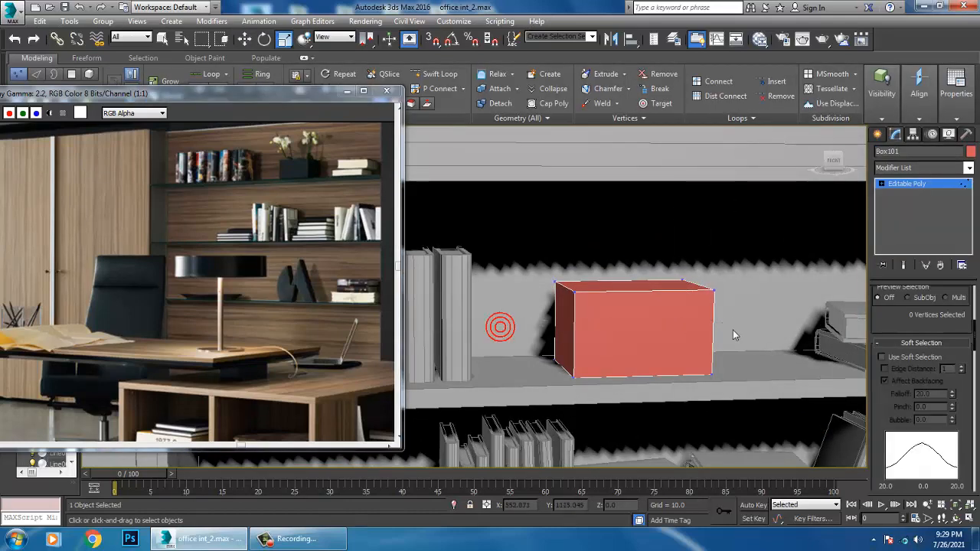
key("2")
left_click_drag(815, 354, 816, 354)
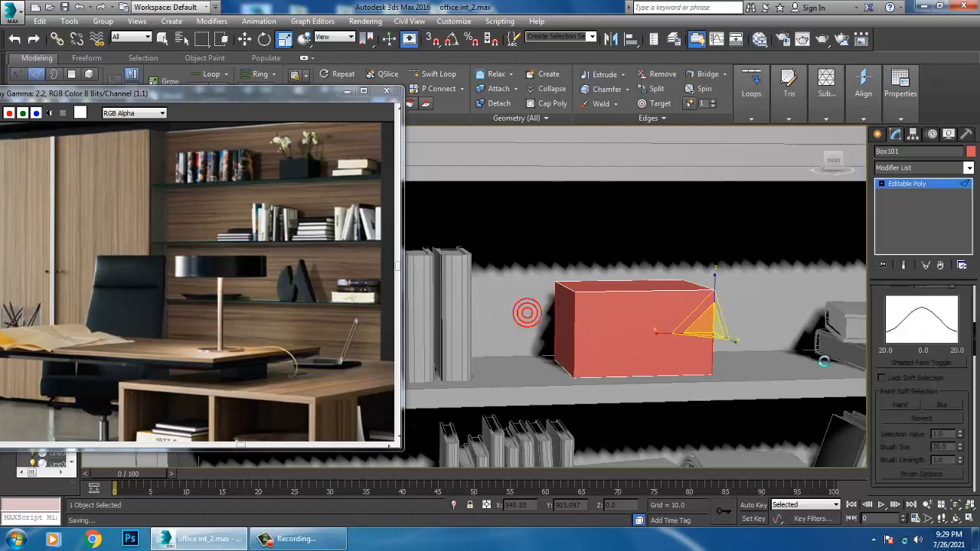
left_click_drag(917, 435, 908, 231)
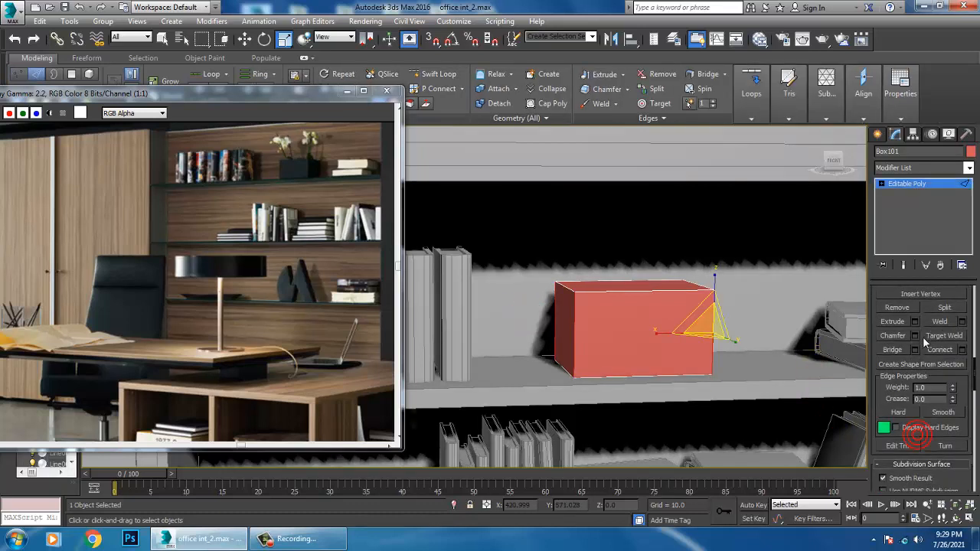
left_click(914, 335)
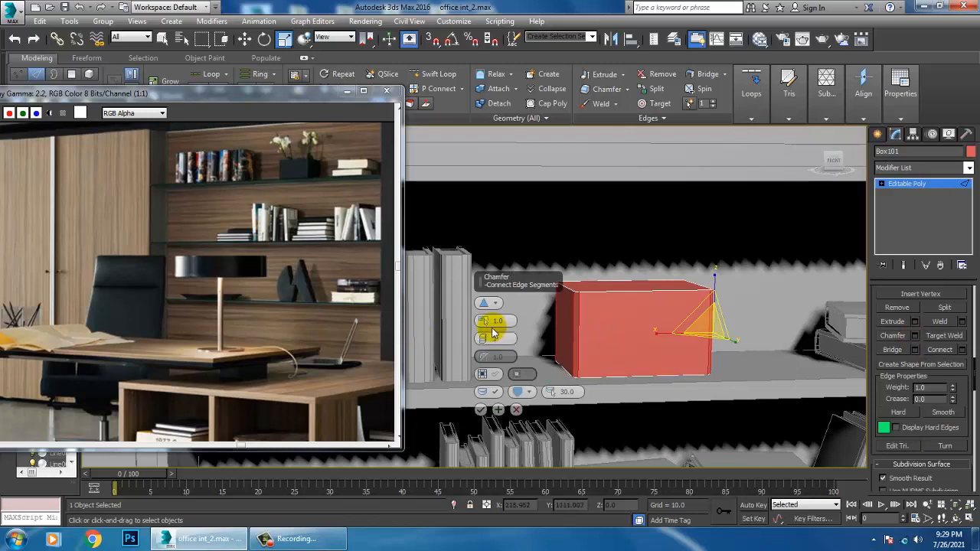
left_click_drag(483, 323, 483, 319)
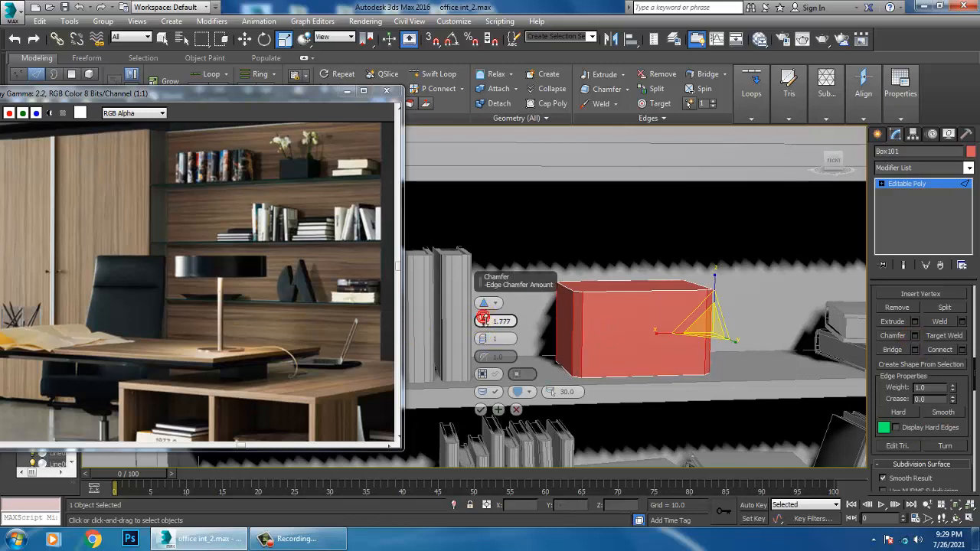
left_click(480, 411)
Inset the planter box's top polygon by 0.612 to form a thin rim
mouse_move(587, 337)
middle_mouse_down("alt")
mouse_move(590, 347)
mouse_move(613, 322)
mouse_move(601, 329)
middle_mouse_up("alt")
scroll(590, 348, "up", 4)
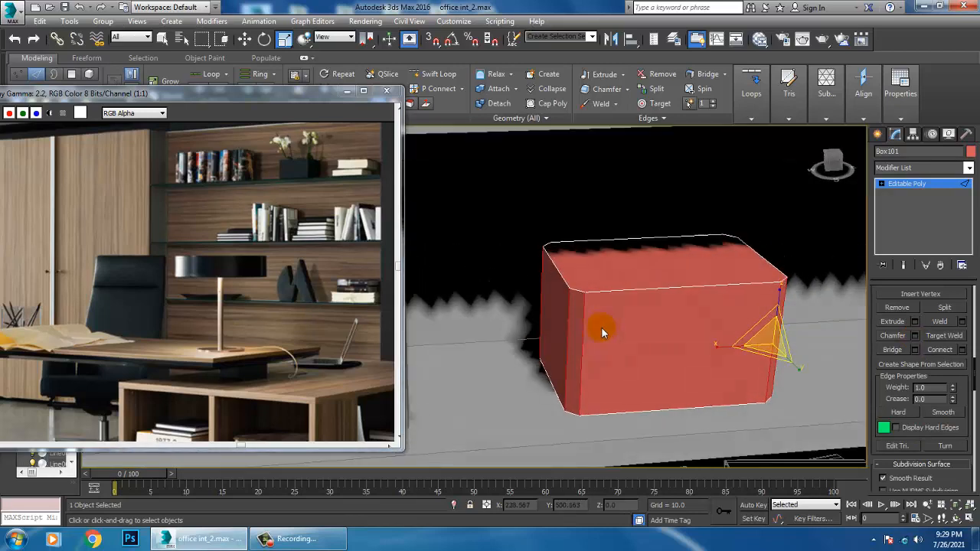
key("4")
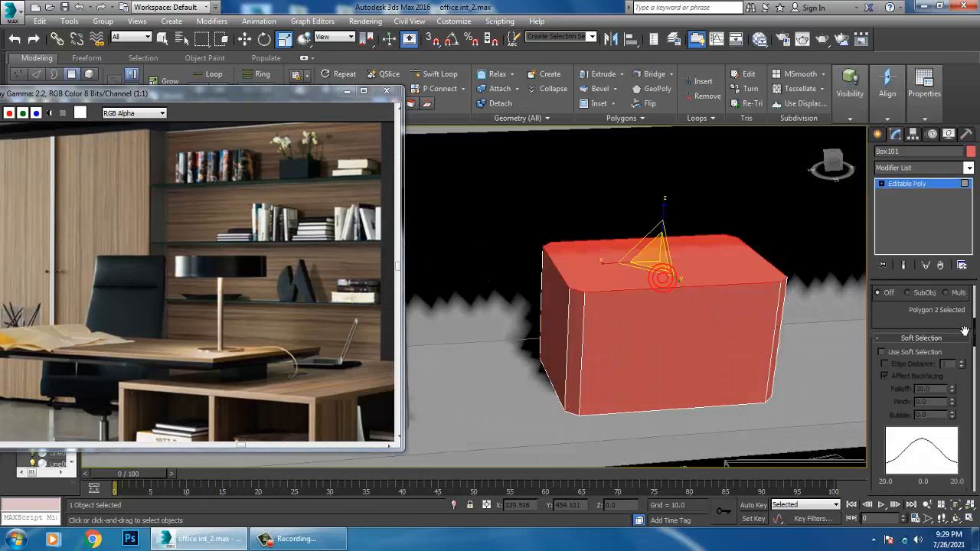
left_click_drag(905, 328, 924, 545)
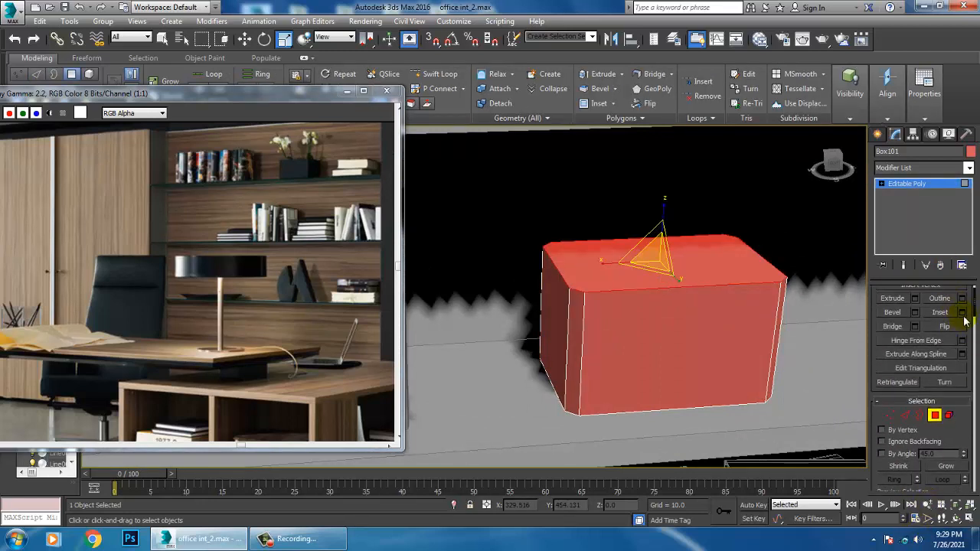
left_click(962, 314)
left_click_drag(495, 328, 495, 328)
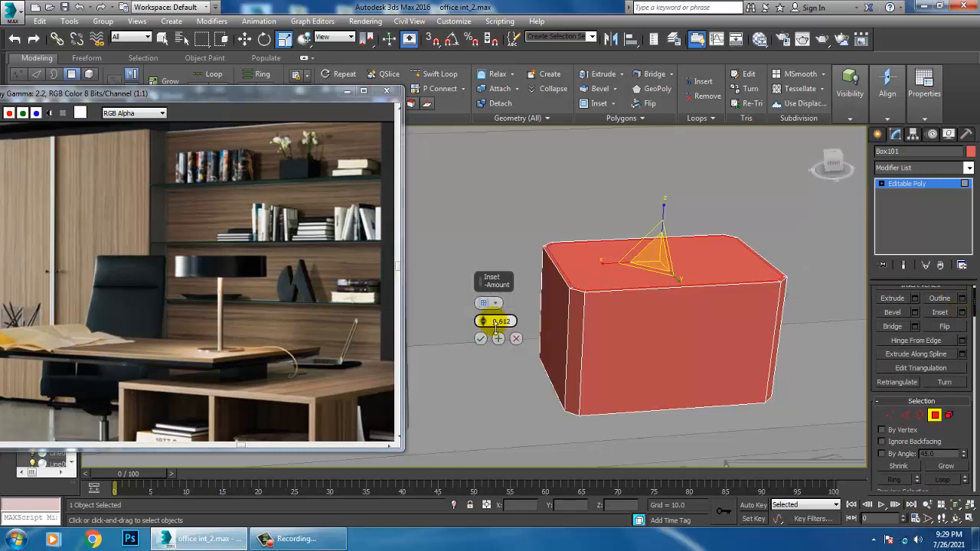
left_click(480, 338)
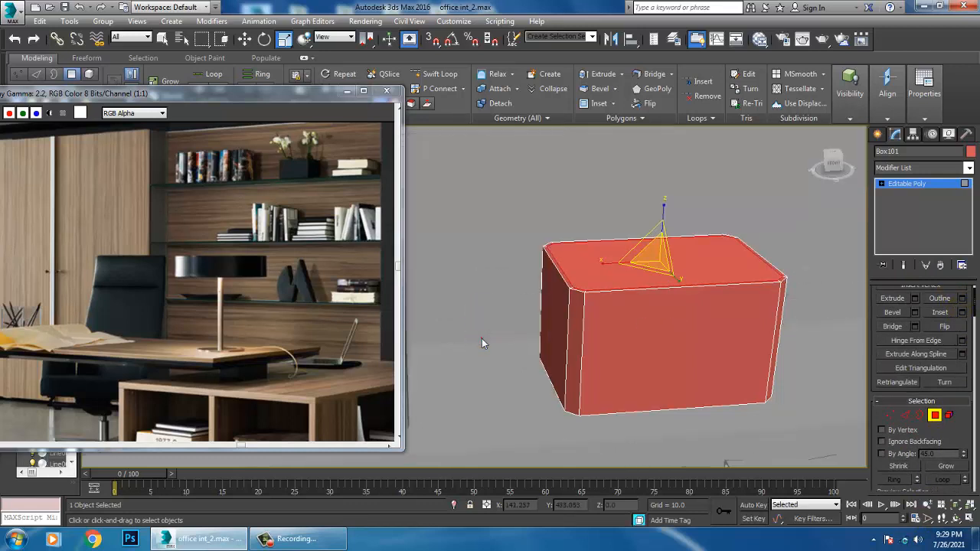
Extrude the planter's inset top polygon inward by -1.779 and leave polygon editing
left_click(915, 299)
left_click_drag(481, 320, 513, 381)
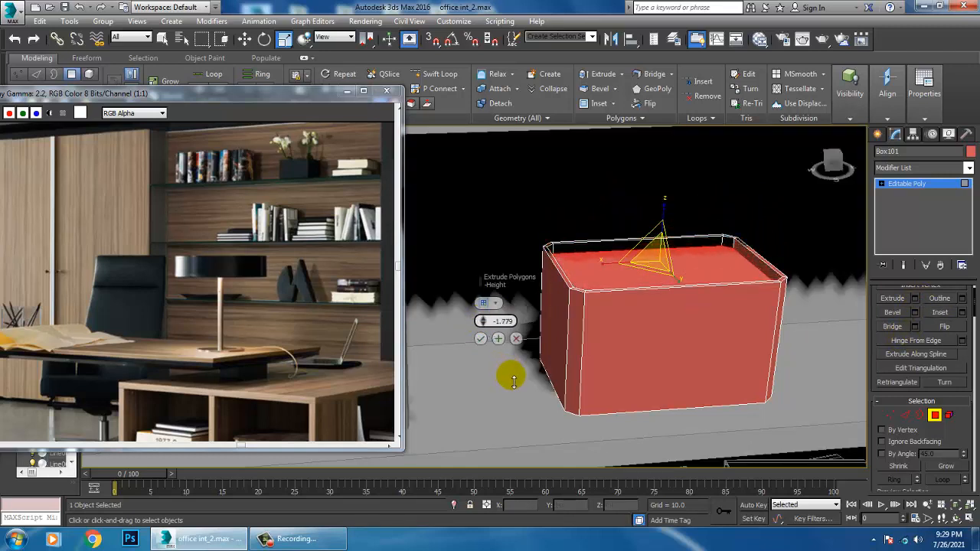
left_click(481, 339)
key("w")
left_click(918, 186)
Lower the planter box's upper vertices along Z to make the box shallower like the one in the reference photo
scroll(680, 277, "down", 3)
middle_click_drag(701, 278, 611, 231, "alt")
scroll(663, 262, "down", 3)
key("1")
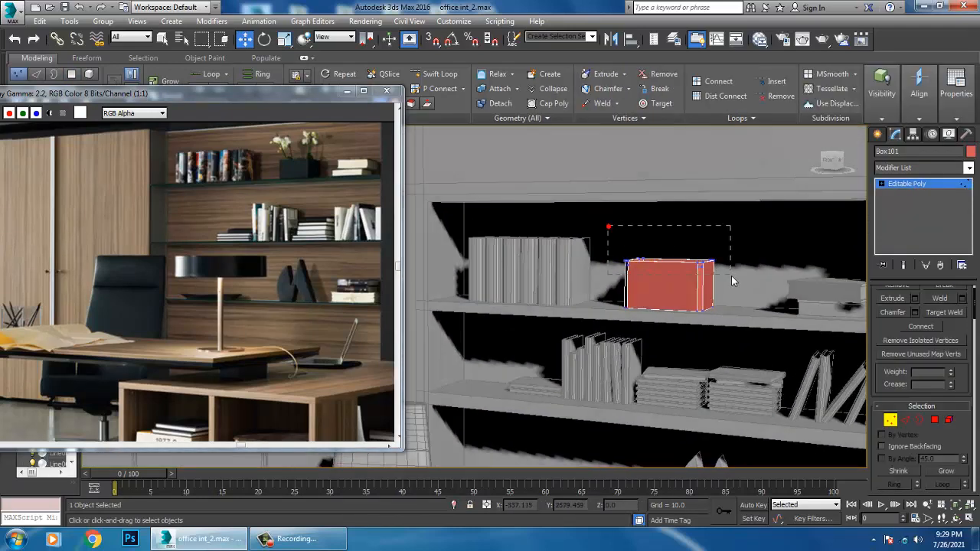
left_click_drag(731, 276, 731, 276)
left_click_drag(674, 241, 687, 253)
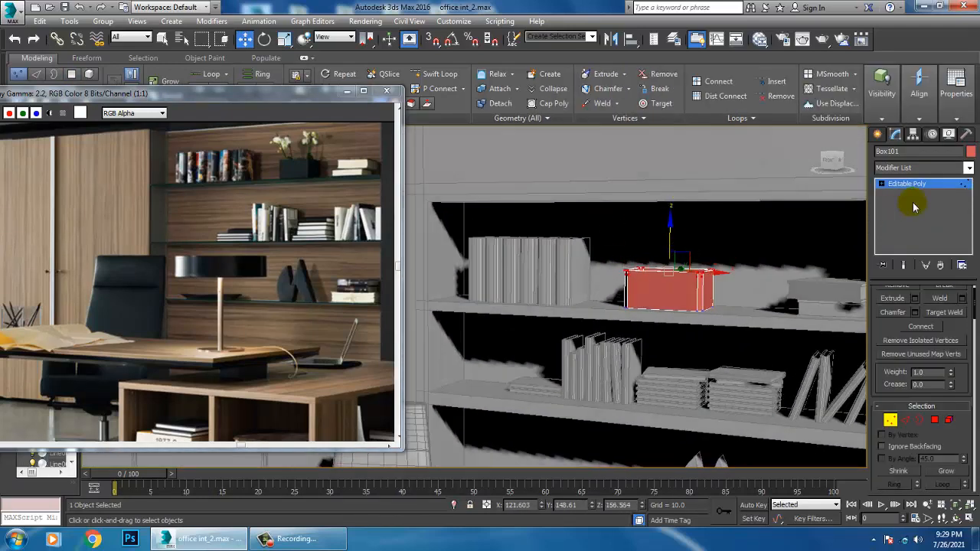
left_click(923, 187)
Assign the same light grey object color to all objects in the scene
key("ctrl+a")
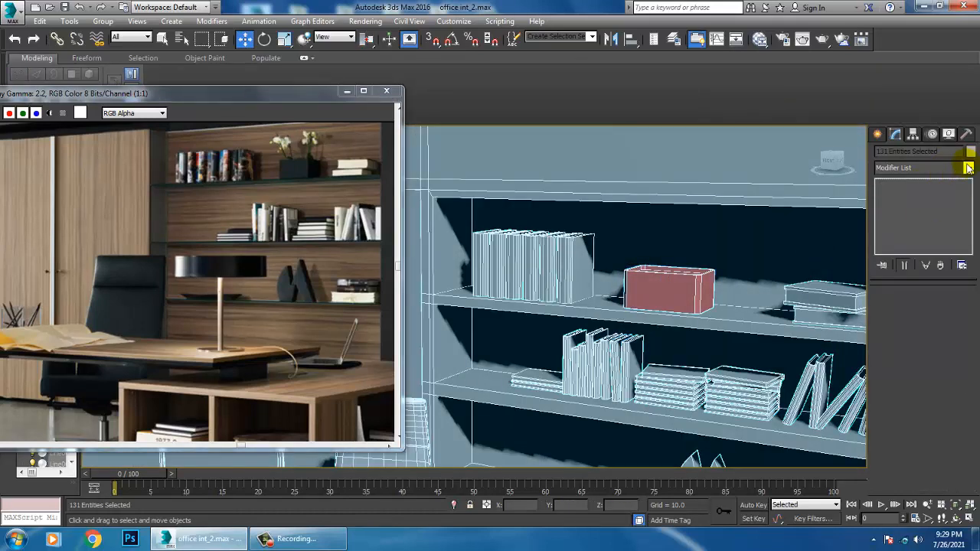
left_click(971, 151)
left_click(513, 258)
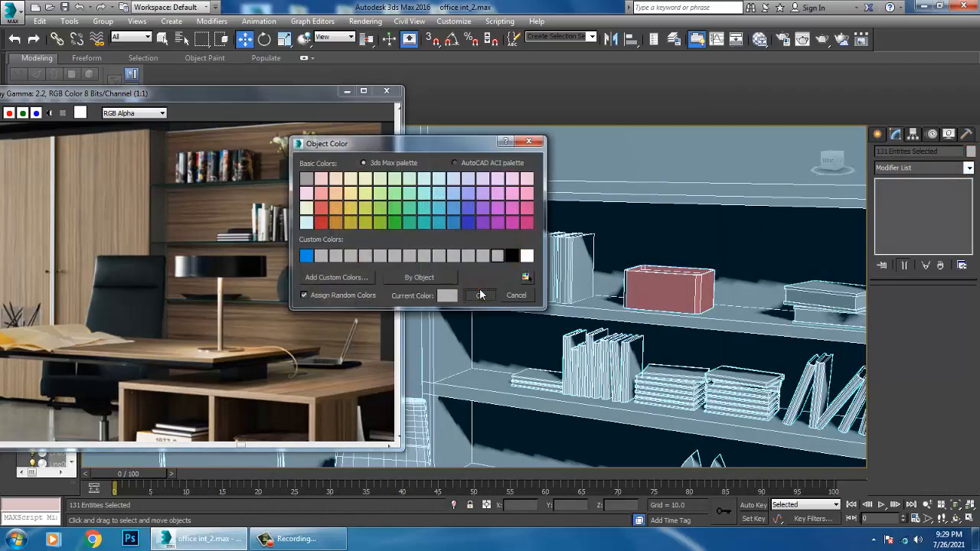
left_click(480, 295)
Draw a three-point curved line in the front view, without AutoGrid, rising from the planter on the upper shelf as a flower stem
scroll(656, 280, "up", 2)
scroll(703, 277, "up", 3)
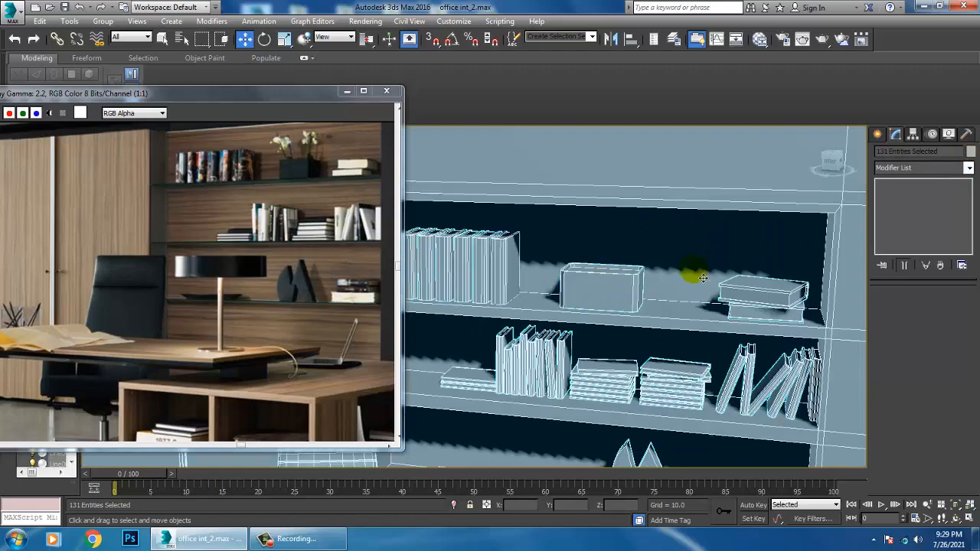
scroll(703, 277, "down", 8)
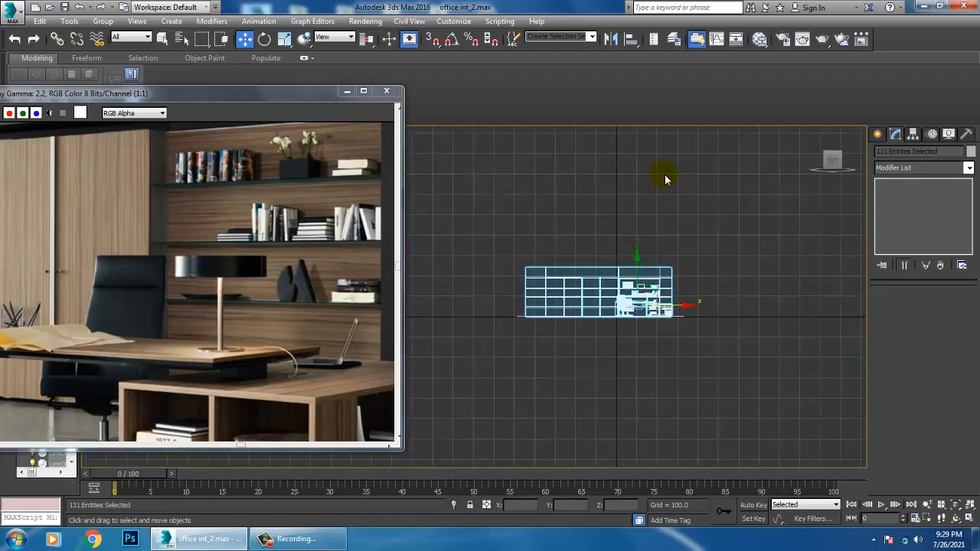
left_click(665, 180)
scroll(663, 175, "up", 8)
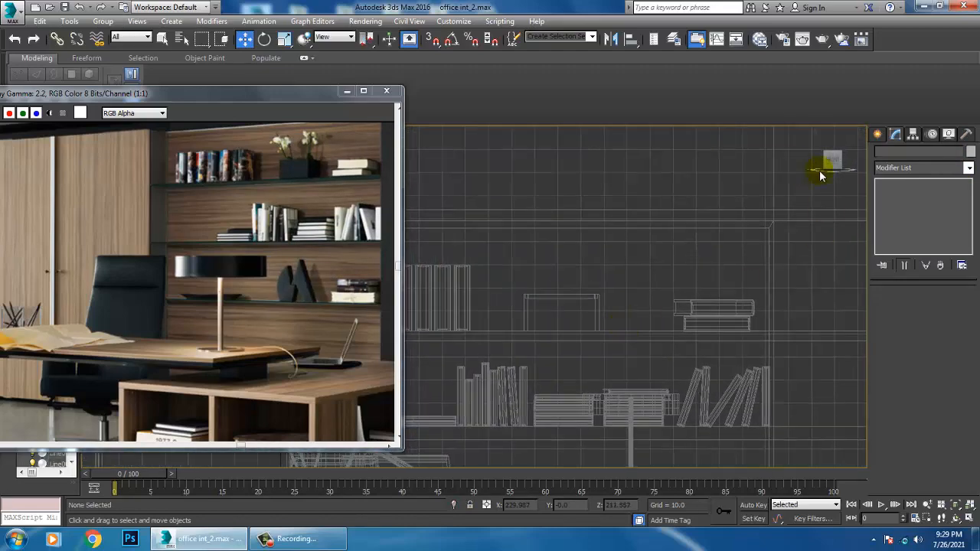
left_click(877, 134)
left_click(896, 153)
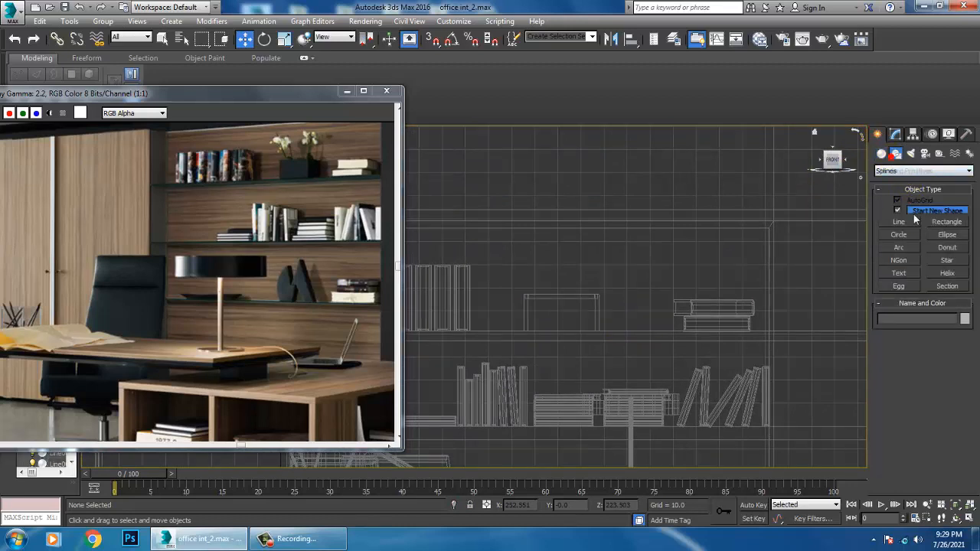
left_click(900, 221)
scroll(585, 323, "up", 2)
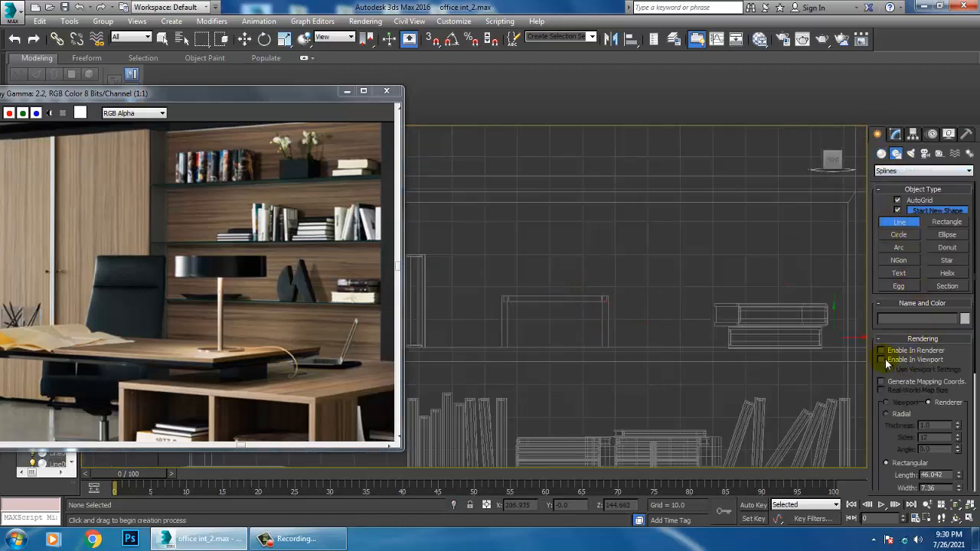
left_click(567, 305)
left_click(574, 261)
left_click(592, 216)
right_click(592, 216)
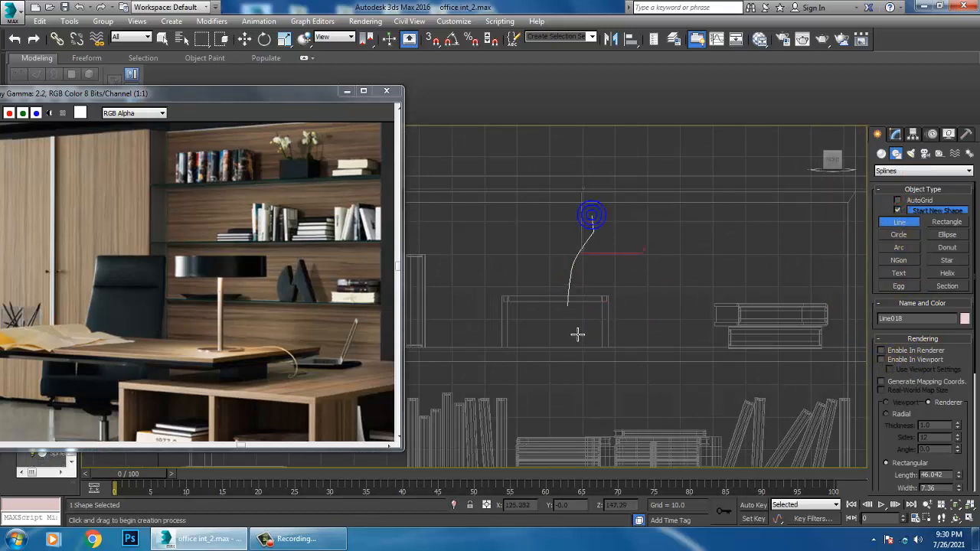
Draw a second curved stem line in the front view, rising from the planter and leaning outward to the left
left_click(559, 305)
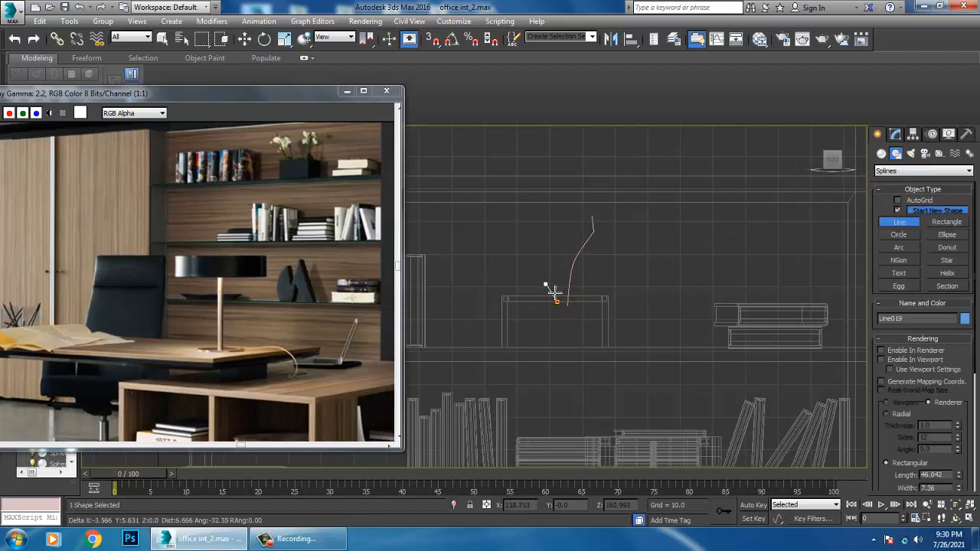
right_click(513, 226)
scroll(538, 272, "up", 5)
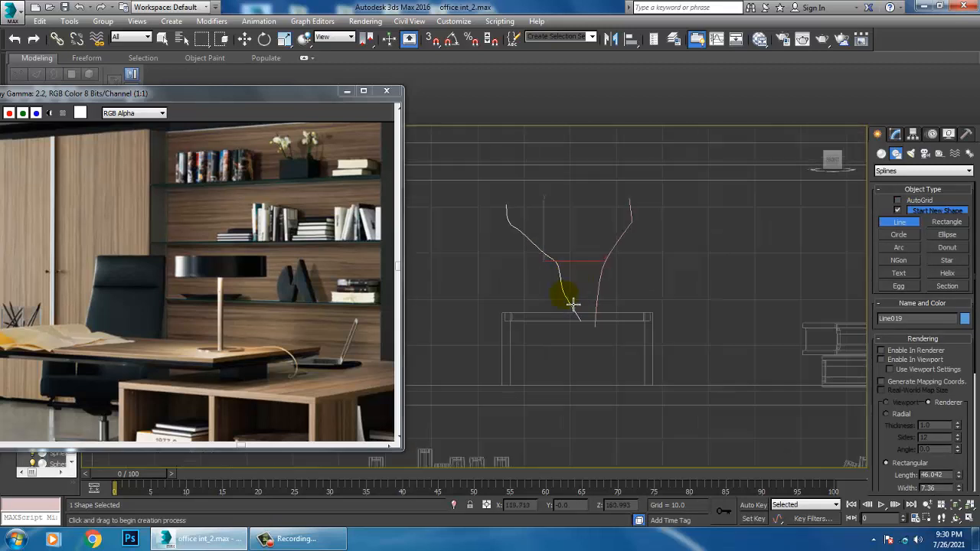
Draw a third, nearly upright stem line with a slight wave, rising from the left half of the planter
left_click(544, 338)
left_click(543, 286)
left_click(554, 245)
left_click(547, 215)
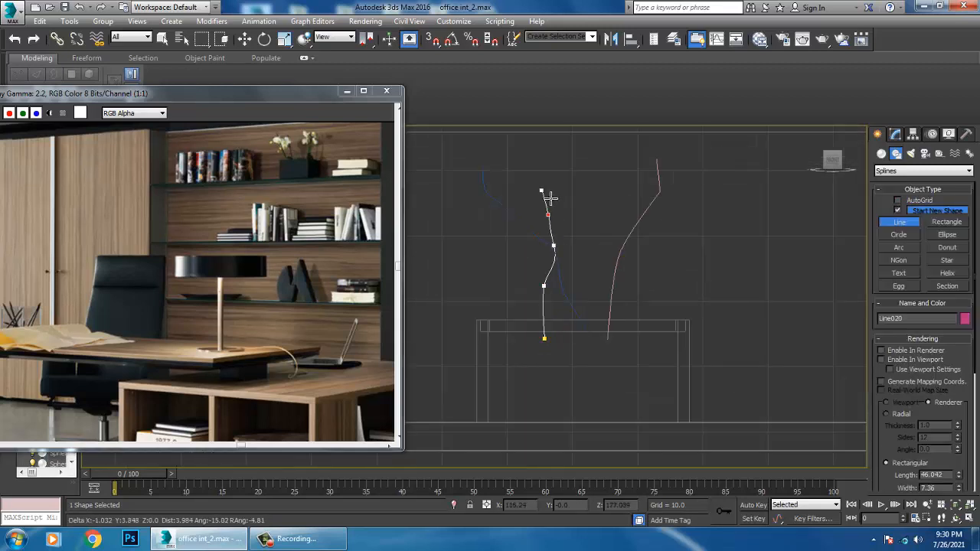
right_click(553, 181)
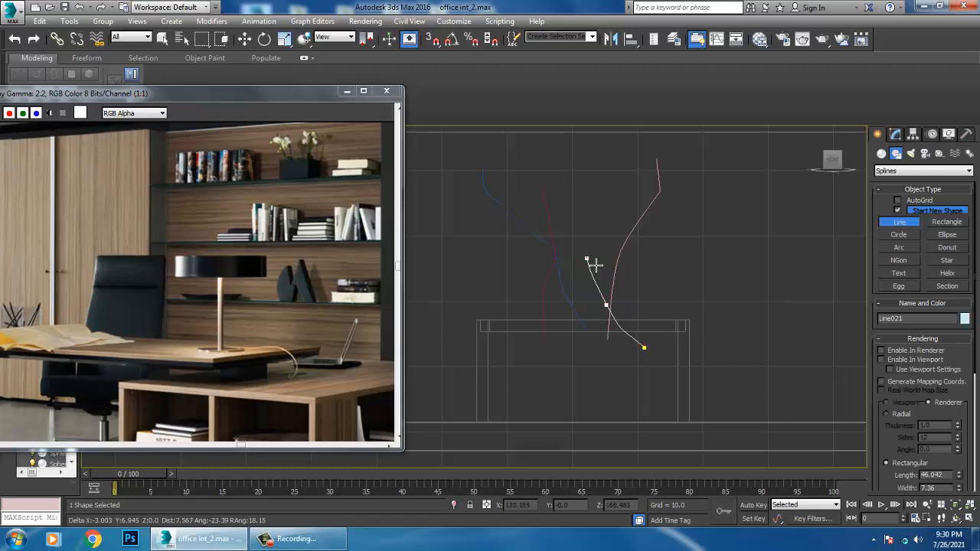
Draw a fourth, S-shaped stem line from the planter's right half up between the existing stems, ending line creation
left_click(586, 258)
left_click(610, 203)
left_click(590, 183)
right_click(590, 184)
key("w")
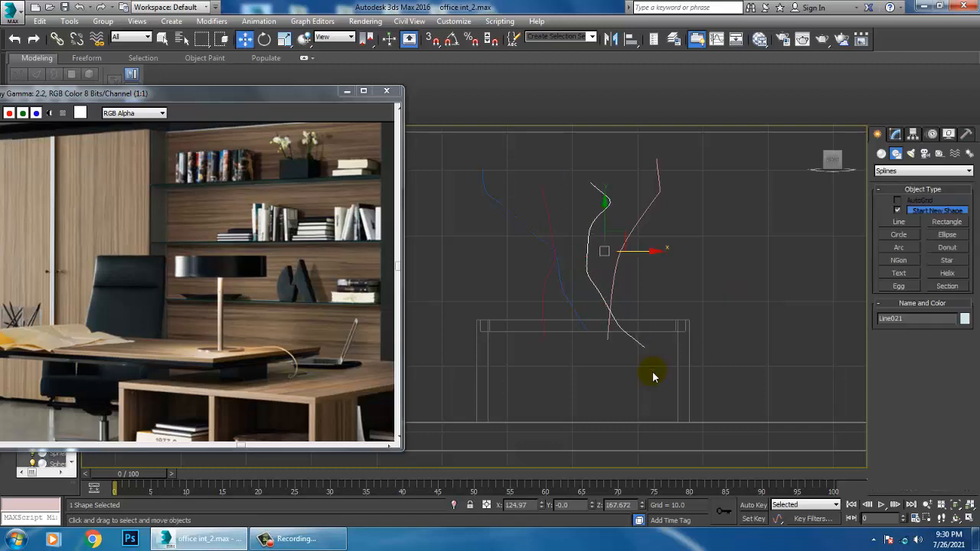
In the maximized perspective view, make the pink rightmost stem display as a radial tube with thickness 0.33
key("alt+w")
middle_click_drag(664, 392, 643, 392, "alt")
scroll(682, 404, "down", 3)
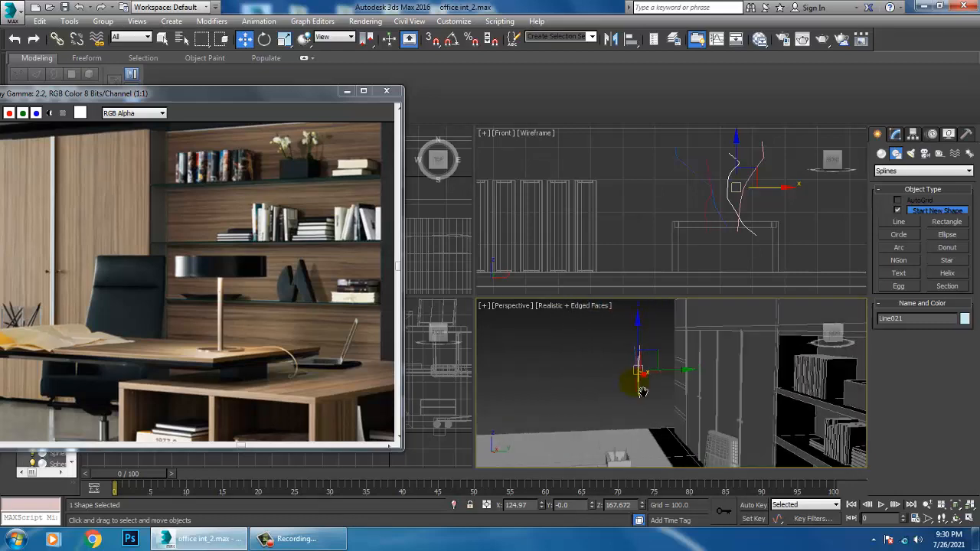
left_click_drag(656, 379, 656, 379)
left_click(894, 135)
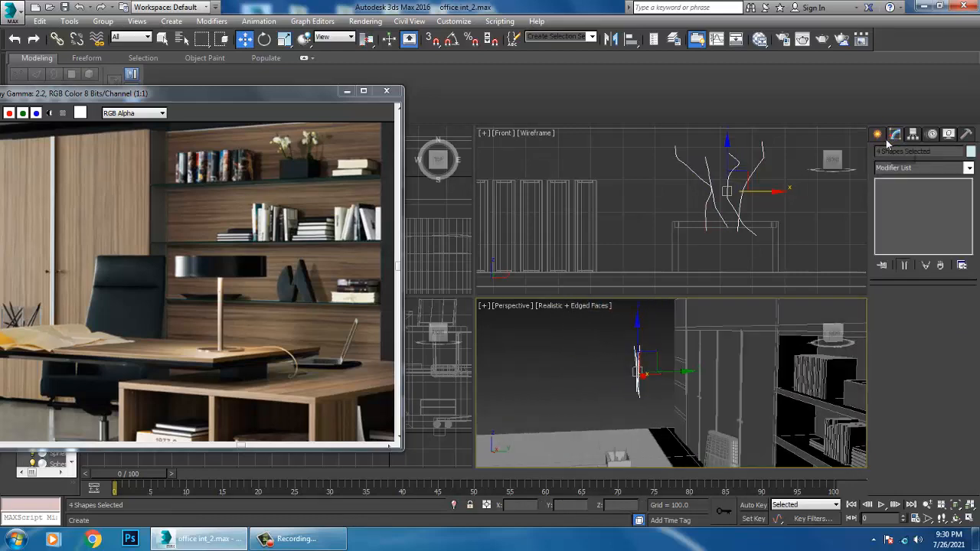
left_click(580, 341)
key("alt+w")
middle_click_drag(641, 372, 601, 344, "alt")
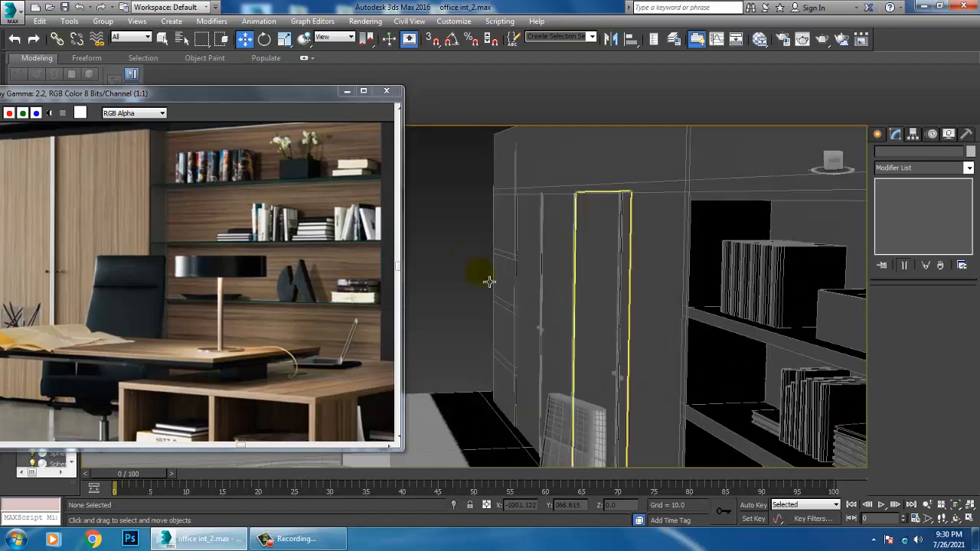
middle_click_drag(490, 281, 545, 283, "alt")
left_click(494, 259)
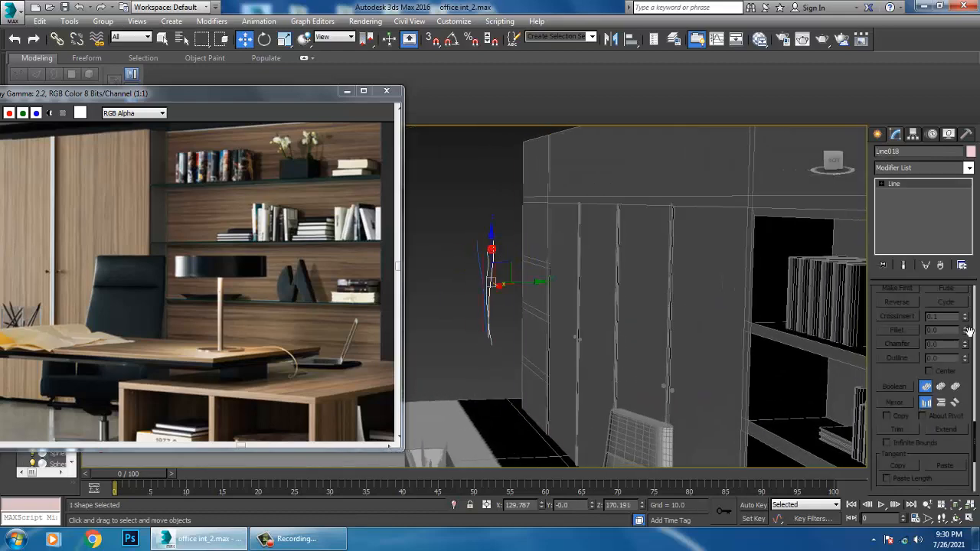
scroll(931, 314, "up", 5)
scroll(919, 328, "up", 5)
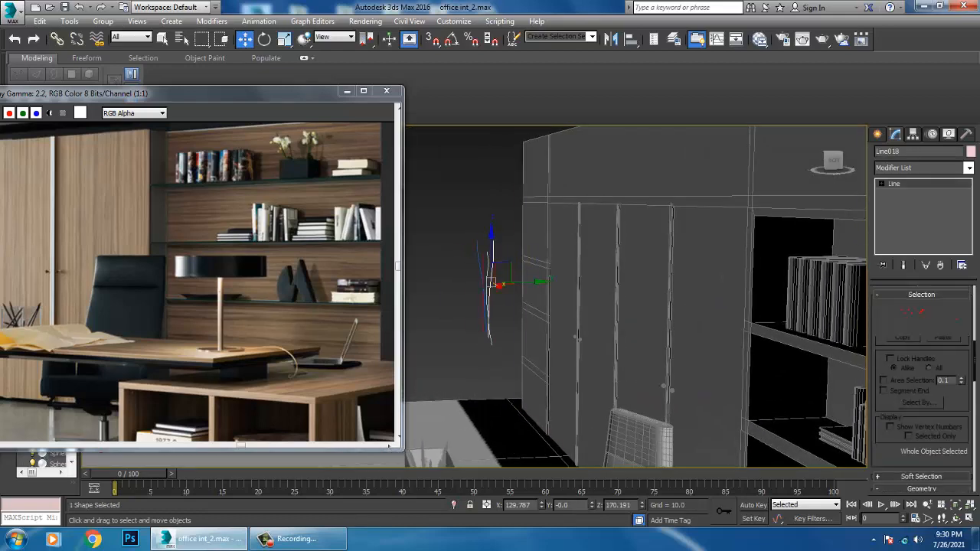
scroll(904, 314, "up", 3)
scroll(911, 342, "up", 3)
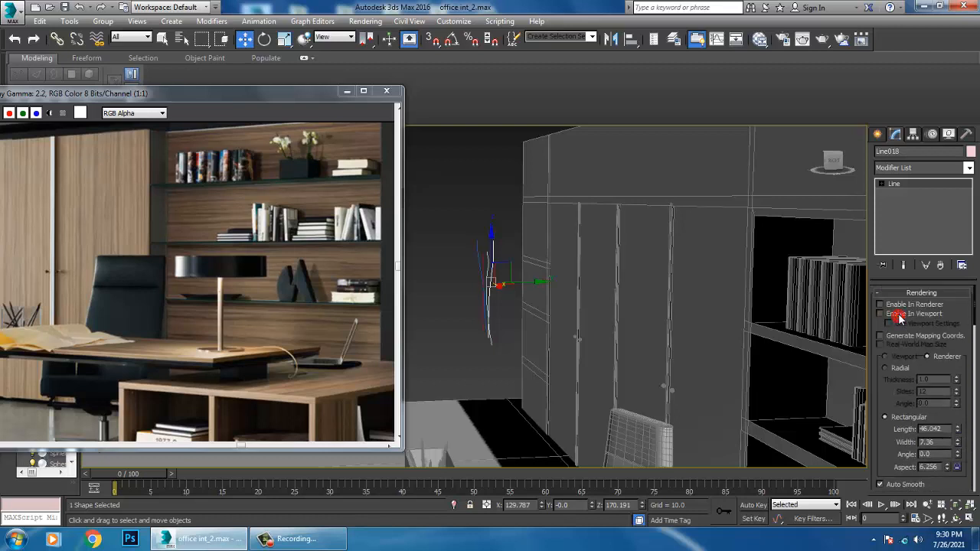
left_click(897, 314)
left_click(887, 369)
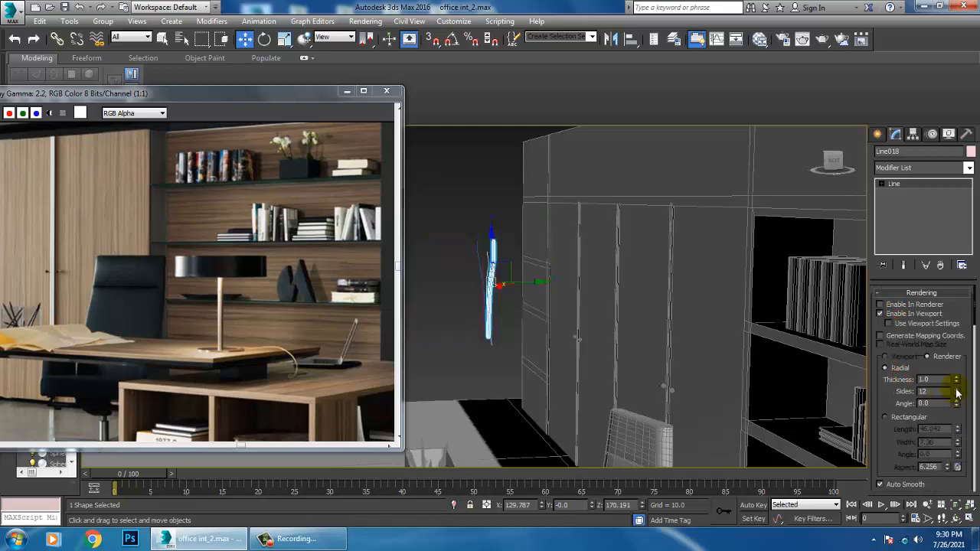
left_click_drag(957, 377, 956, 390)
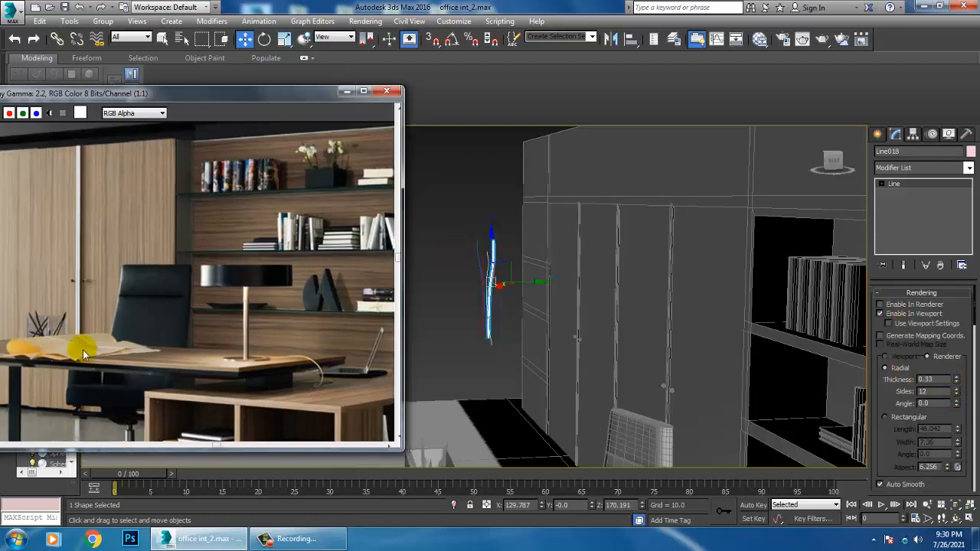
Make the light blue S-shaped stem display in the viewport as a radial tube with thickness 0.27
scroll(468, 304, "up", 4)
middle_click_drag(484, 304, 469, 301, "alt")
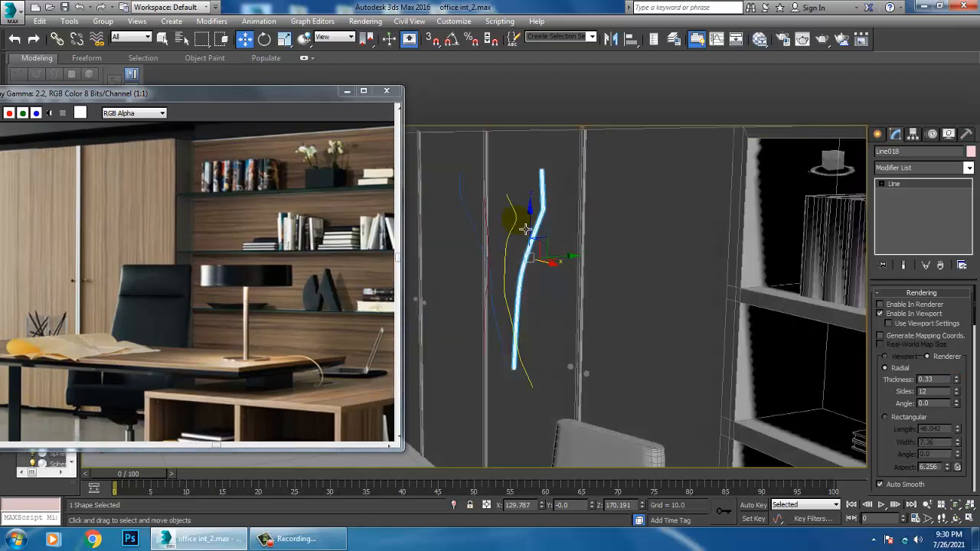
left_click(521, 224)
left_click(881, 314)
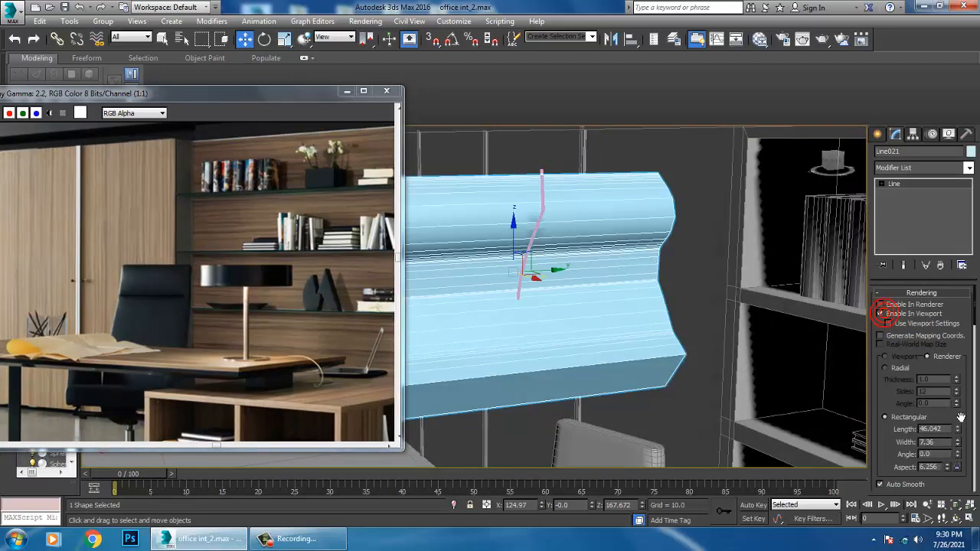
left_click(885, 368)
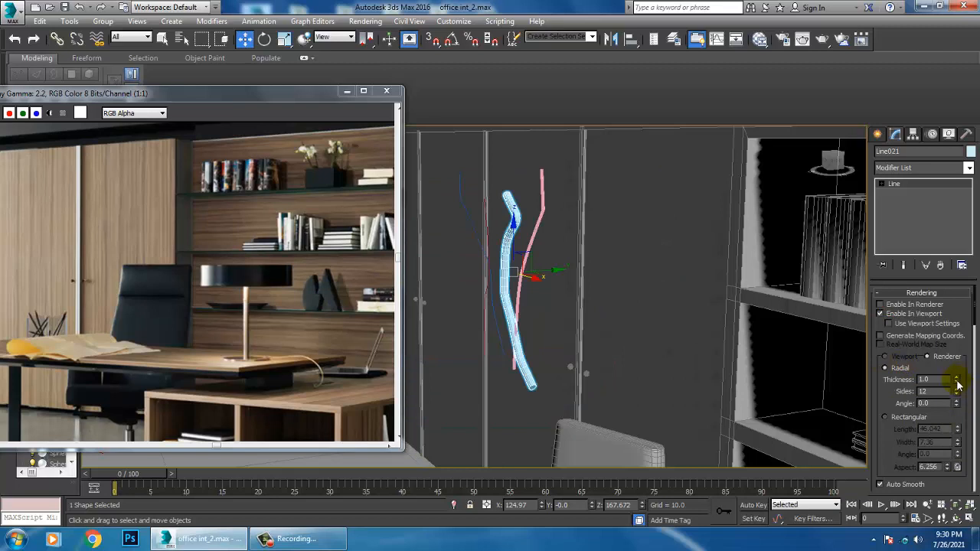
left_click_drag(958, 385, 15, 431)
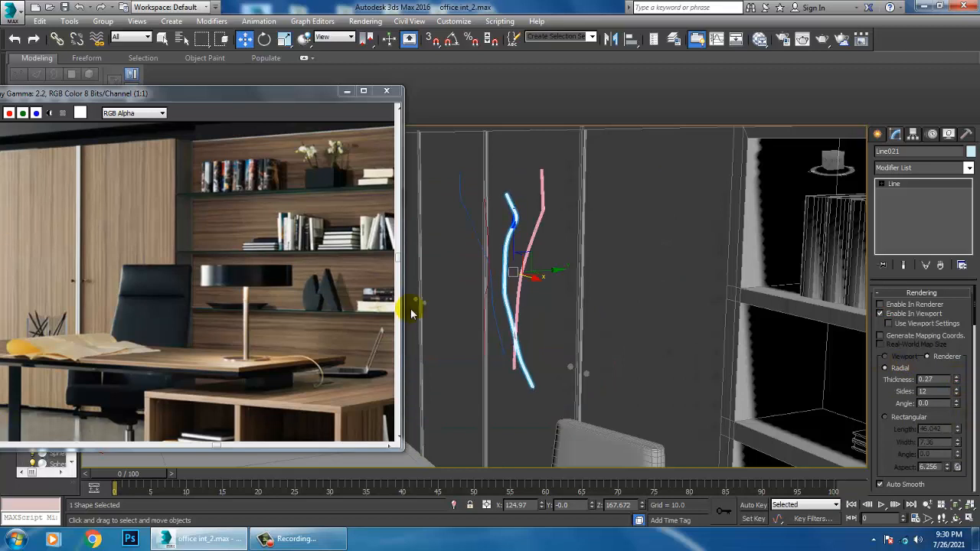
Make the crimson upright stem display in the viewport as a radial tube with thickness 0.2
left_click(487, 224)
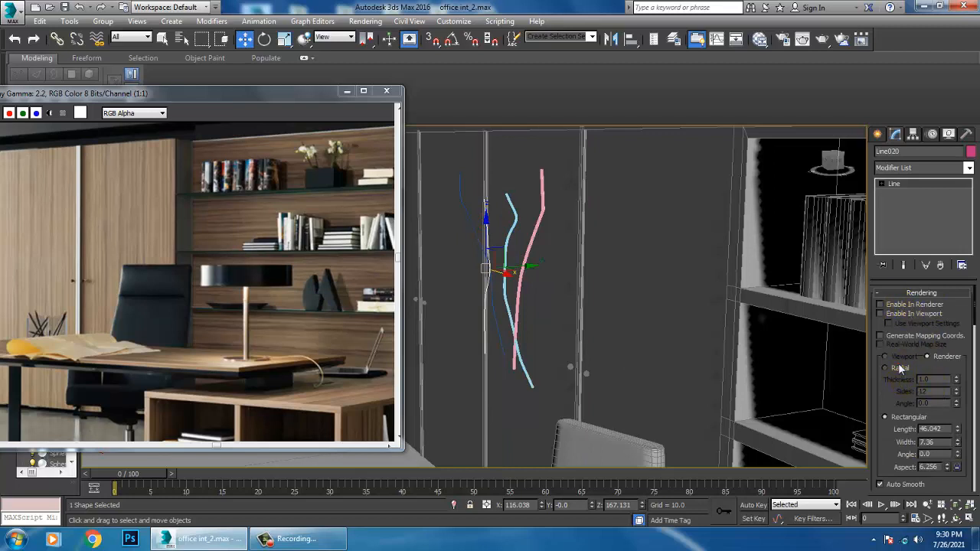
left_click(885, 368)
left_click(880, 313)
left_click_drag(957, 381, 22, 438)
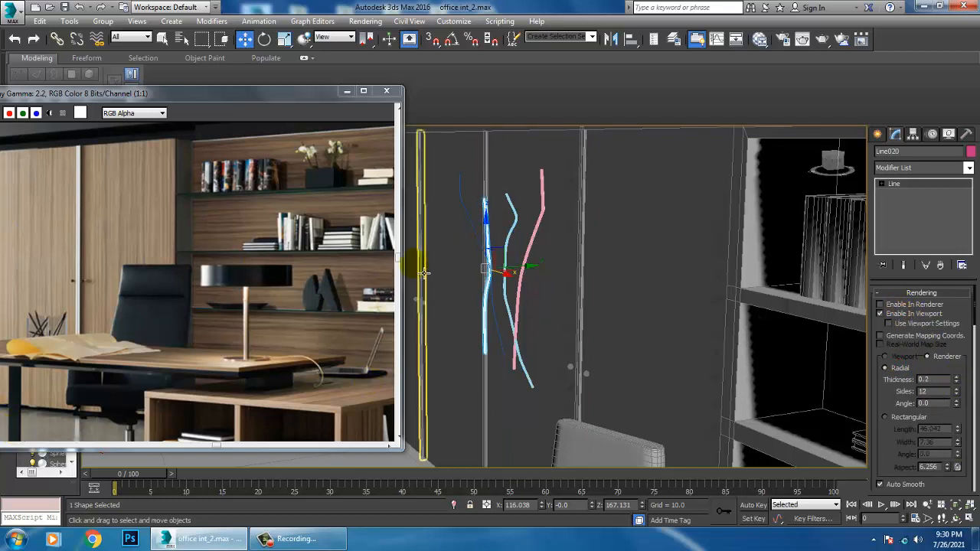
Turn off renderer display for the blue left-leaning stem and show it in the viewport as a radial tube with thickness 0.33
left_click(466, 215)
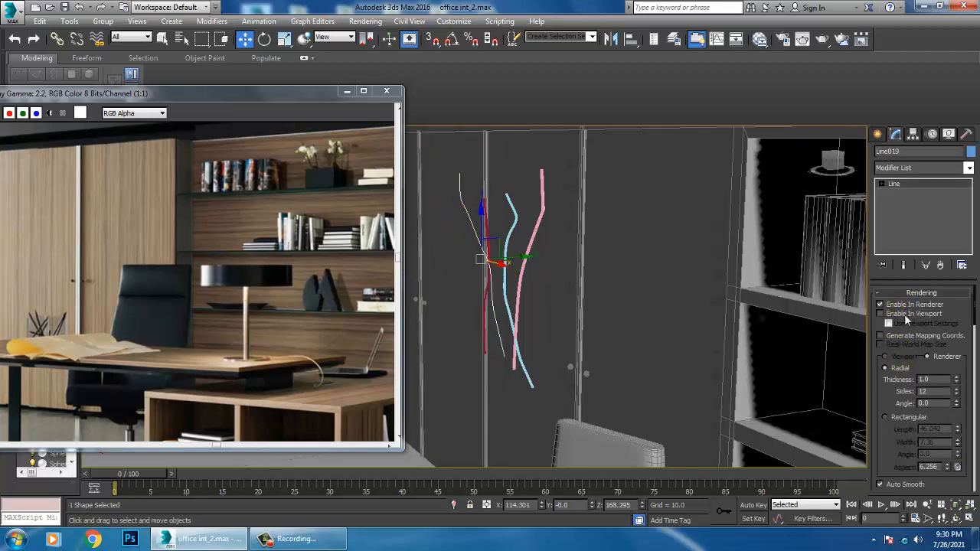
left_click(906, 316)
left_click(900, 305)
left_click(905, 315)
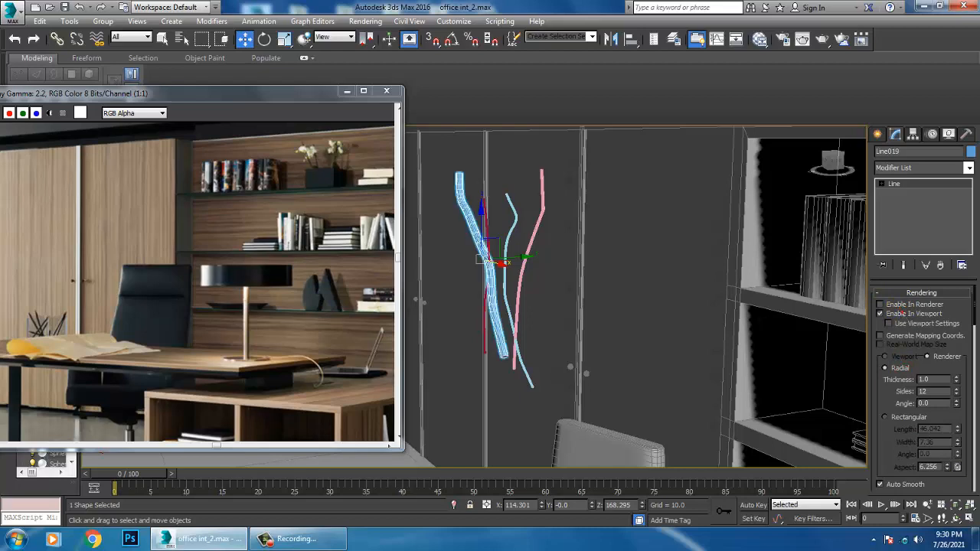
left_click_drag(957, 383, 976, 434)
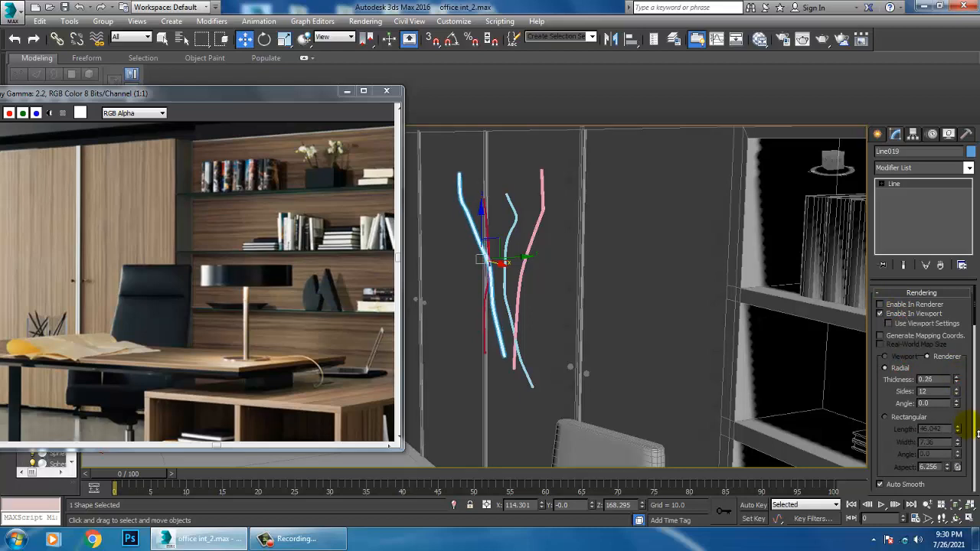
Select all four stems and move them along Y into the planter box on the upper shelf
middle_click_drag(604, 240, 451, 214, "alt")
left_click_drag(451, 215, 514, 239)
middle_click_drag(514, 239, 466, 277, "alt")
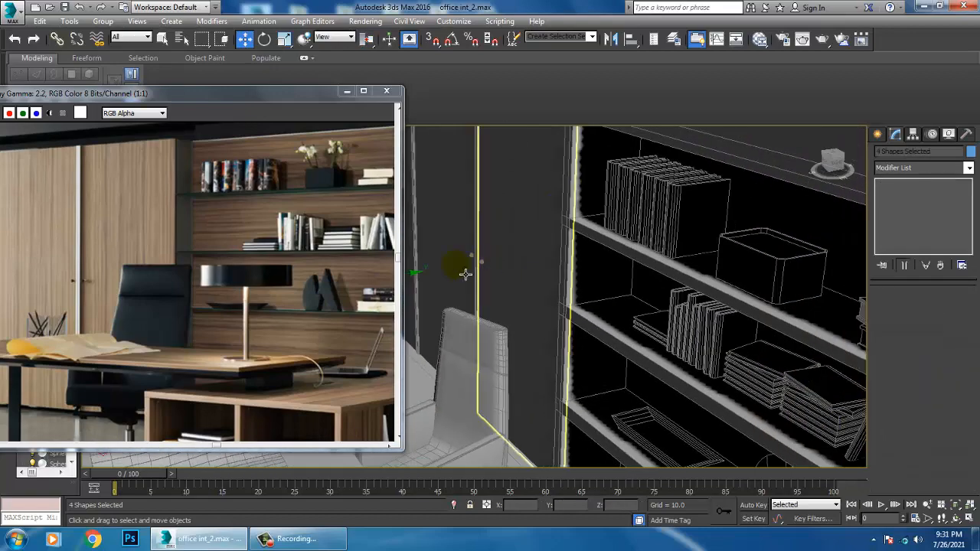
left_click_drag(793, 260, 813, 257)
middle_click_drag(813, 257, 723, 252, "alt")
scroll(692, 241, "up", 3)
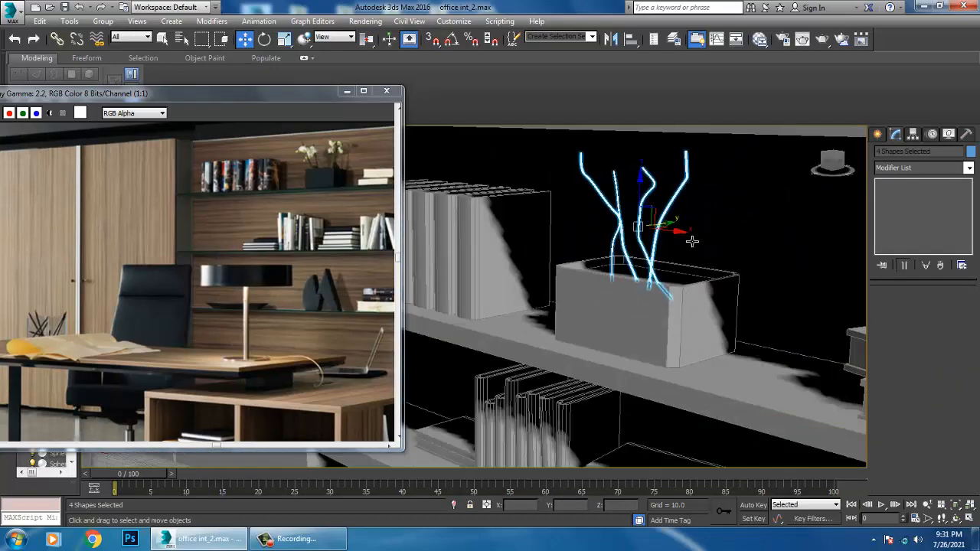
left_click(681, 208)
middle_click_drag(681, 208, 680, 225, "alt")
left_click_drag(674, 194, 673, 214)
middle_click_drag(674, 214, 669, 228, "alt")
left_click_drag(719, 239, 728, 238)
middle_click_drag(728, 239, 690, 238, "alt")
Lower the light blue S-shaped stem into the planter along Z and adjust its upper vertices
left_click(641, 205)
left_click_drag(647, 181, 658, 196)
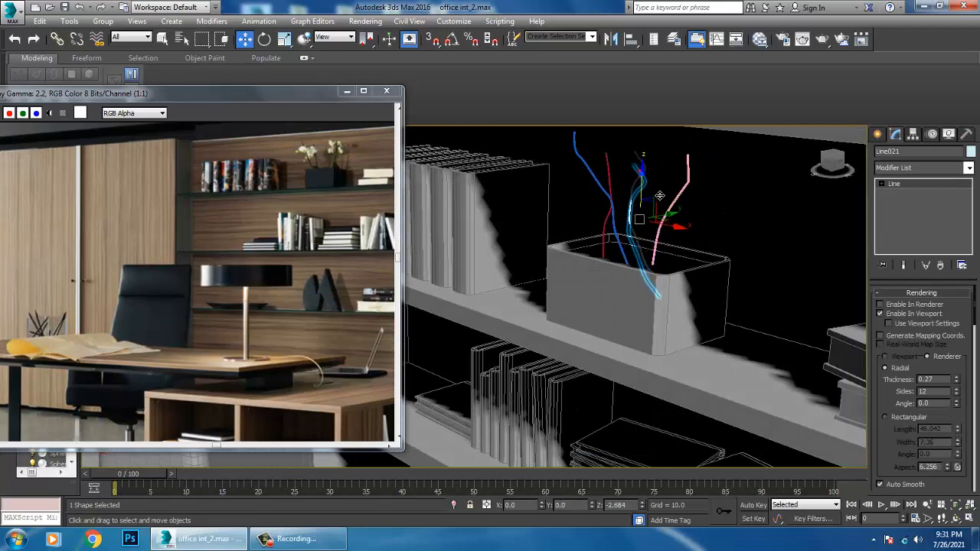
scroll(661, 200, "up", 3)
key("1")
left_click_drag(595, 145, 675, 212)
mouse_move(674, 211)
middle_mouse_down("alt")
mouse_move(701, 207)
mouse_move(710, 217)
middle_mouse_up("alt")
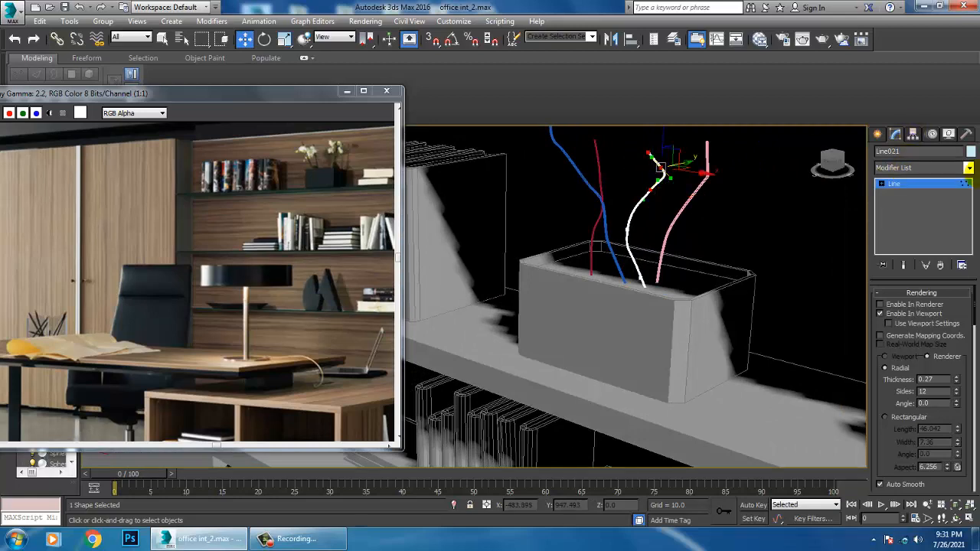
left_click(934, 185)
Reshape the crimson stem by shifting its upper vertices sideways along X, then leave vertex editing
left_click(611, 179)
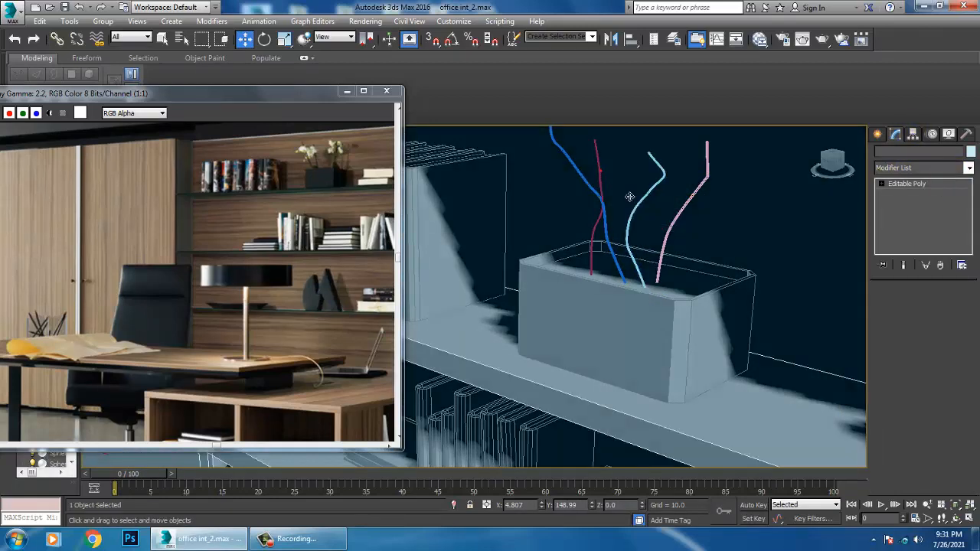
left_click(603, 188)
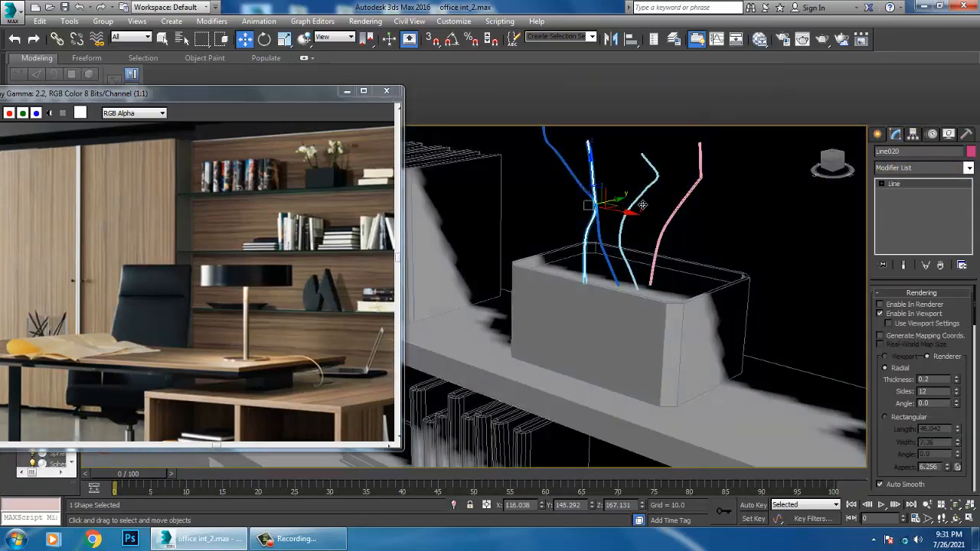
left_click_drag(642, 205, 653, 203)
key("1")
middle_click_drag(614, 189, 618, 207)
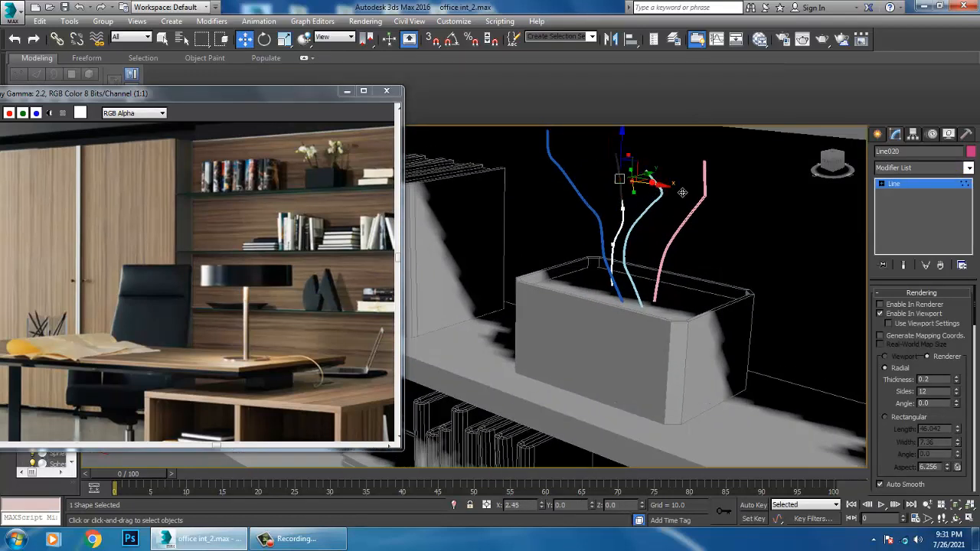
left_click_drag(662, 192, 631, 190)
left_click(923, 184)
Lower the blue left-leaning stem deeper into the planter box
middle_click_drag(758, 207, 666, 224, "alt")
left_click(612, 196)
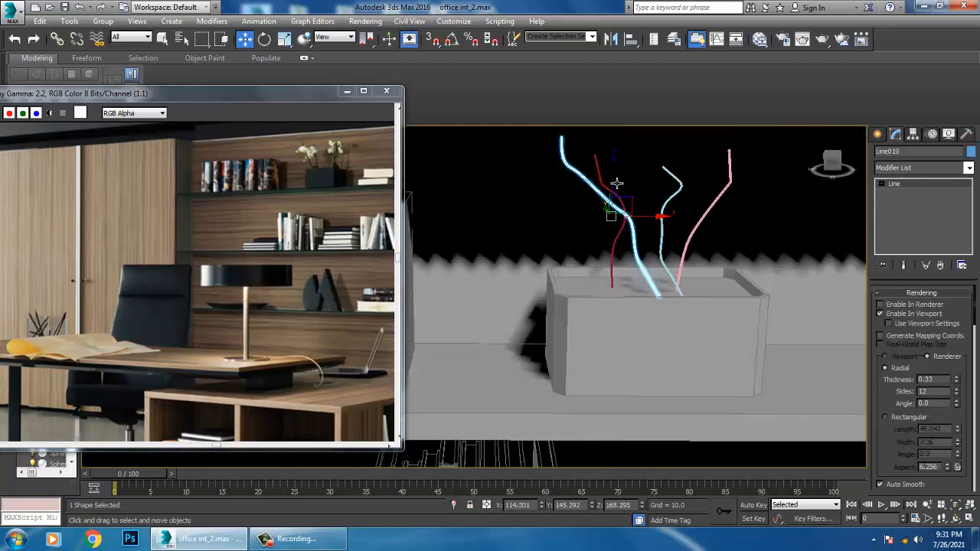
left_click_drag(616, 184, 628, 203)
key("1")
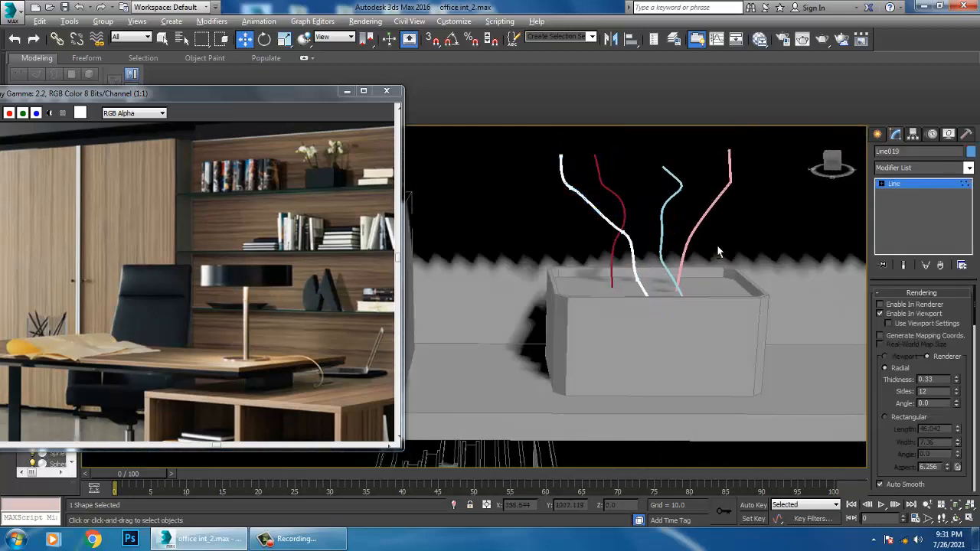
scroll(718, 253, "down", 8)
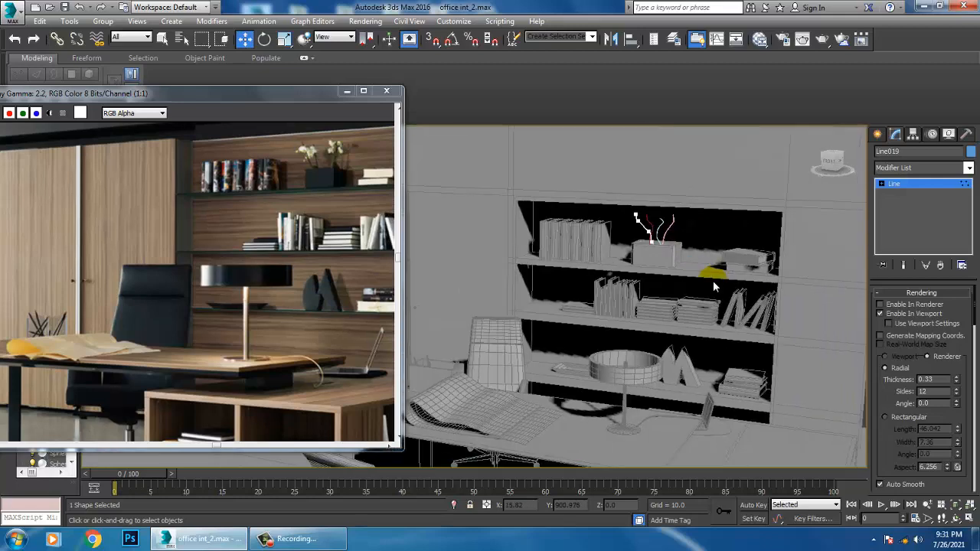
left_click(911, 190)
Assign the same light grey object color to every object in the scene, including the new stems
key("ctrl+a")
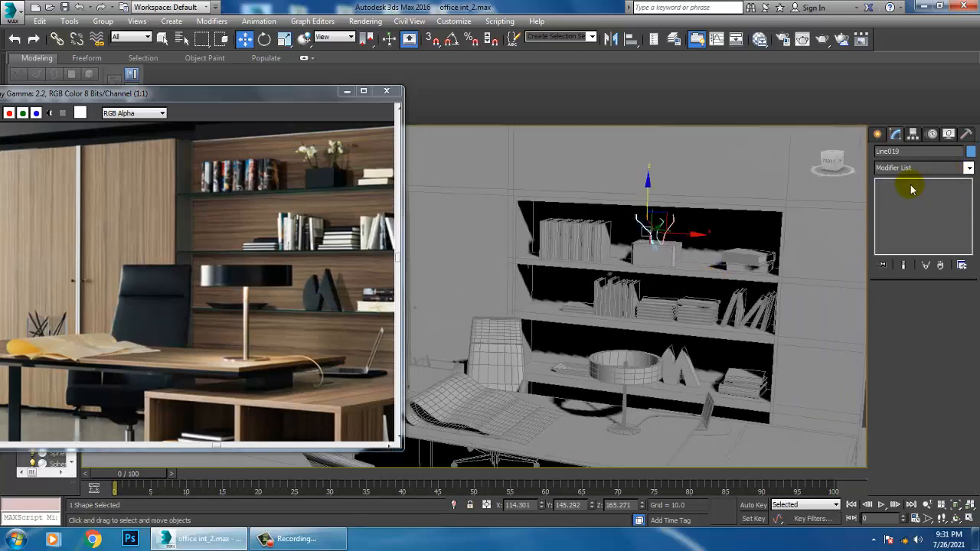
left_click(971, 152)
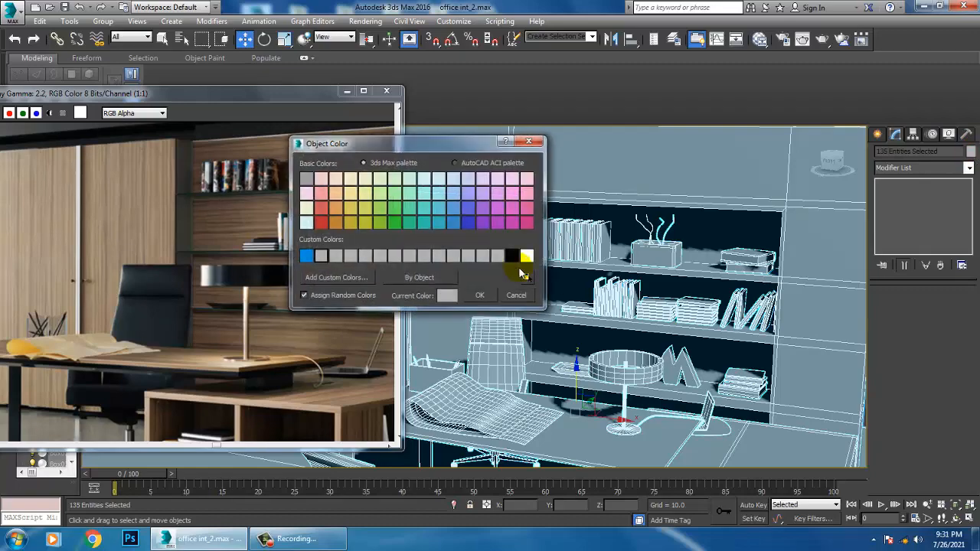
left_click(478, 295)
scroll(114, 284, "down", 3)
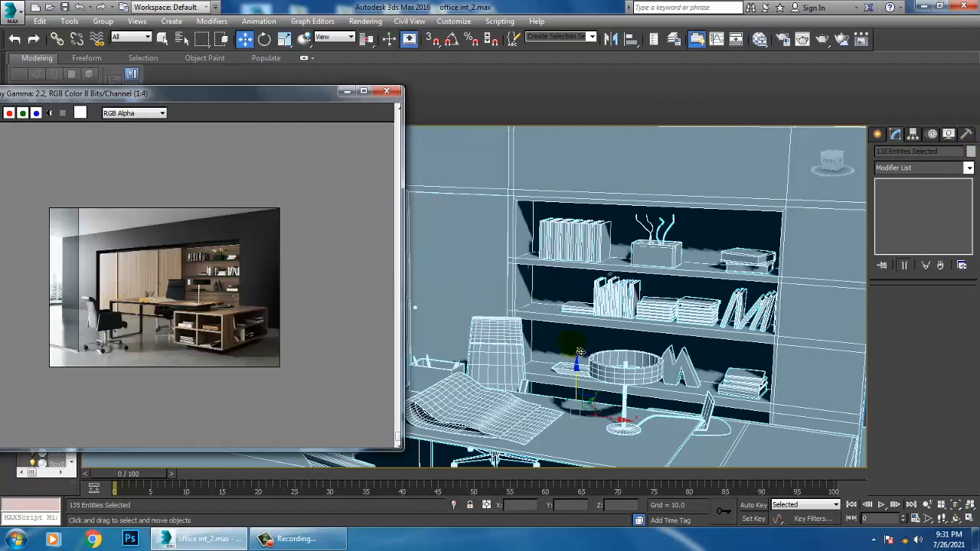
Draw a thin upright box in the floor plan in front of the desk, about 473.5 wide and 1.6 long, as a partition panel
scroll(581, 353, "down", 10)
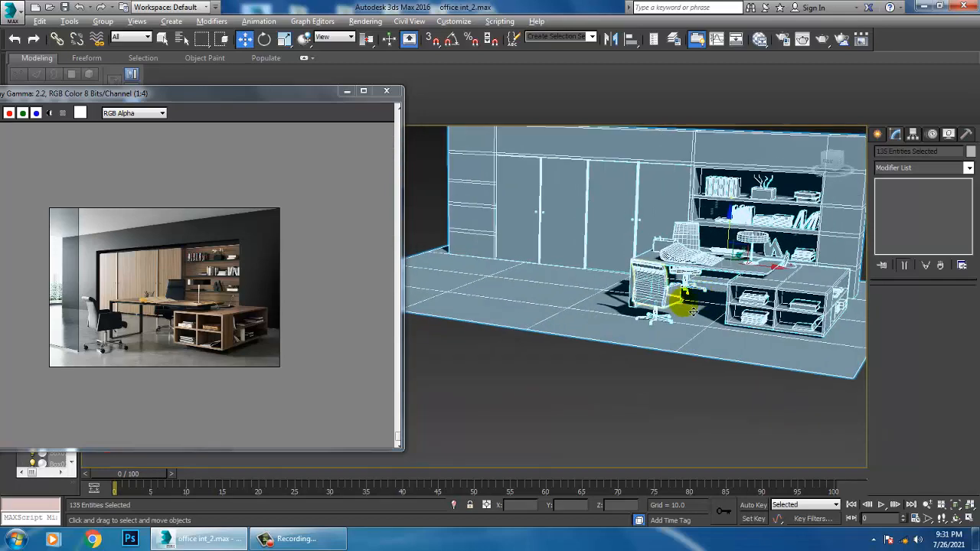
middle_click_drag(694, 312, 704, 321, "alt")
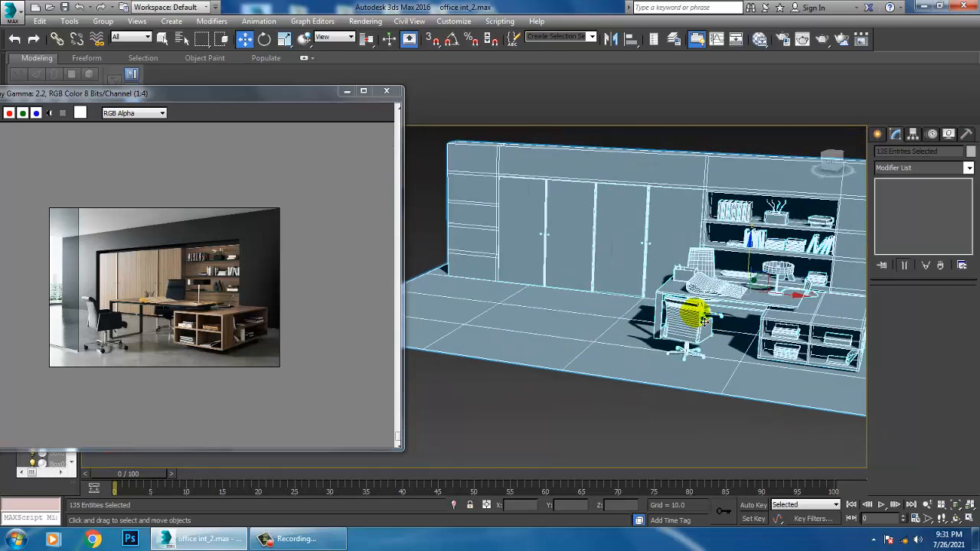
left_click(878, 136)
left_click(882, 155)
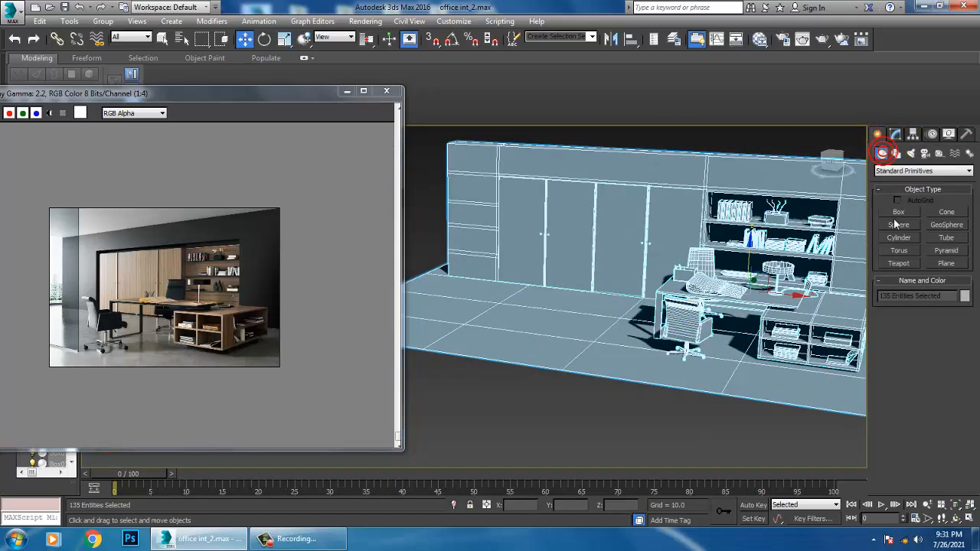
left_click(897, 214)
middle_click_drag(640, 287, 663, 323, "alt")
key("alt+w")
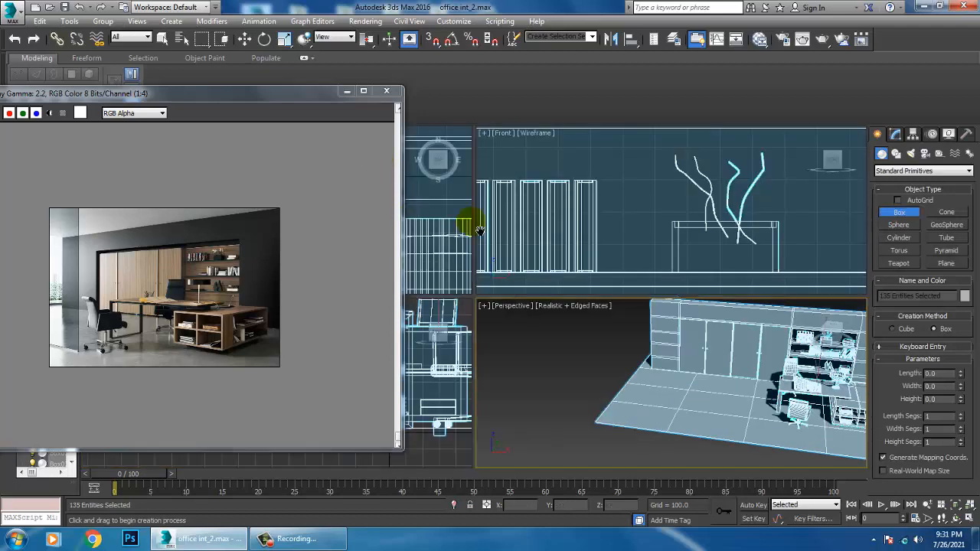
key("alt+w")
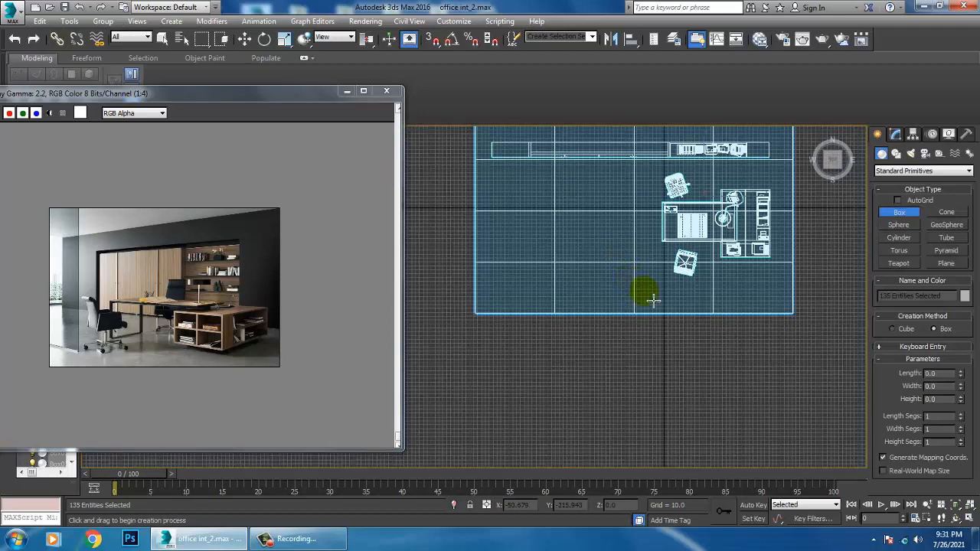
left_click_drag(674, 295, 654, 291)
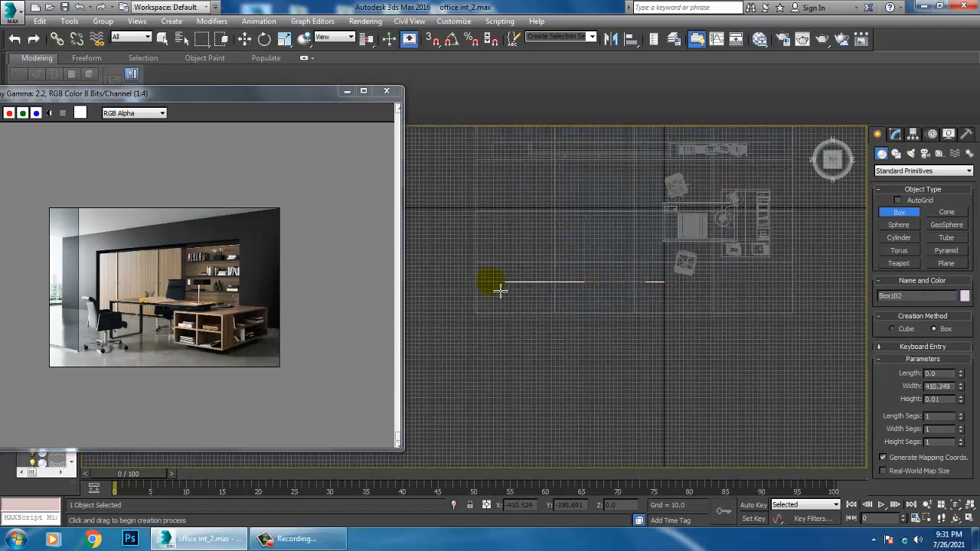
left_click_drag(500, 291, 489, 290)
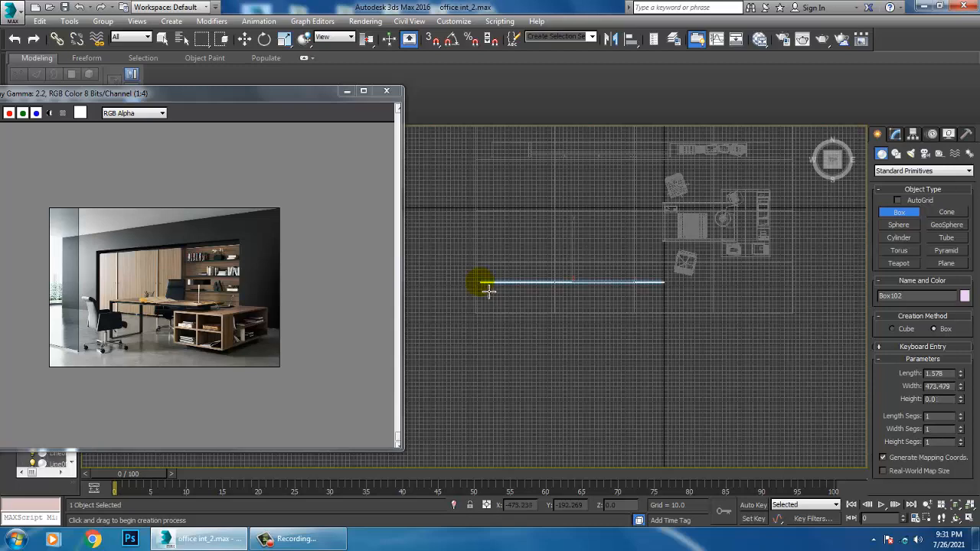
left_click(495, 219)
Convert the partition panel to an editable poly and raise its upper vertices along Z
key("alt+w")
middle_click(724, 366)
key("alt+w")
scroll(682, 331, "down", 4)
middle_click_drag(682, 331, 711, 311, "alt")
key("w")
scroll(708, 311, "down", 1)
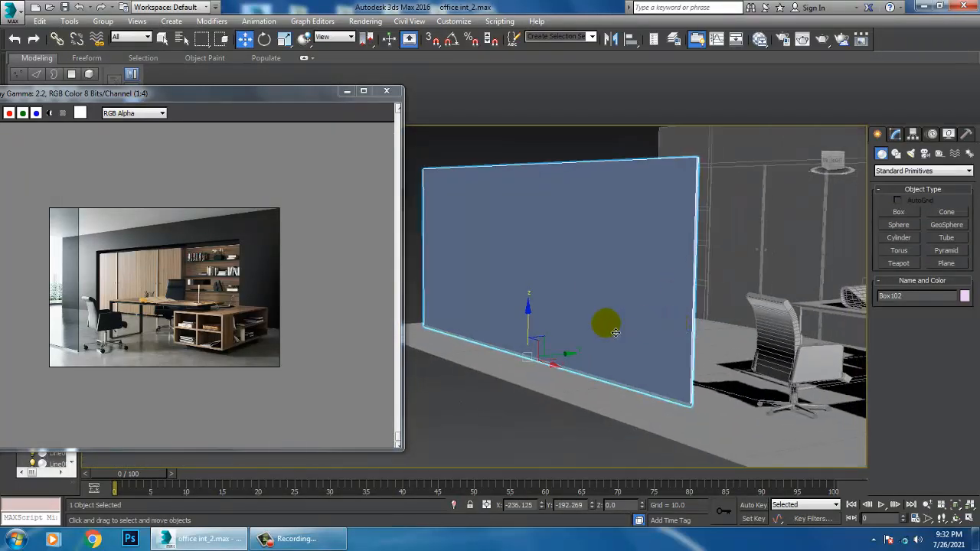
right_click(636, 250)
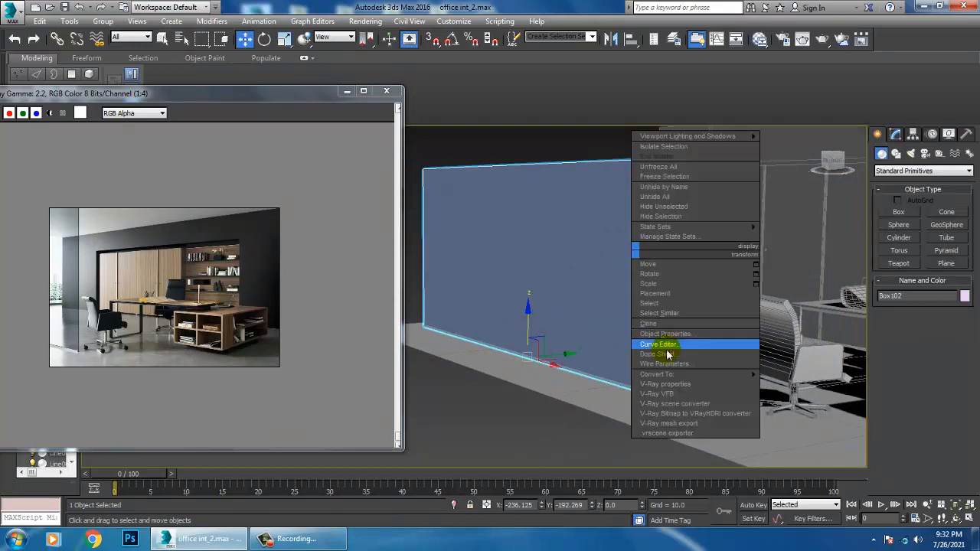
mouse_move(716, 374)
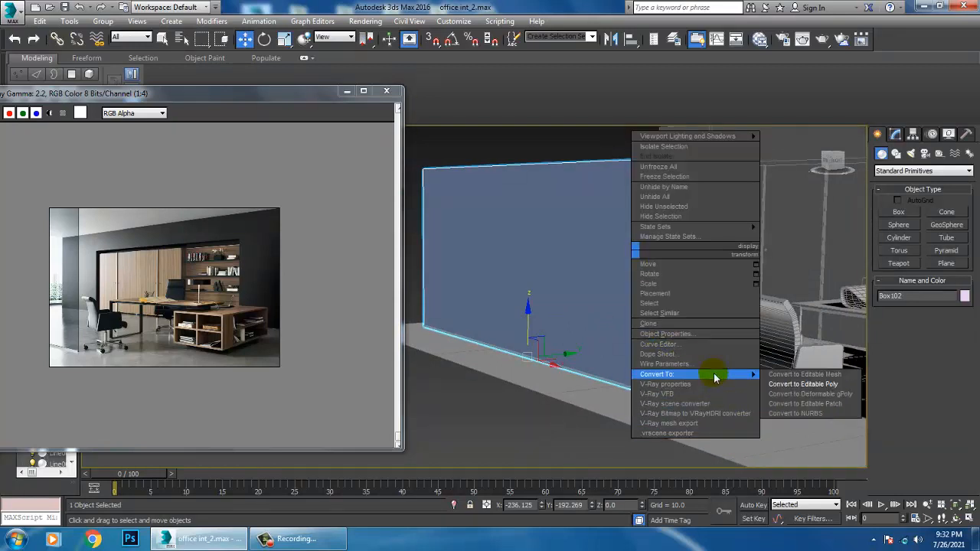
left_click(824, 385)
middle_click_drag(597, 293, 619, 312)
key("1")
left_click_drag(421, 154, 766, 222)
middle_click_drag(685, 199, 688, 216)
left_click_drag(563, 176, 567, 141)
scroll(640, 344, "up", 4)
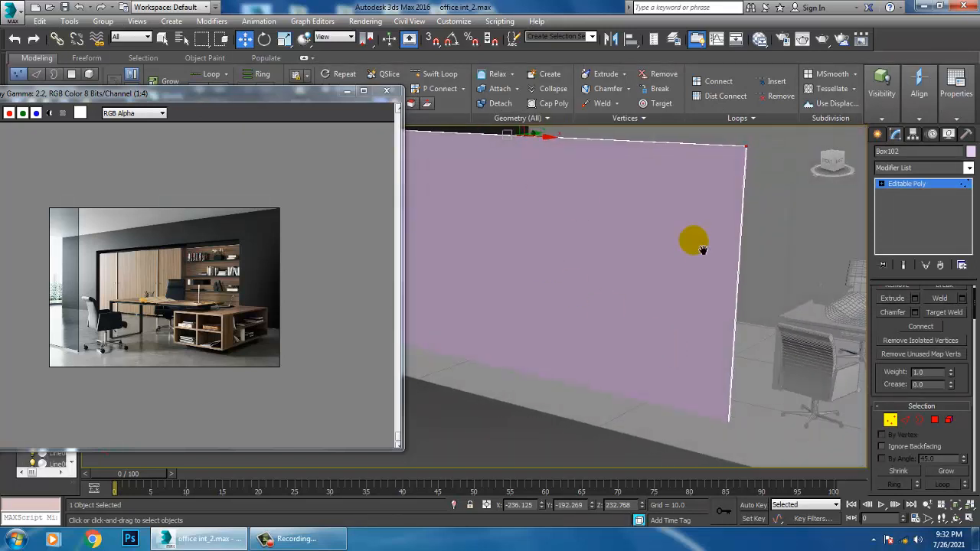
Leave vertex editing and shift the whole partition panel along X to about -178
middle_click_drag(698, 242, 711, 284)
scroll(574, 264, "down", 3)
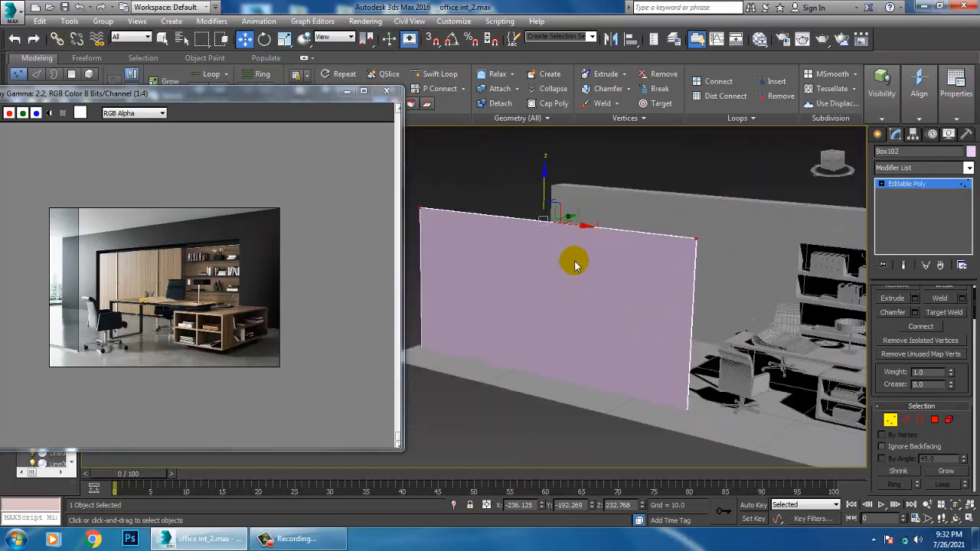
left_click(919, 184)
left_click_drag(579, 388, 496, 358)
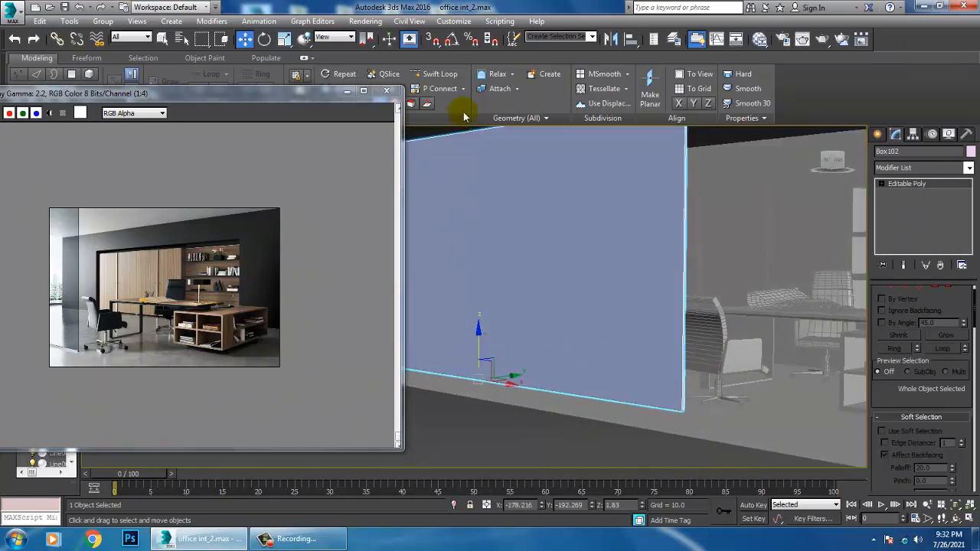
Add a horizontal edge loop just above the partition panel's bottom edge with Swift Loop
left_click(440, 74)
middle_click_drag(682, 437, 699, 383)
scroll(699, 382, "up", 2)
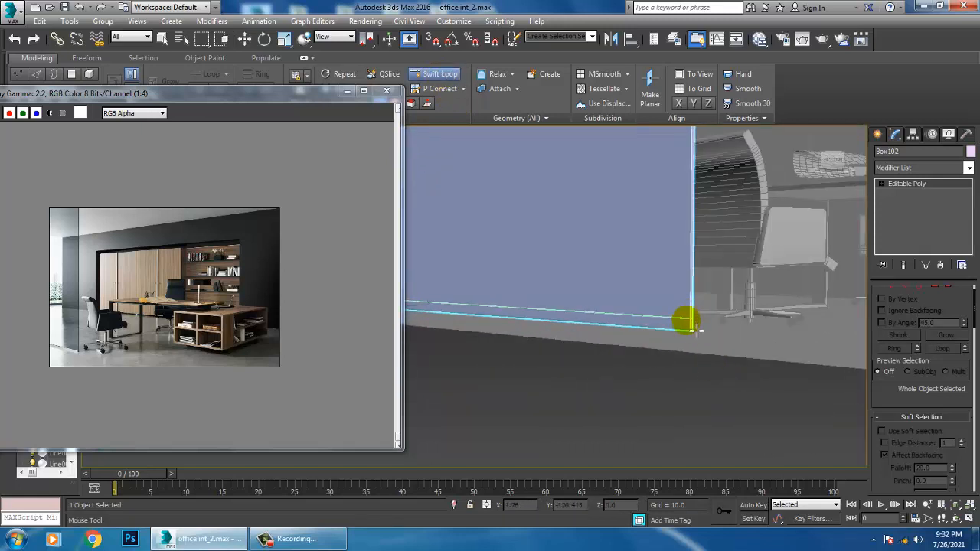
right_click(694, 331)
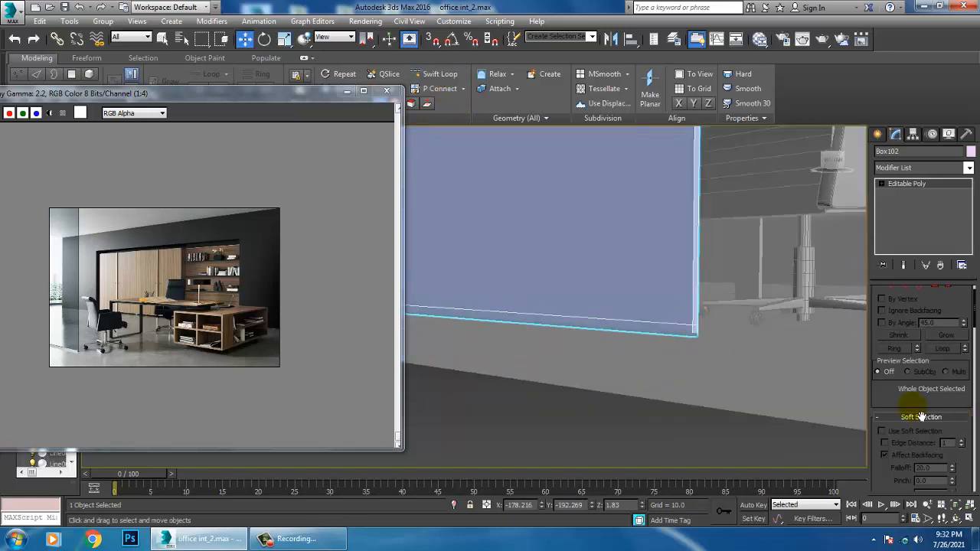
Extrude the narrow strip polygons along the panel's bottom by about 1.069 to form a base rail, and leave polygon editing
key("4")
left_click(646, 326)
middle_click_drag(648, 329, 825, 416, "alt")
left_click(918, 301)
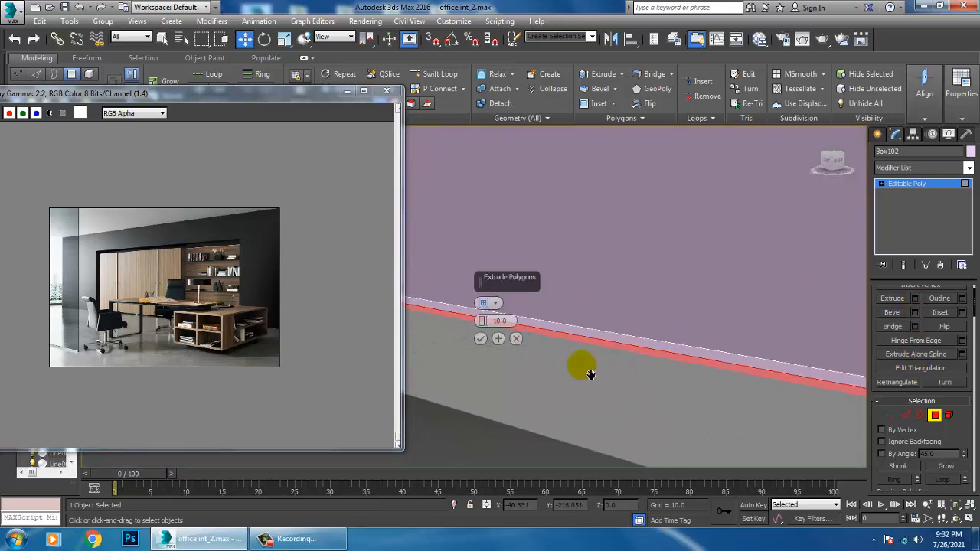
middle_click_drag(579, 367, 435, 312, "alt")
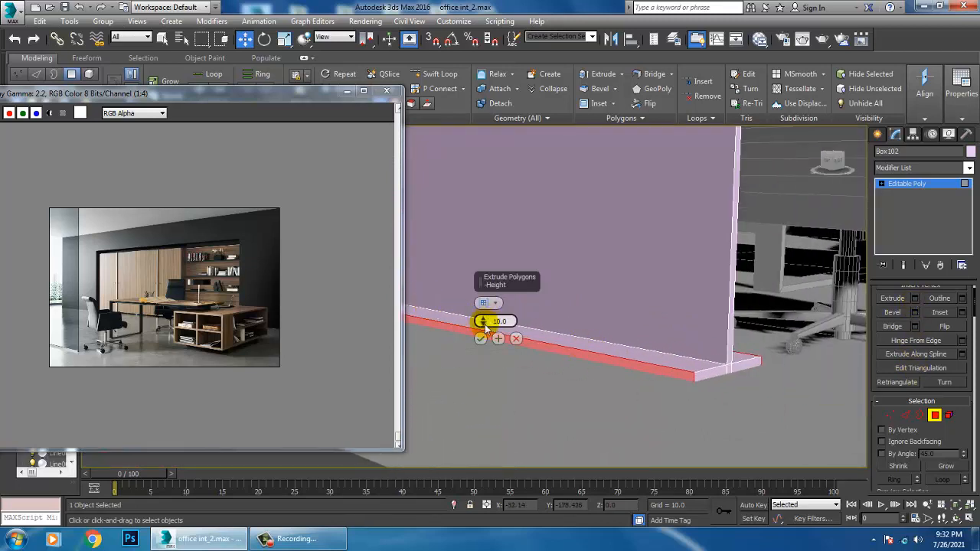
left_click_drag(482, 321, 507, 372)
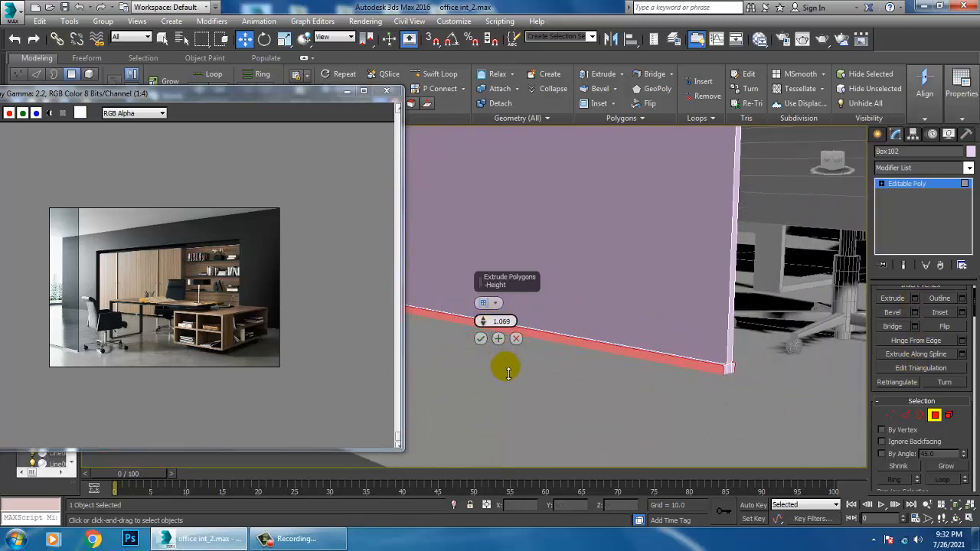
left_click(480, 338)
middle_click_drag(712, 340, 947, 214, "alt")
left_click(923, 185)
Select the panel's large faces and create an Architectural material with the Glass - Clear template for them
scroll(635, 297, "down", 5)
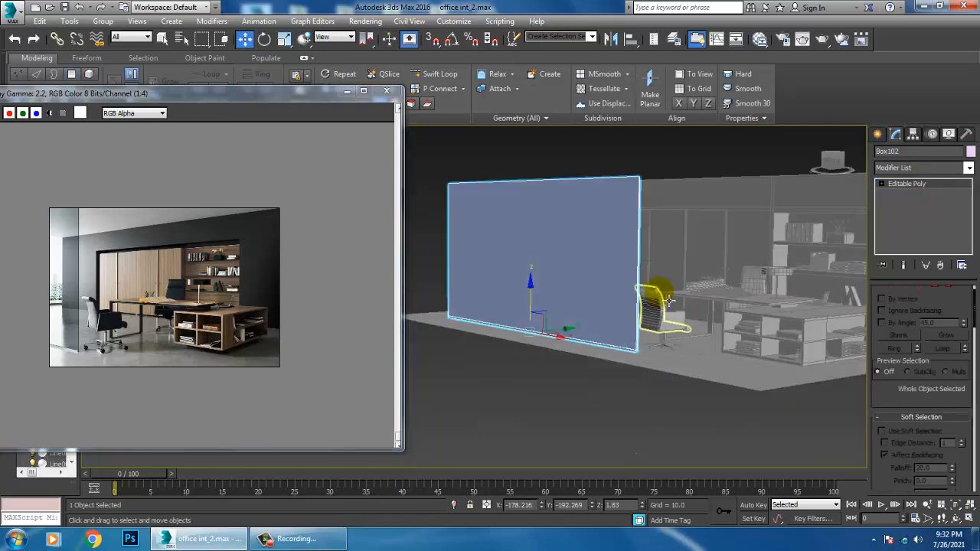
key("4")
left_click_drag(444, 173, 664, 287)
scroll(639, 300, "up", 4)
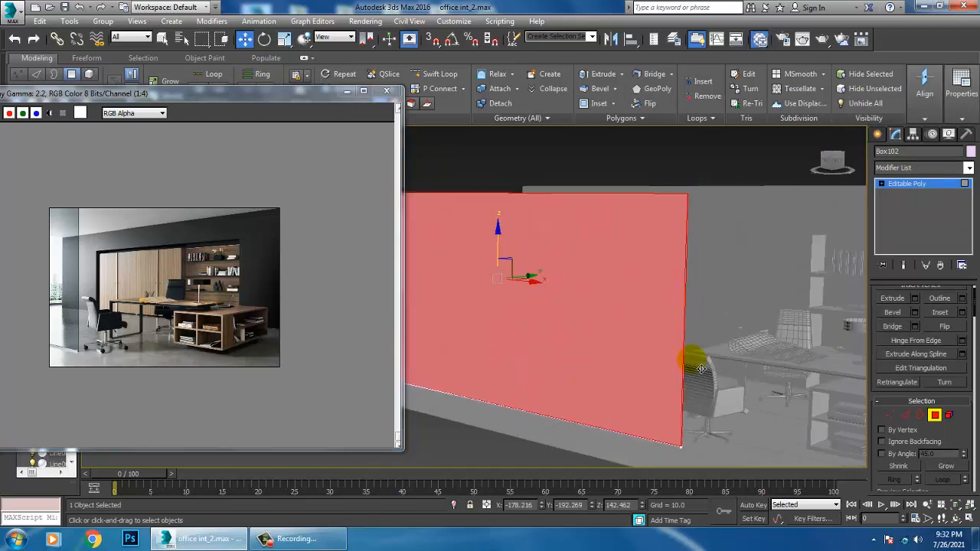
key("m")
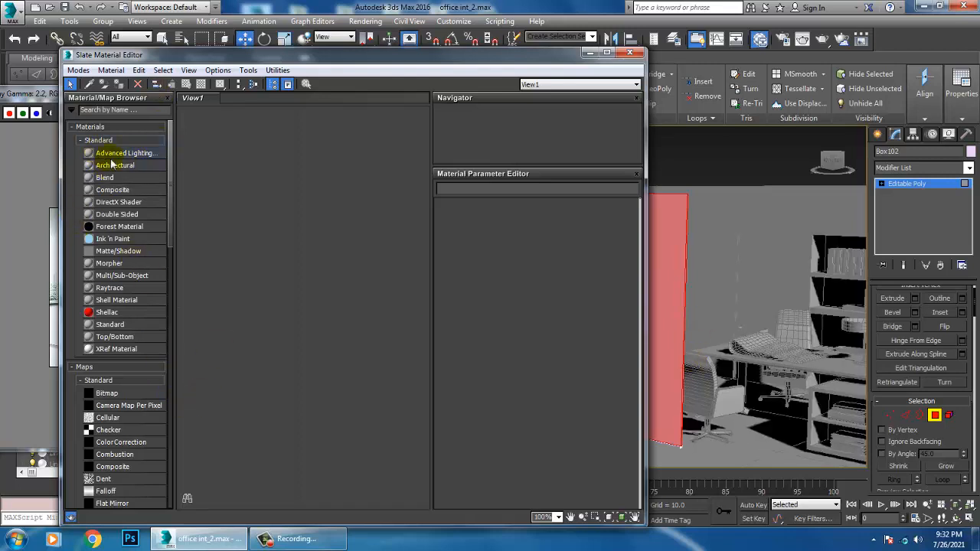
left_click_drag(320, 187, 320, 187)
double_click(310, 177)
left_click(582, 220)
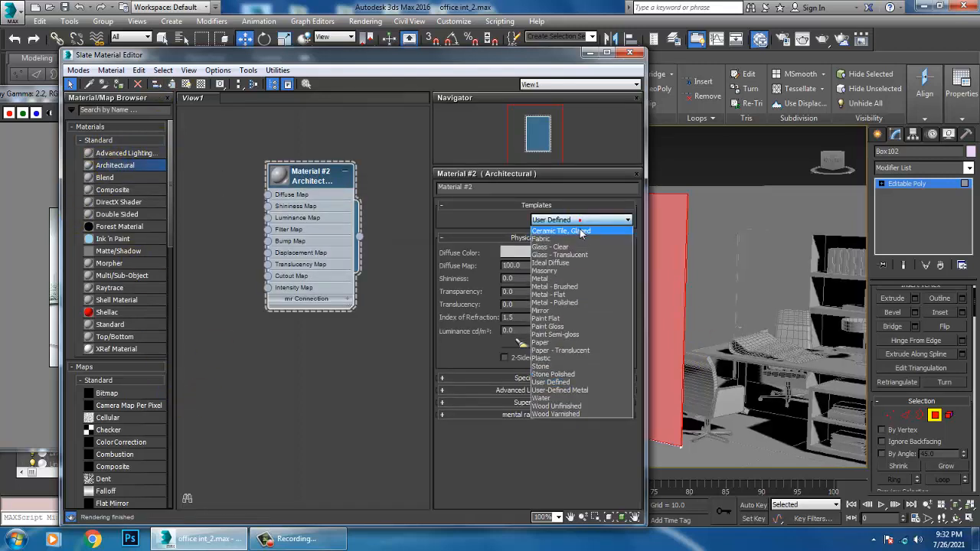
left_click(559, 247)
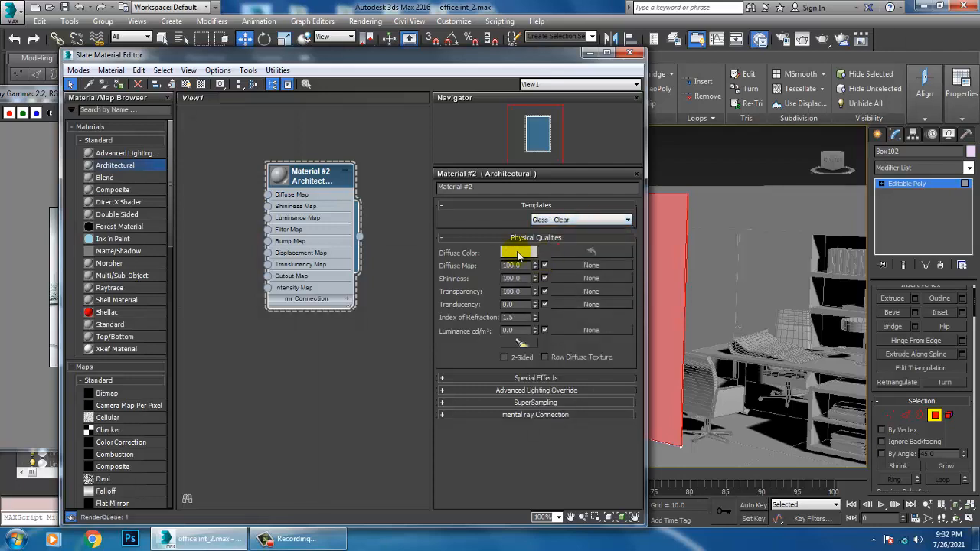
Give the glass material a near-black diffuse color of value 13 and transparency 82, and assign it to the selected panel faces
left_click(518, 254)
left_click(245, 171)
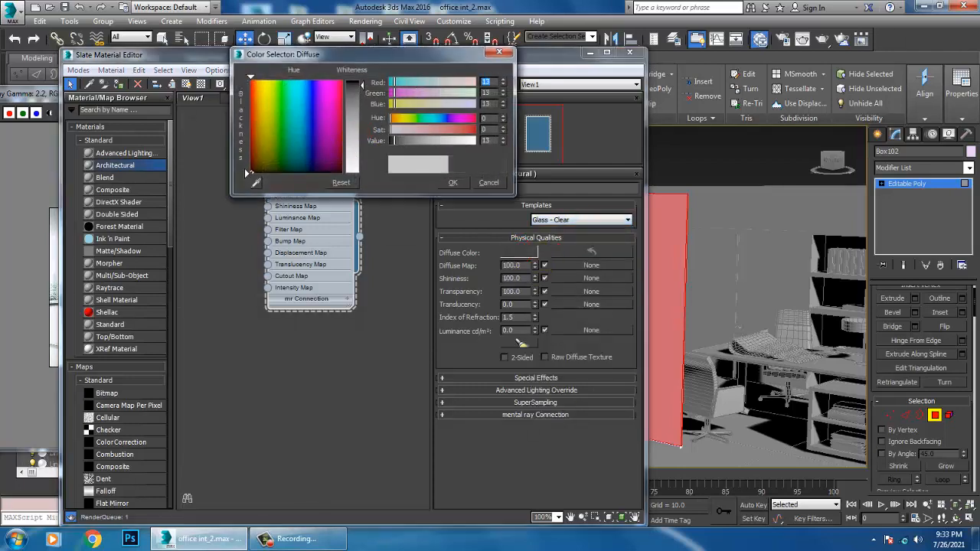
left_click(452, 182)
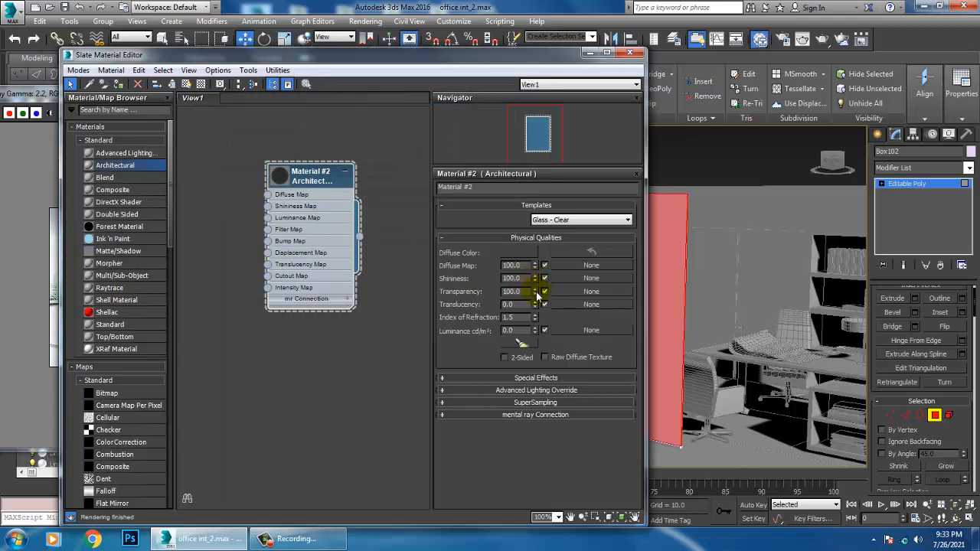
left_click(115, 84)
left_click(588, 54)
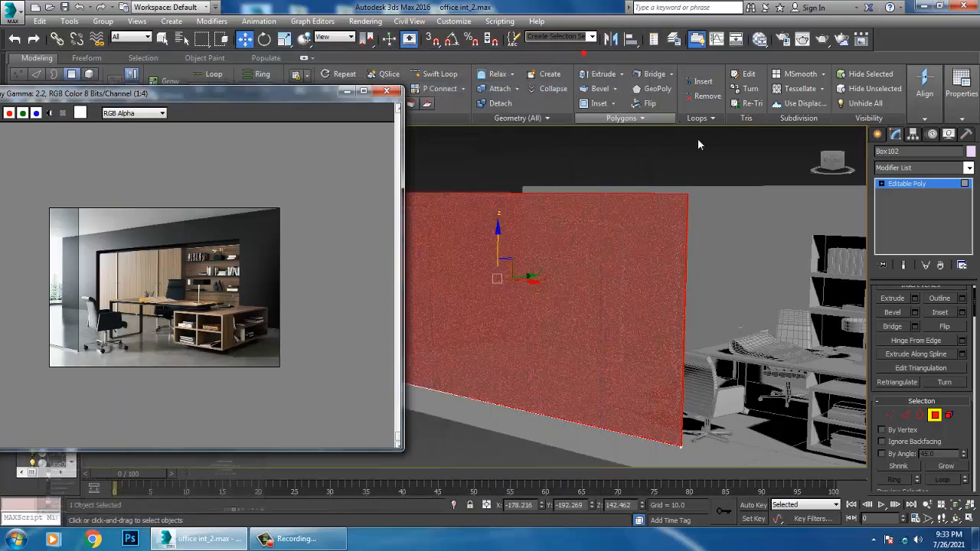
Minimize the reference photo window and leave polygon editing on the glass partition
middle_click_drag(703, 276, 634, 304, "alt")
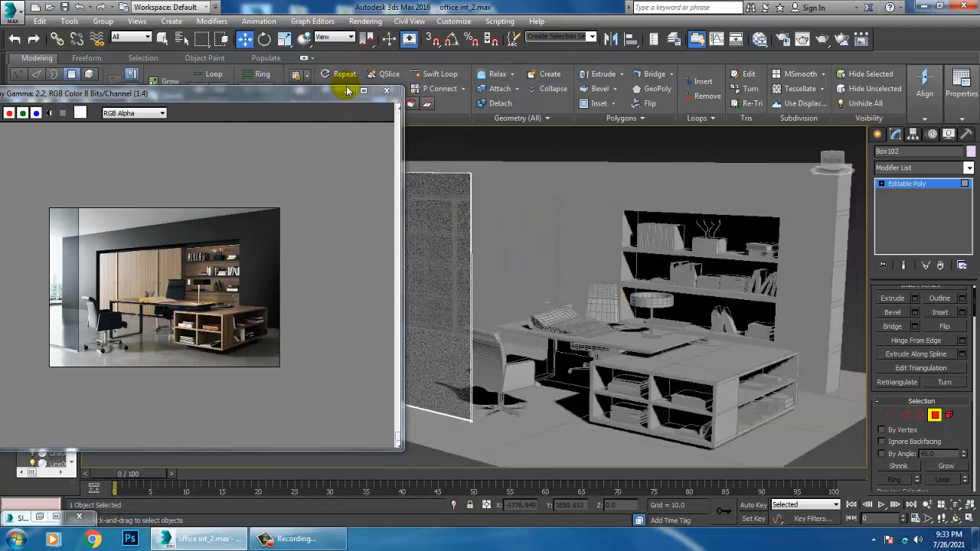
left_click(256, 219)
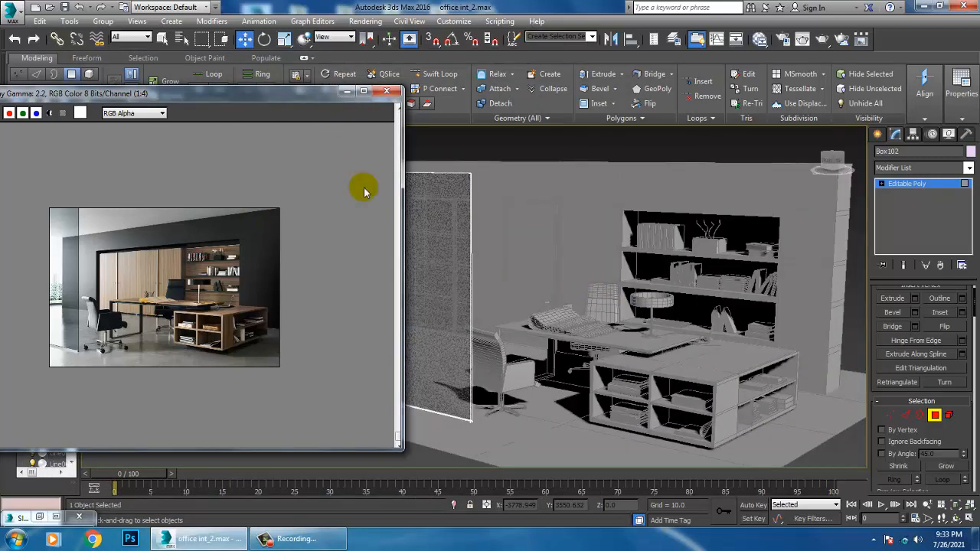
left_click(348, 91)
scroll(705, 352, "up", 2)
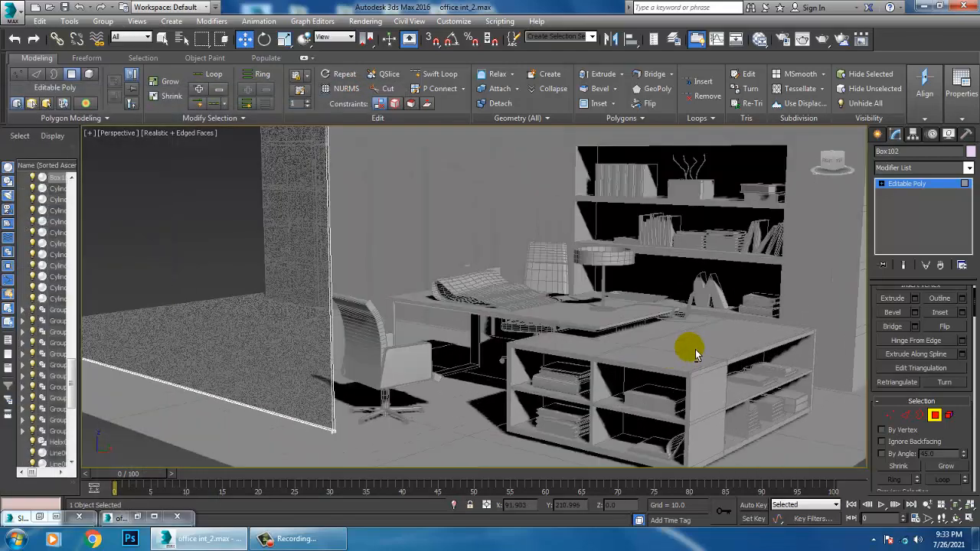
mouse_move(714, 344)
middle_mouse_down()
mouse_move(680, 357)
mouse_move(713, 344)
middle_mouse_up()
left_click(919, 189)
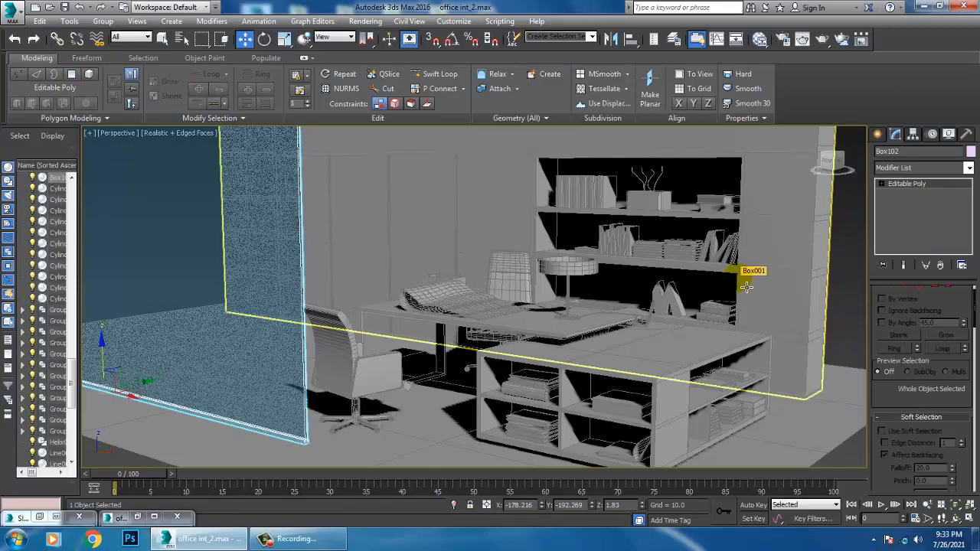
Enlarge the viewport with Expert Mode, collapse the modeling ribbon, and deselect everything to review the whole office scene
key("ctrl+x")
middle_click_drag(706, 291, 660, 281)
left_click(43, 36)
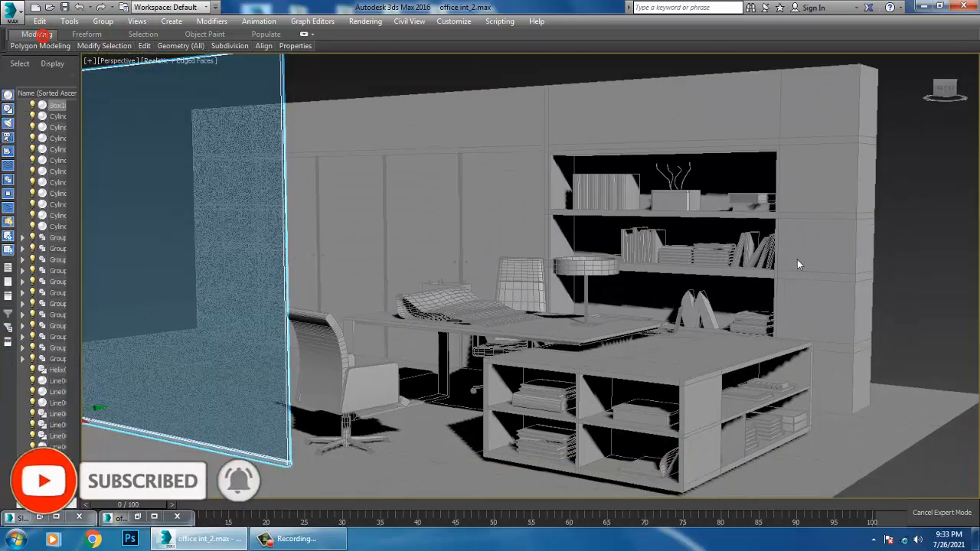
left_click(744, 291)
middle_click_drag(745, 291, 729, 304)
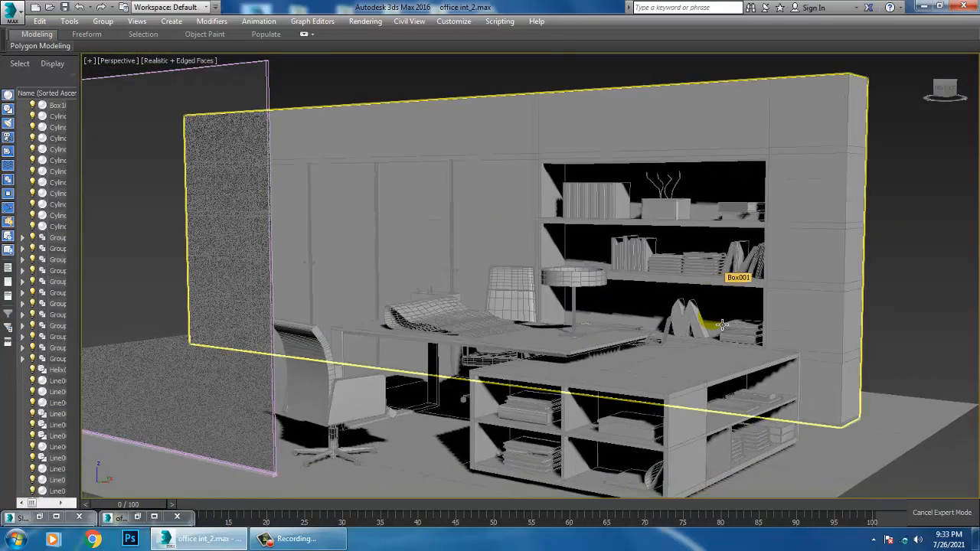
mouse_move(724, 370)
middle_mouse_down()
mouse_move(731, 344)
mouse_move(714, 375)
mouse_move(729, 372)
middle_mouse_up()
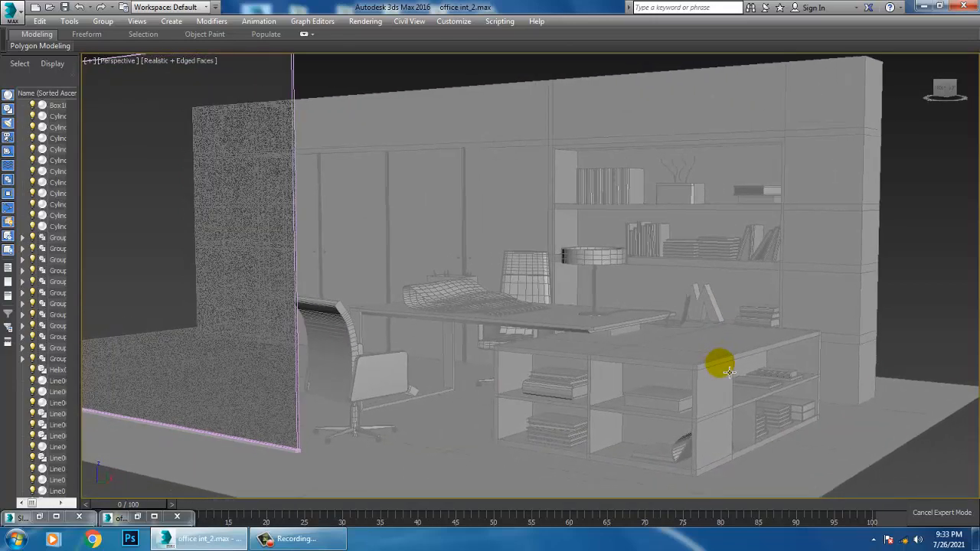
middle_click_drag(949, 266, 894, 268)
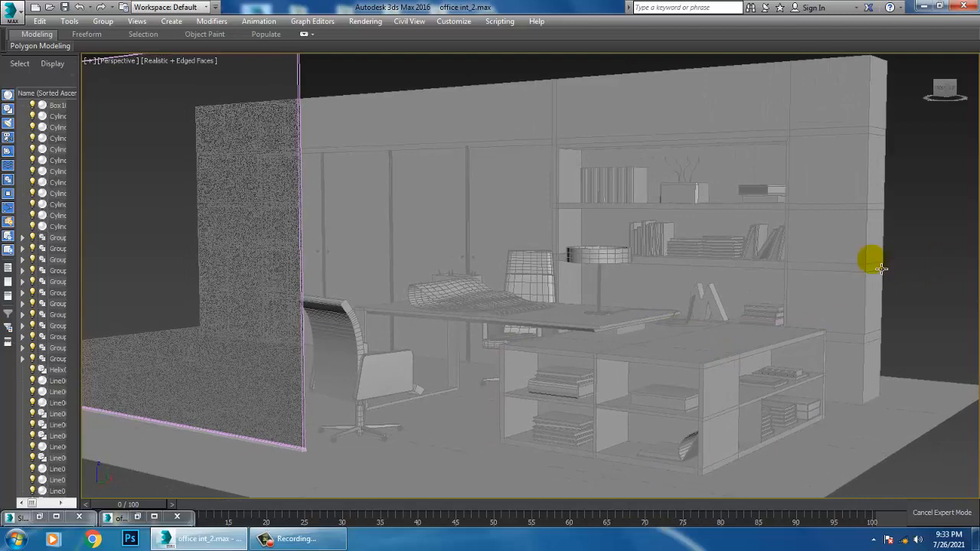
left_click(880, 268)
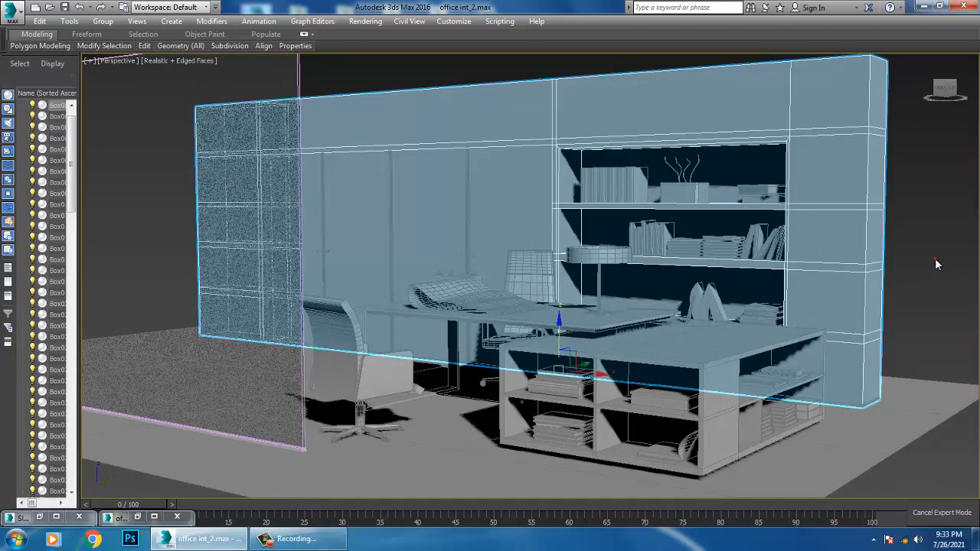
left_click(935, 264)
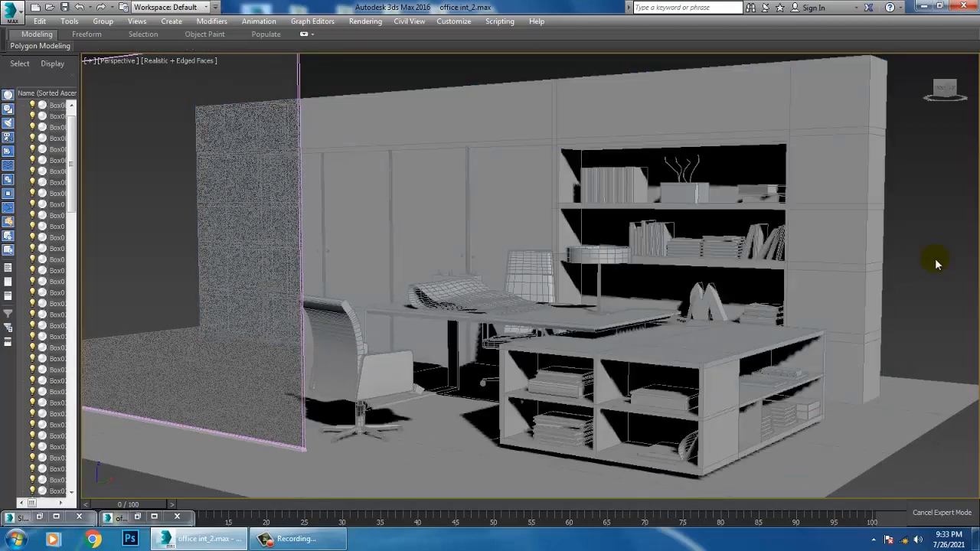